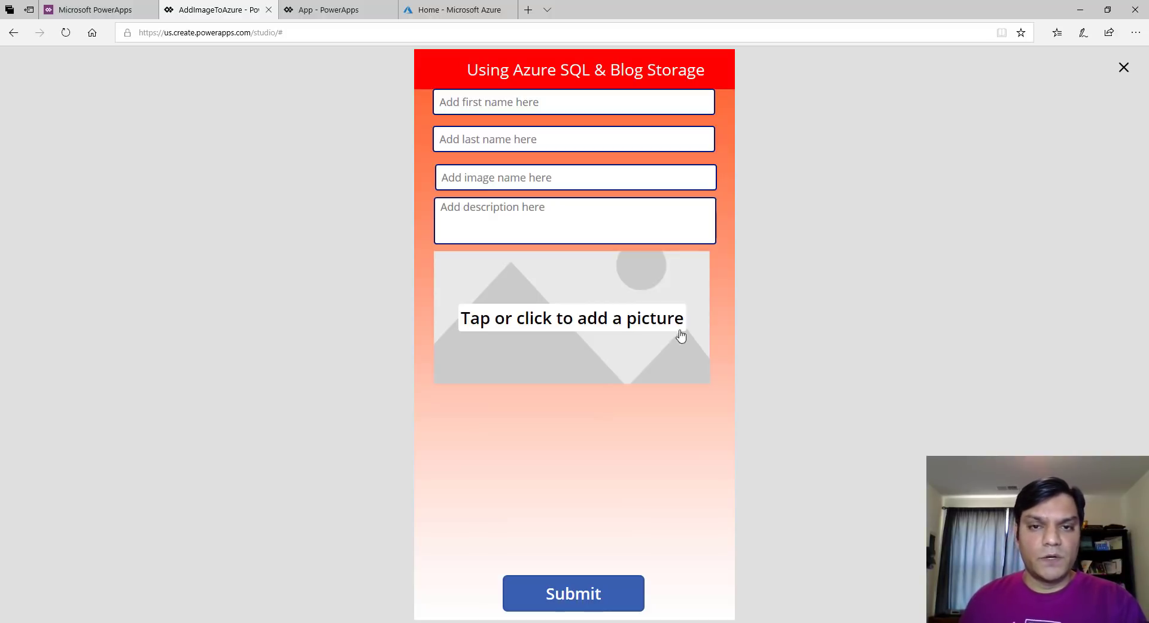
From Azure home, open the recent storage account's Blobs and check the empty powerapps container
left_click(443, 9)
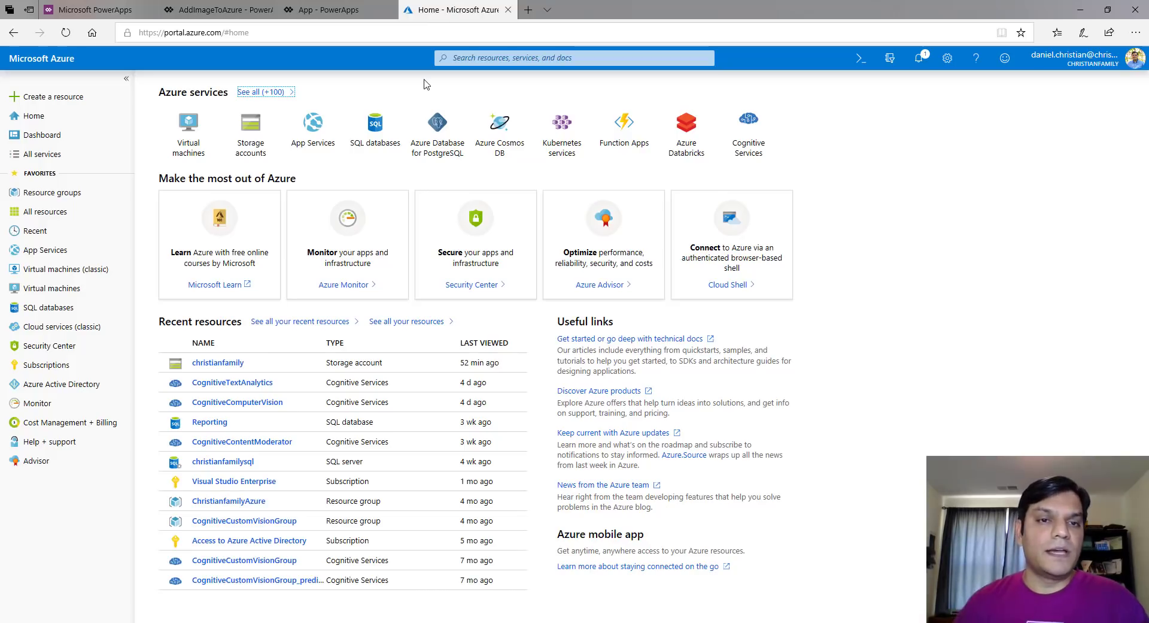
left_click(221, 363)
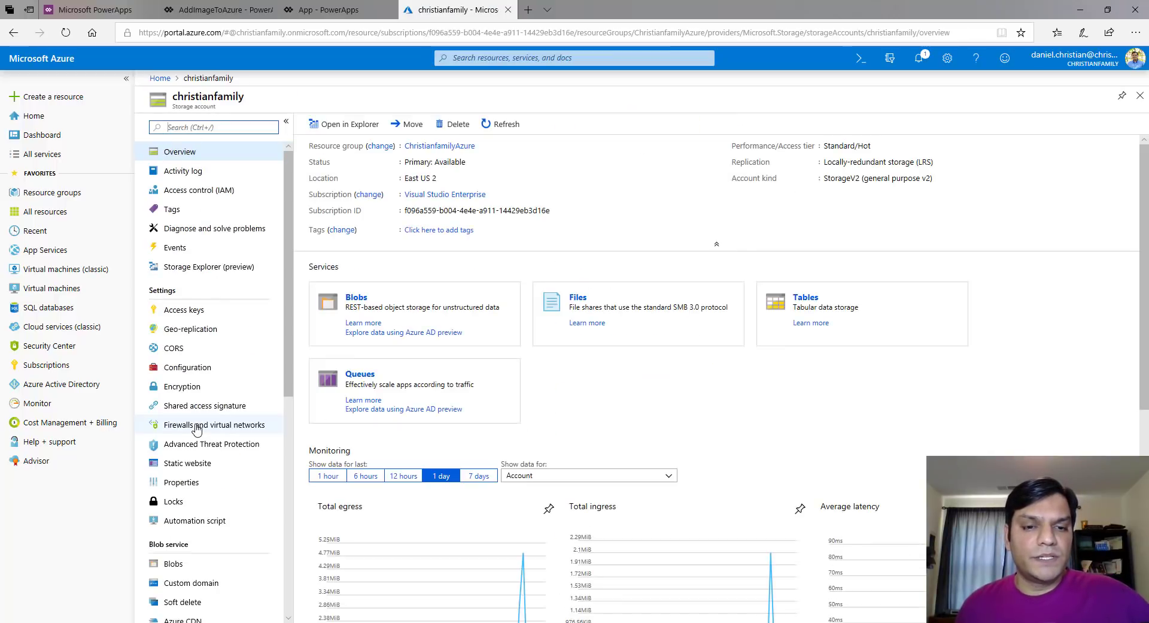
left_click(364, 311)
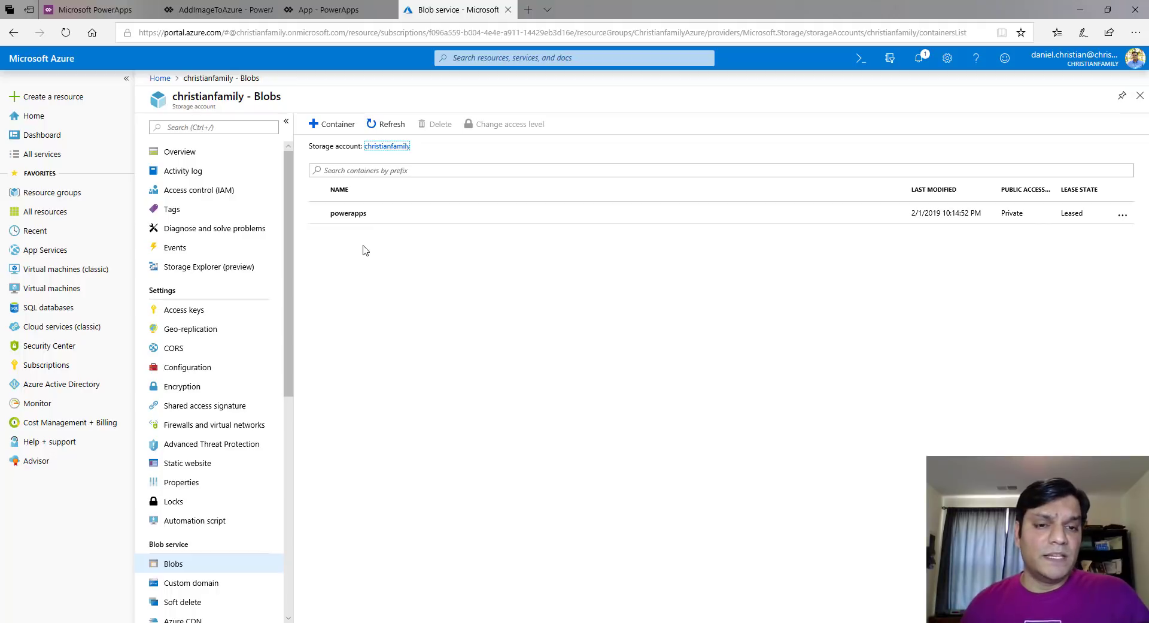
left_click(349, 220)
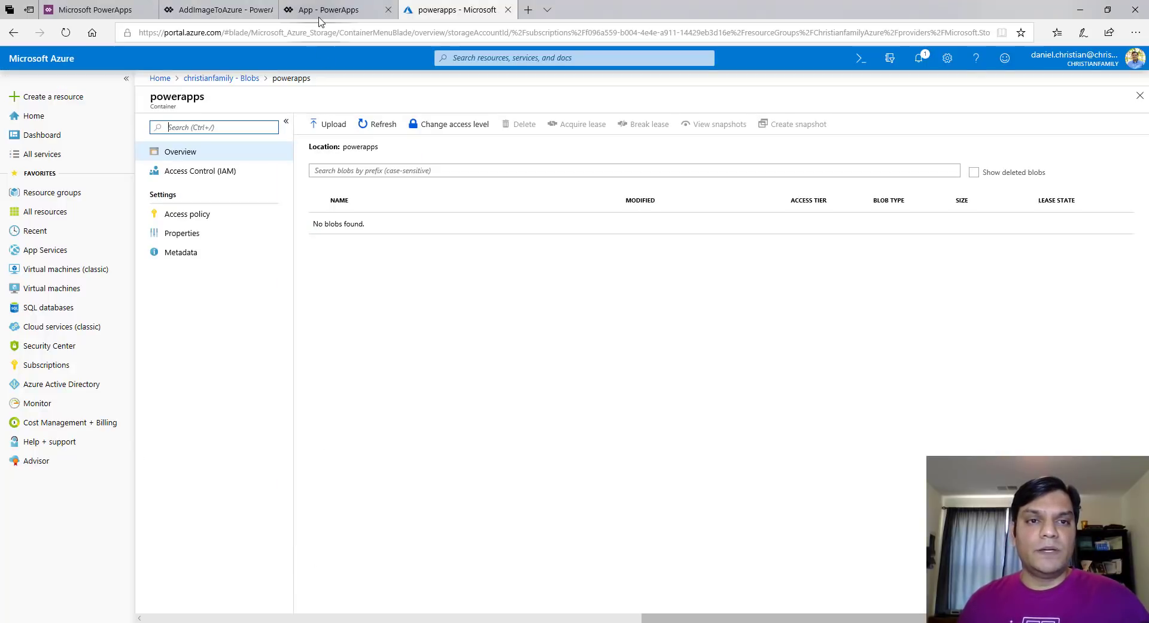
left_click(328, 10)
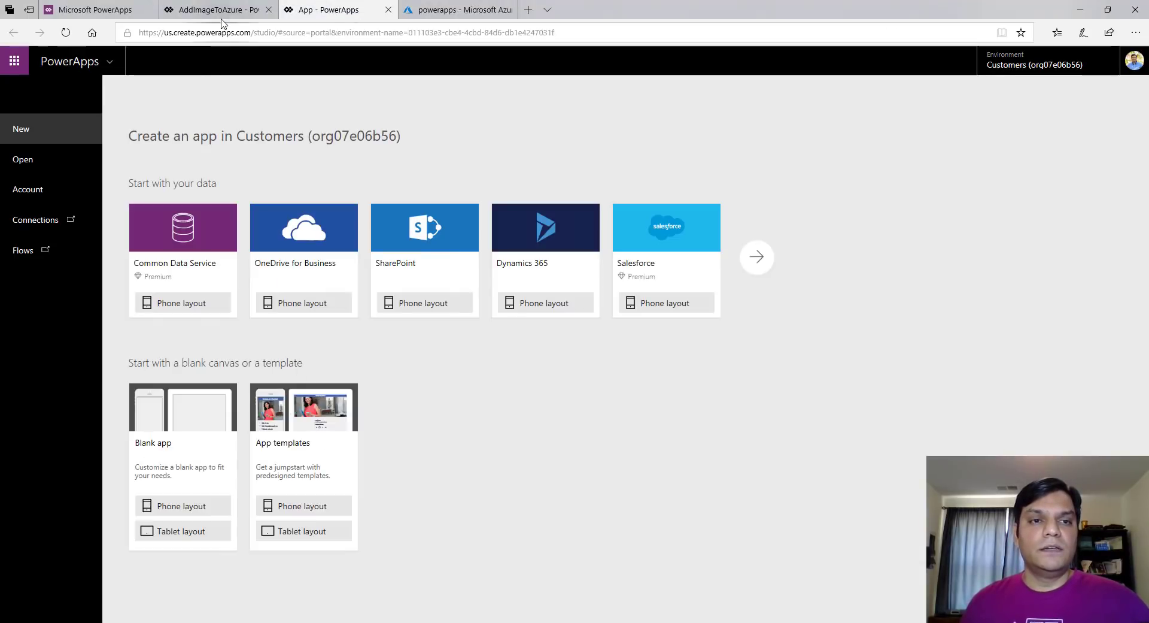
In the AddImageToAzure app, enter the first and last name, image name 1stDemo.jepeg and description 'This is the 1st demo'
left_click(222, 10)
left_click(491, 108)
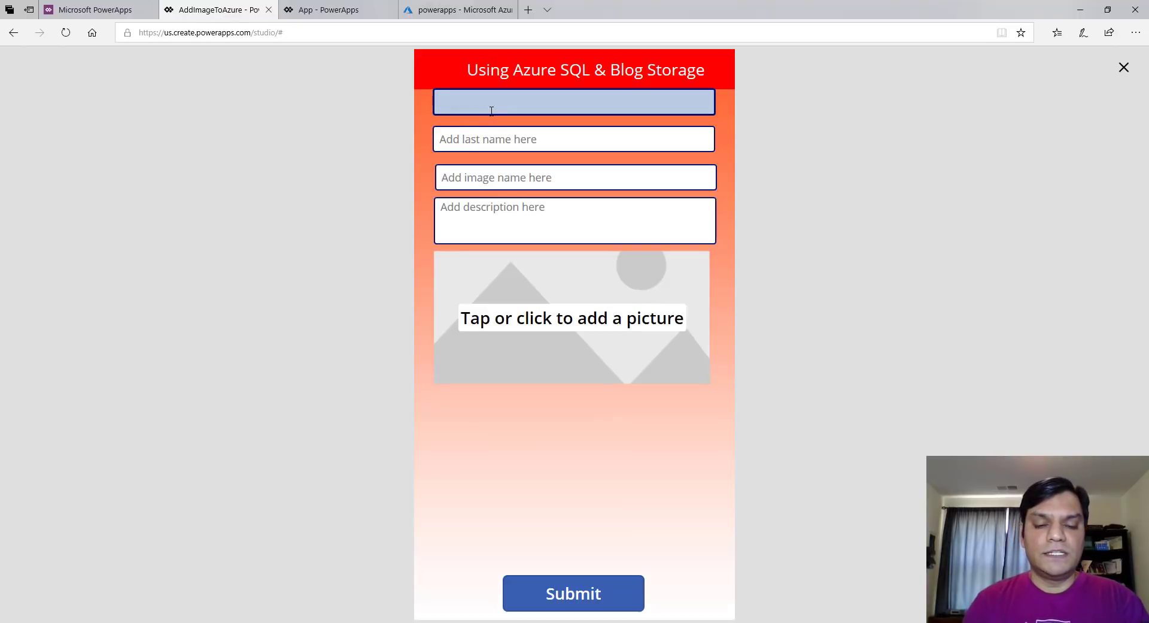
type("Ra")
key("BackSpace")
key("BackSpace")
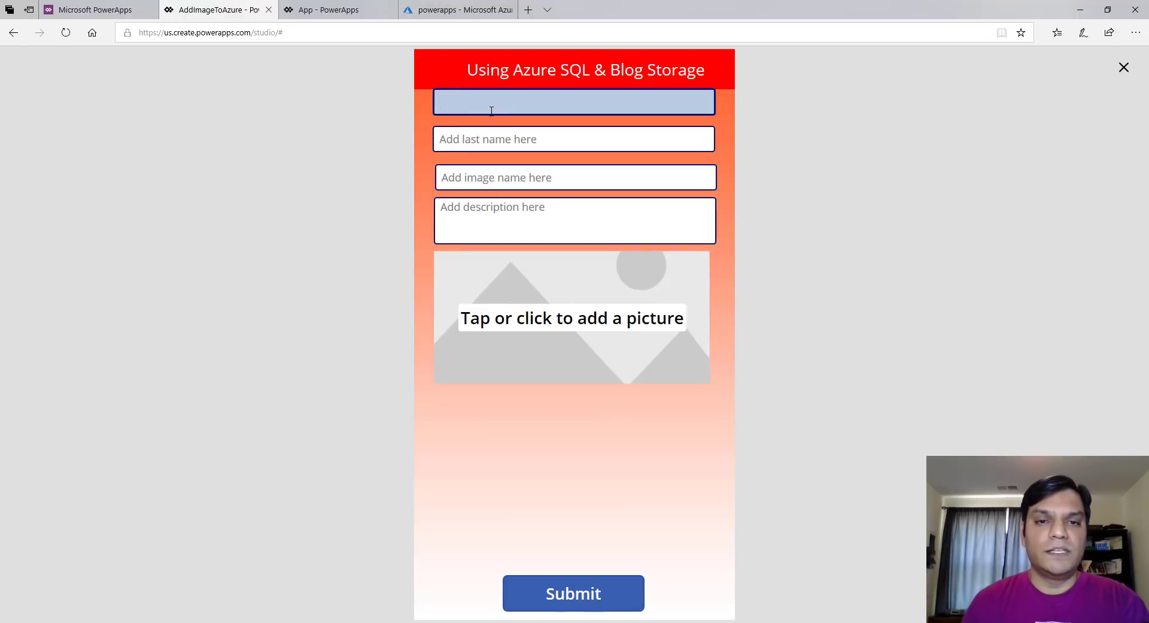
key("Tab")
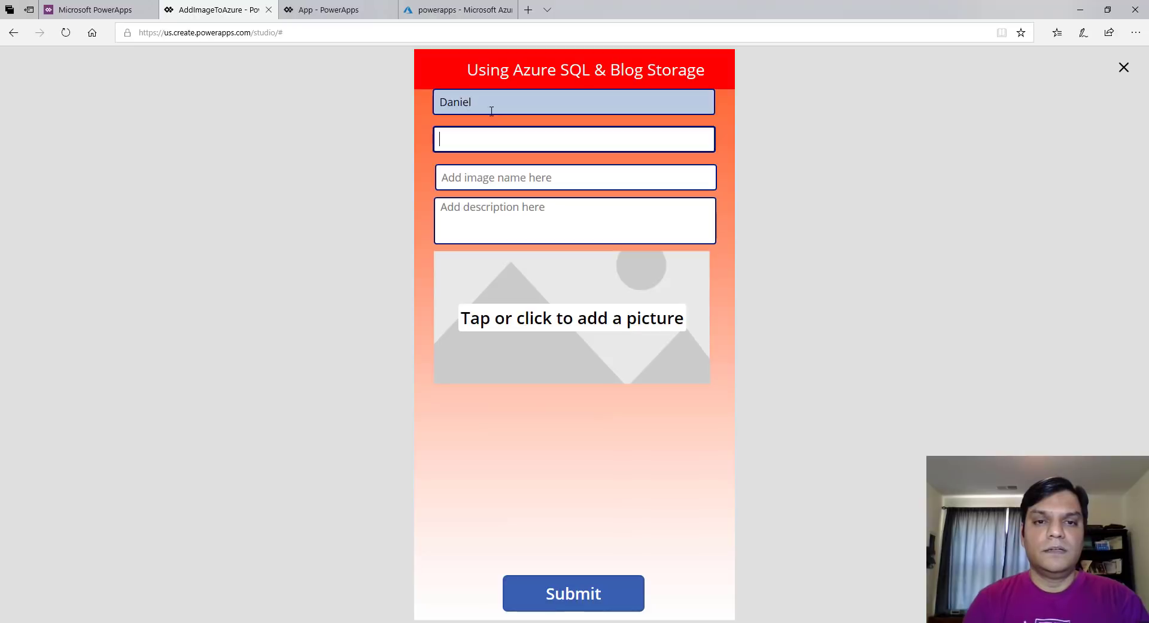
key("Tab")
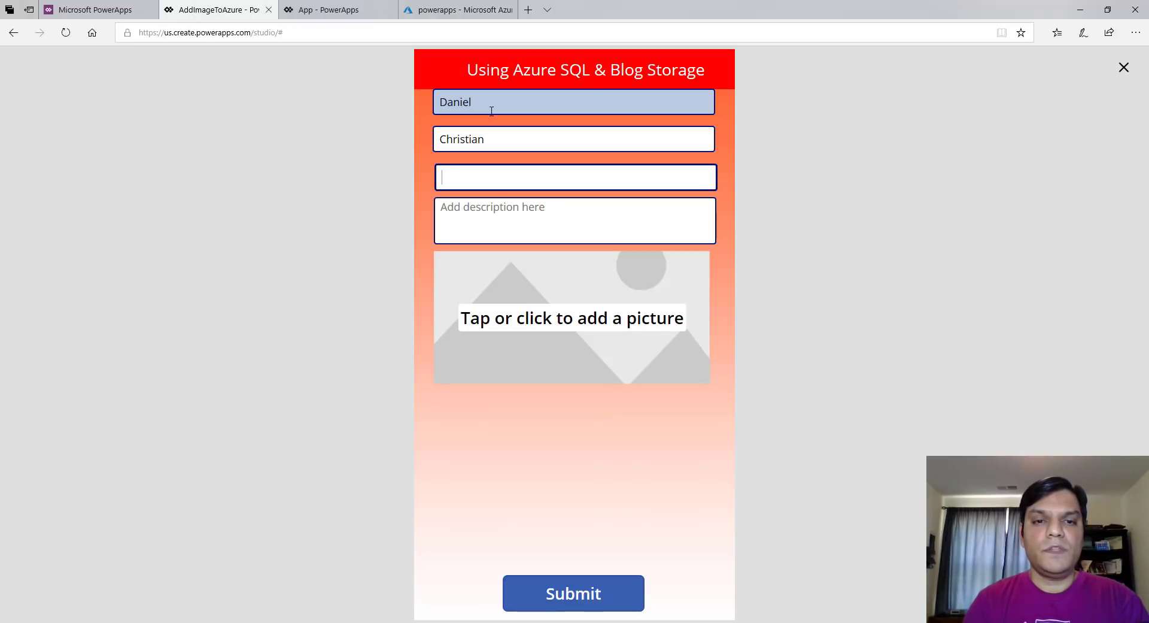
type("1stDemo")
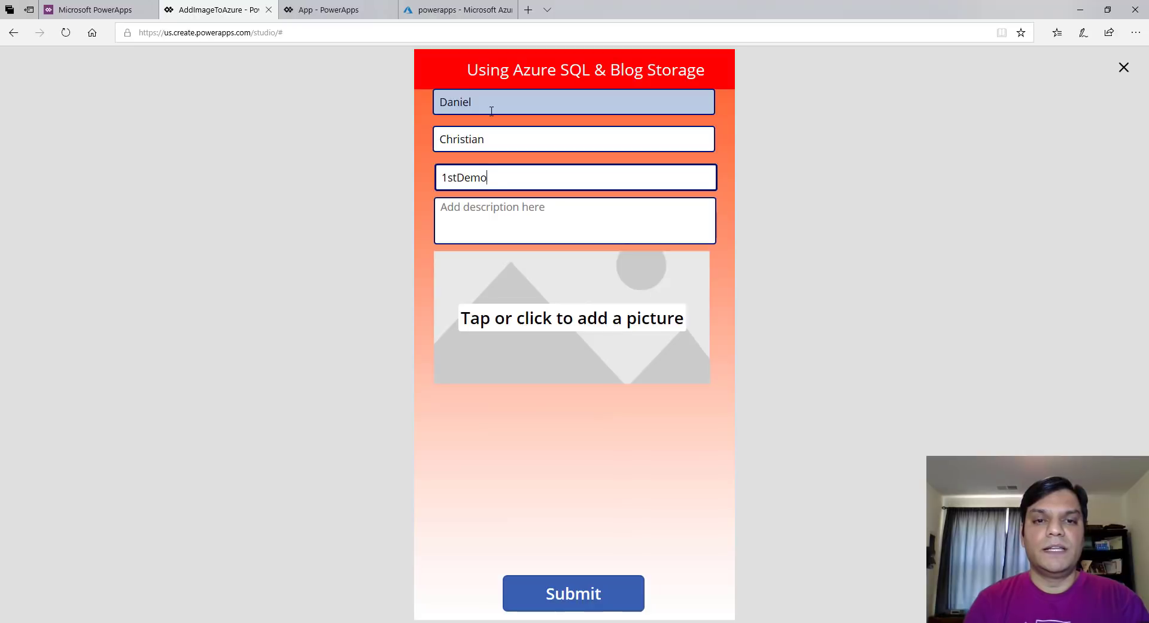
type(".jepeg")
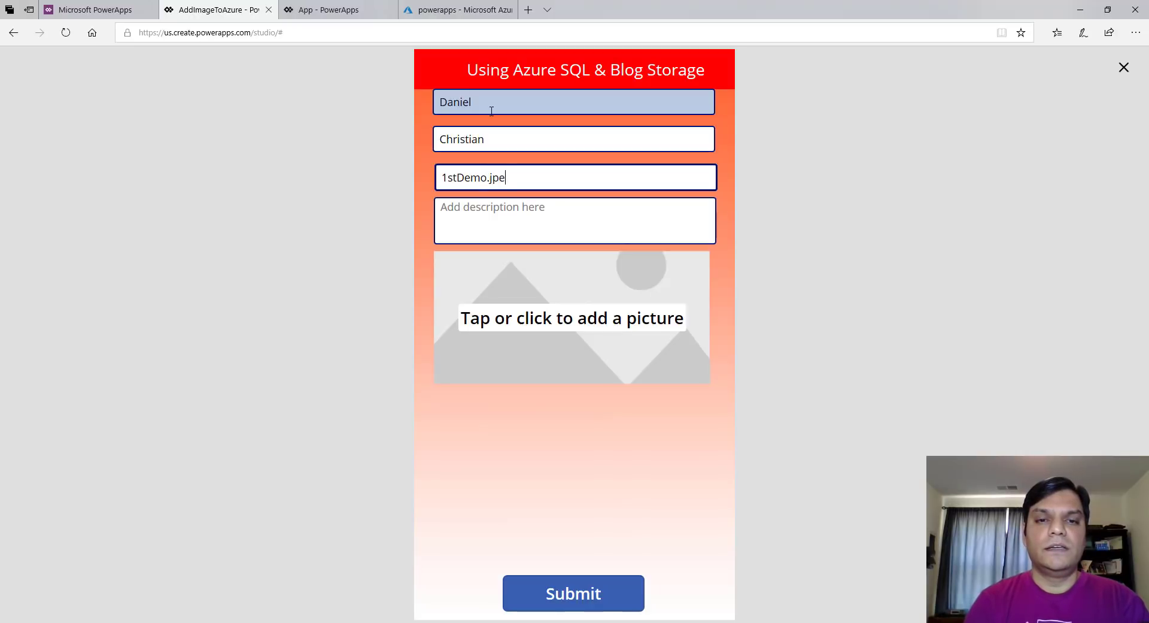
key("Tab")
type("This is ")
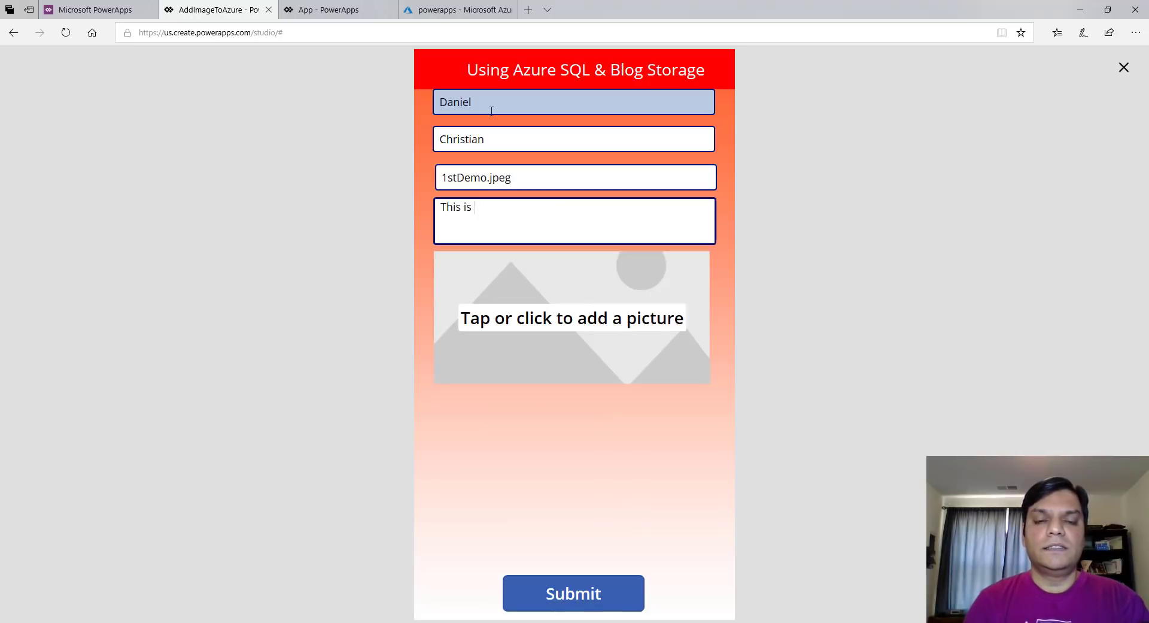
type("the 1st demo")
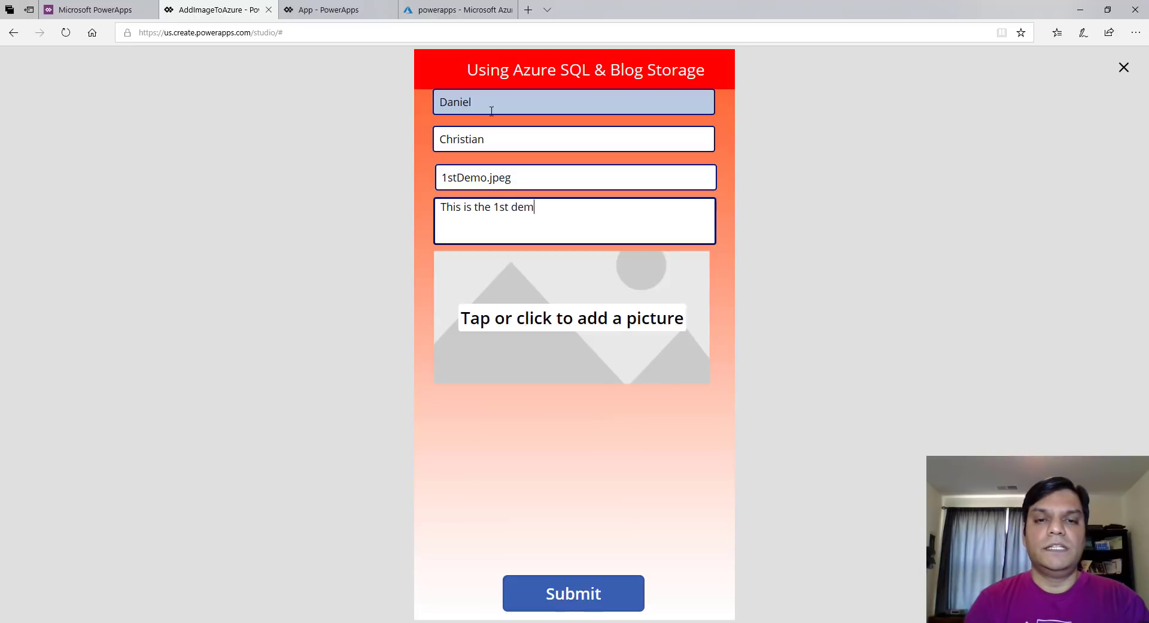
Attach the BB8.png picture and submit the entry
left_click(541, 322)
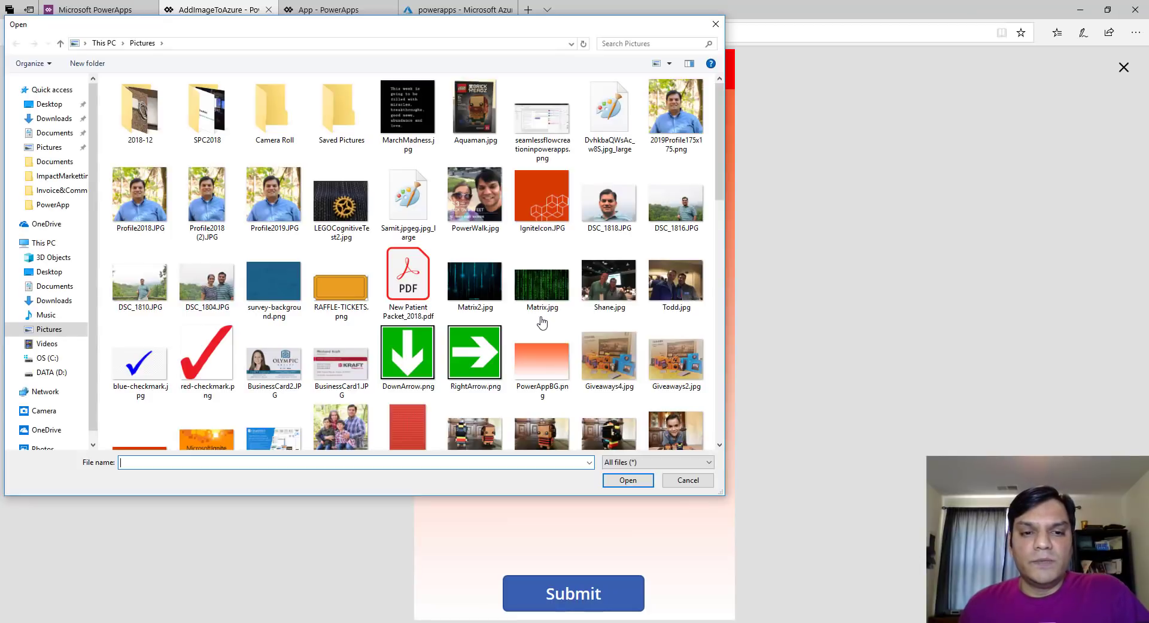
scroll(420, 303, "down", 5)
scroll(421, 302, "up", 3)
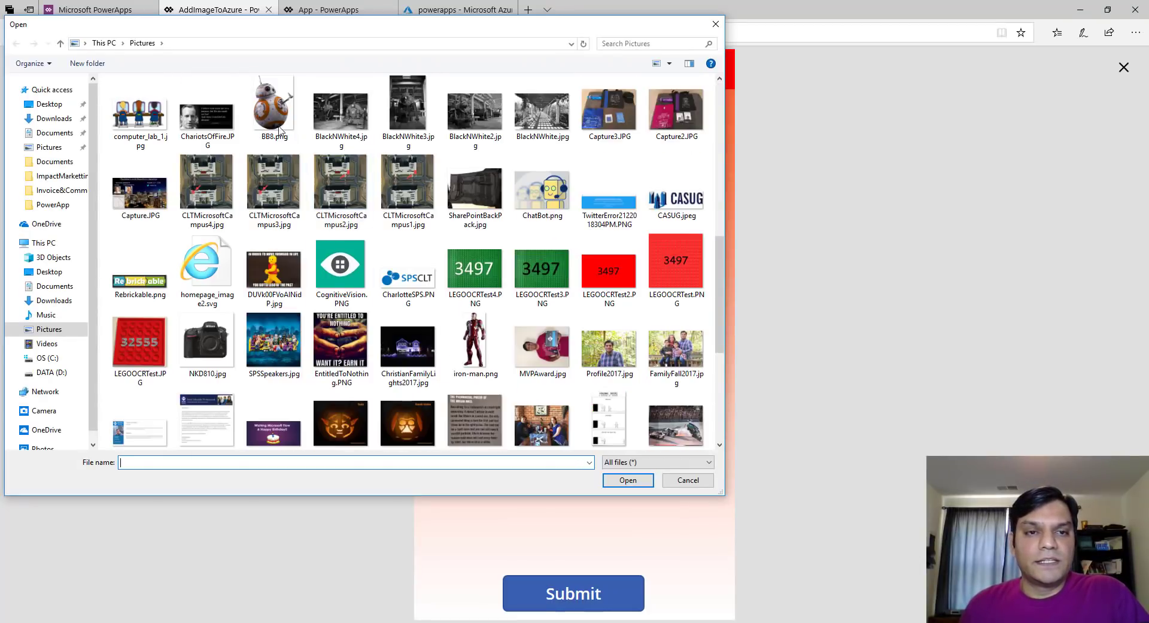
left_click(274, 108)
left_click(628, 480)
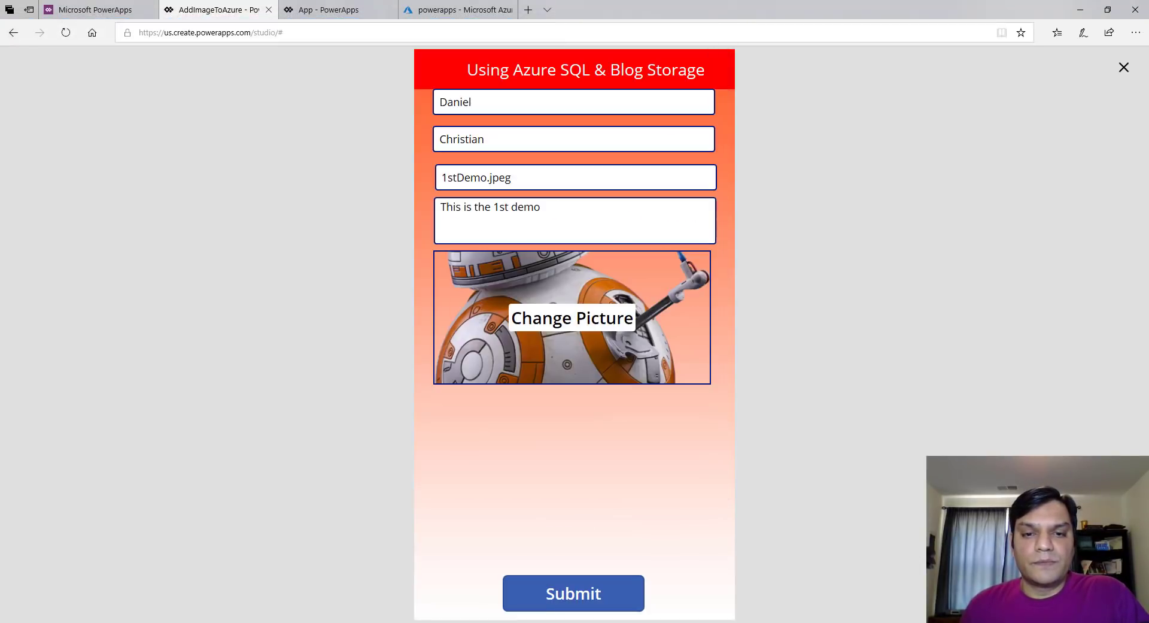
left_click(595, 605)
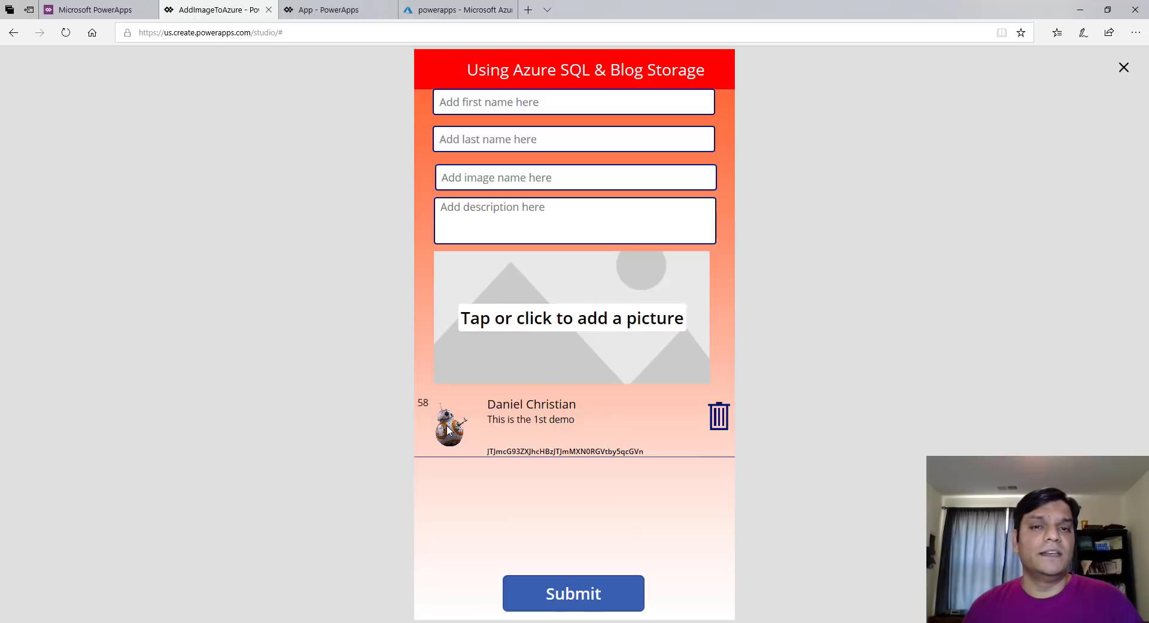
left_click(446, 11)
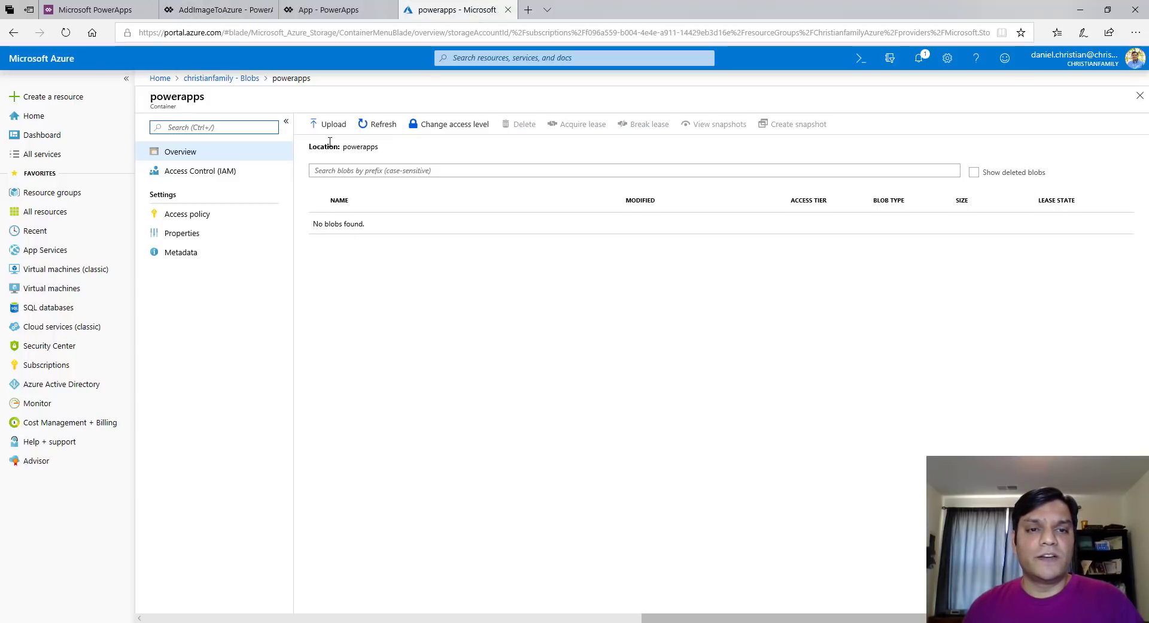
Refresh the powerapps container so the 364.52 KiB 1stDemo.jpeg blob appears
left_click(382, 124)
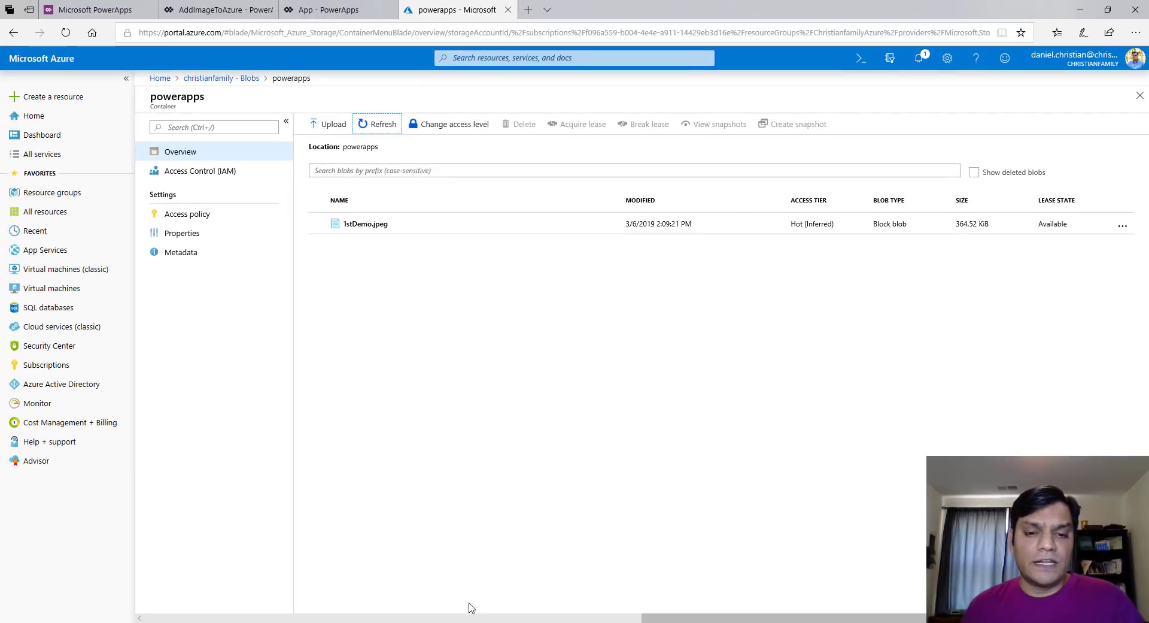
key("alt+Tab")
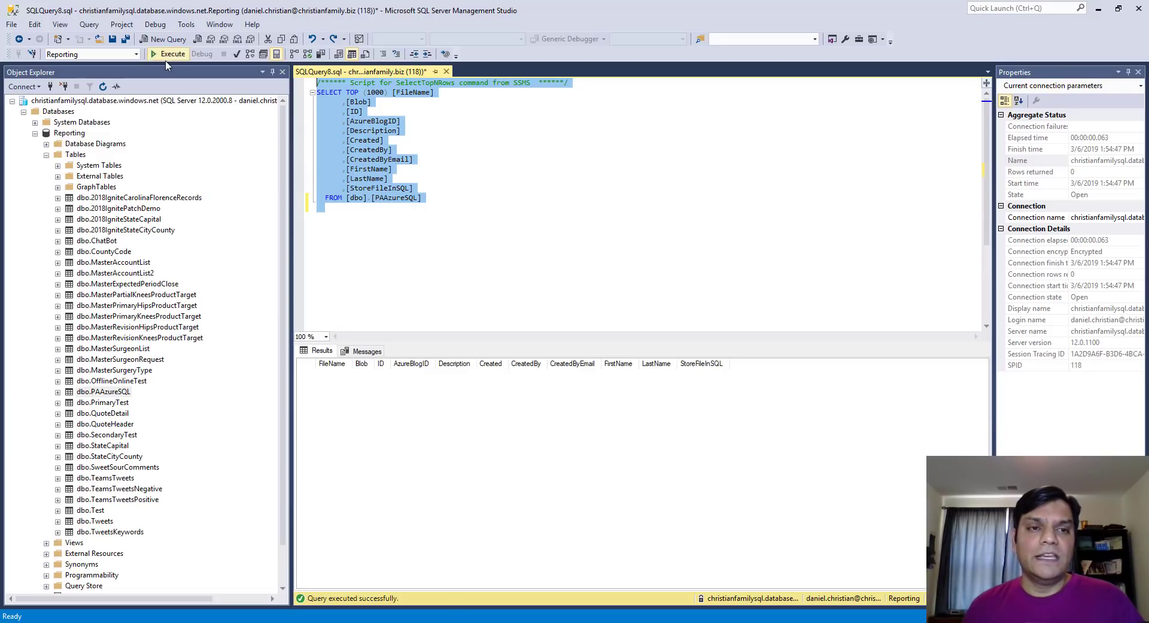
Execute the SELECT TOP 1000 query on dbo.PAAzureSQL to see the new 1stDemo.jpeg row
left_click(170, 54)
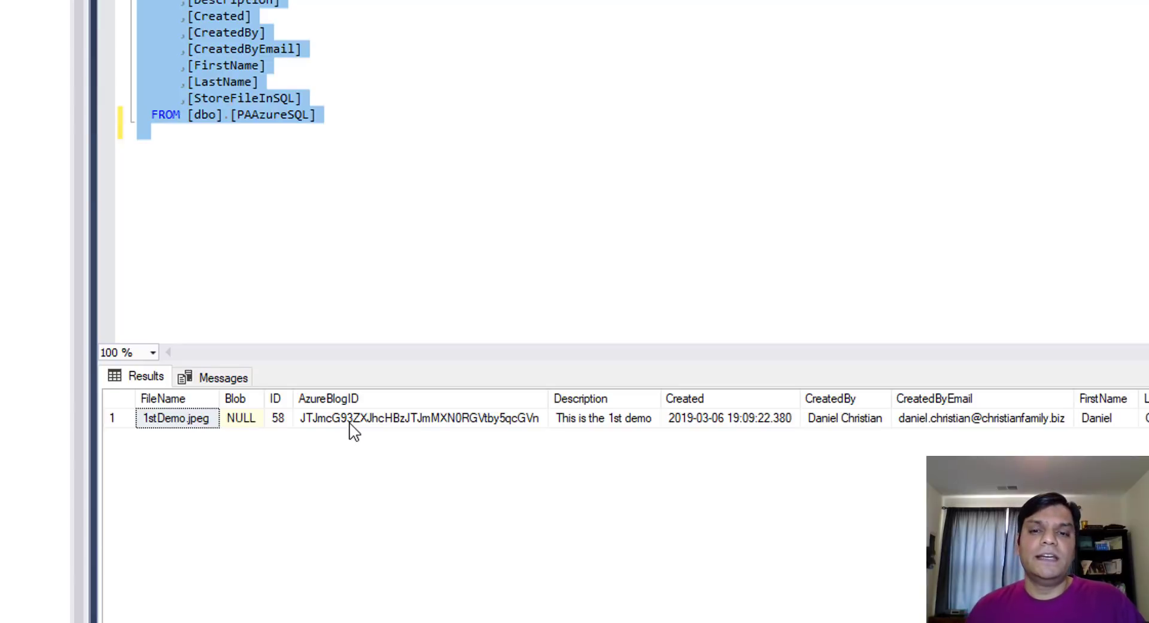
scroll(598, 418, "right", 1)
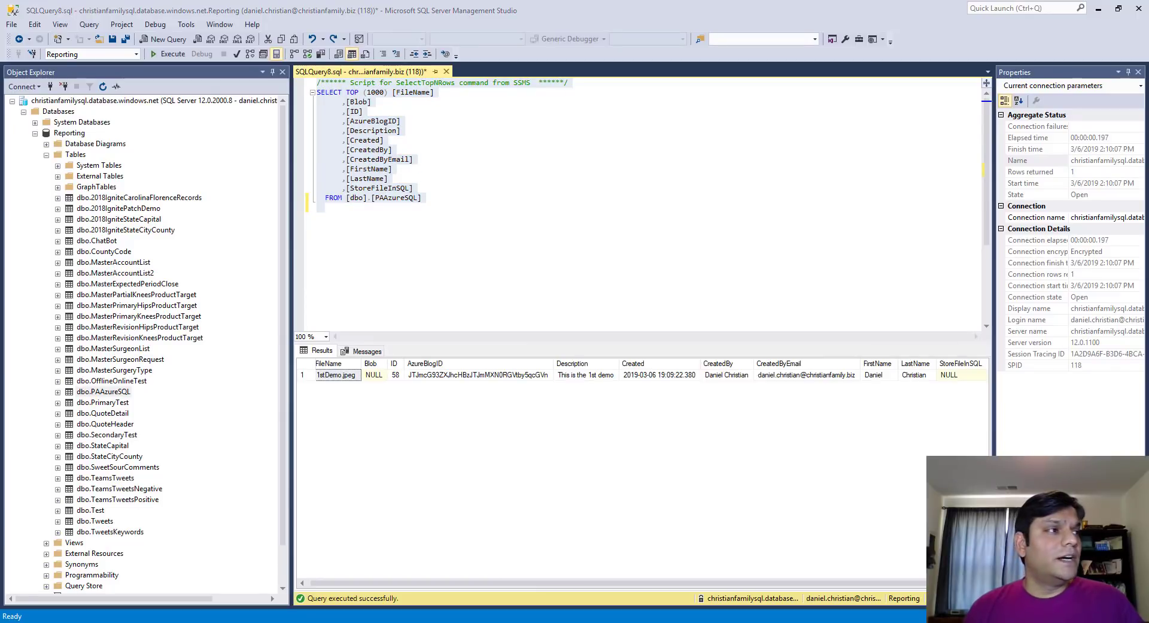
left_click_drag(1148, 8, 783, 24)
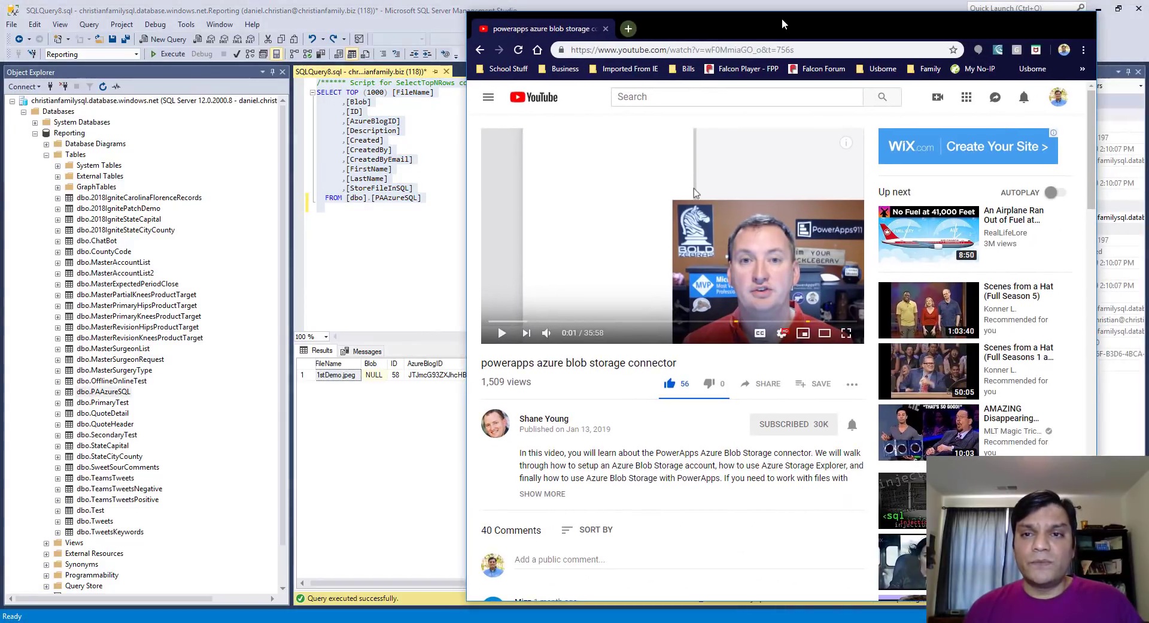
Maximize the YouTube window showing the PowerApps Azure Blob Storage connector tutorial
double_click(1052, 25)
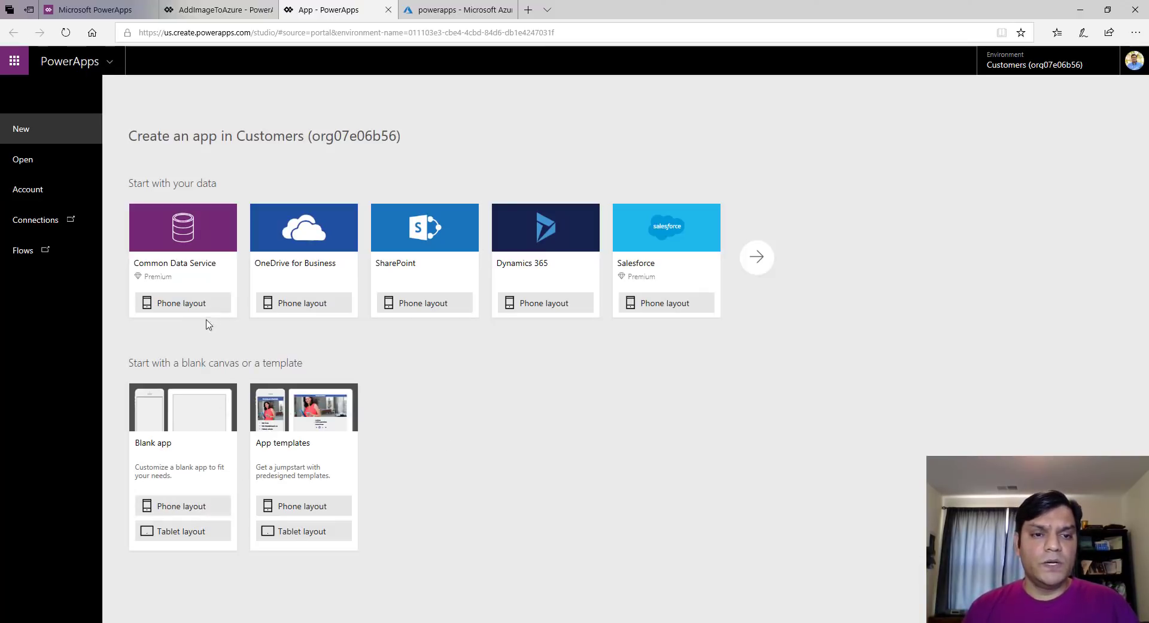
Create a blank phone-layout app named AzureBlogStorageDemo
left_click(178, 509)
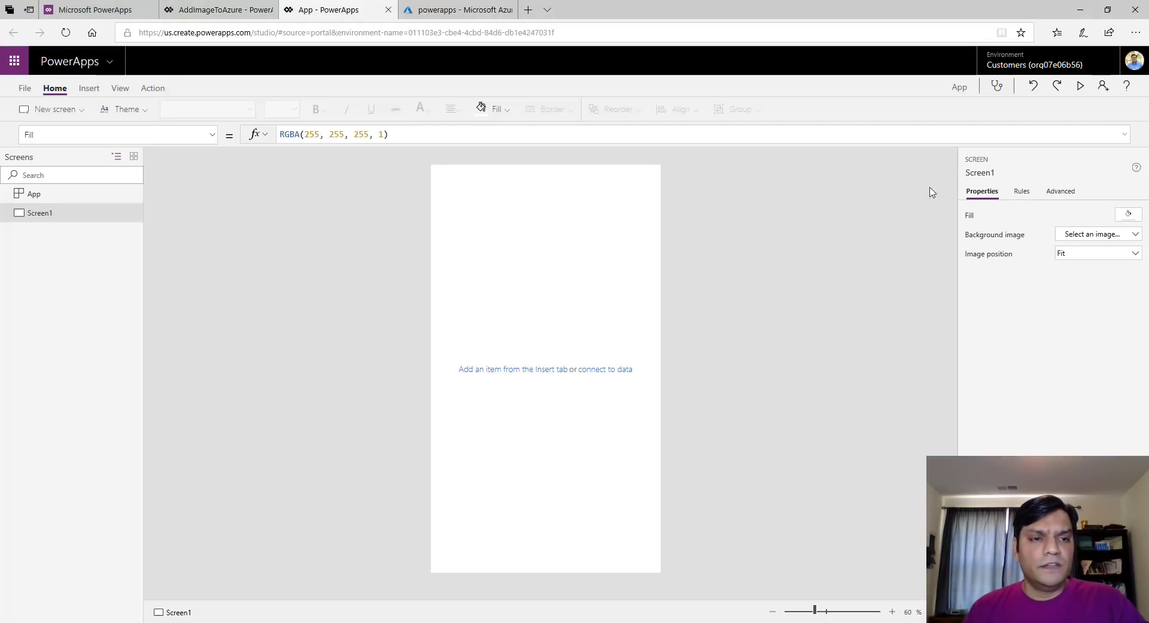
left_click(24, 88)
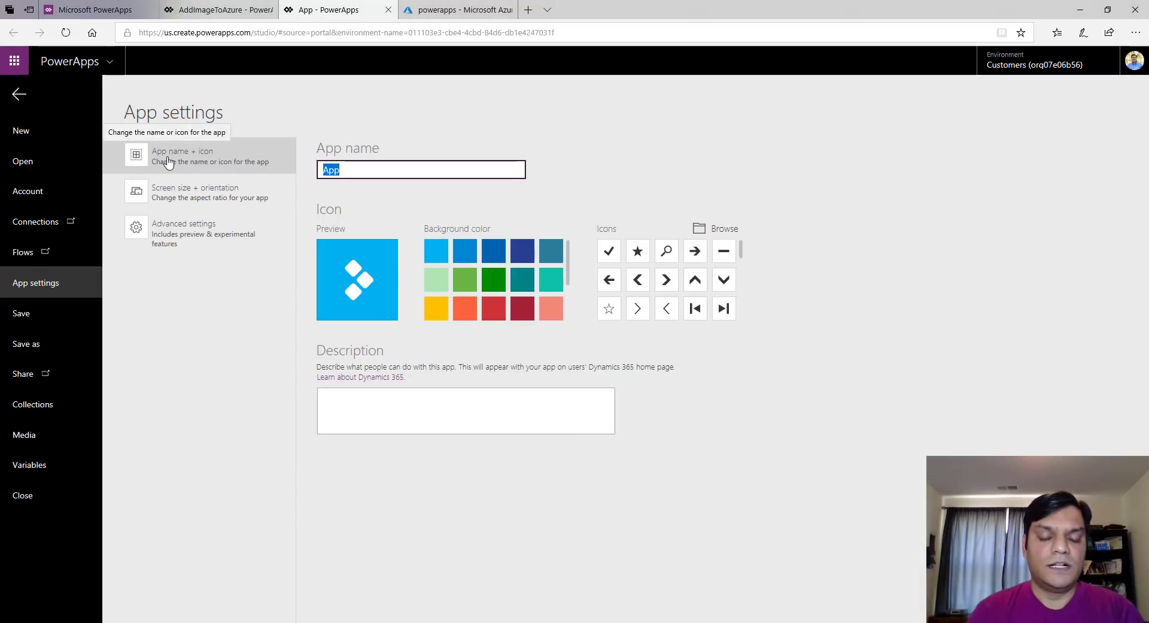
type("Azure")
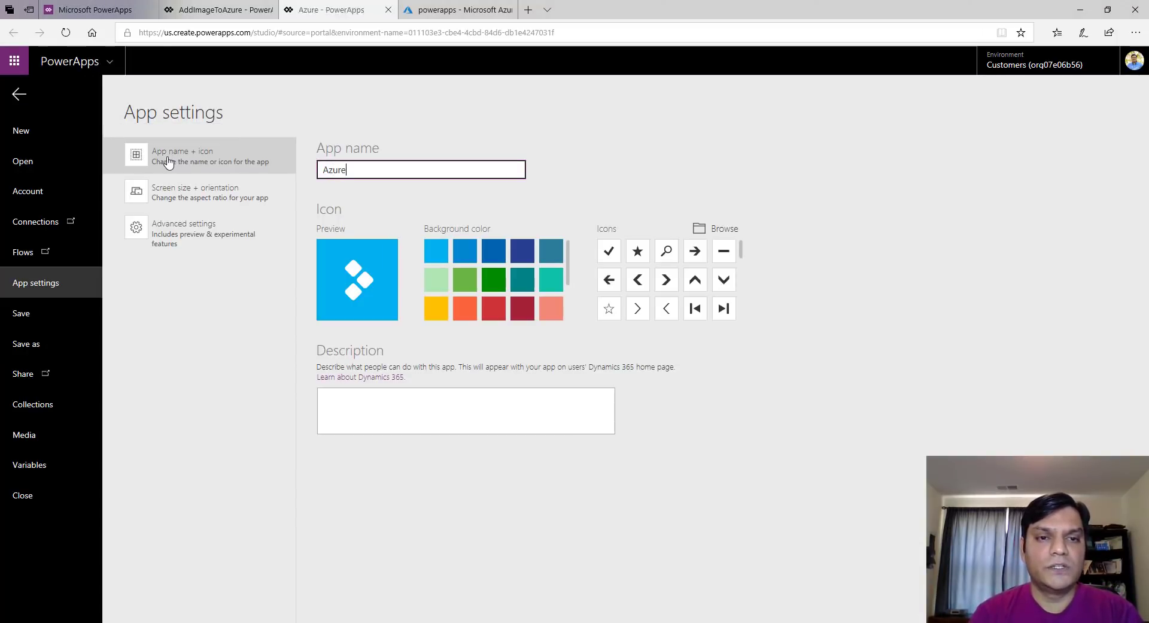
type("Blog")
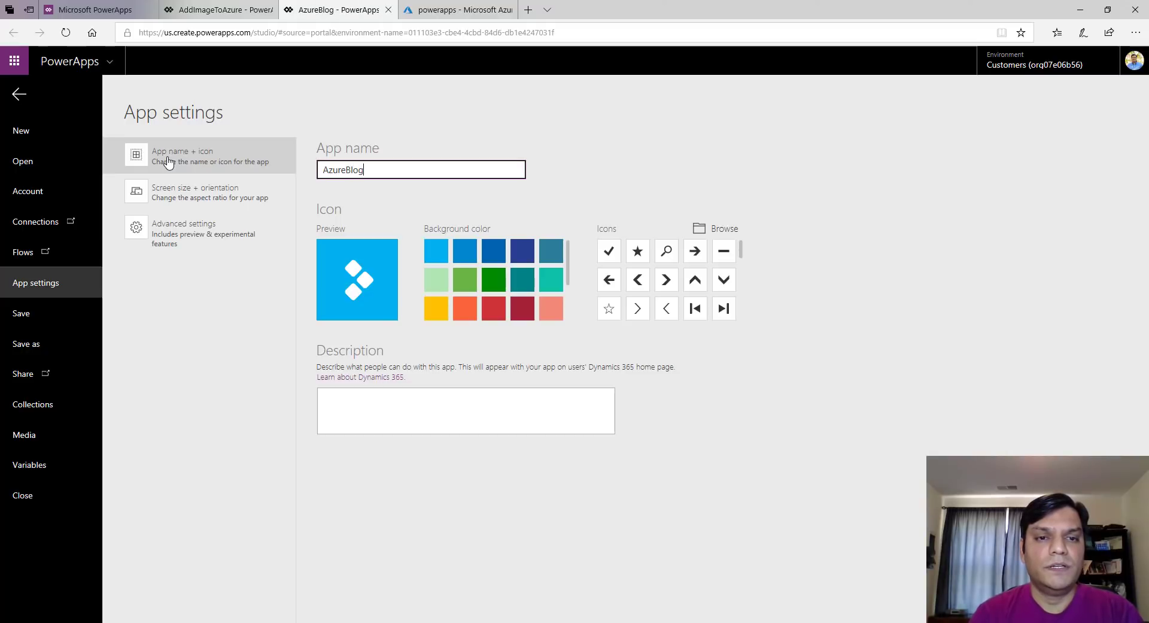
type("StorageDemo")
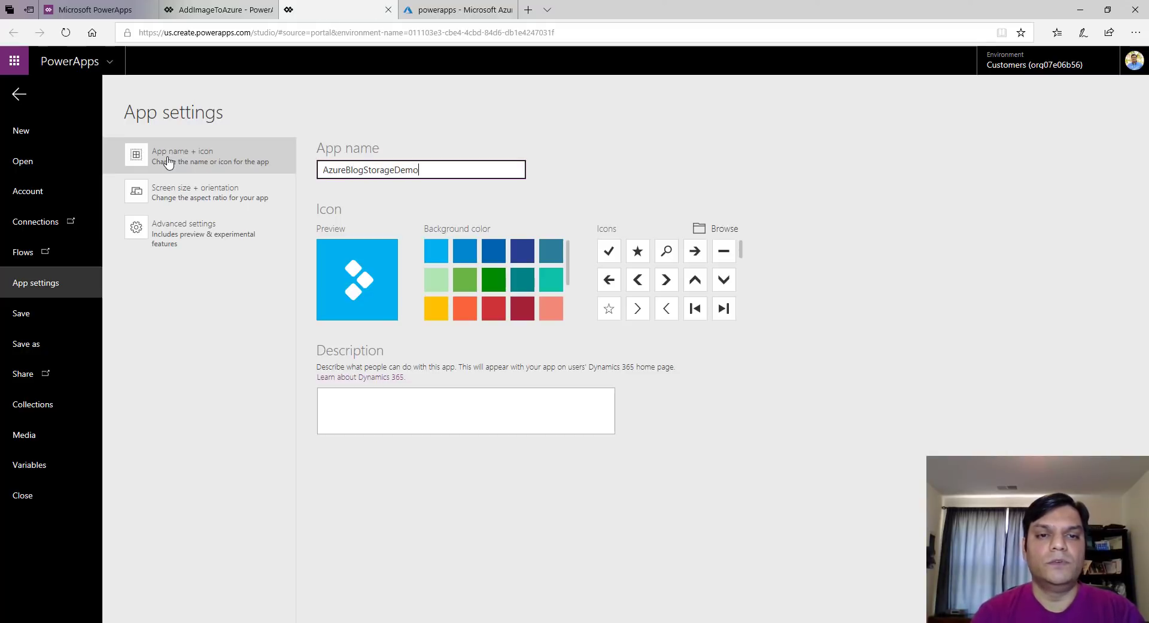
Save the app to the cloud and return to the Screen1 editor
left_click(21, 313)
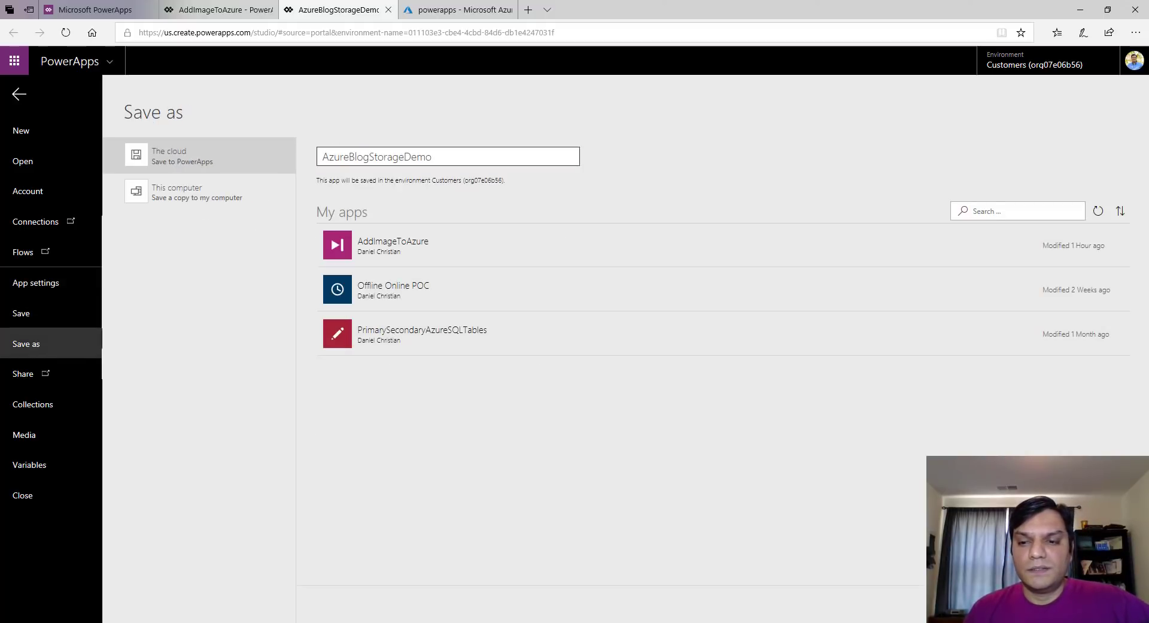
left_click(1096, 604)
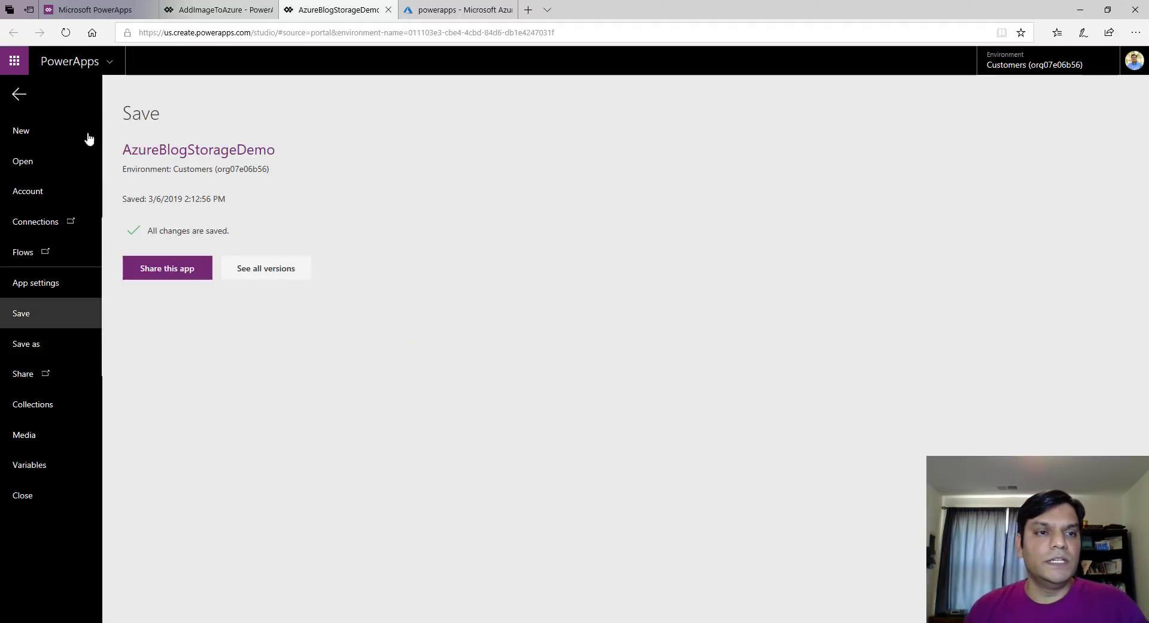
left_click(21, 103)
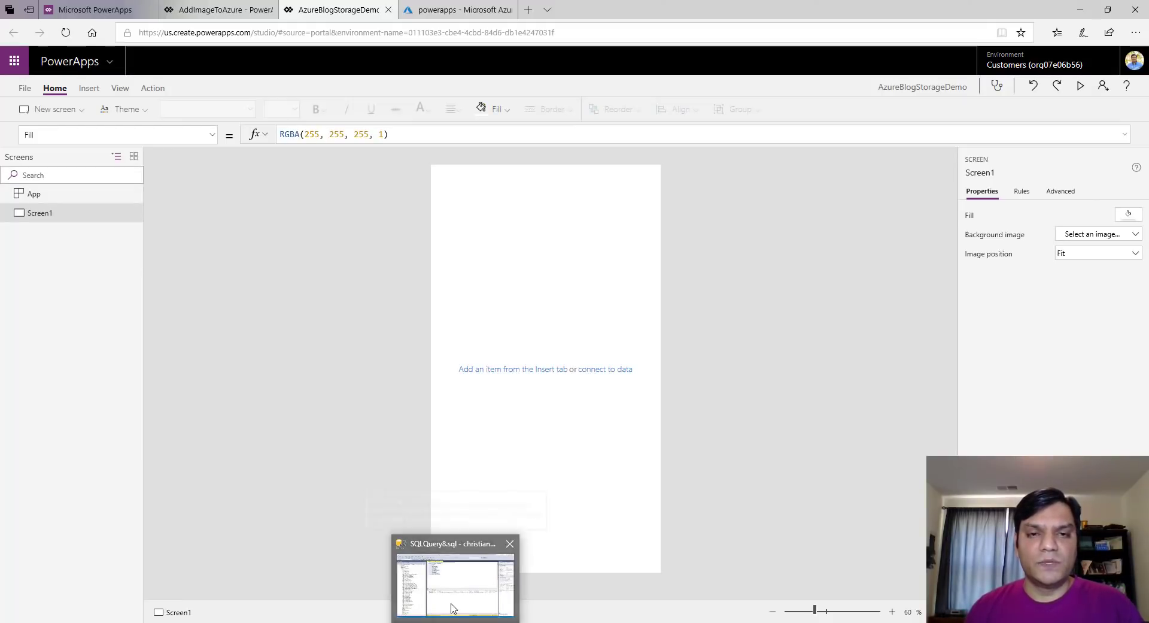
left_click(453, 599)
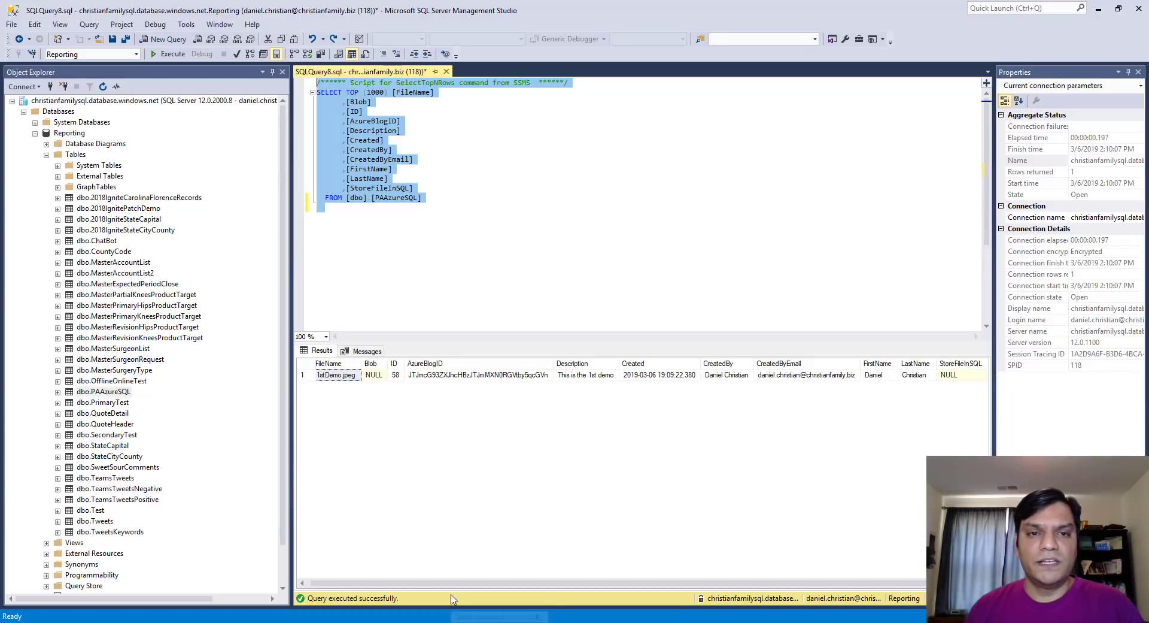
Close the SQLQuery8 tab without saving and start a new query on the Reporting database
left_click(445, 71)
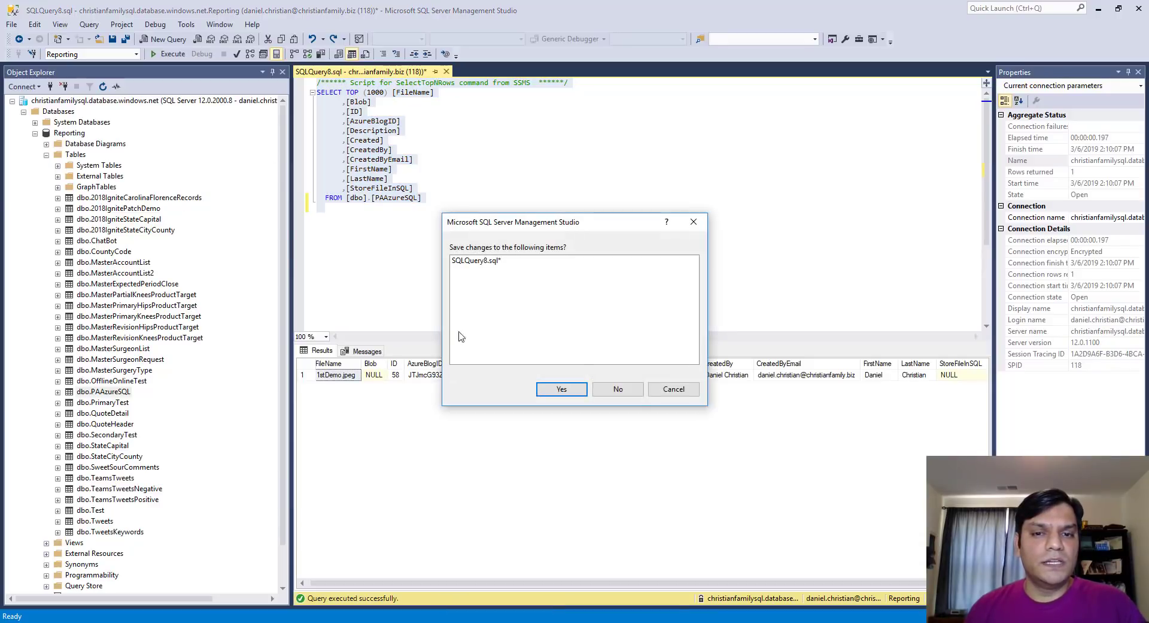
left_click(618, 390)
right_click(77, 122)
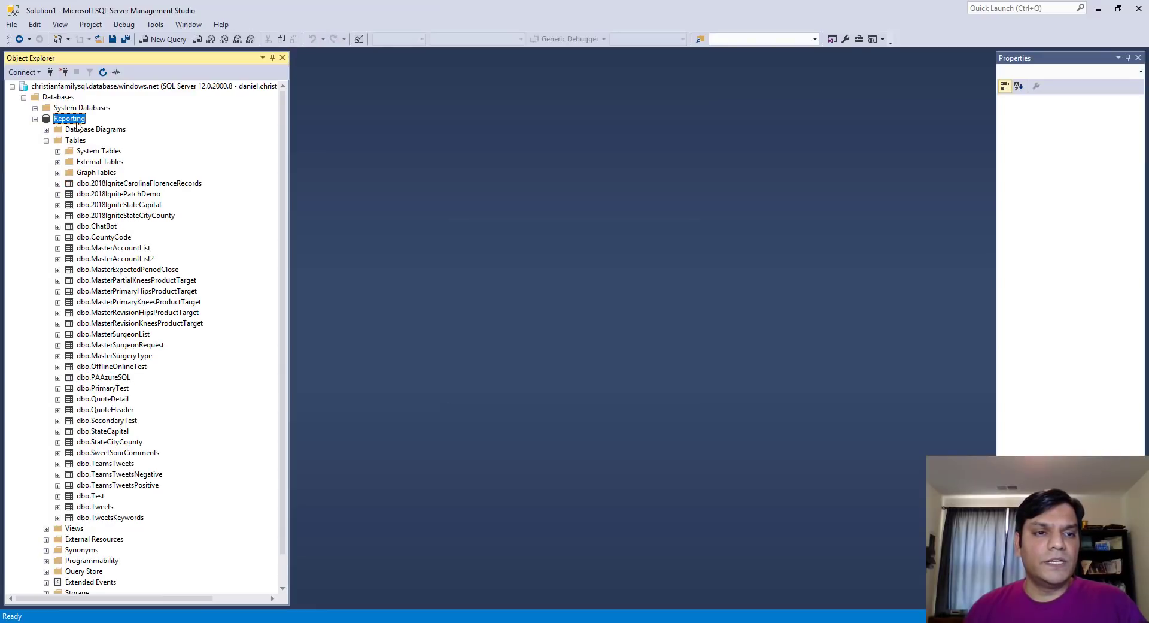
left_click(113, 142)
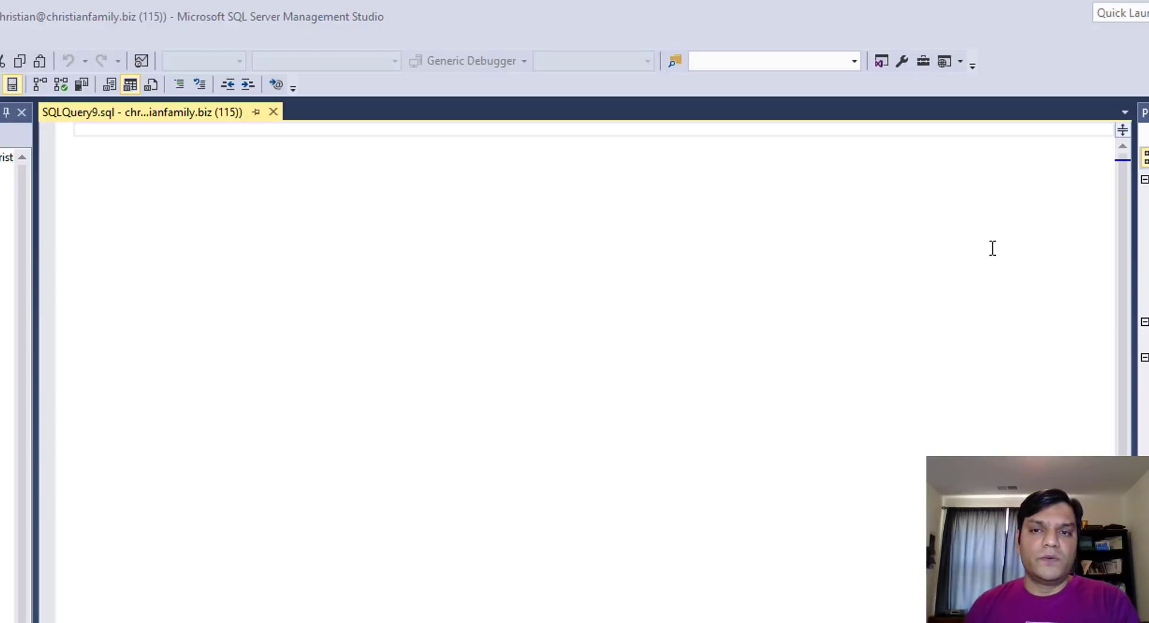
Paste the CREATE TABLE script and put the LastName and CreatedByEmail columns on their own lines
left_click(666, 126)
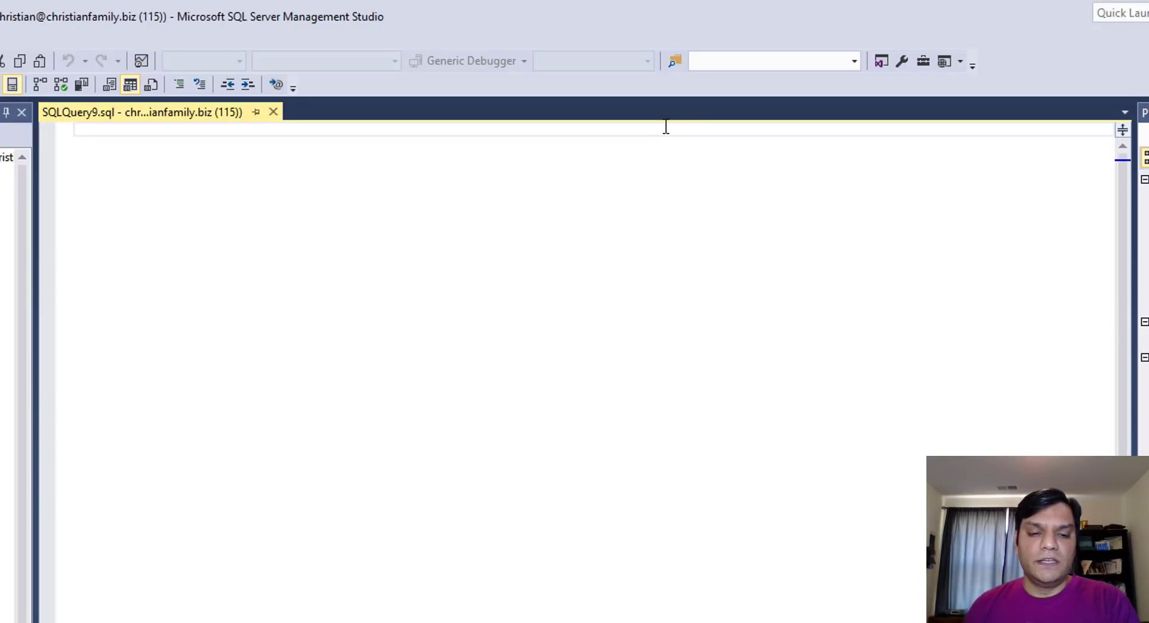
type("CREATE TABLE AzureBlogStorageDemo( ID int IDENTITY (1,1) PRIMARY KEY, FirstName nvarchar(500) NULL, LastName nvarchar(500) NULL, FileNameName nvarchar(100) NULL, Description nvarchar(500) NULL, Created datetime NULL, CreatedBy nvarchar(500) NULL, CreatedByEmail nvarchar(1000) NULL )")
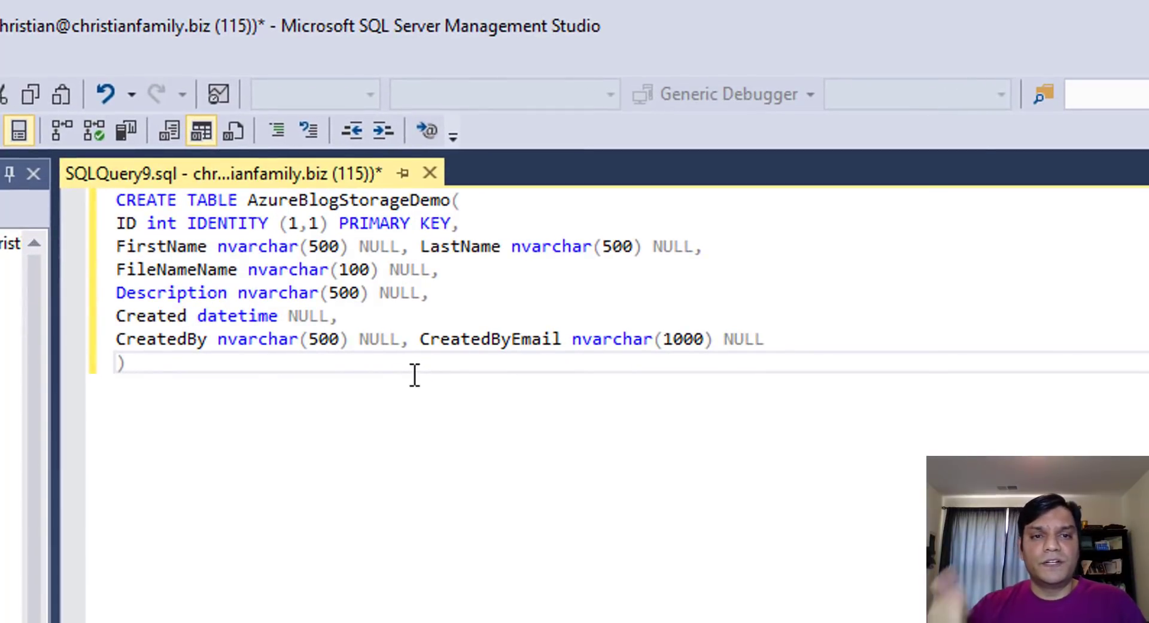
left_click(417, 246)
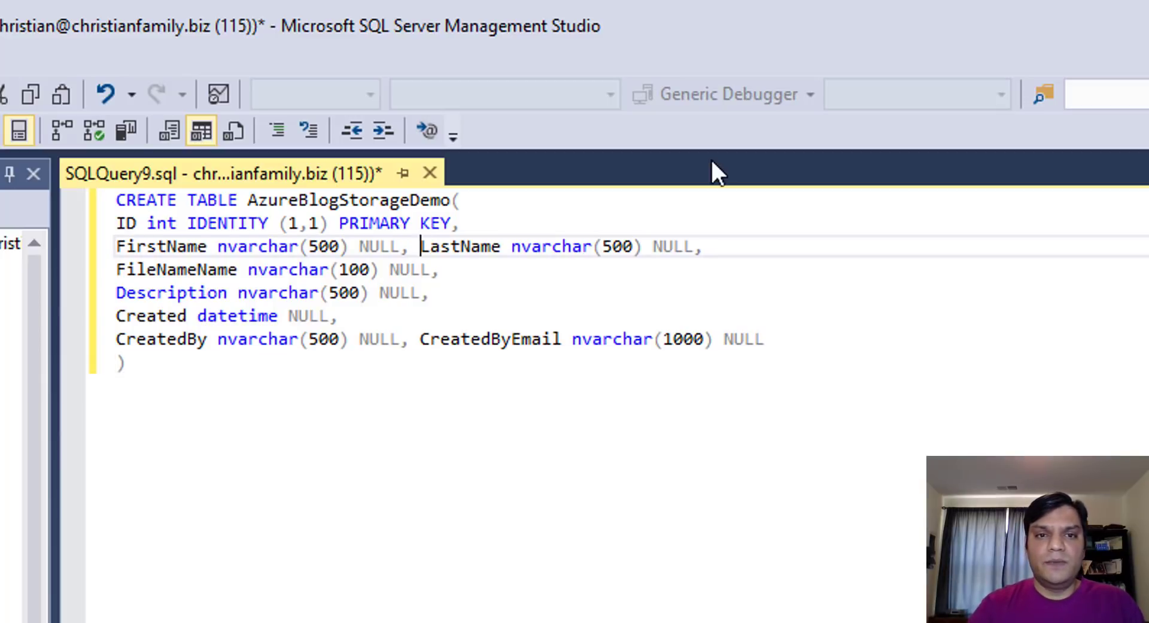
key("Return")
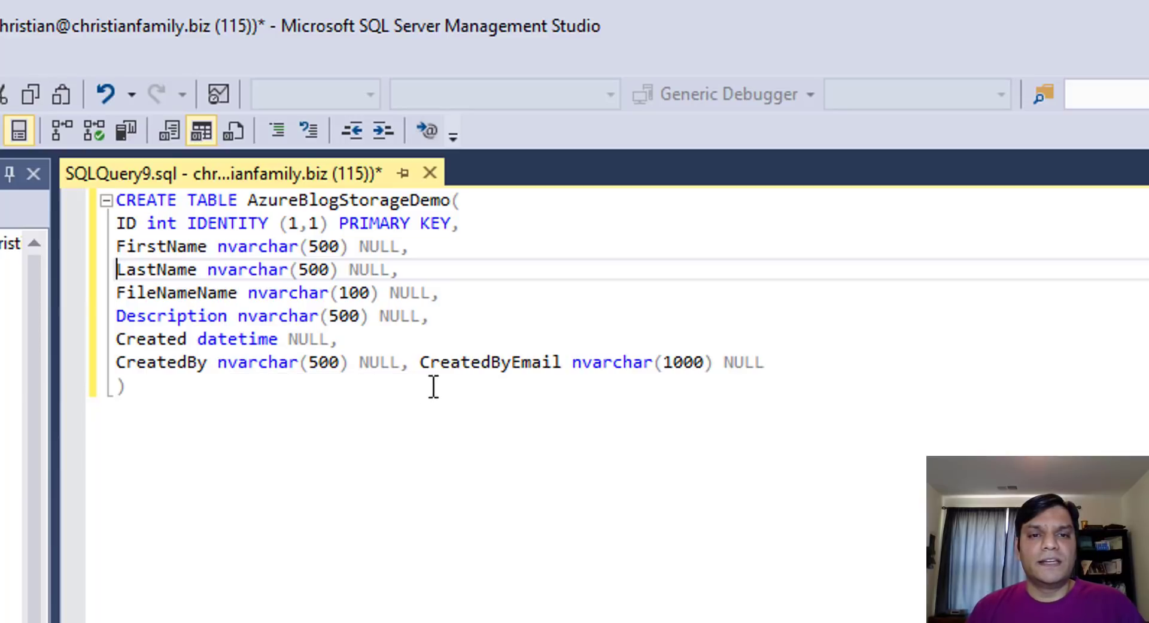
left_click(421, 362)
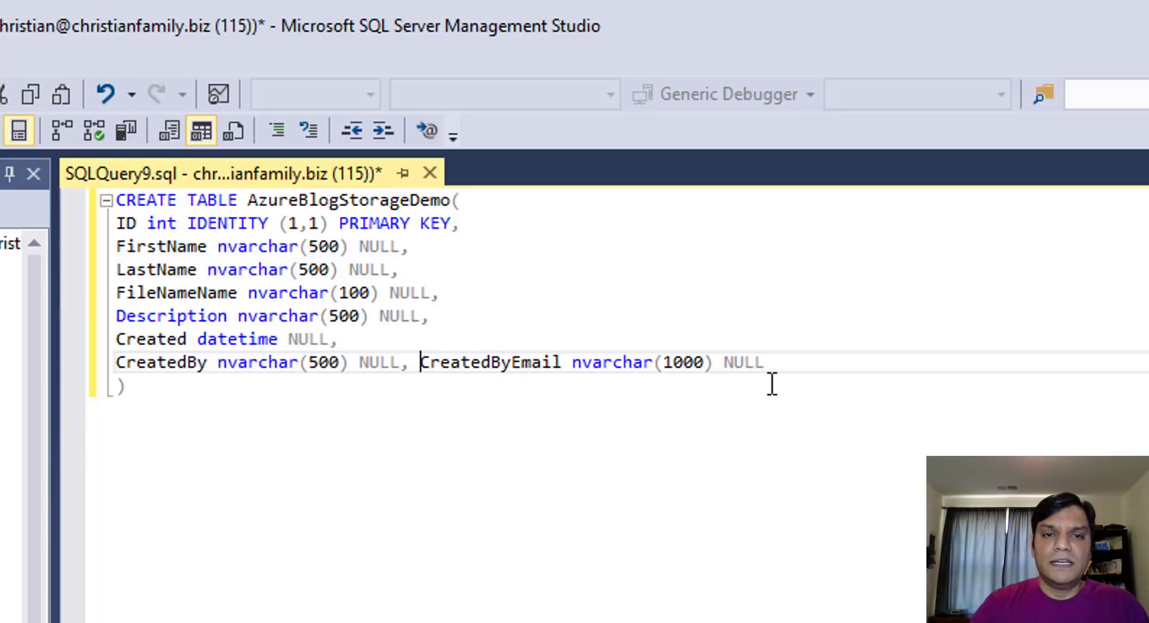
key("Return")
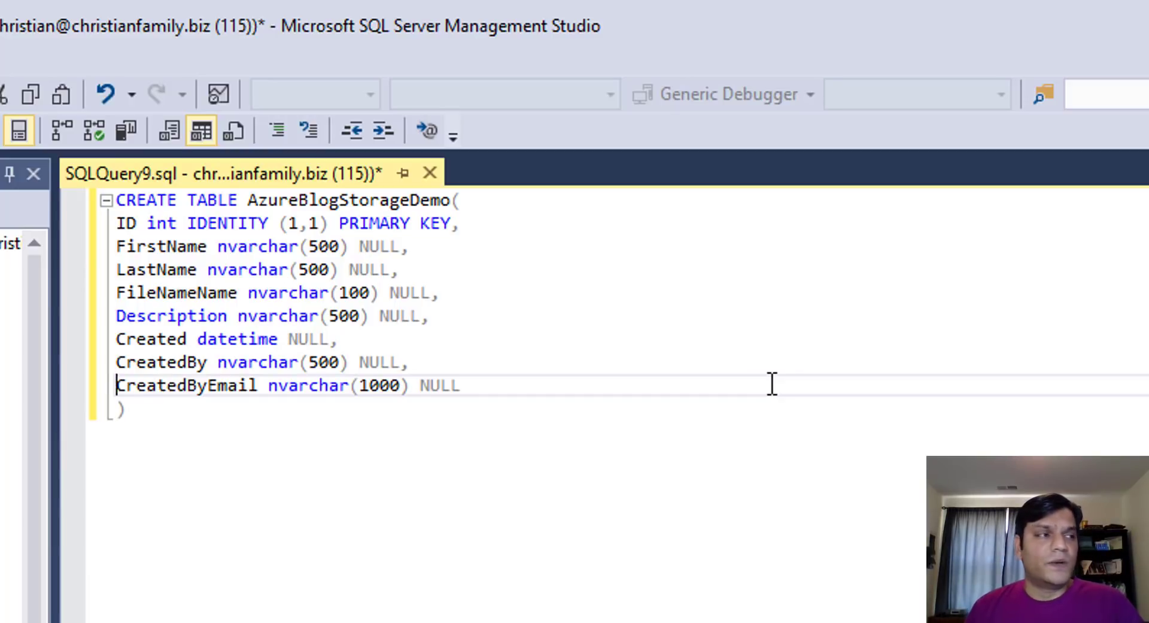
left_click(487, 237)
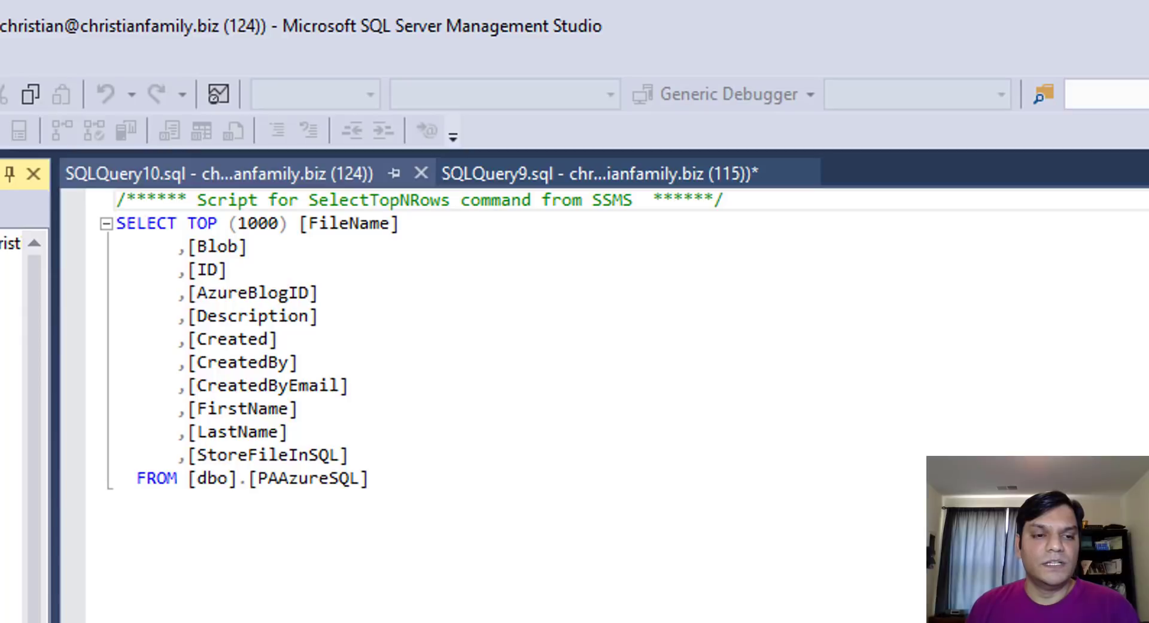
Add an AzureBlobID nvarchar(100) NULL column after the primary key and execute the script
left_click(505, 179)
left_click(538, 225)
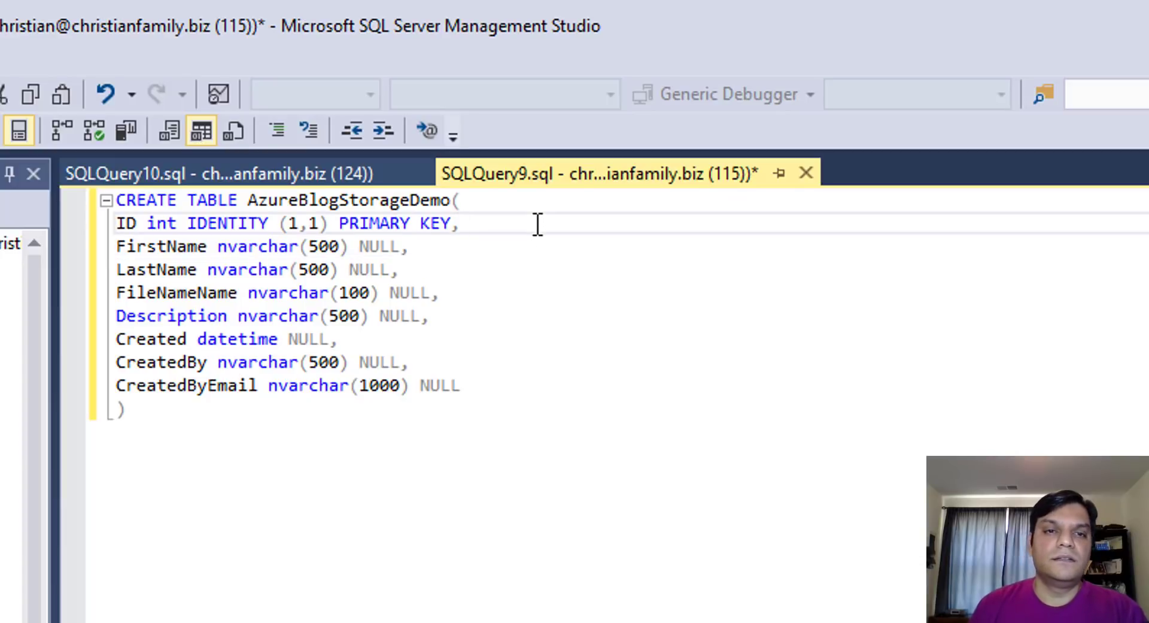
key("Return")
type("Az")
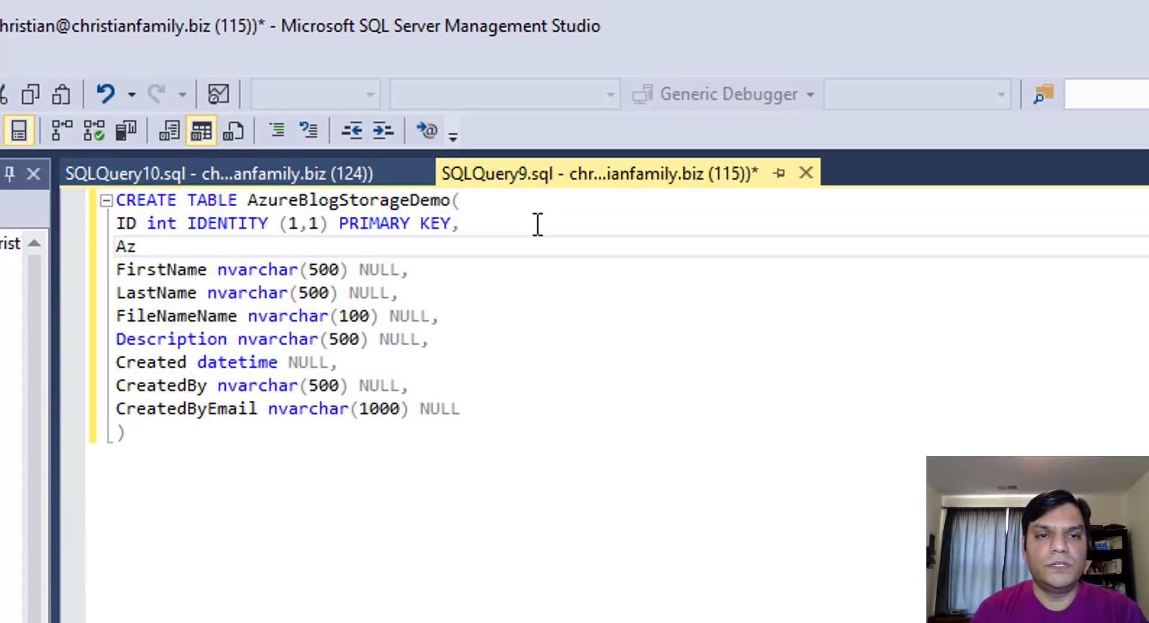
type("ureBlob")
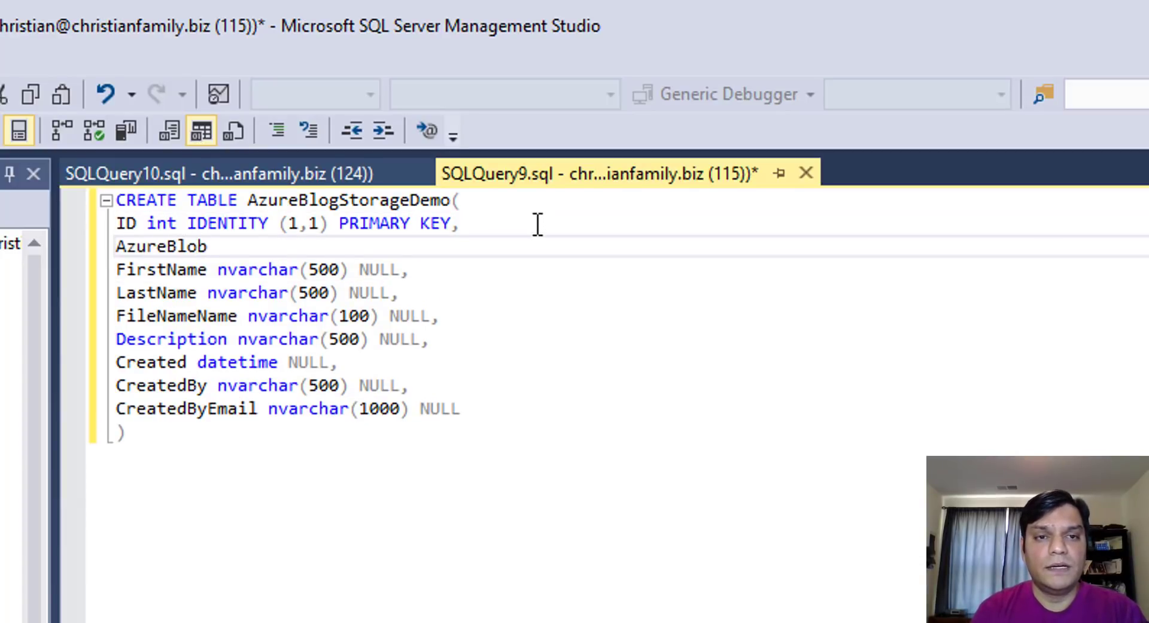
type("ID nvarchar(")
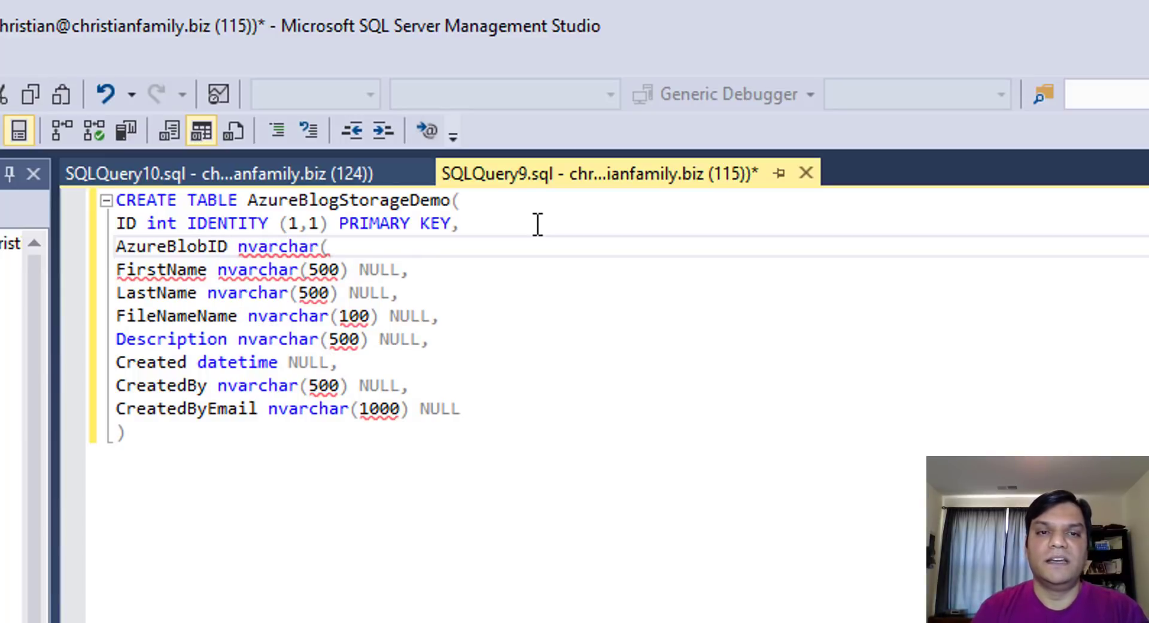
type("100) NULL,")
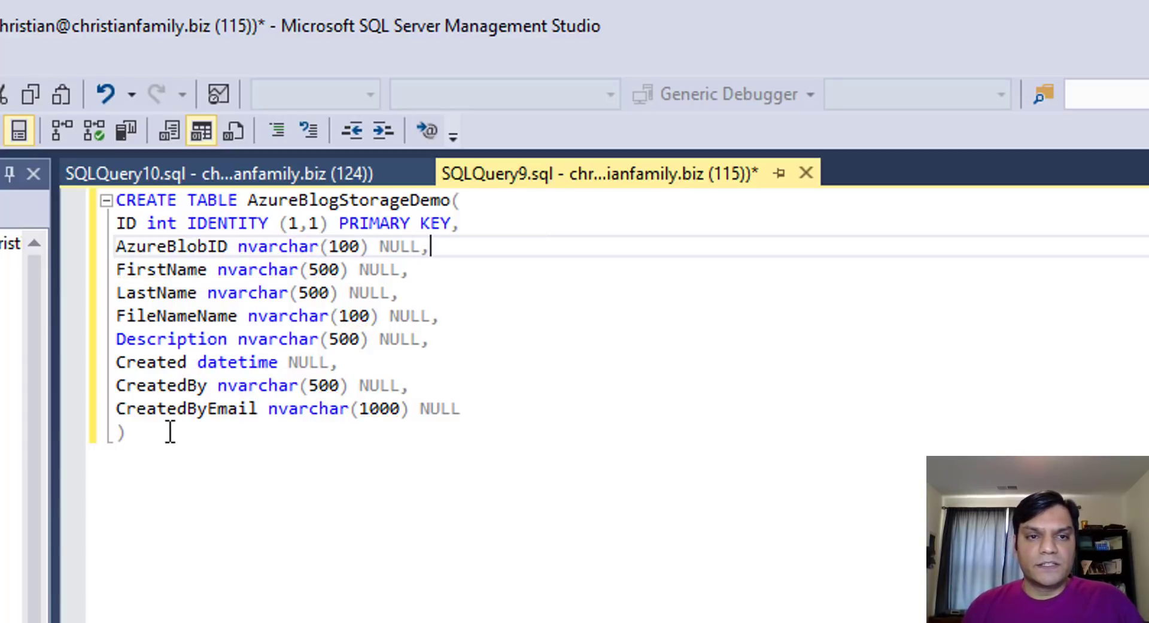
left_click_drag(162, 447, 76, 183)
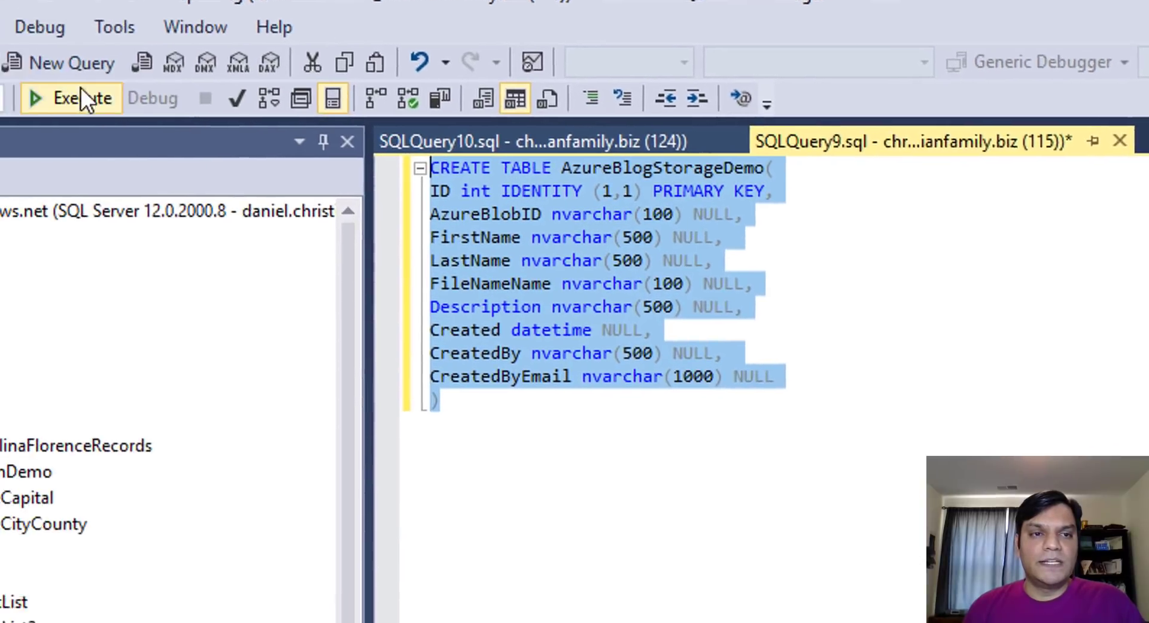
left_click(0, 127)
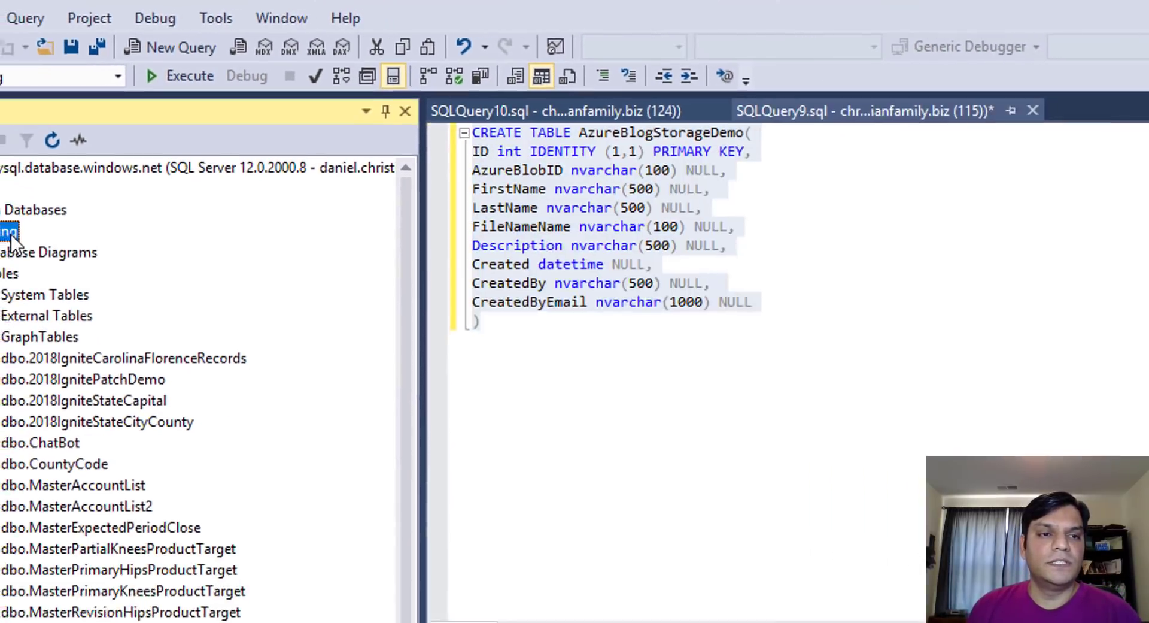
Refresh the Reporting database and expand Tables to find dbo.AzureBlogStorageDemo
right_click(10, 233)
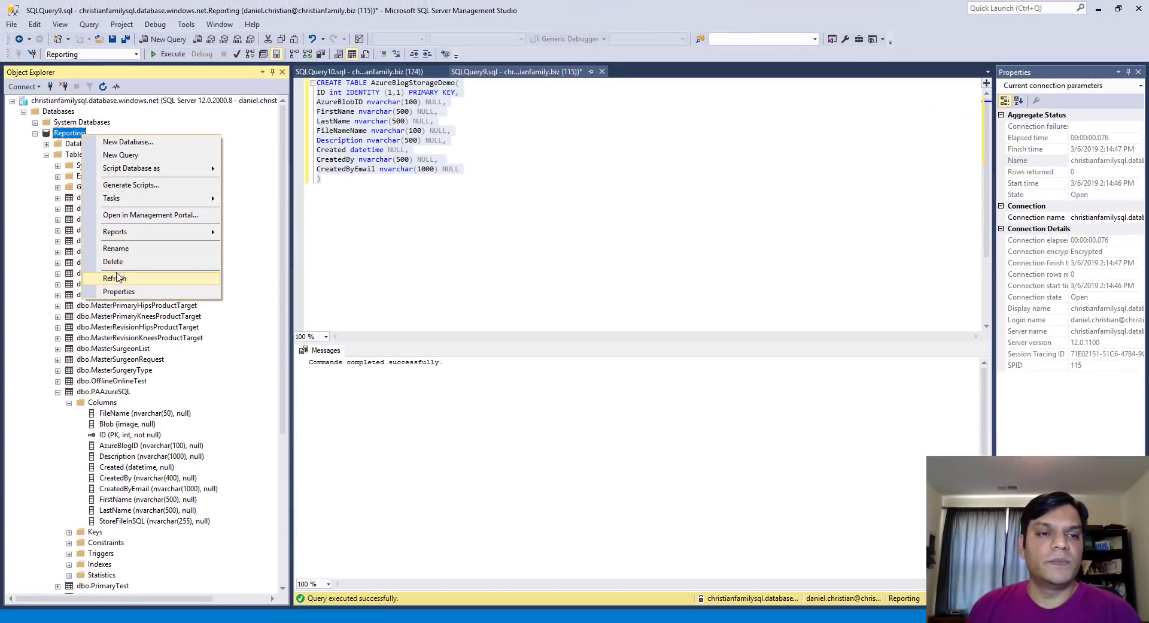
left_click(113, 285)
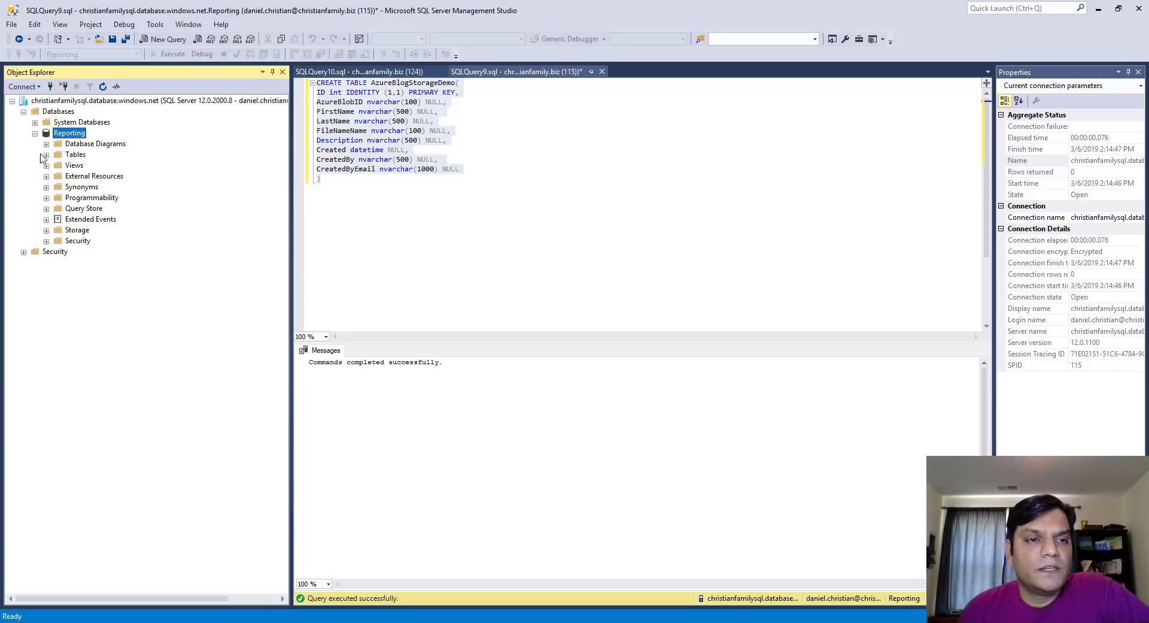
left_click(46, 154)
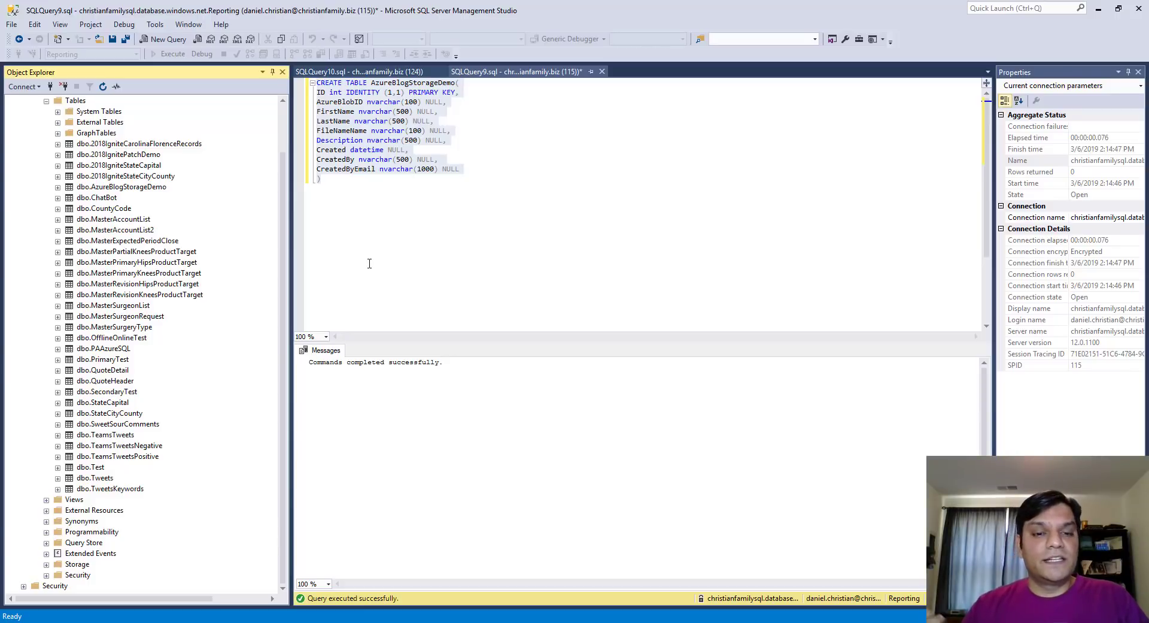
key("alt+Tab")
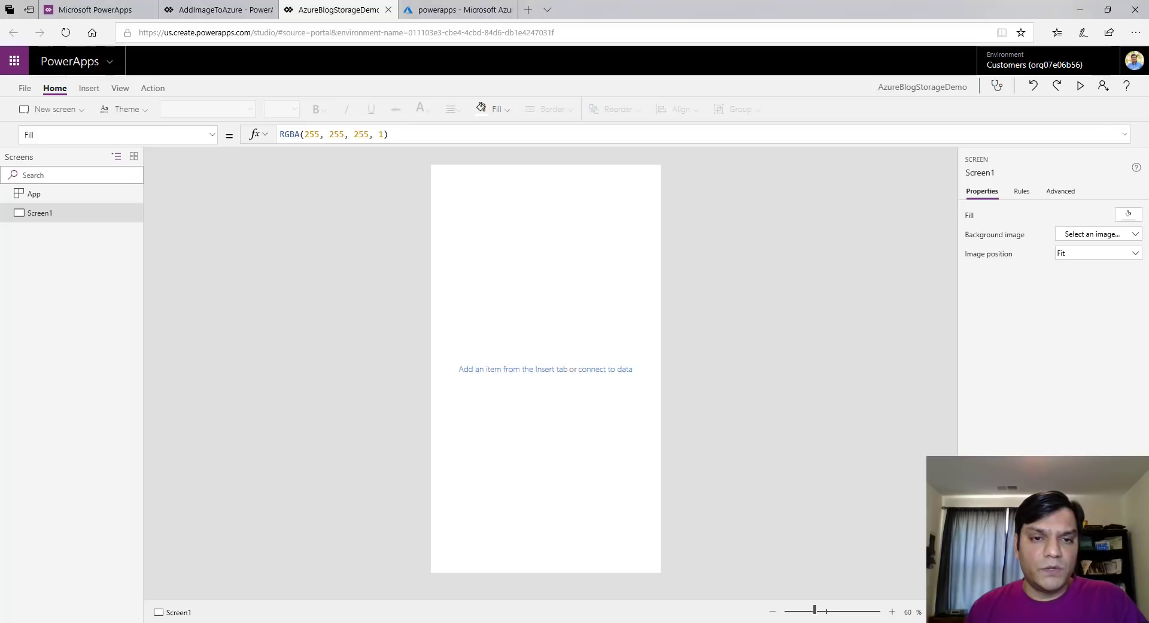
Add the Azure Blob Storage connection as a data source
left_click(119, 90)
left_click(57, 108)
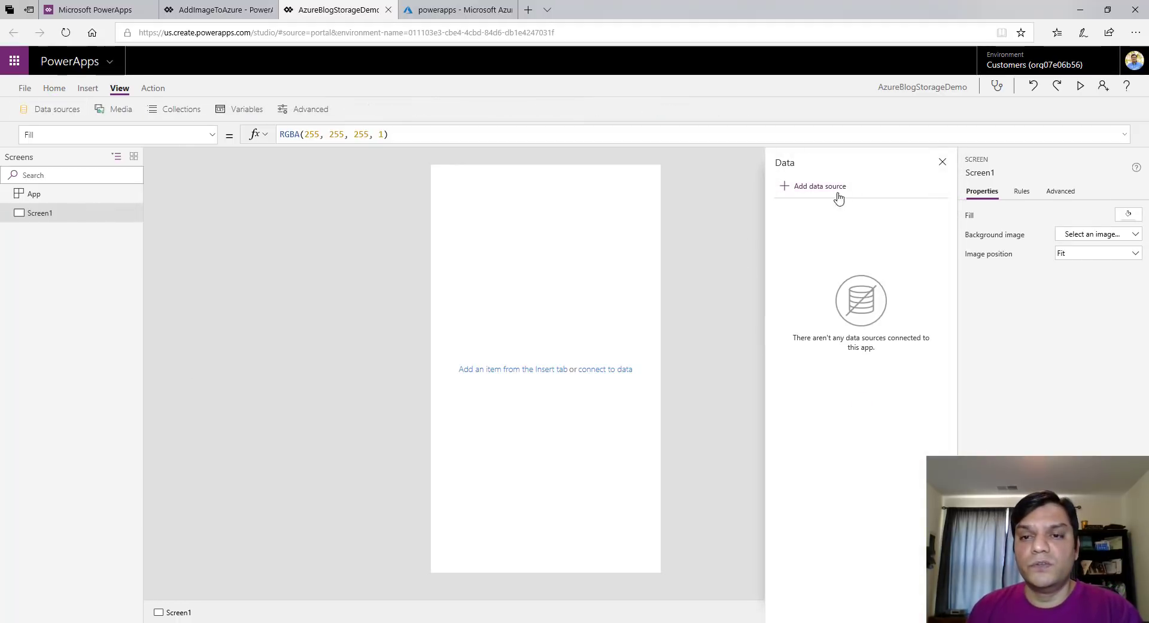
left_click(819, 185)
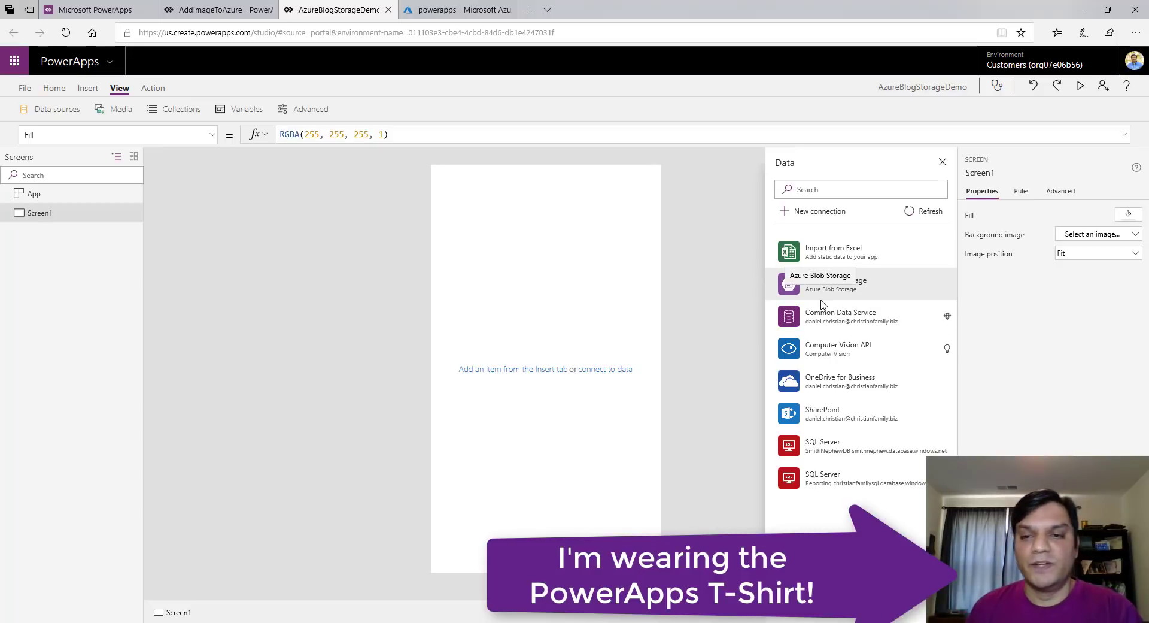
left_click(896, 285)
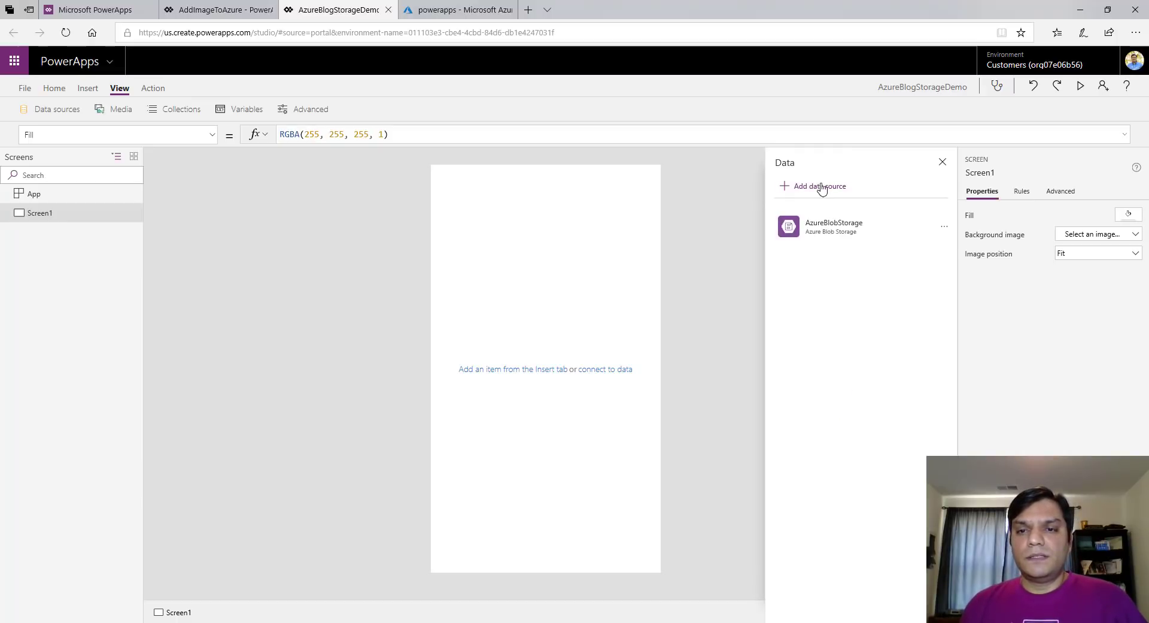
Connect the AzureBlogStorageDemo table from the SQL Server Reporting database
left_click(821, 186)
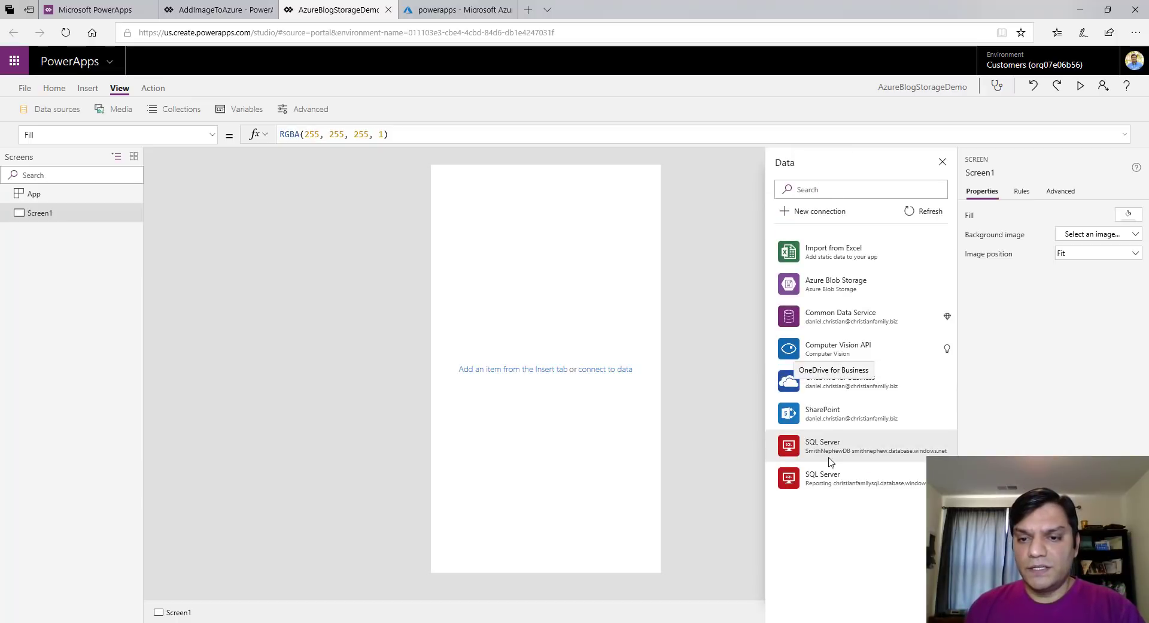
left_click(831, 479)
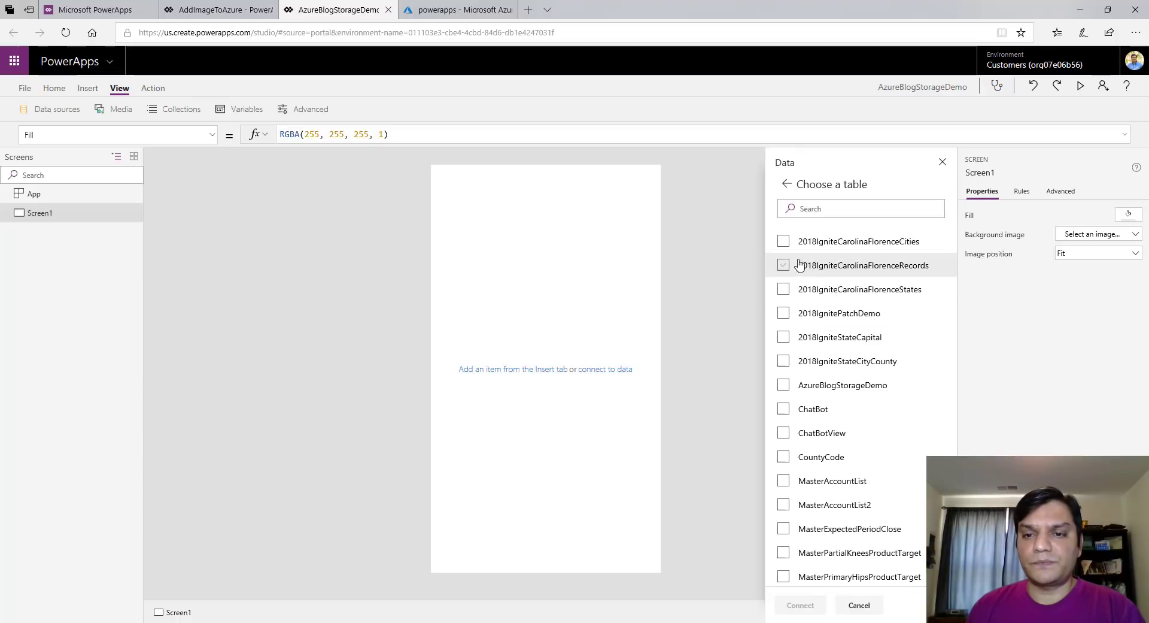
scroll(780, 381, "down", 1)
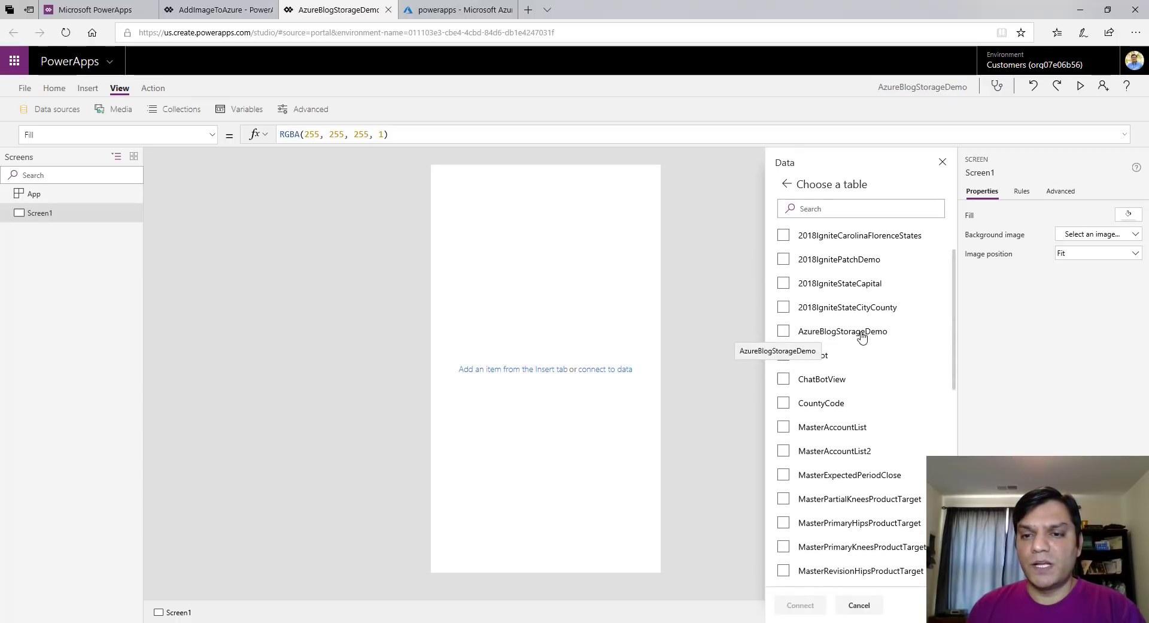
left_click(784, 331)
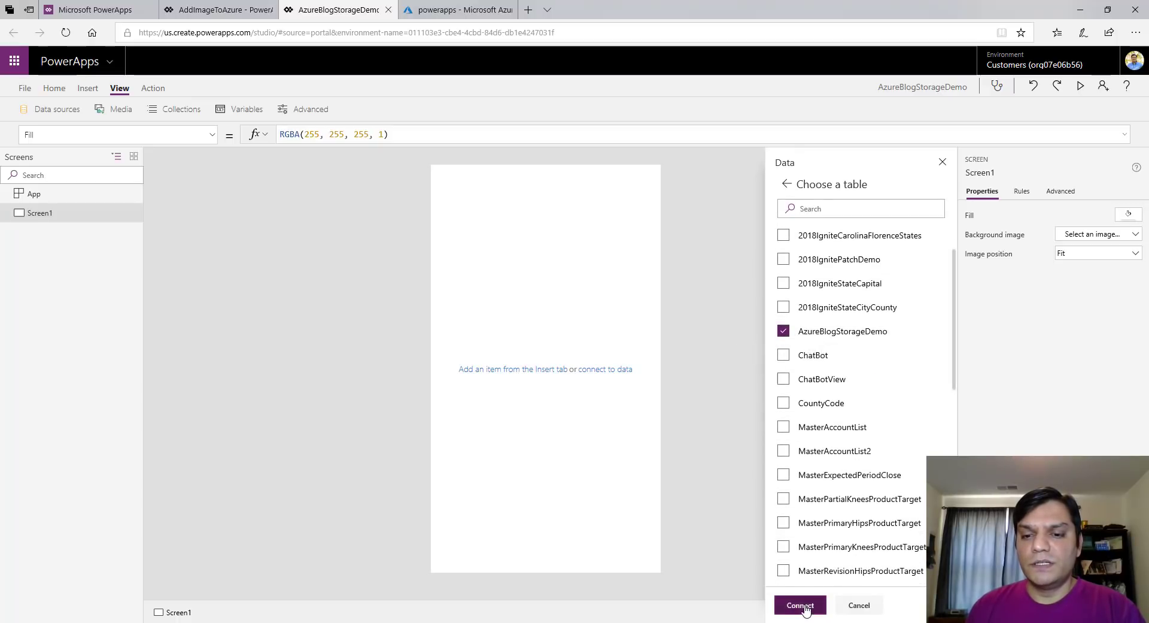
left_click(801, 605)
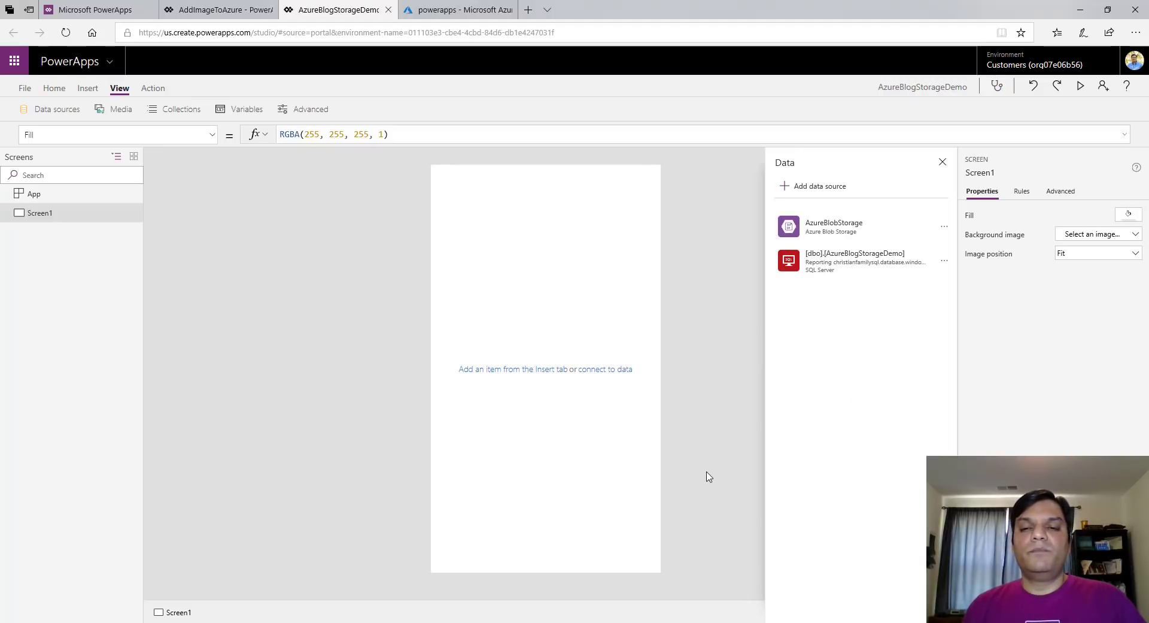
Save the AzureBlogStorageDemo app and close the data sources panel
left_click(23, 90)
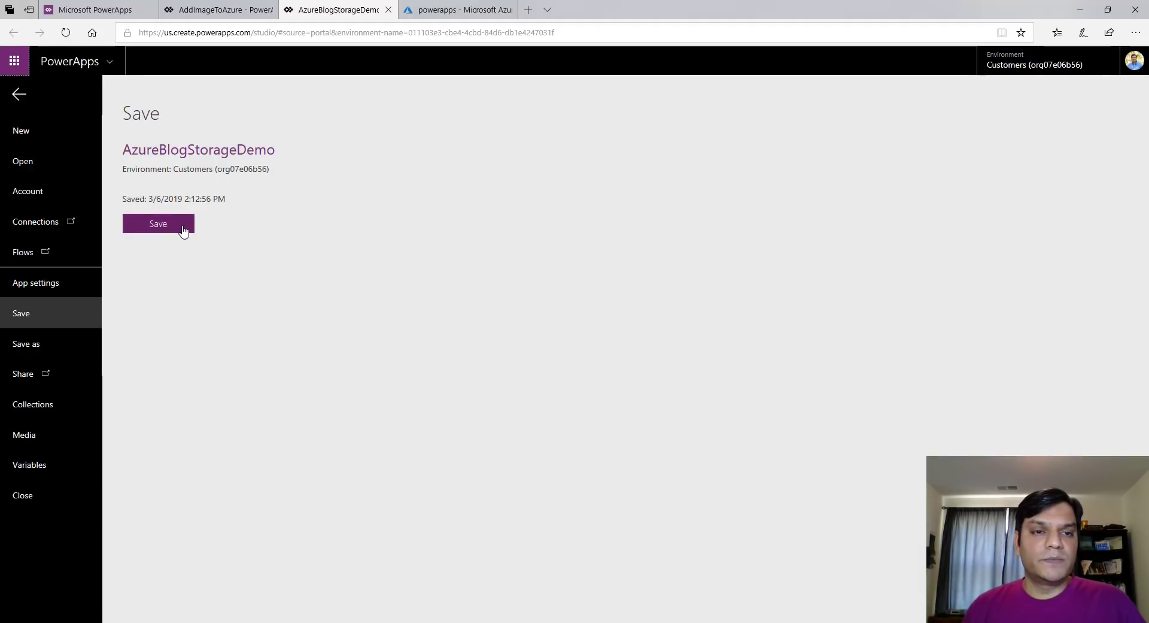
left_click(181, 228)
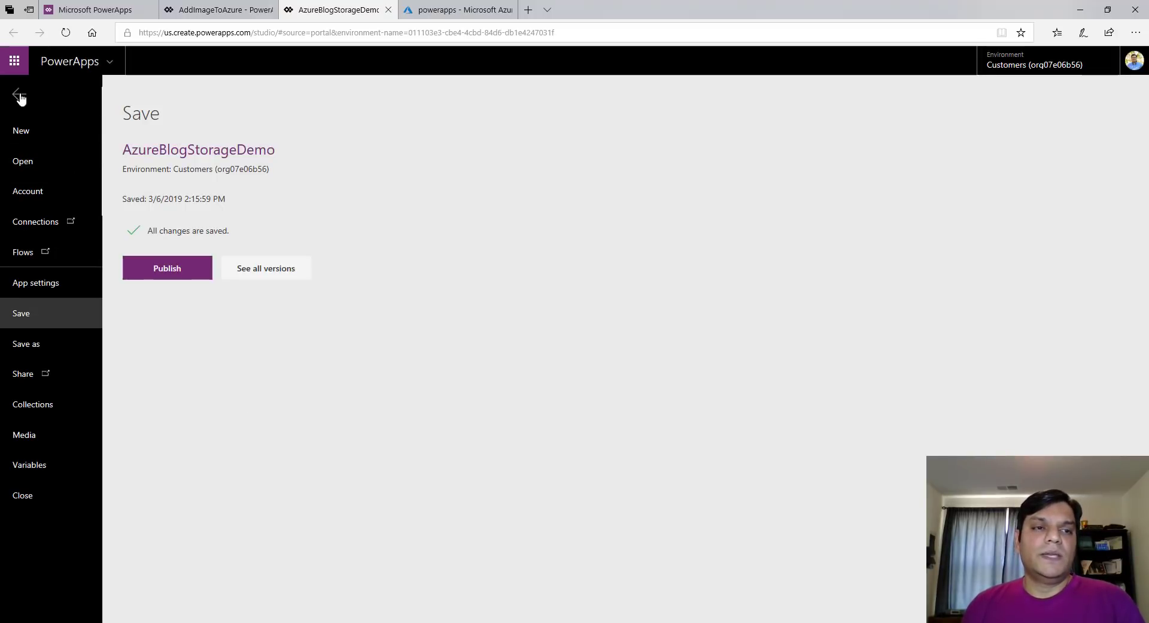
left_click(18, 91)
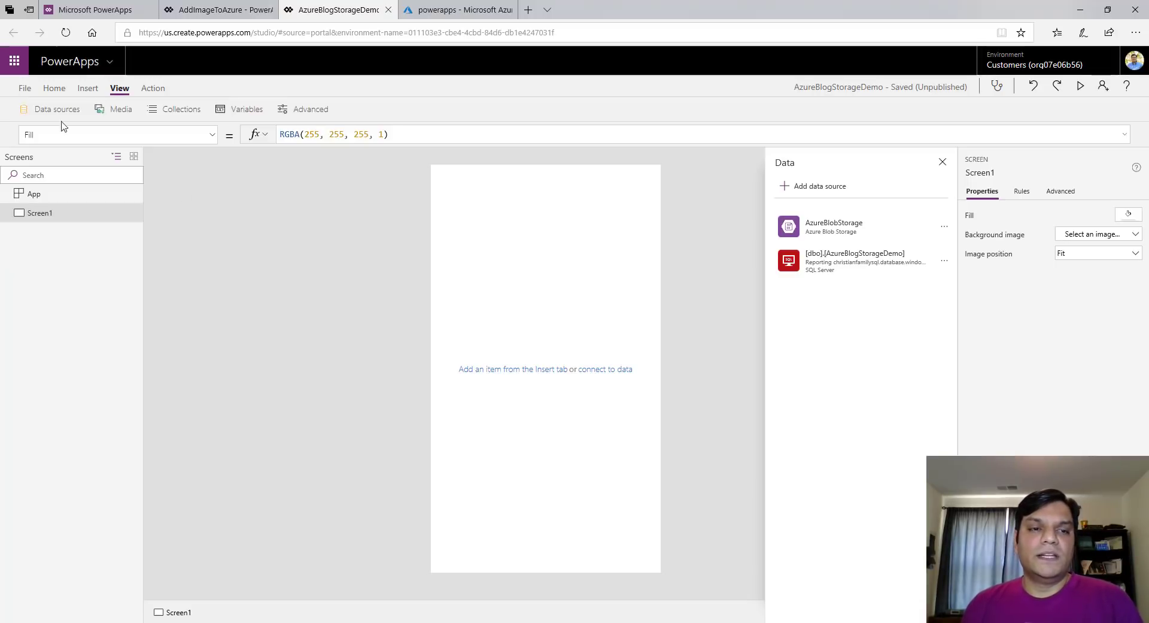
left_click(942, 163)
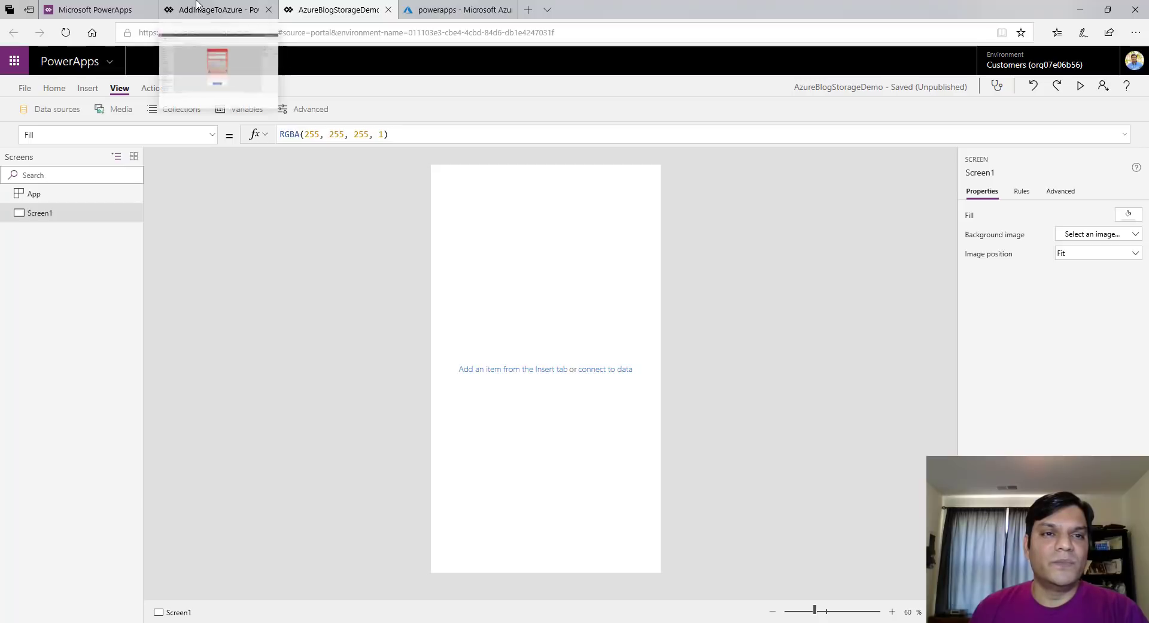
left_click(215, 10)
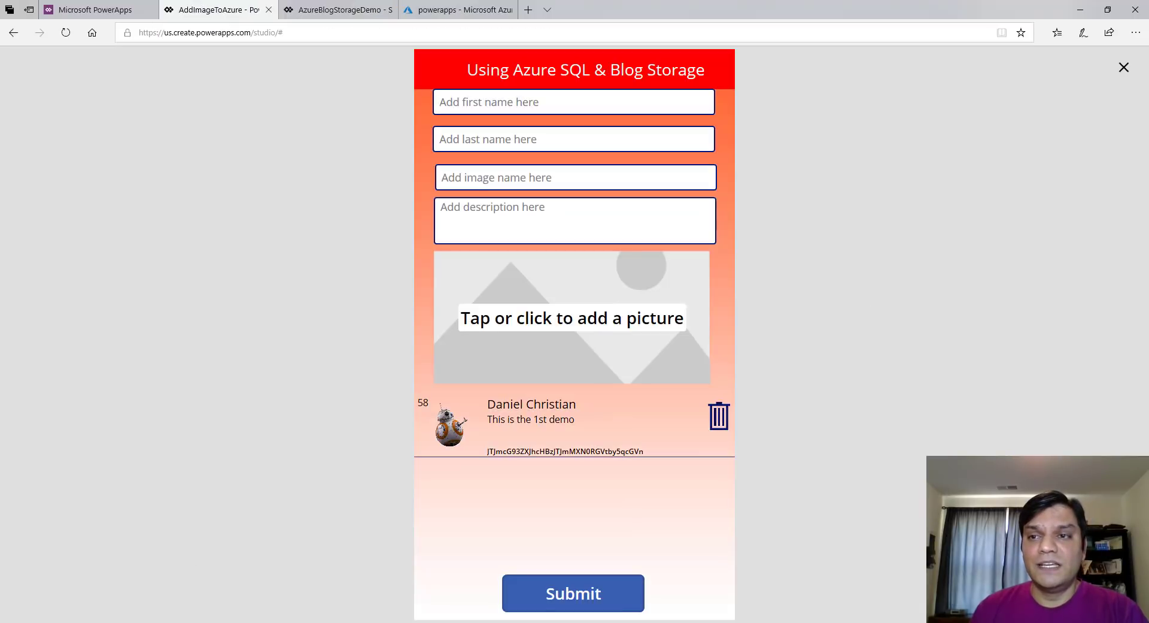
In AddImageToAzure, select the red title label and the four text inputs to copy
left_click(1124, 68)
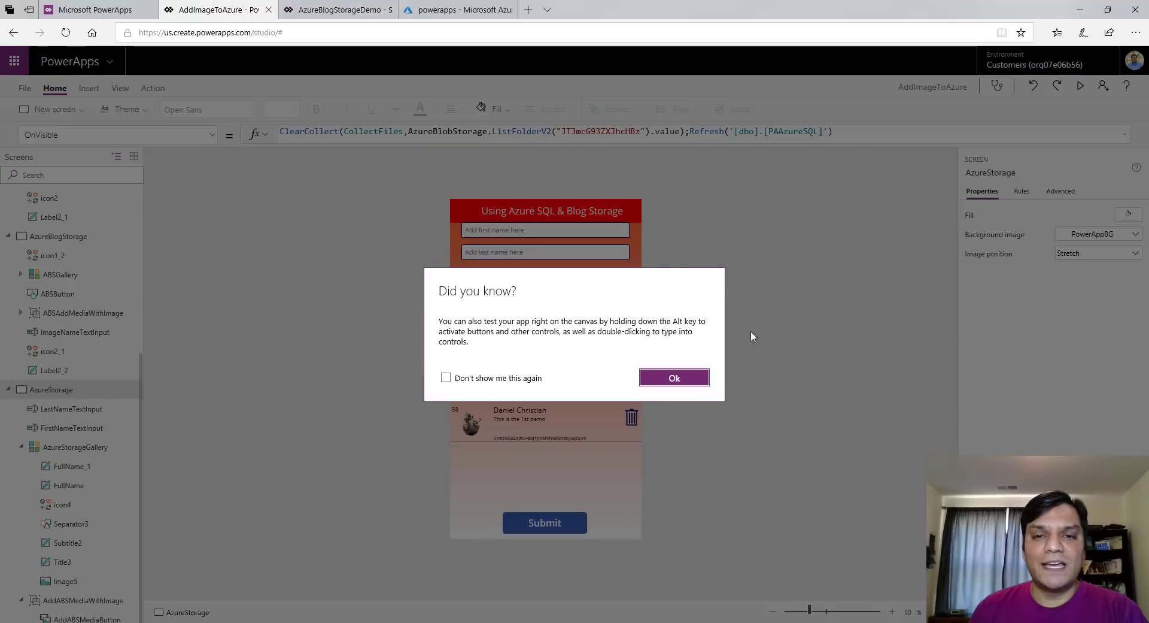
left_click(694, 384)
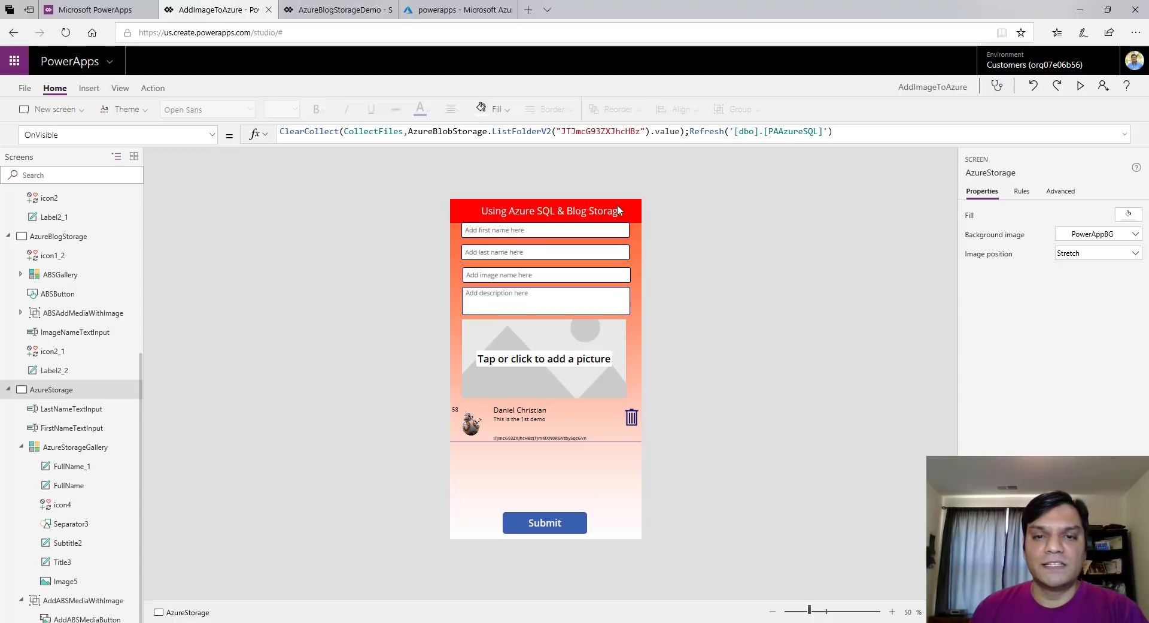
left_click(618, 209)
left_click(612, 235, "shift")
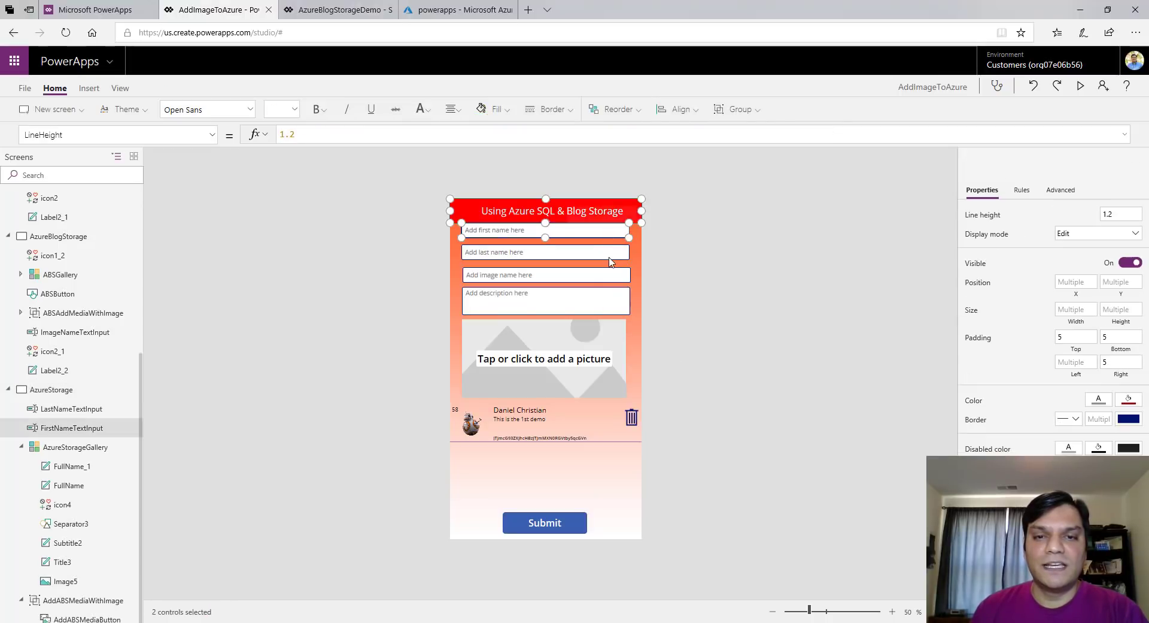
left_click(604, 252, "shift")
left_click(603, 277, "shift")
left_click(596, 299, "shift")
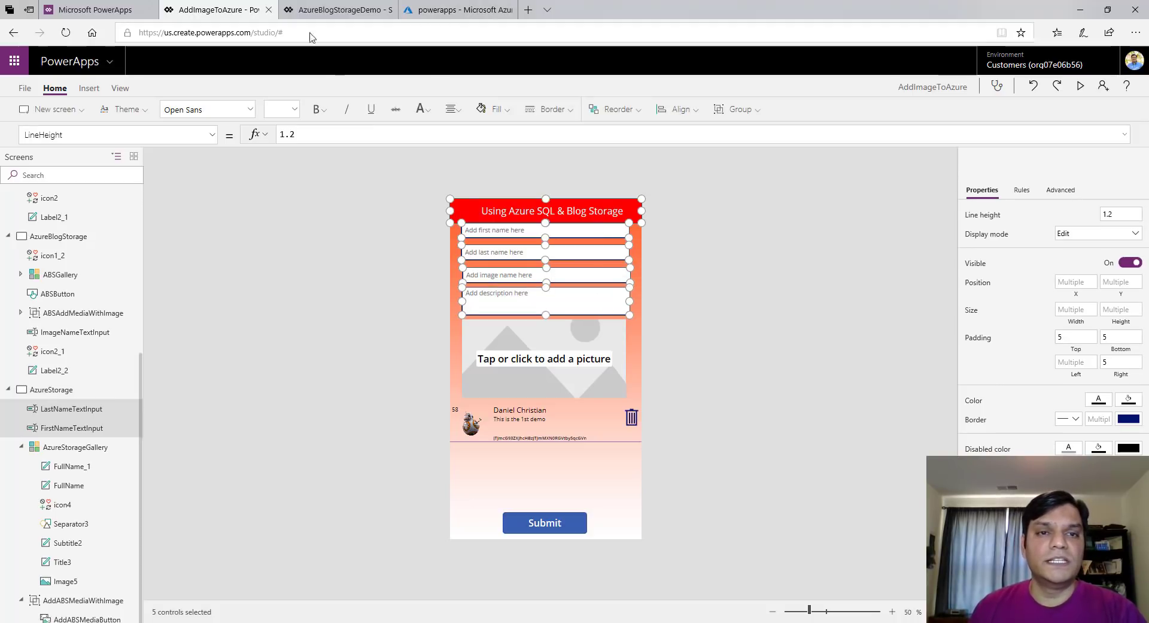
Paste the controls onto Screen1 of AzureBlogStorageDemo and move them to the top
left_click(311, 9)
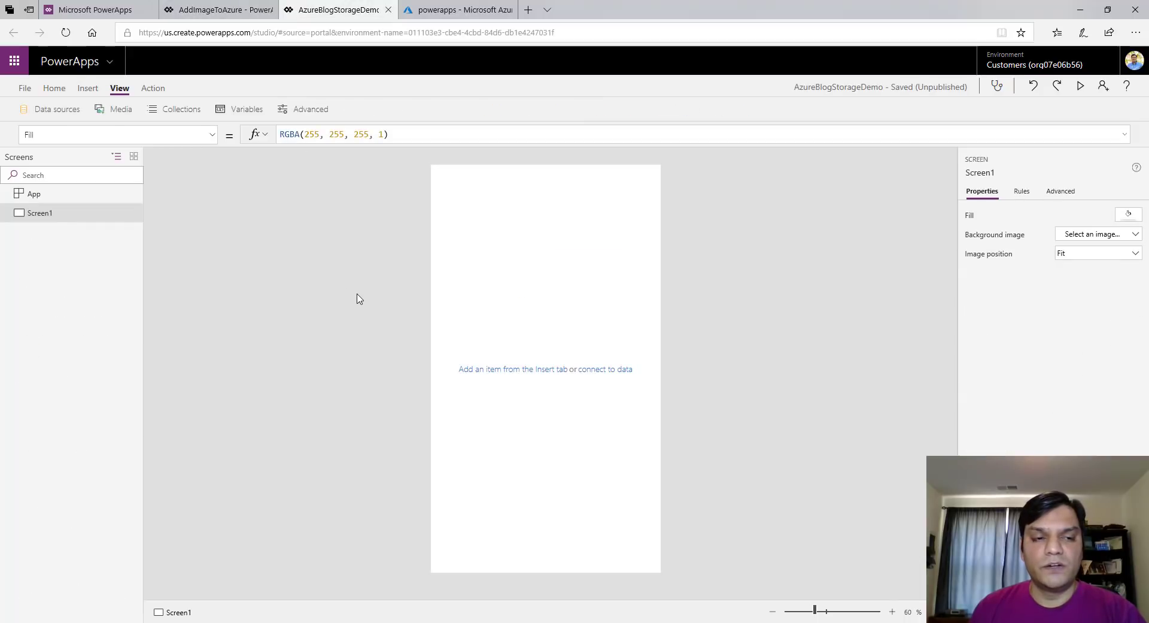
key("ctrl+v")
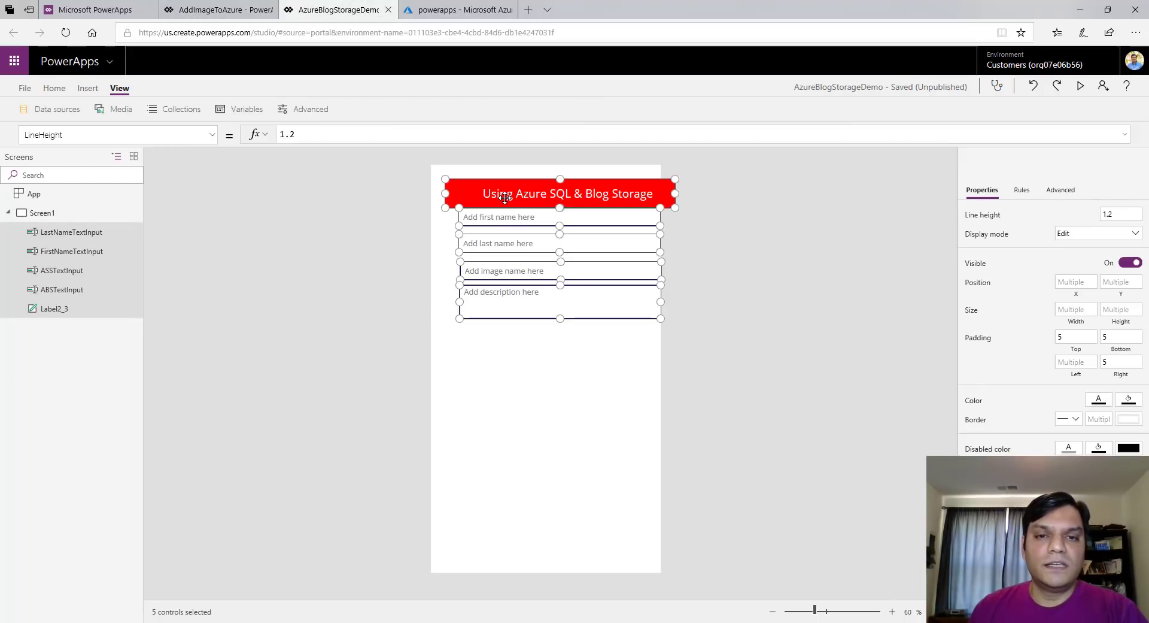
left_click_drag(504, 192, 489, 181)
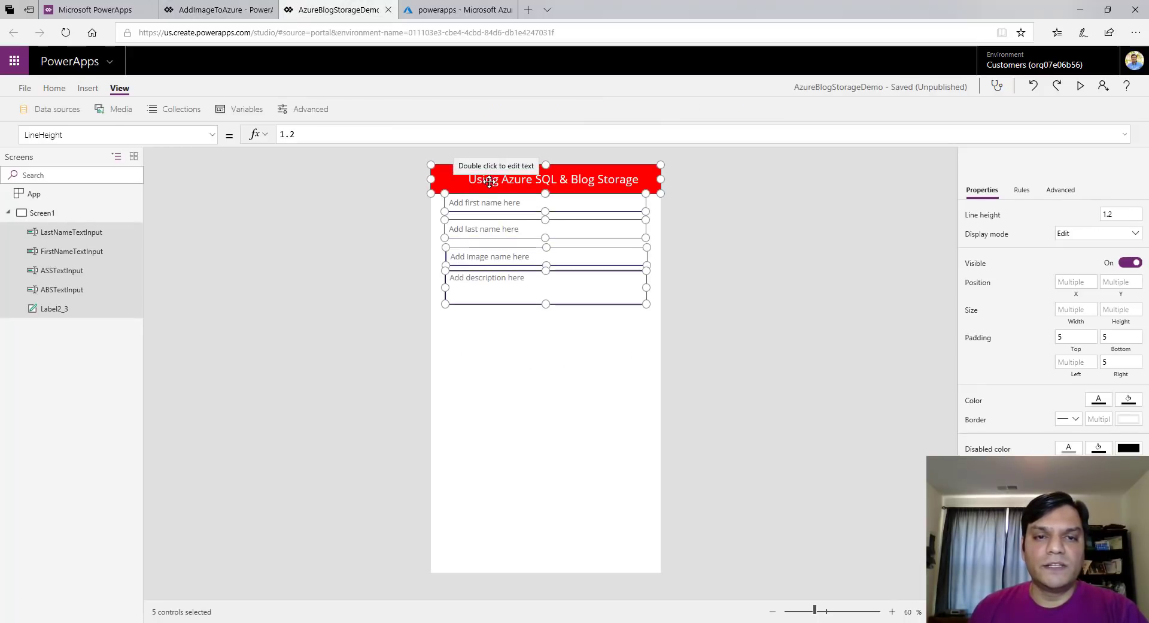
left_click(728, 383)
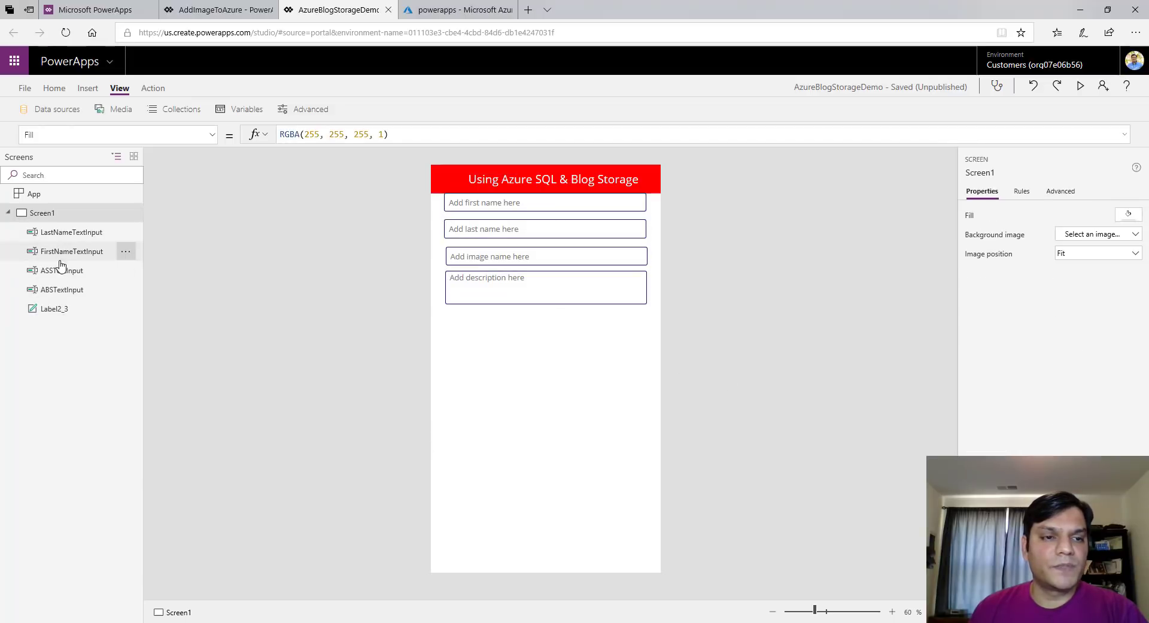
Rename the pasted title label Label2_3 to TopLabel
double_click(55, 309)
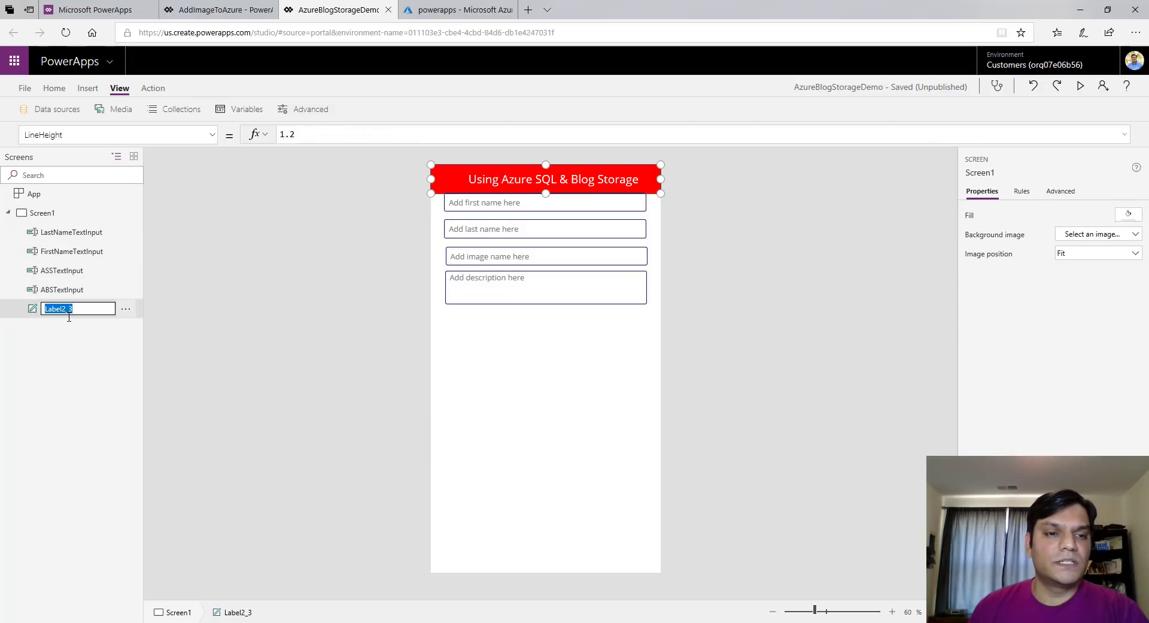
key("End")
key("BackSpace")
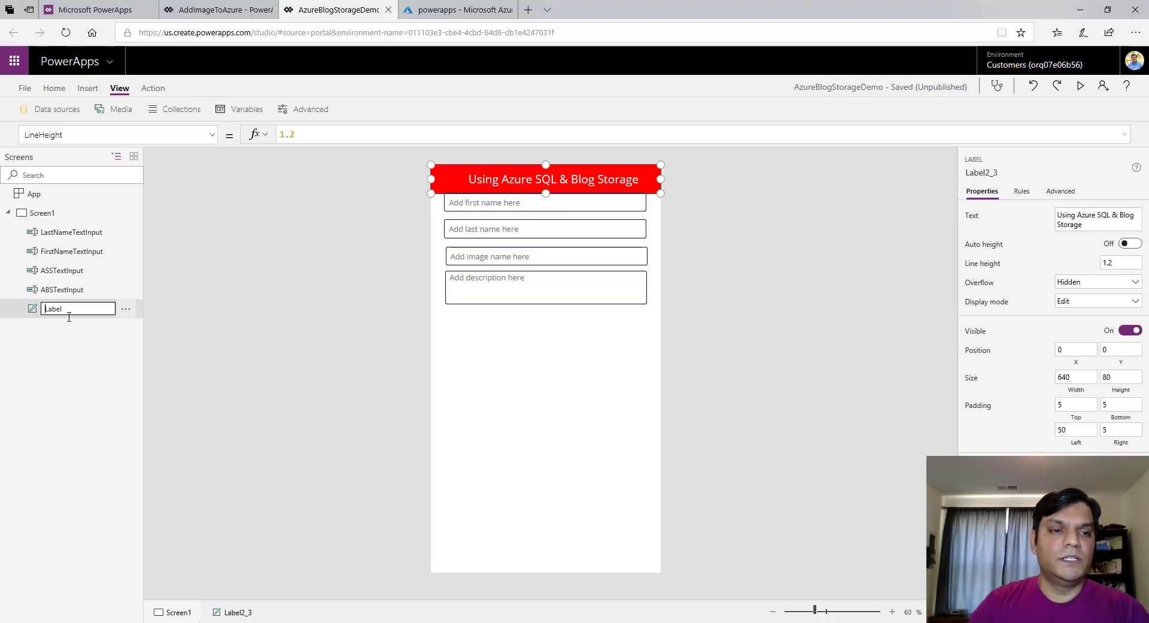
type("Top")
key("Return")
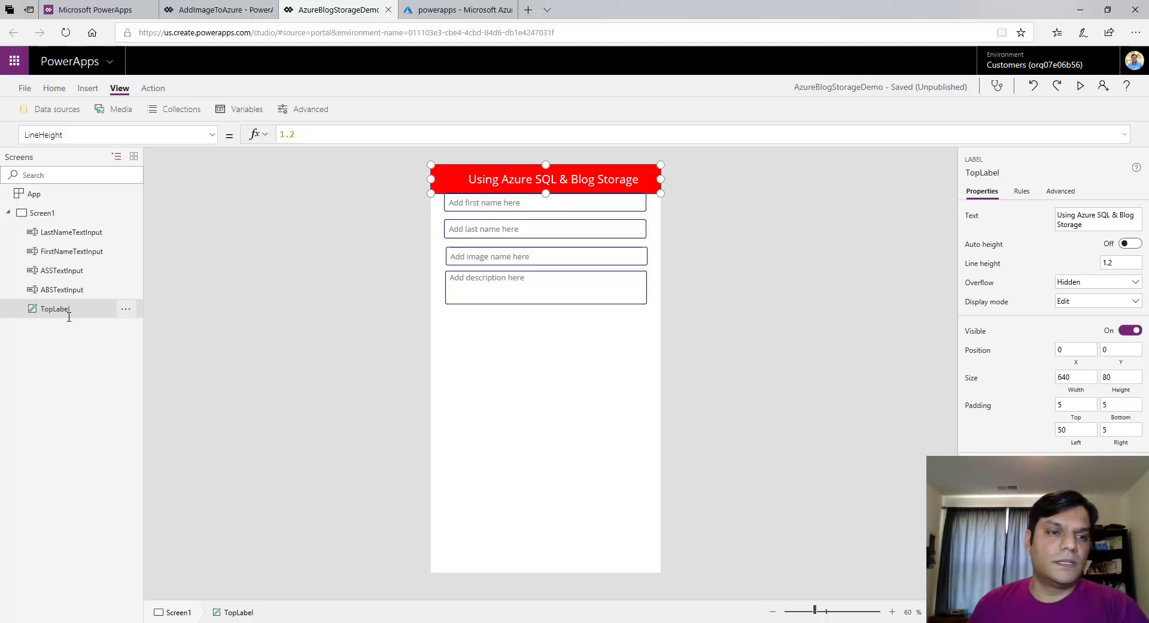
left_click(24, 89)
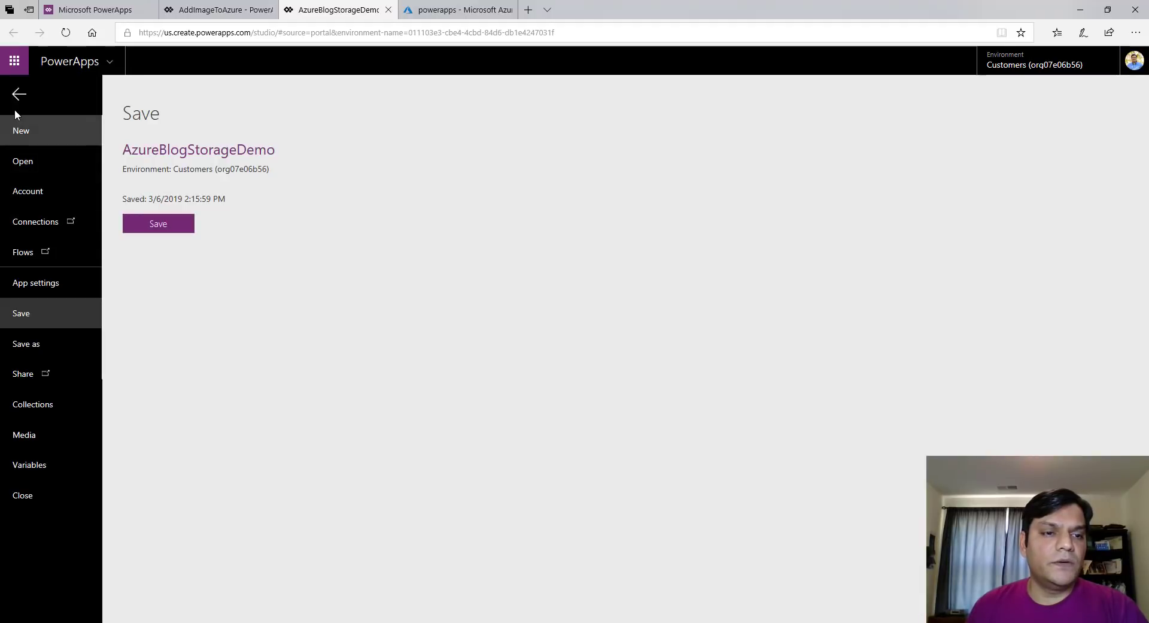
Upload PowerAppBG.png to the media library, then return to Screen1 in the editor
left_click(32, 437)
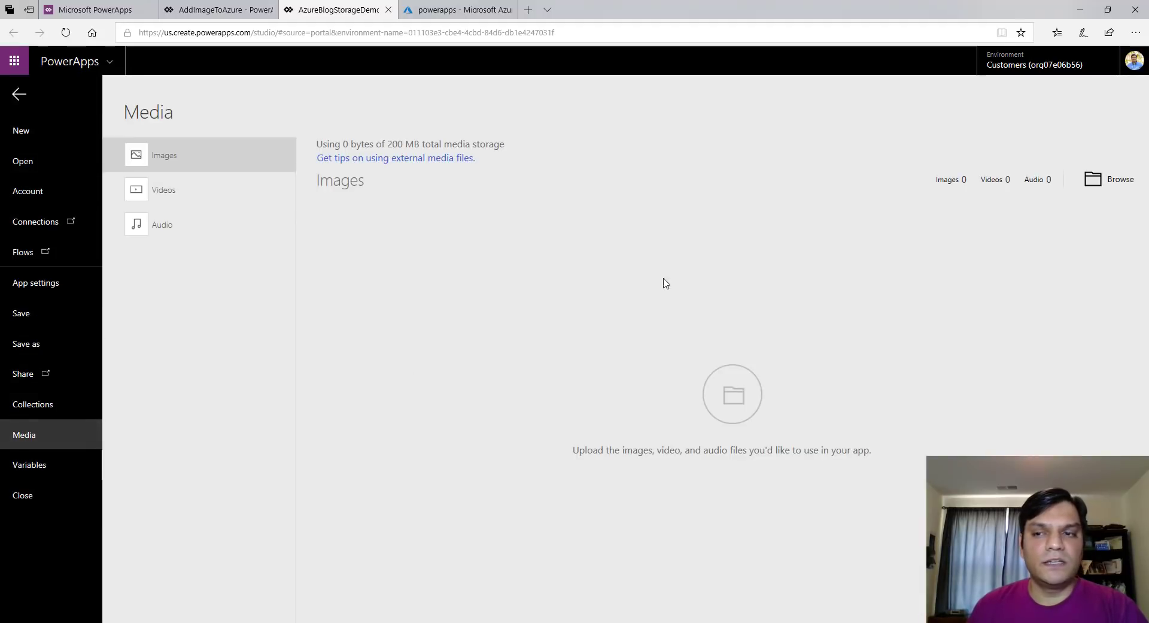
left_click(1099, 172)
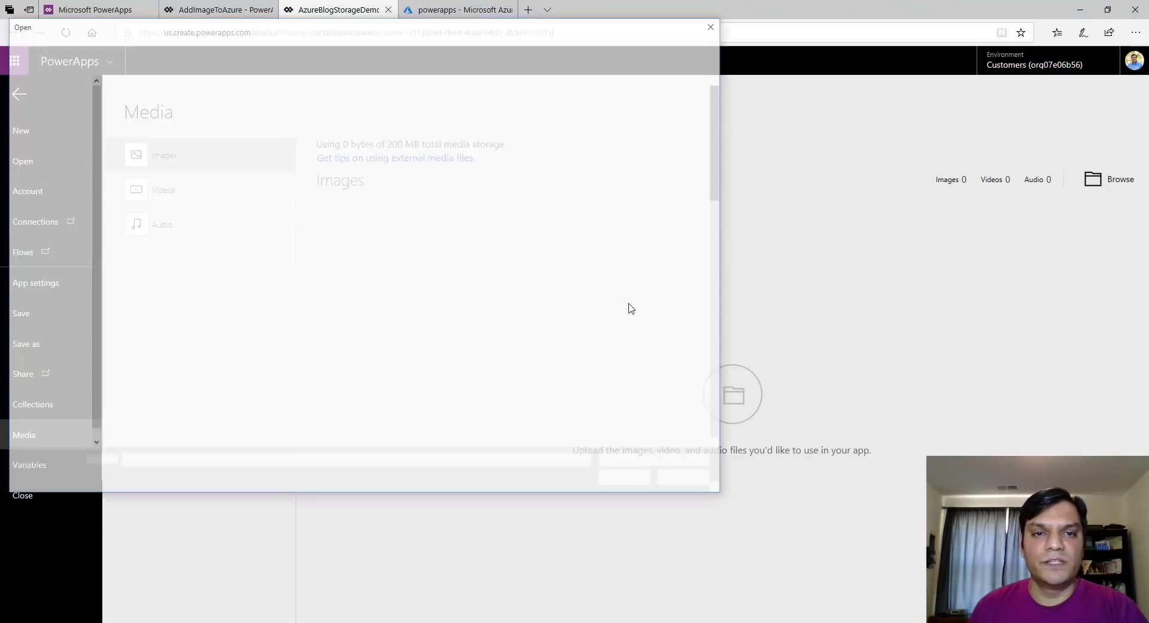
left_click(545, 368)
left_click(628, 479)
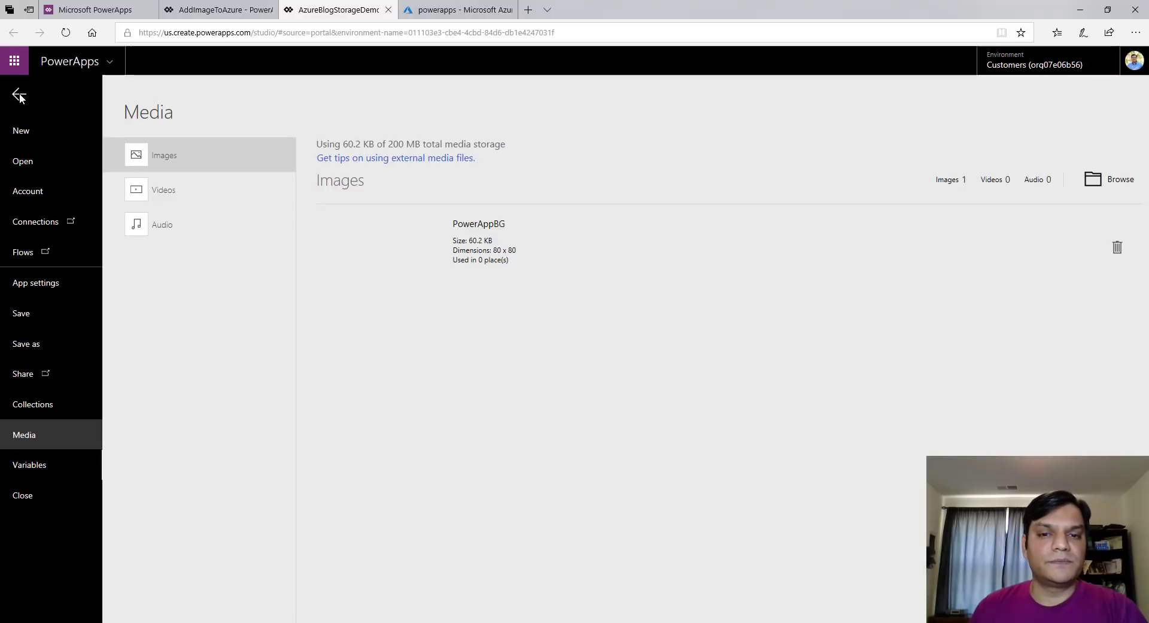
left_click(19, 95)
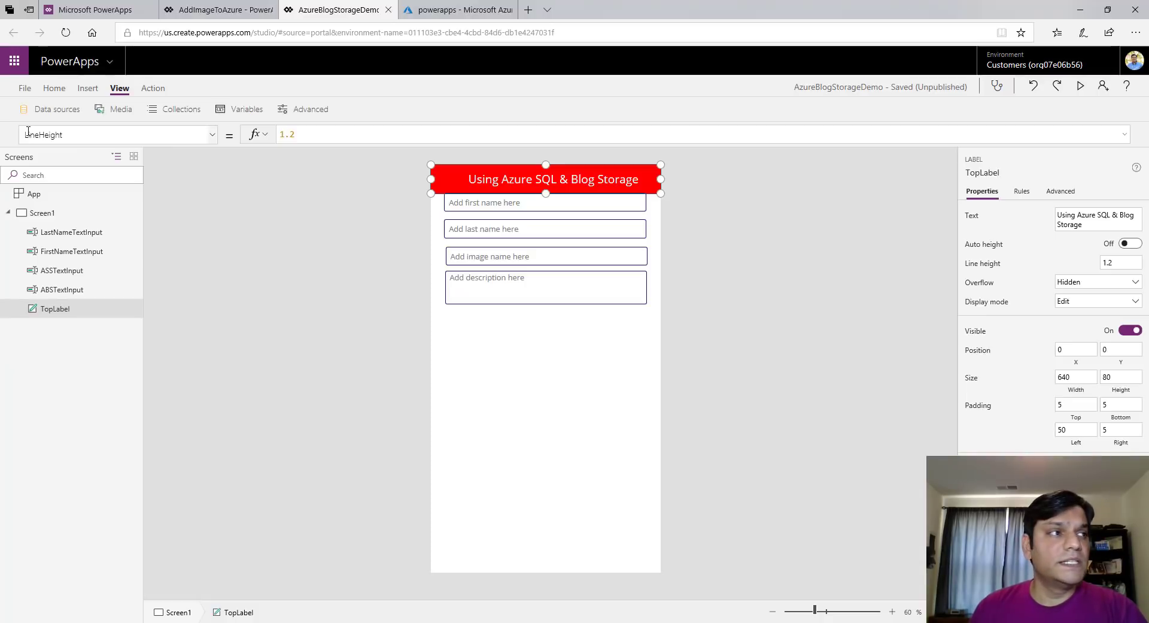
left_click(42, 213)
Set Screen1's BackgroundImage to PowerAppBG, stretched to fill the screen
left_click(212, 136)
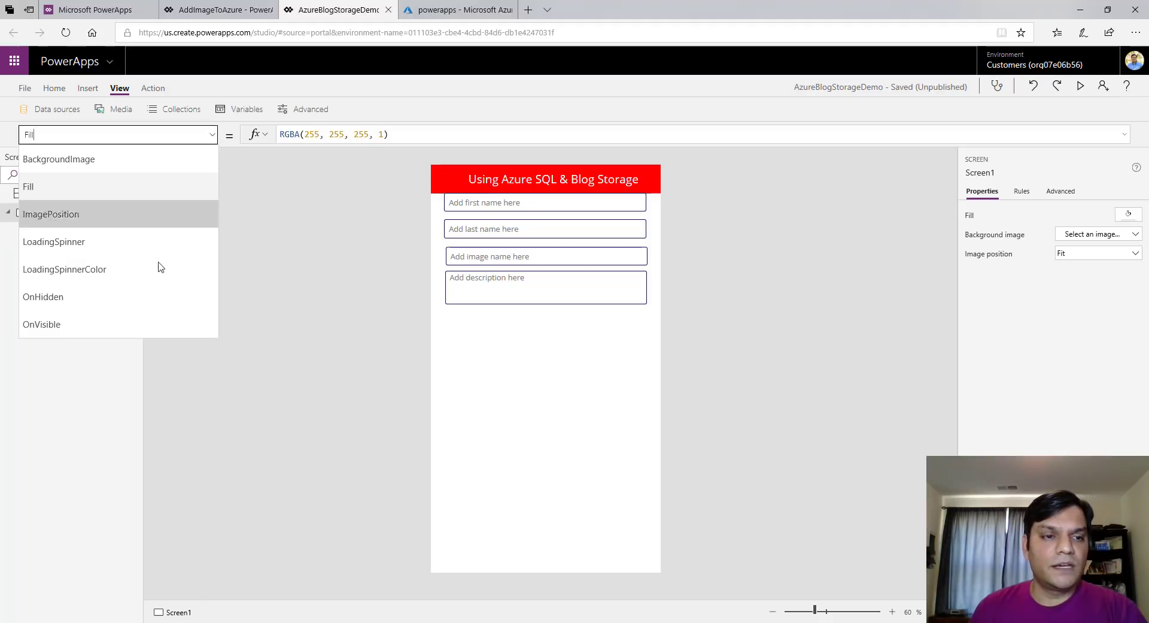
left_click(143, 166)
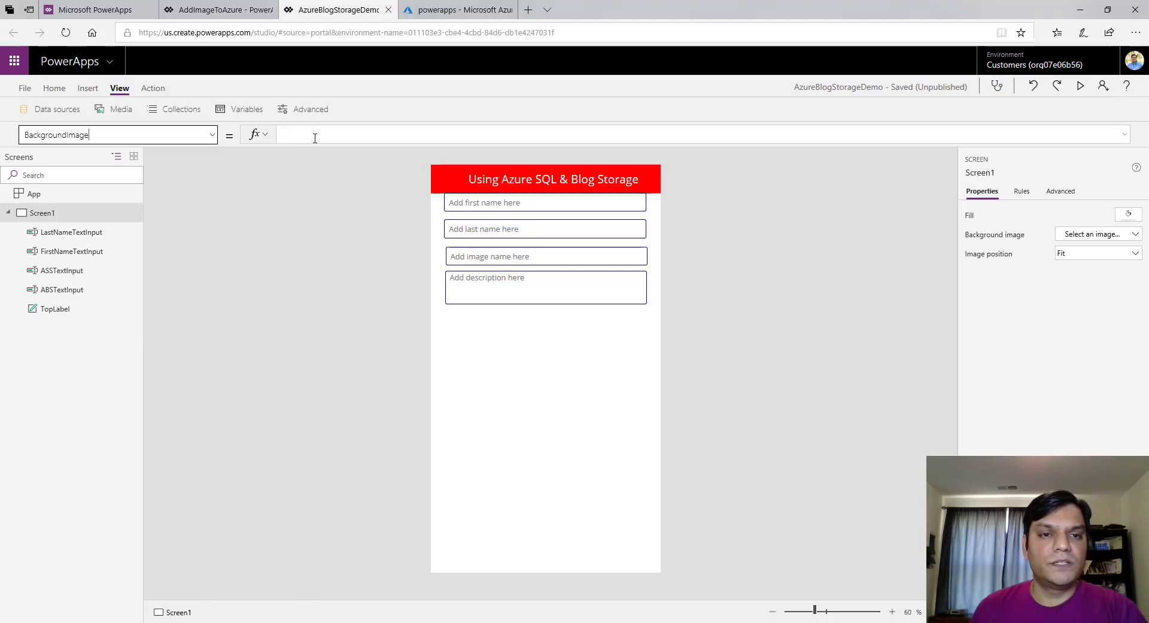
left_click(315, 138)
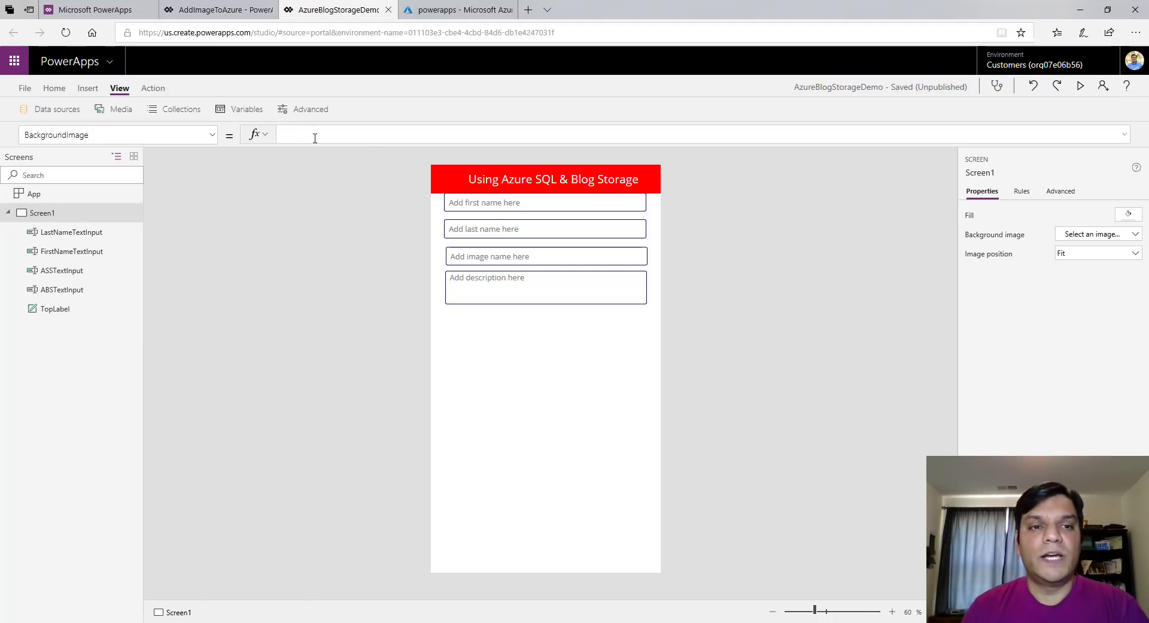
type("PowerAppBG")
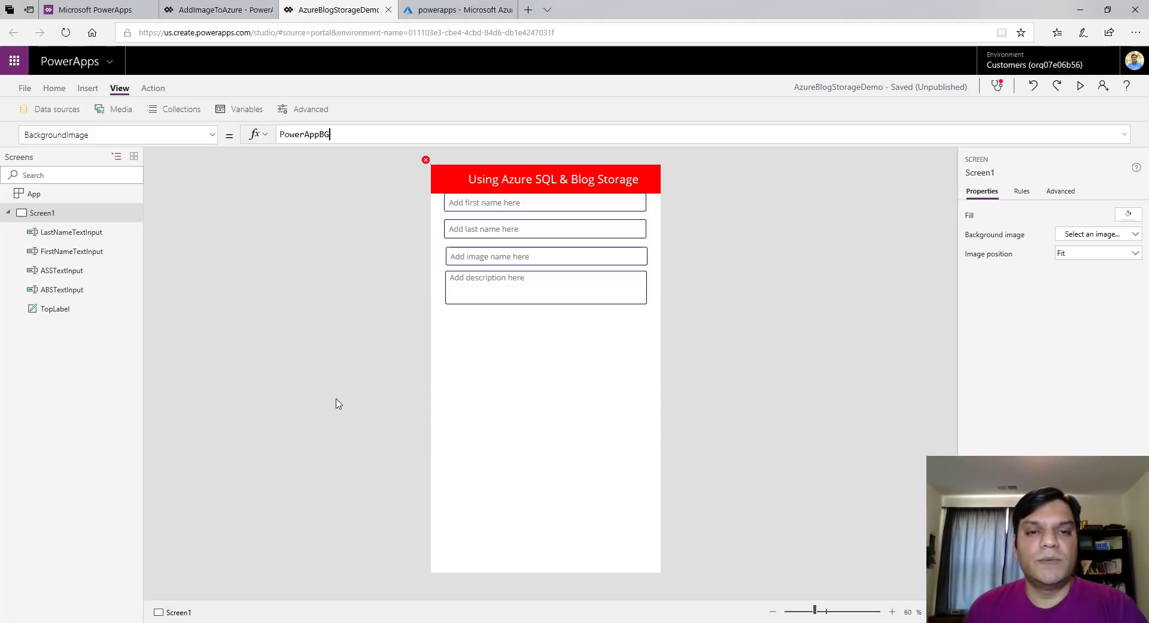
left_click(1092, 253)
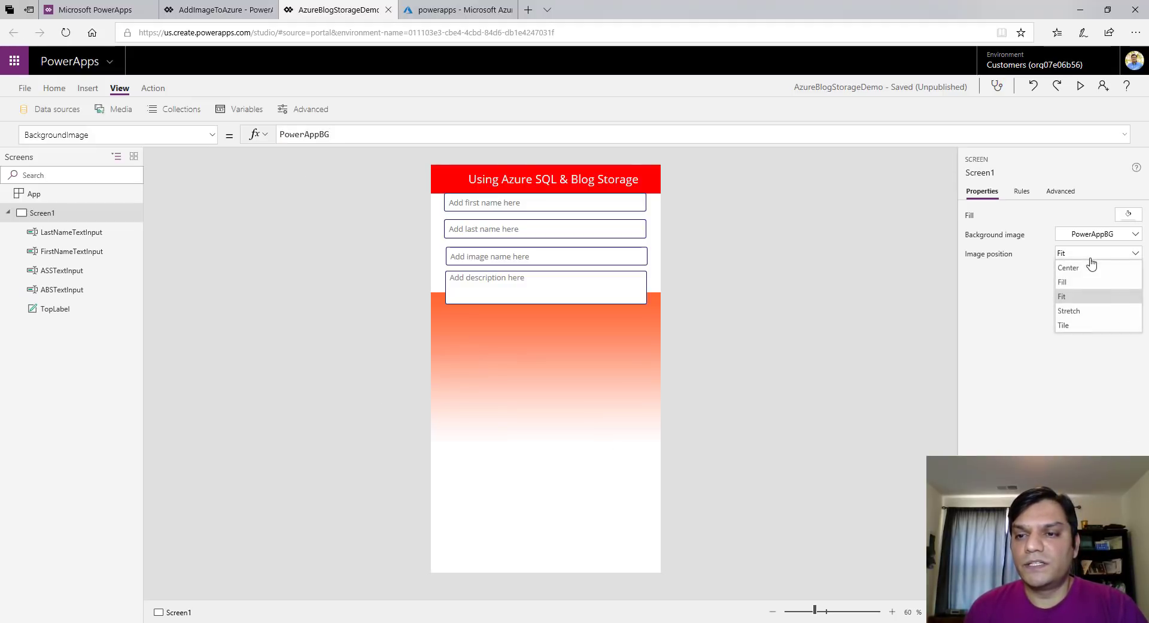
left_click(1069, 311)
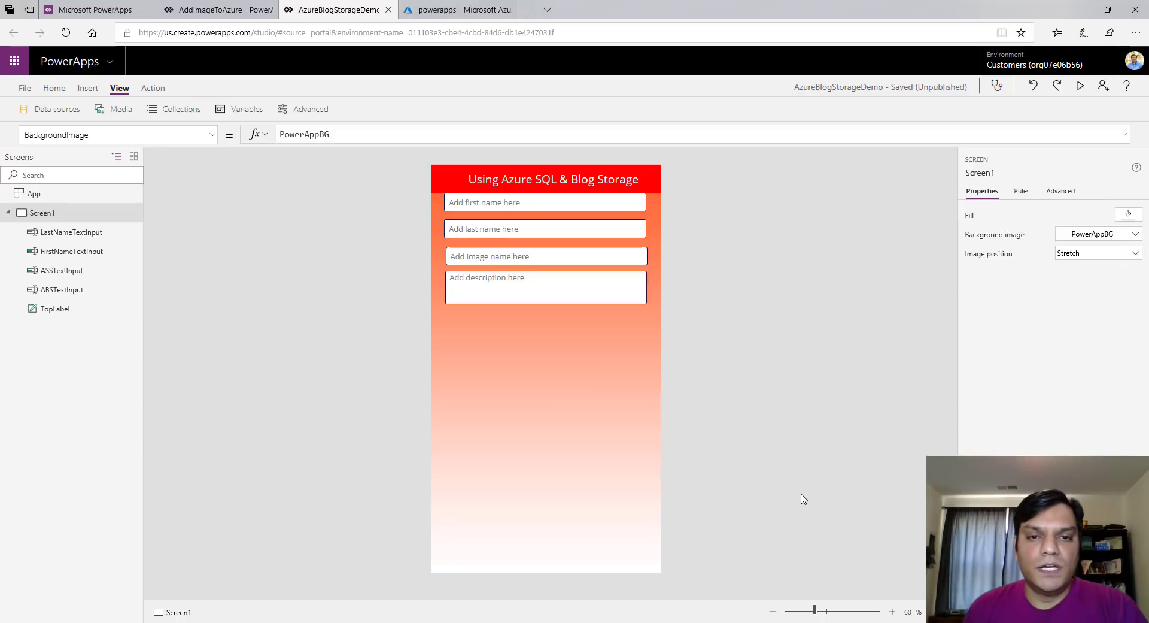
Move the four text inputs down slightly under the title label
left_click(522, 203)
left_click(515, 230, "shift")
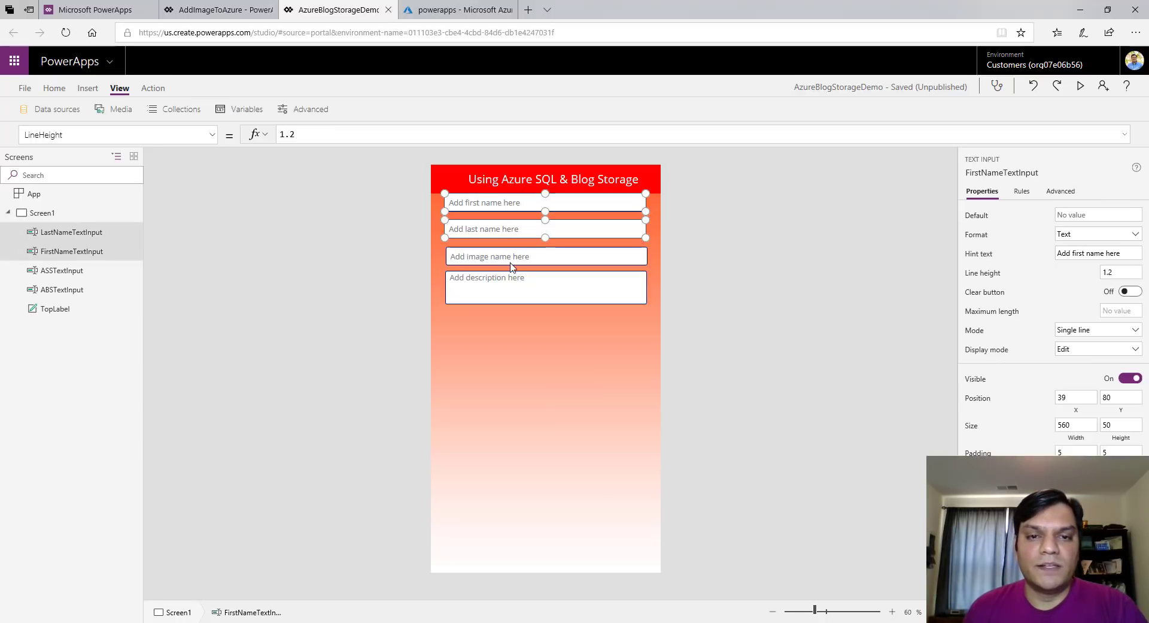
left_click(510, 258, "shift")
left_click(507, 295, "shift")
left_click_drag(503, 303, 504, 308)
left_click(769, 403)
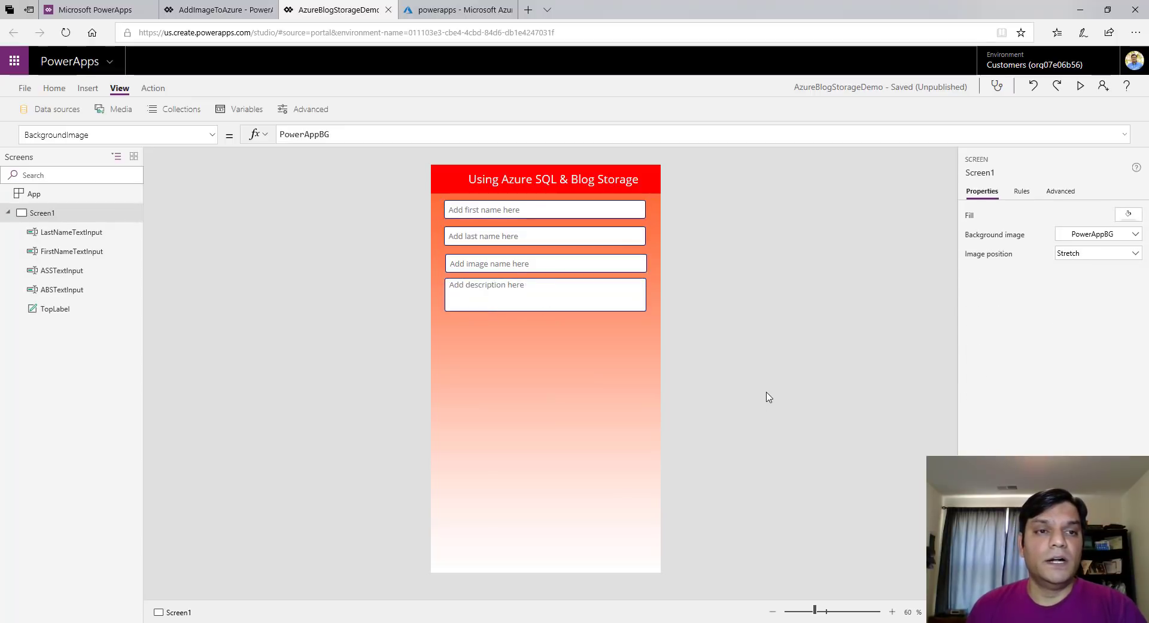
Browse the Insert ribbon's Controls and Media dropdowns
left_click(89, 90)
left_click(287, 110)
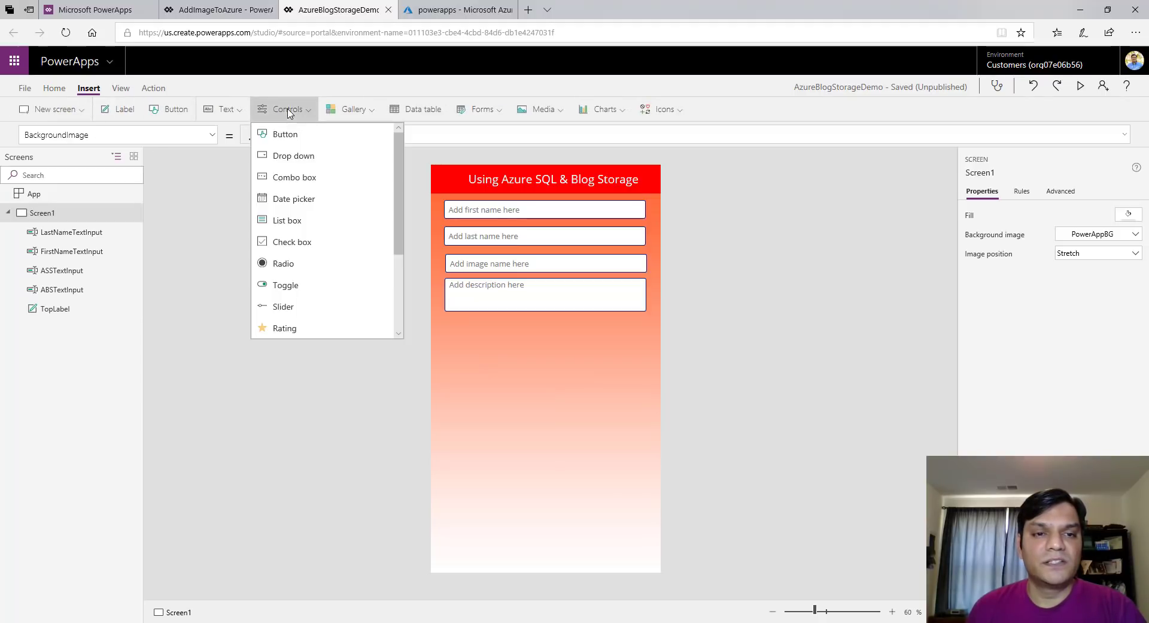
left_click(544, 127)
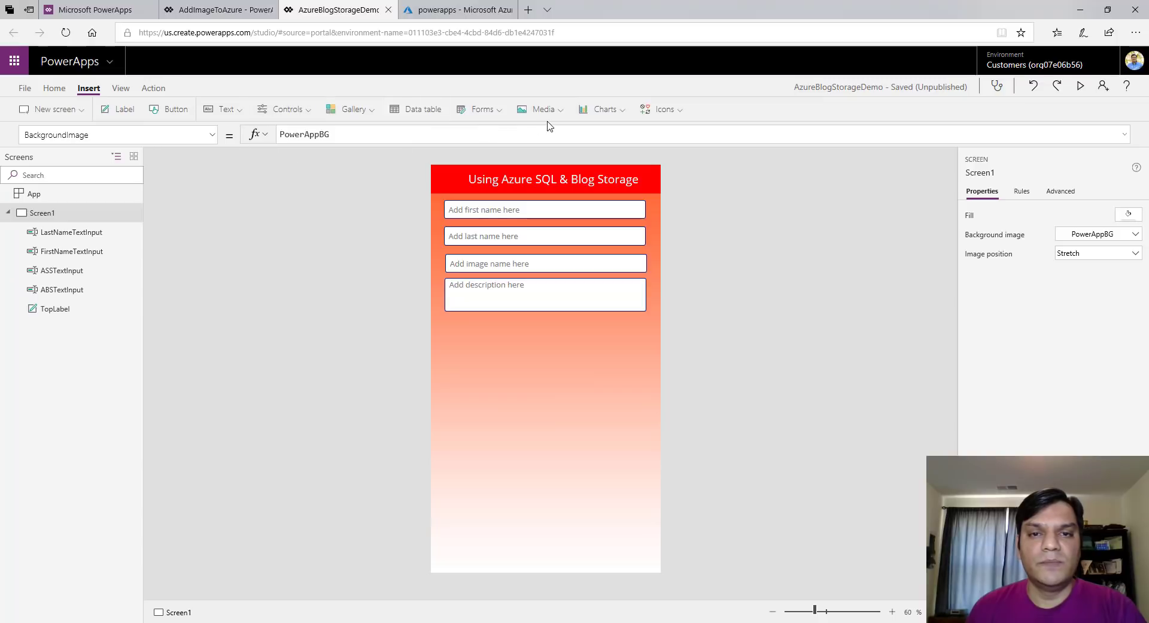
left_click(552, 119)
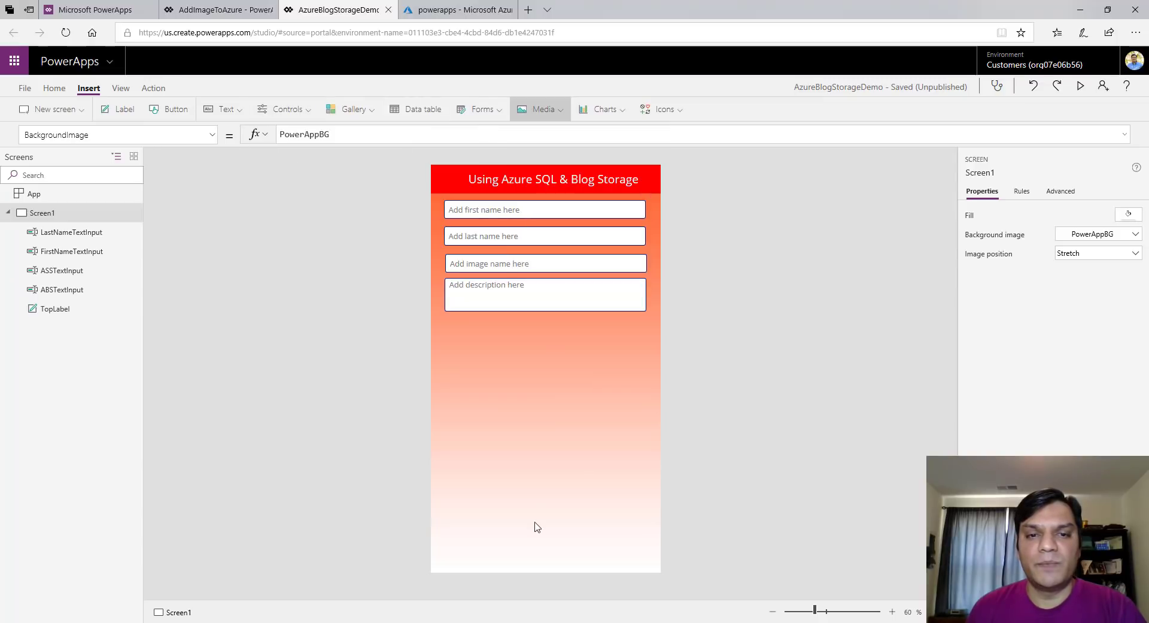
Place the picture area below the inputs and add a full-width button at the bottom
left_click_drag(506, 341, 549, 428)
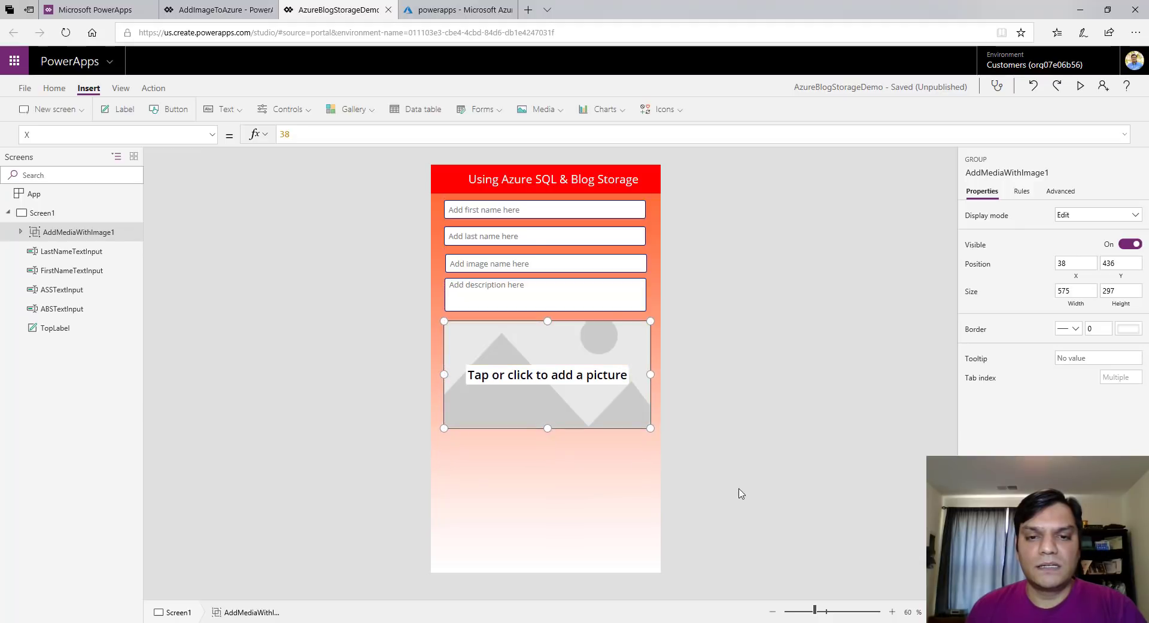
left_click(741, 492)
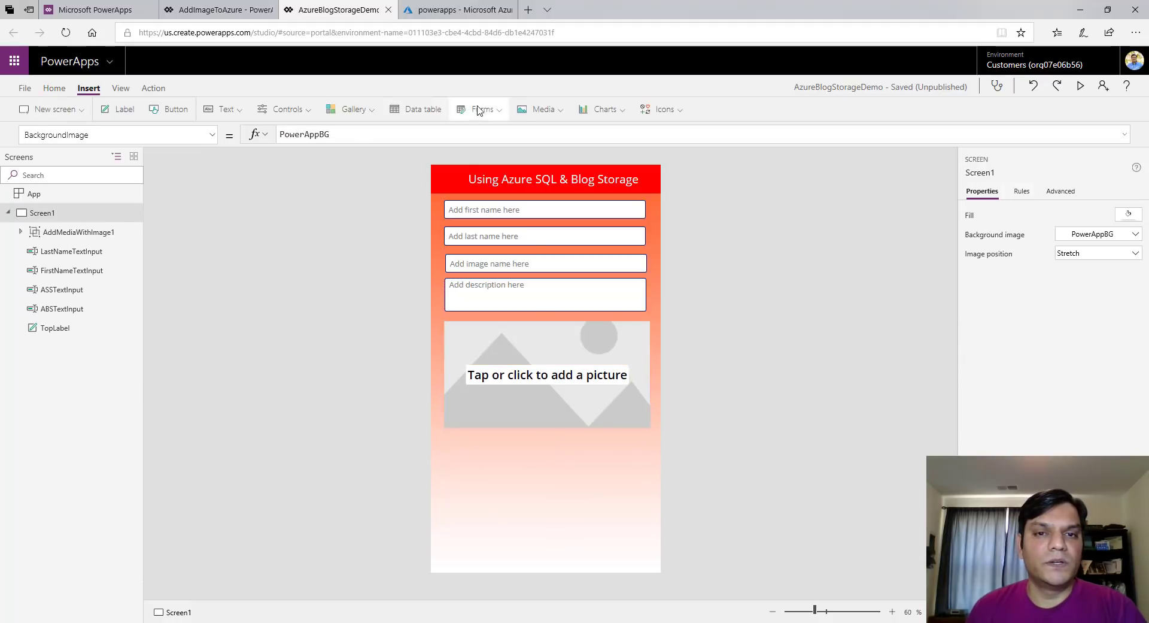
left_click(165, 109)
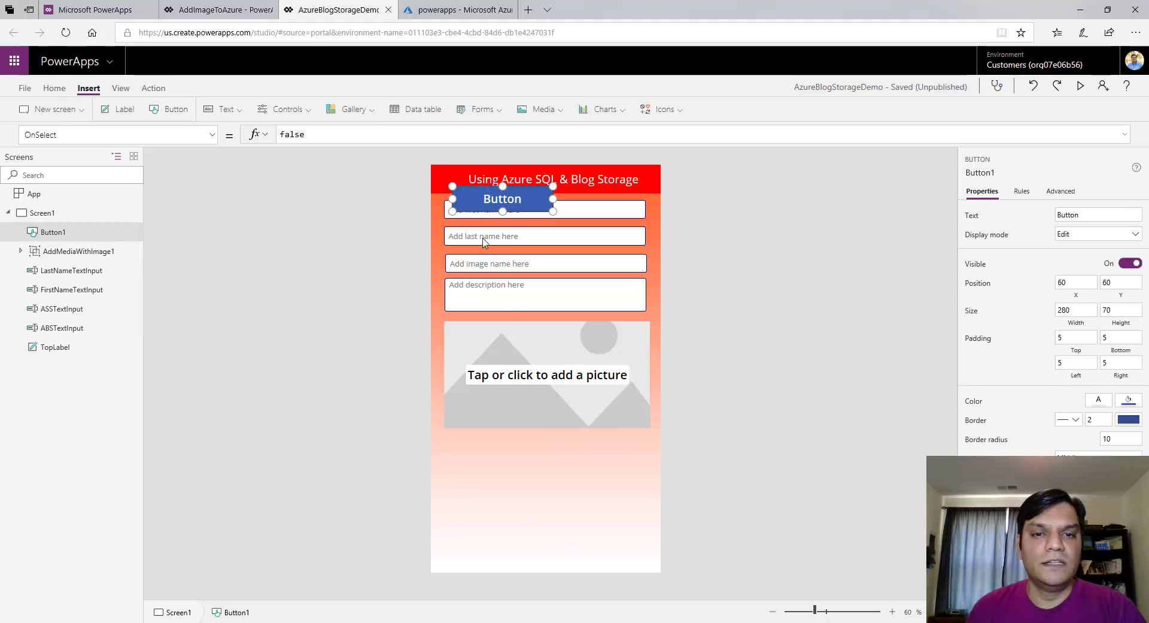
left_click_drag(465, 205, 443, 564)
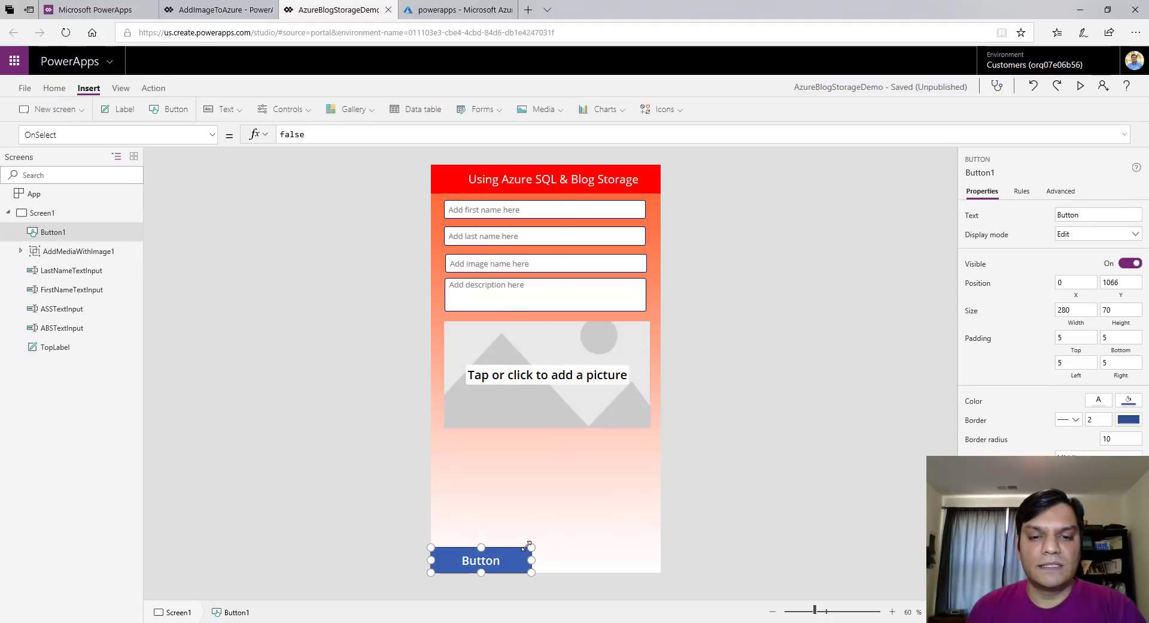
left_click_drag(530, 547, 780, 557)
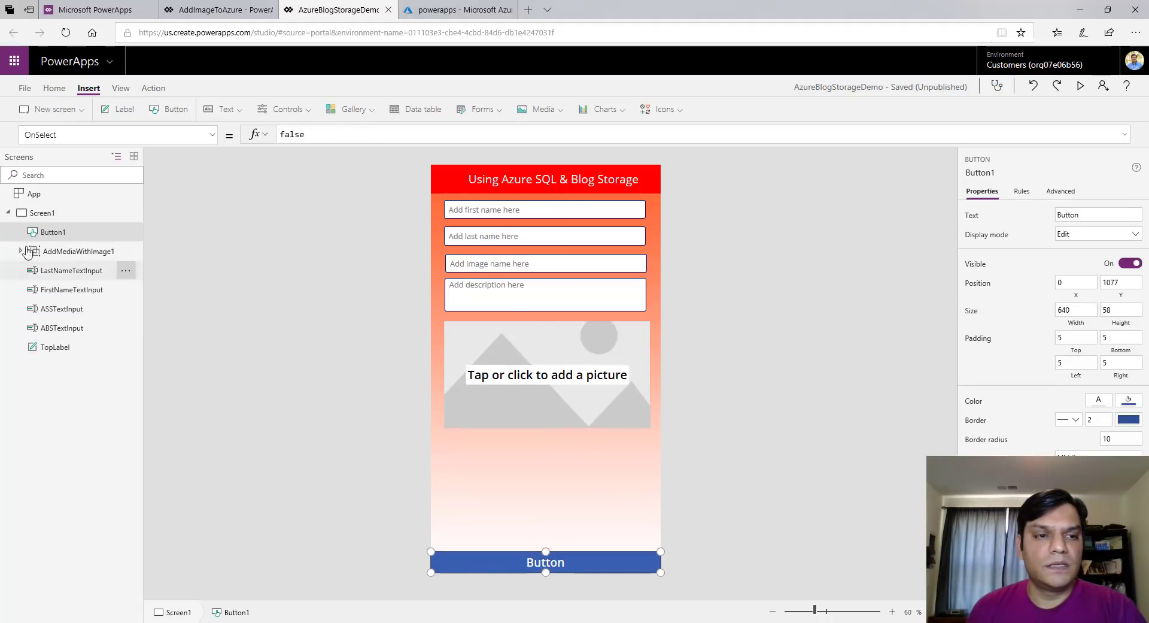
Rename the new button to SubmitButton
double_click(48, 232)
key("End")
key("BackSpace")
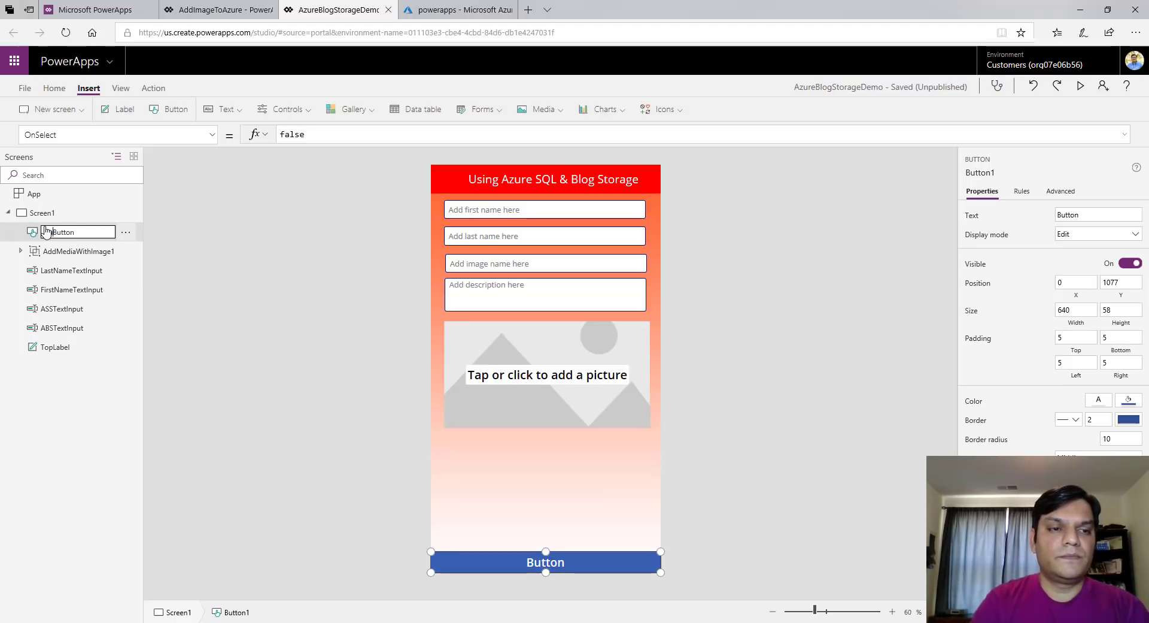
type("bm")
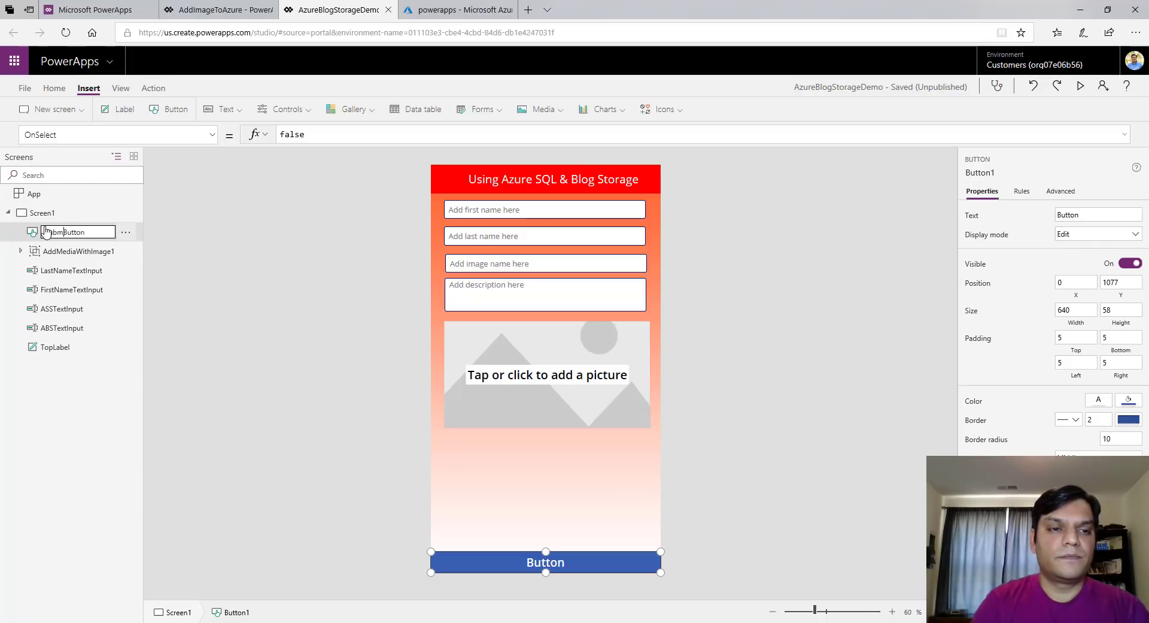
type("it")
key("Return")
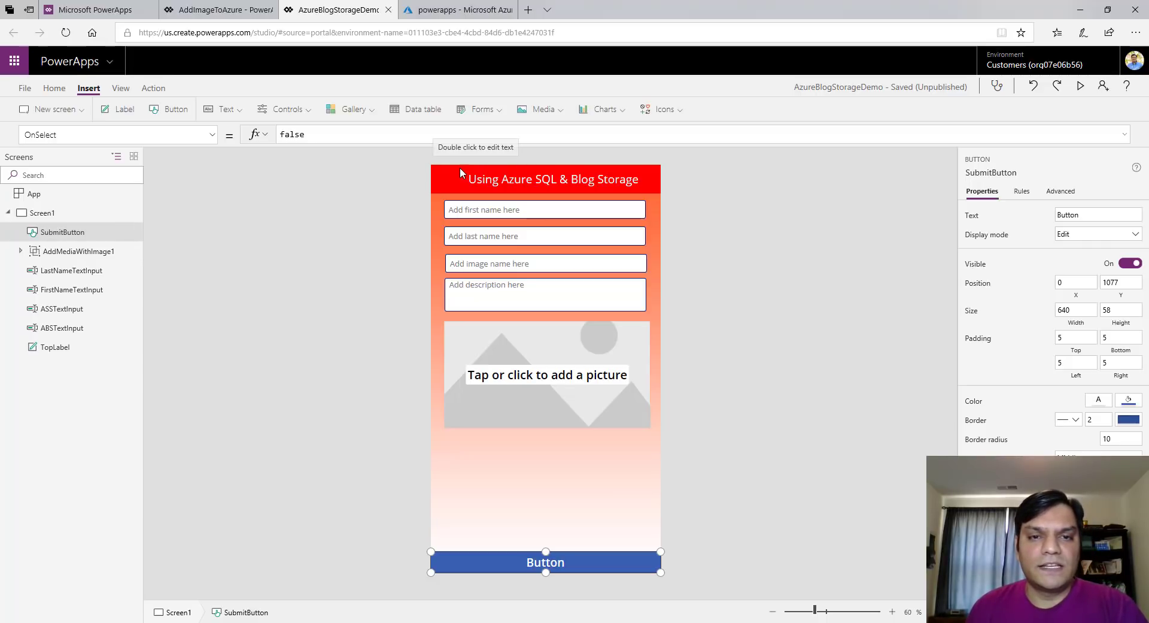
Inspect TopLabel's text colour and red Fill formula
left_click(460, 168)
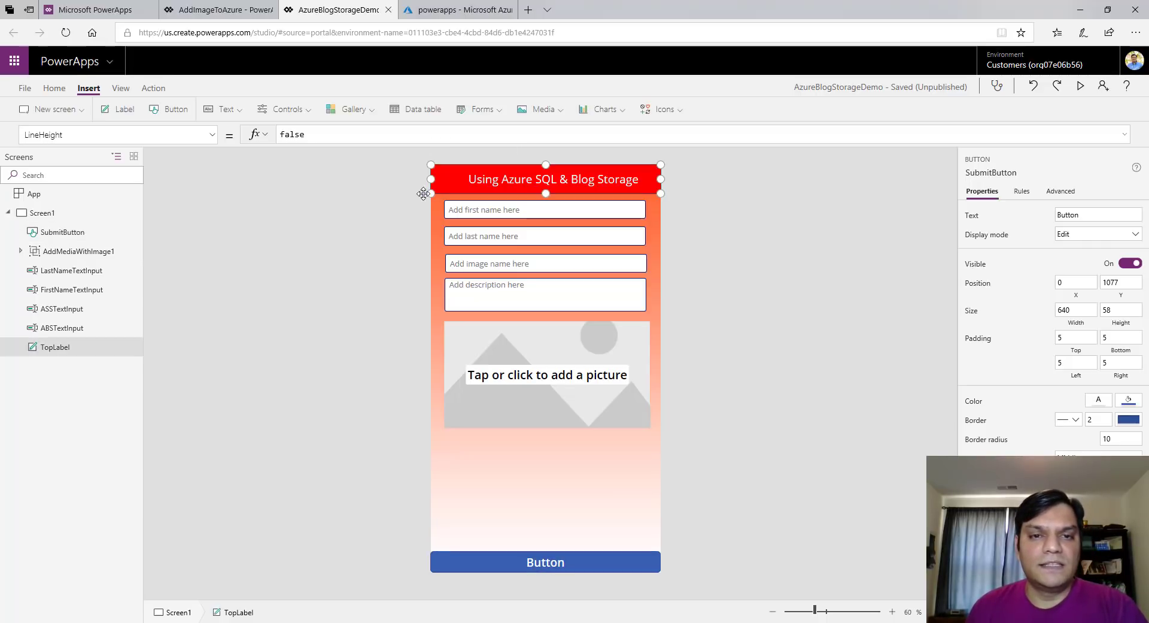
left_click(214, 136)
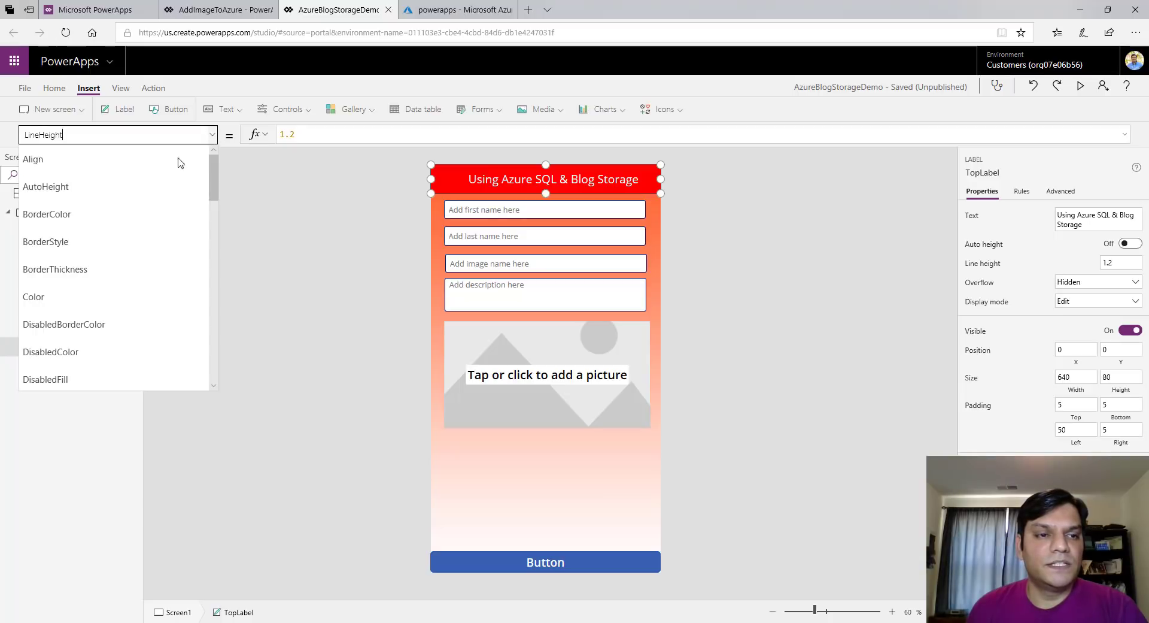
left_click(122, 293)
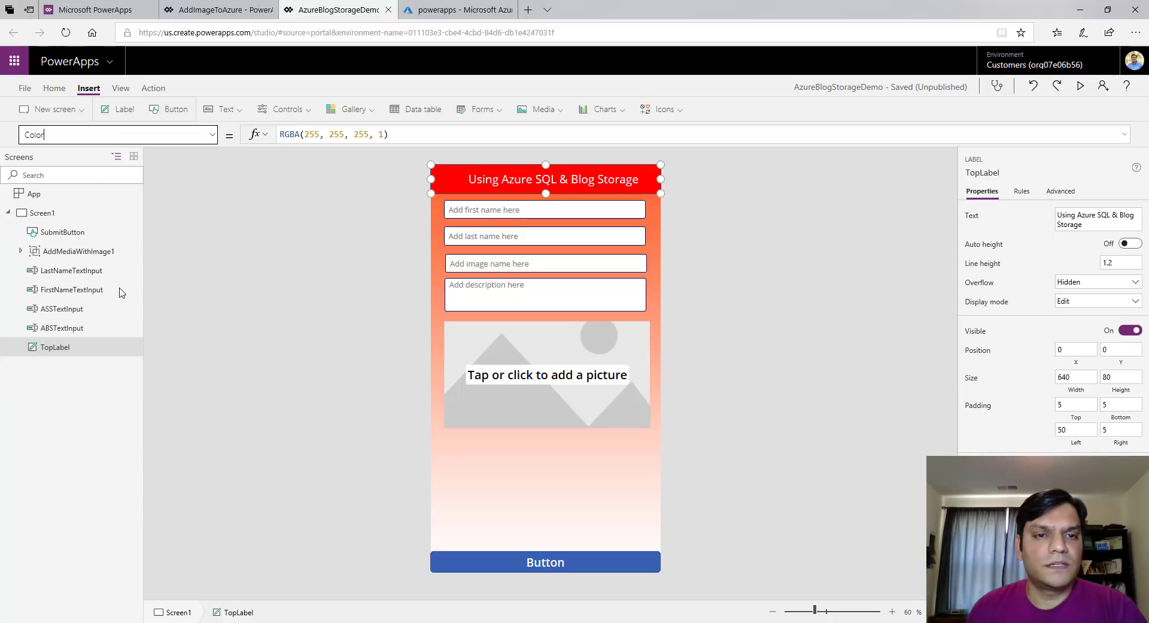
left_click(212, 135)
scroll(126, 291, "down", 2)
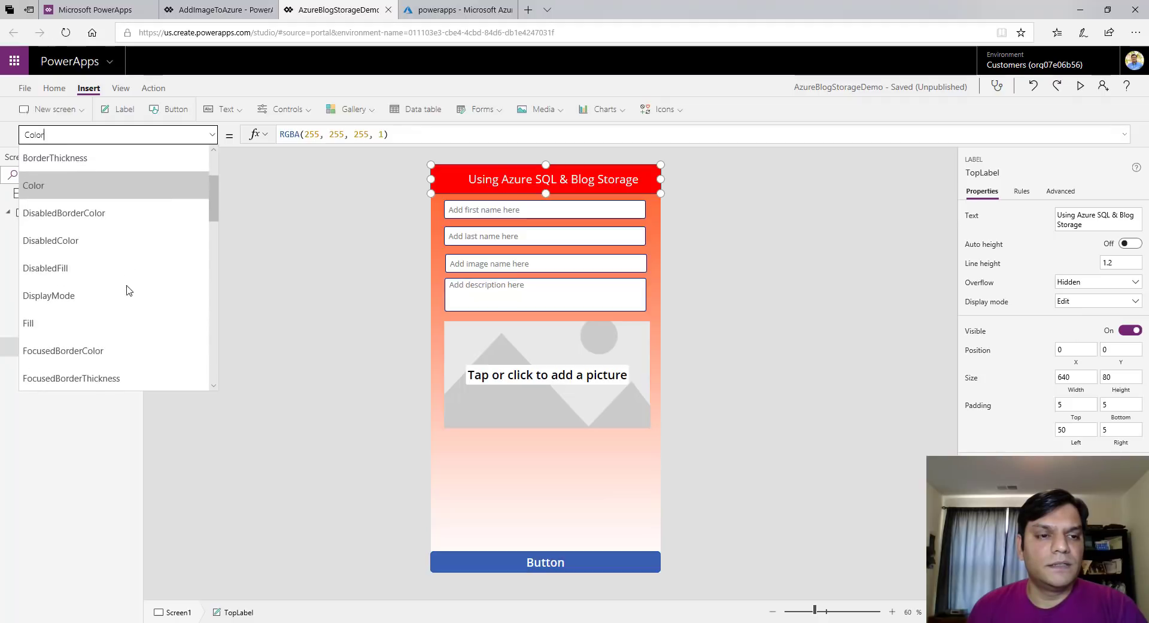
left_click(114, 320)
left_click(417, 135)
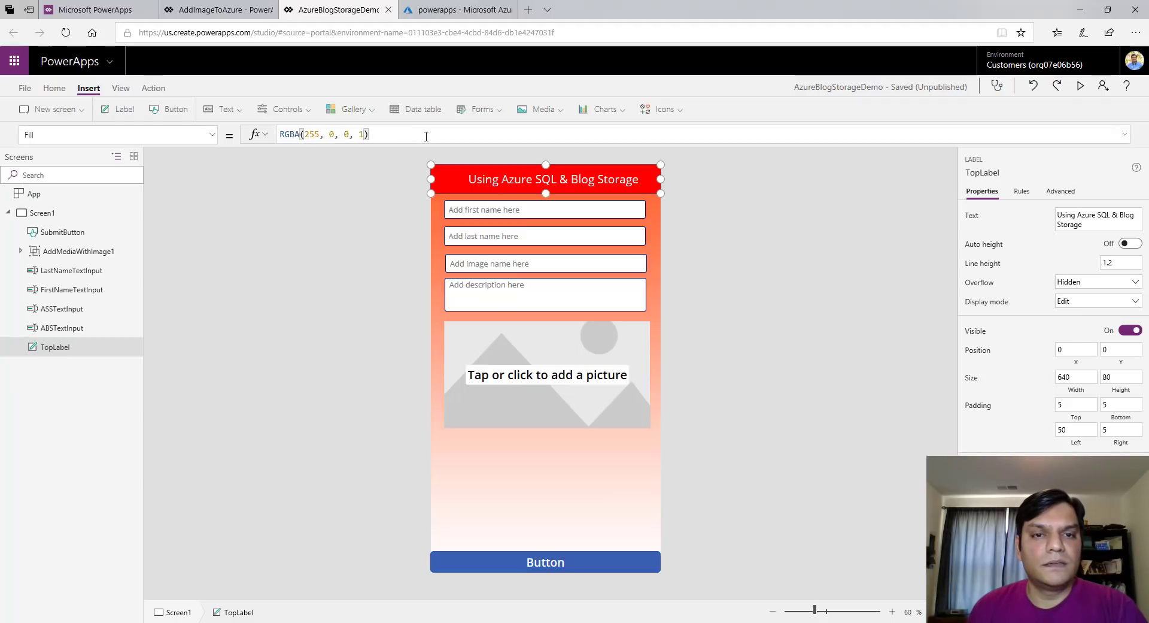
left_click(346, 250)
Give the bottom button a red fill and the caption 'Submit', then save the app
left_click(450, 567)
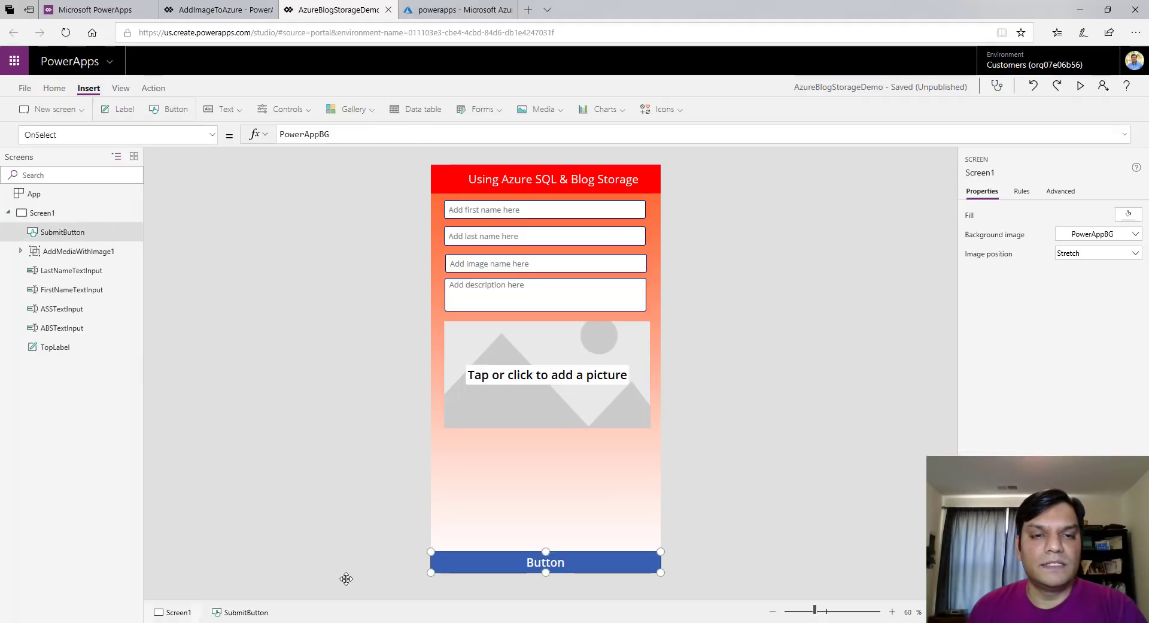
left_click(55, 88)
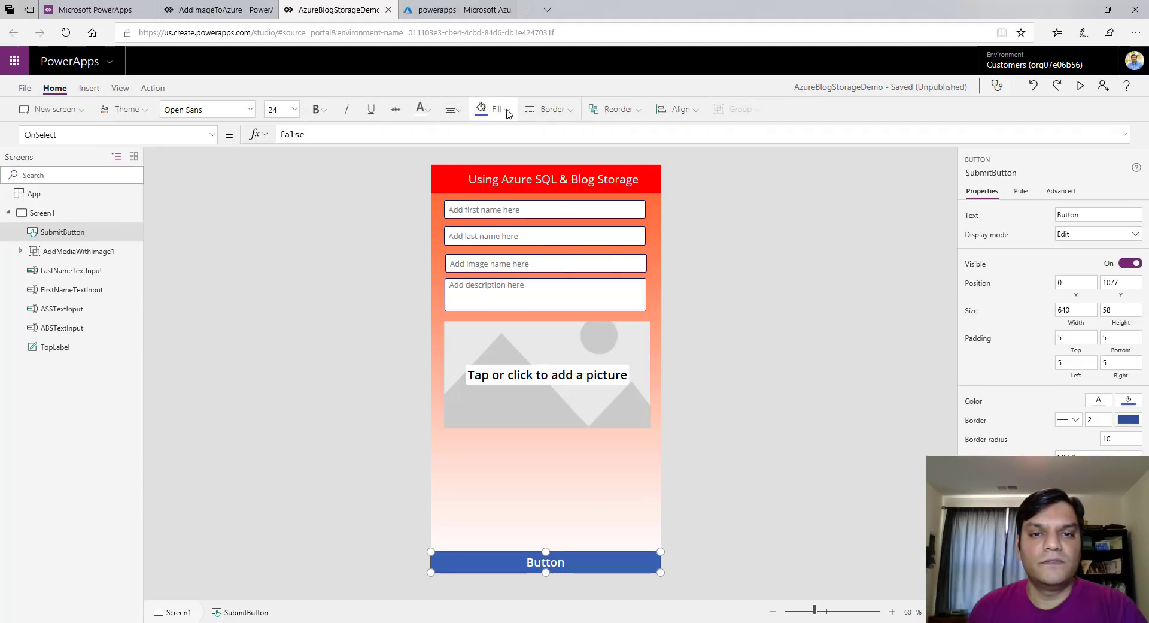
left_click(496, 109)
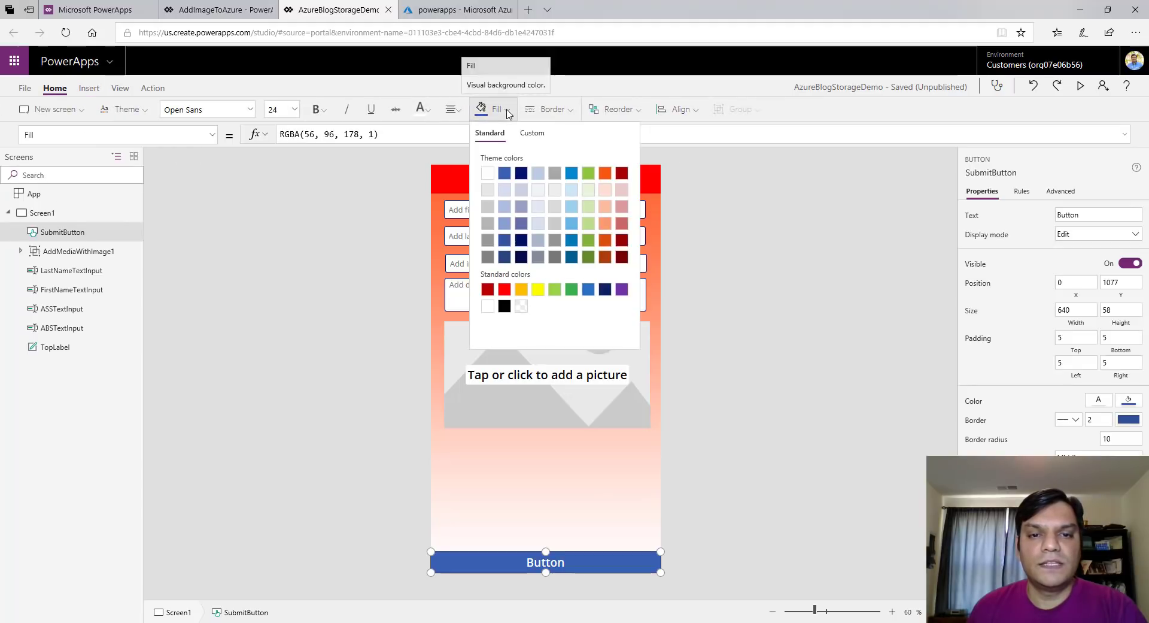
left_click(505, 289)
double_click(1089, 215)
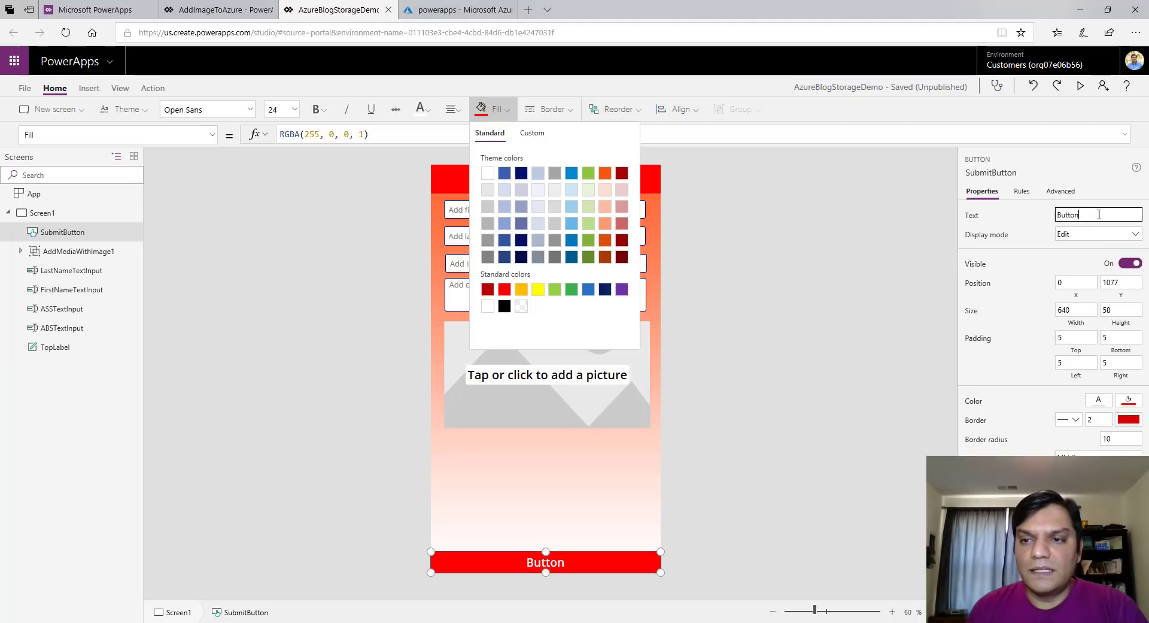
type("Sub")
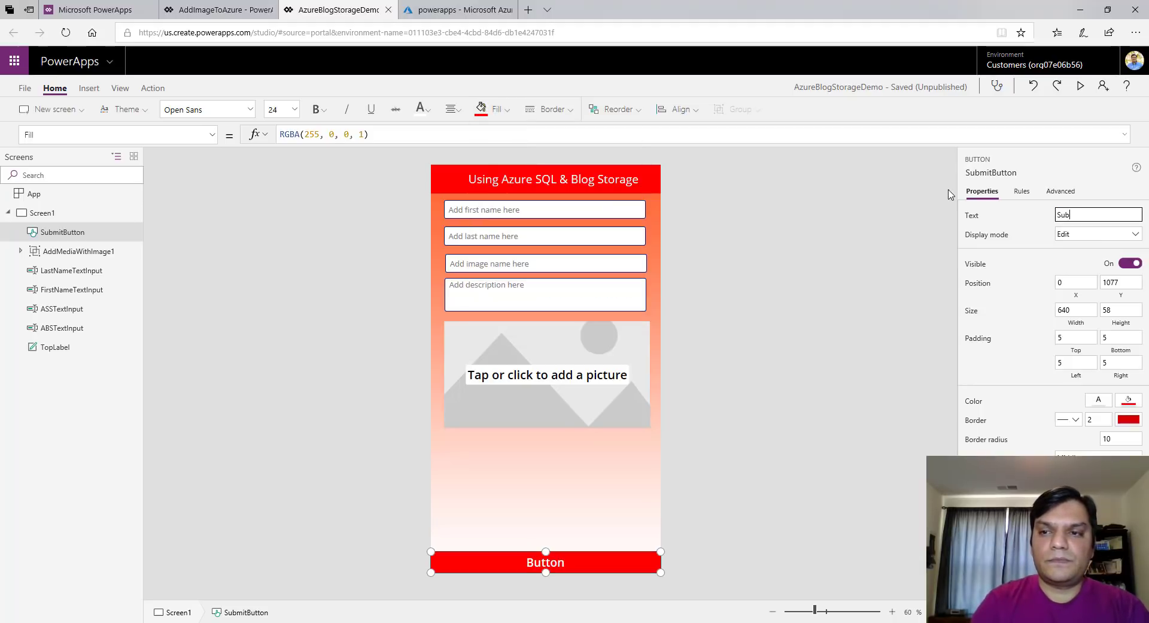
type("mit")
left_click(760, 387)
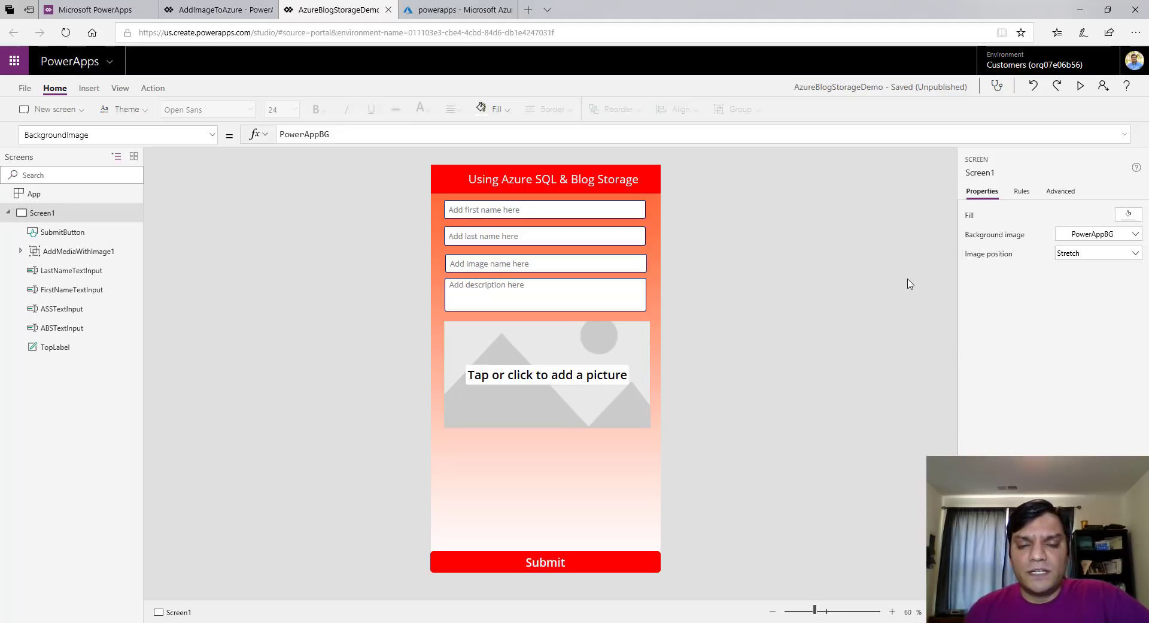
key("ctrl+s")
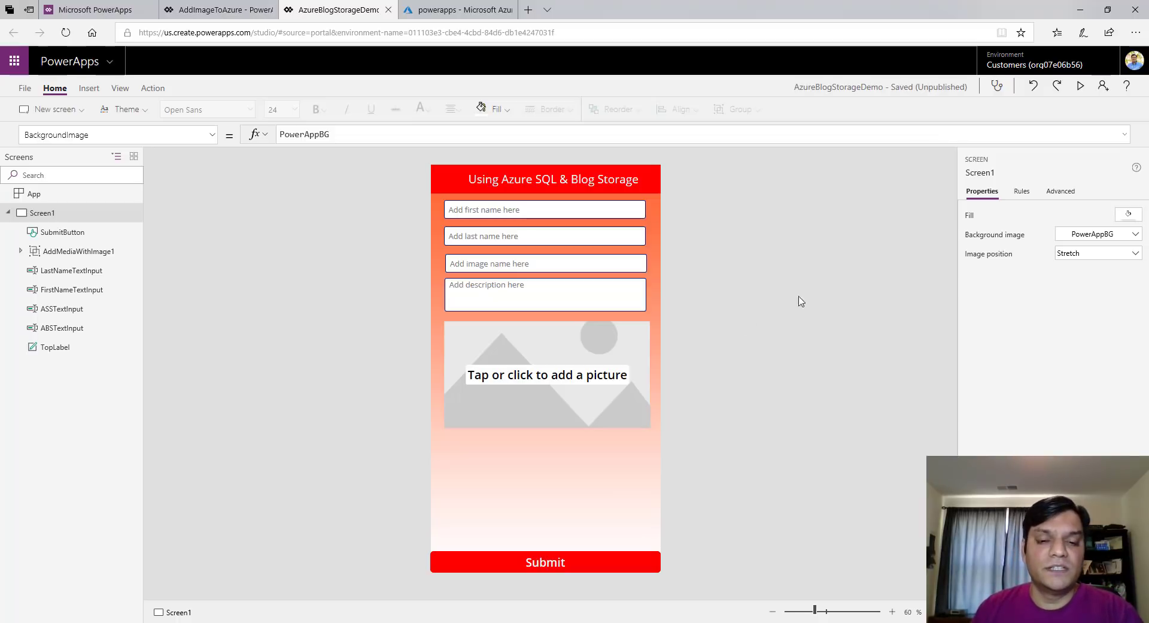
left_click(585, 573)
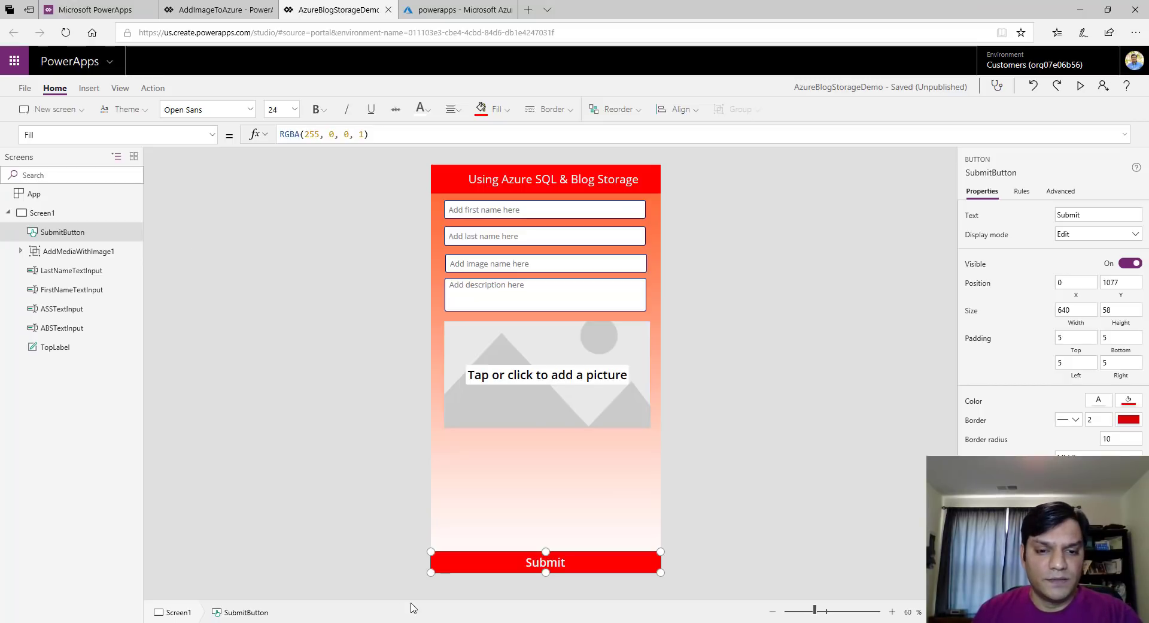
Open the button's OnSelect formula and clear the existing false value
left_click(212, 134)
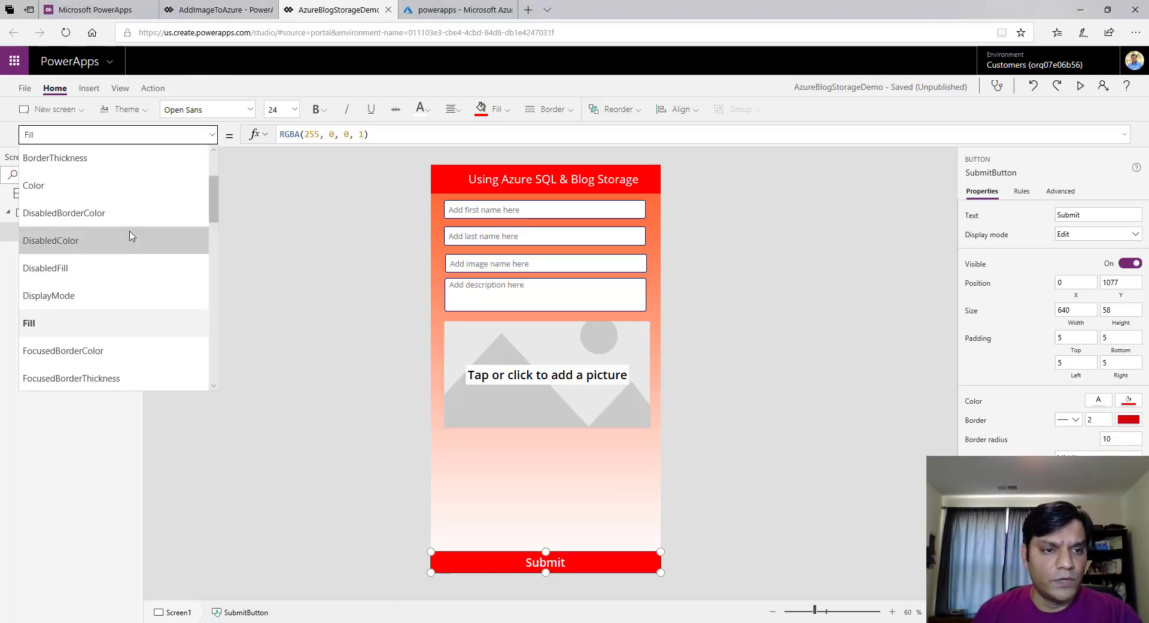
scroll(132, 235, "up", 2)
scroll(130, 234, "down", 5)
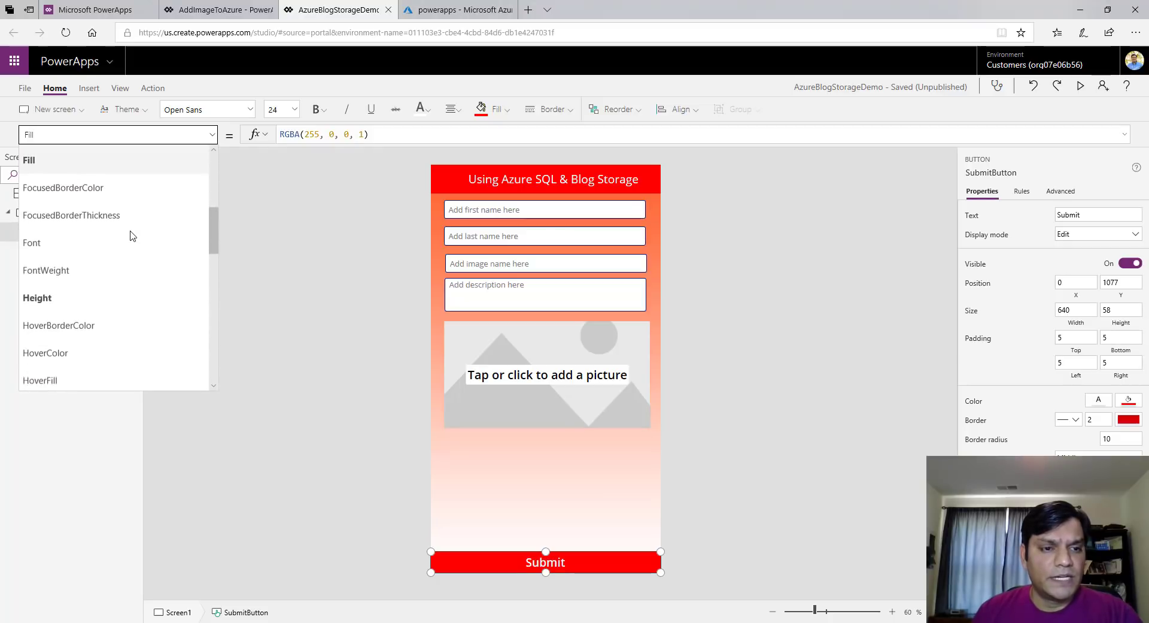
left_click(101, 335)
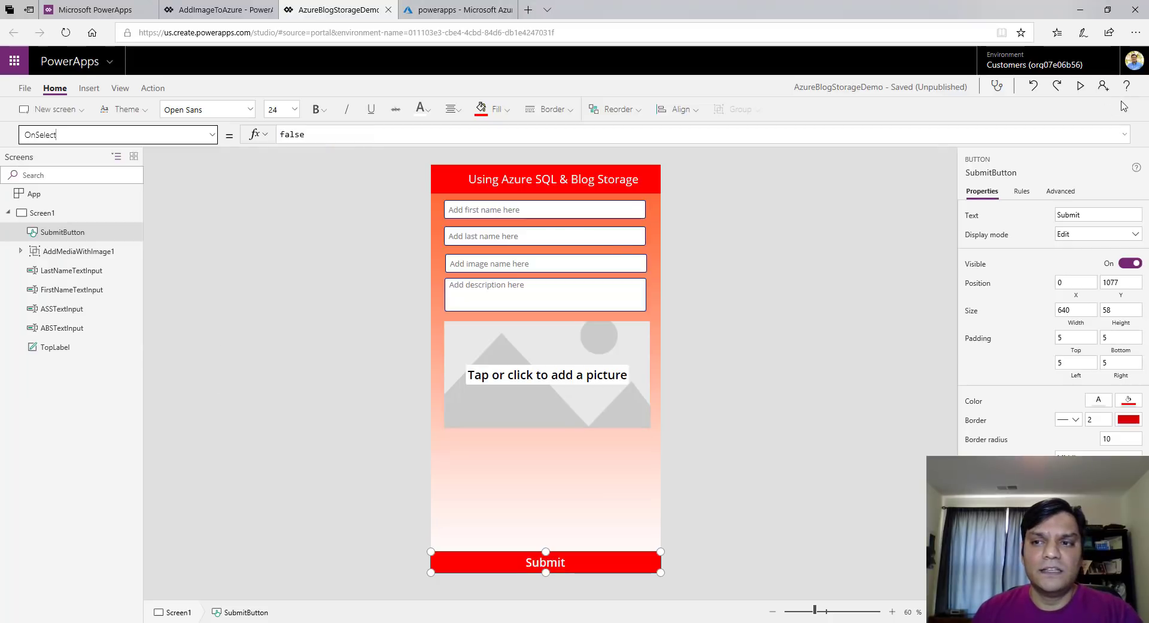
left_click(1113, 134)
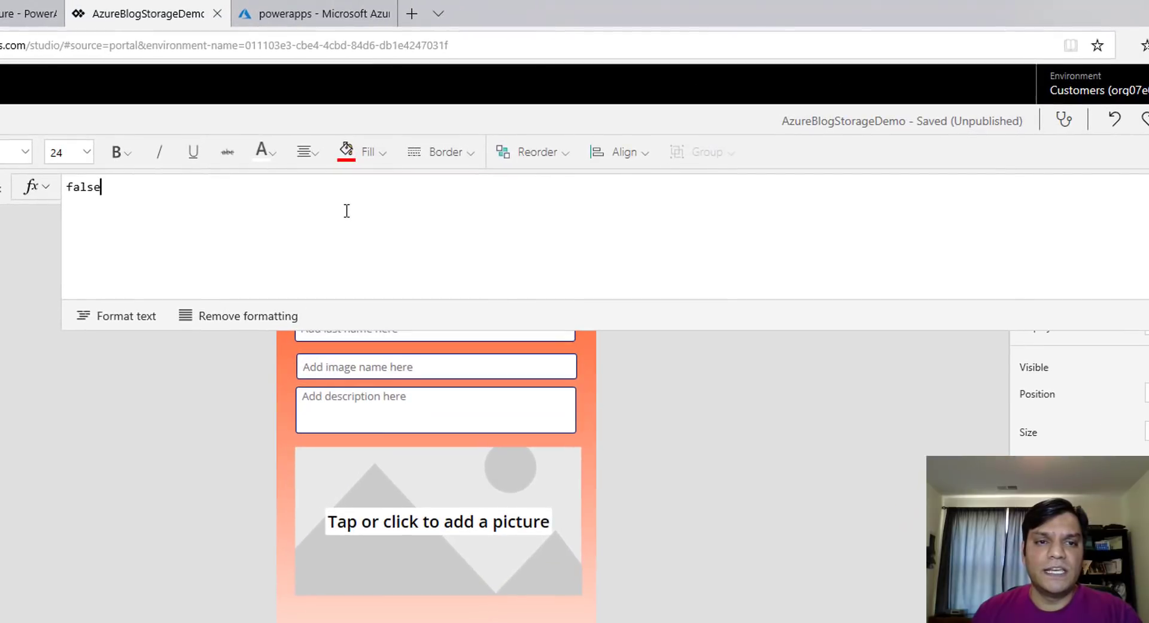
key("BackSpace")
key("BackSpace")
key("BackSpace")
key("BackSpace")
key("BackSpace")
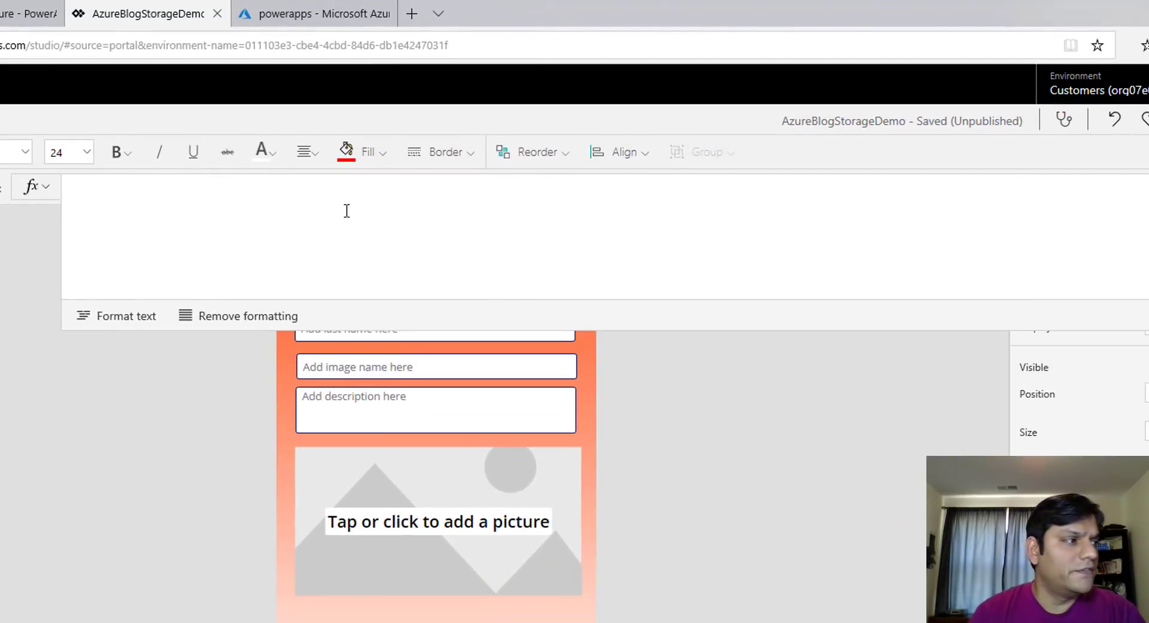
Write Set(AzureBlobIDVar,AzureBlobStorage.CreateFile( using IntelliSense suggestions
type("Set(Az")
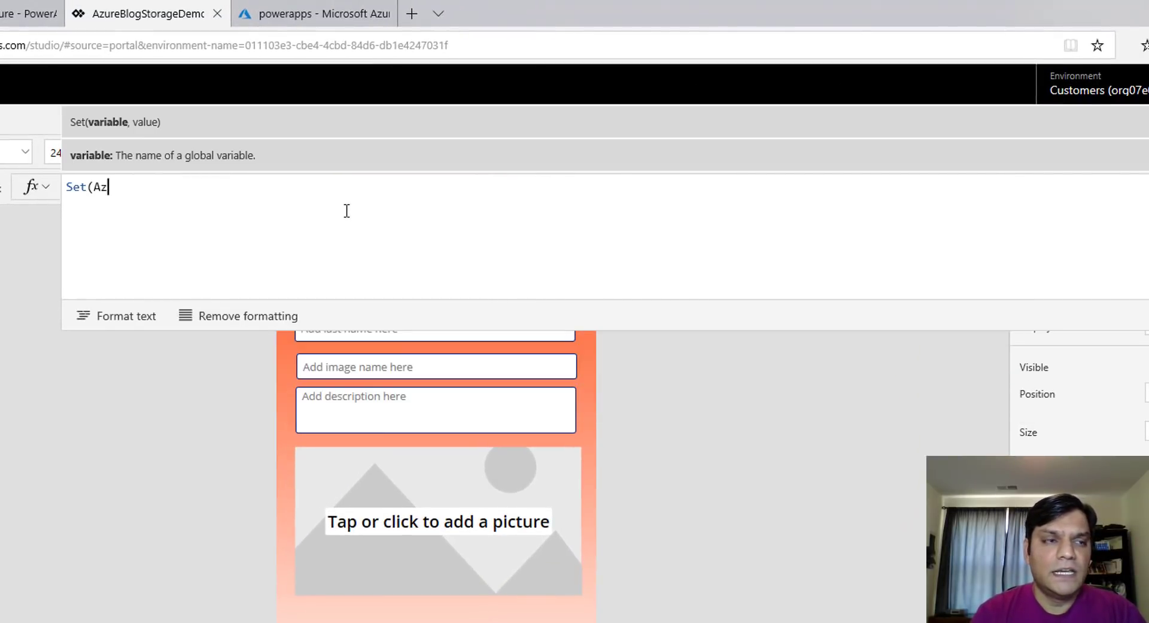
type("ureBlo")
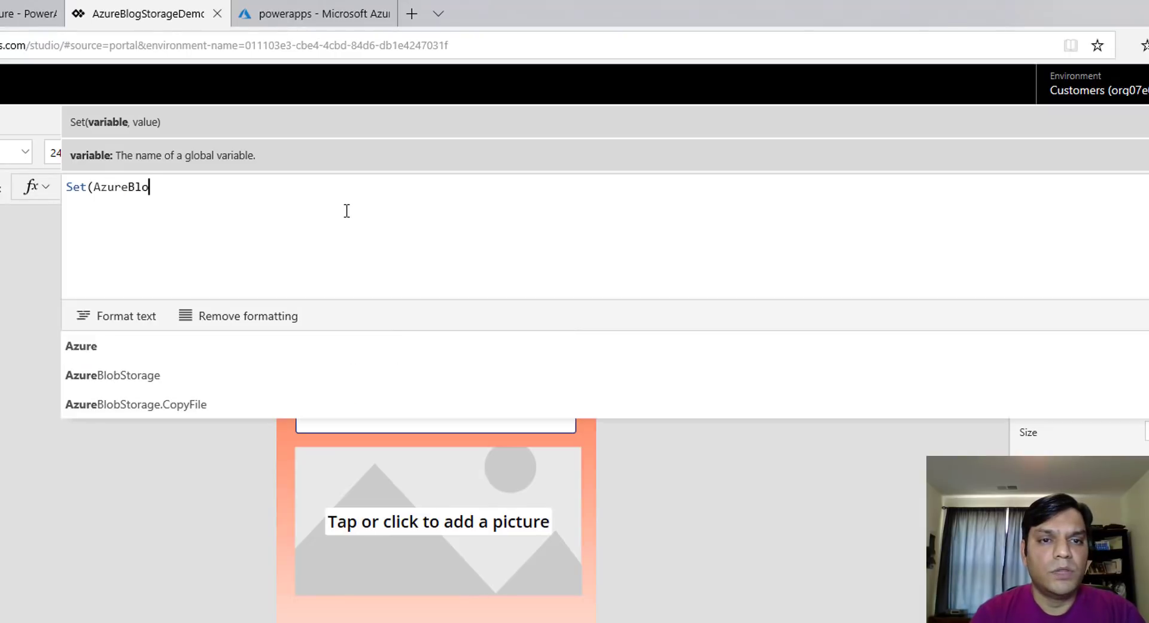
type("g")
key("BackSpace")
type("b")
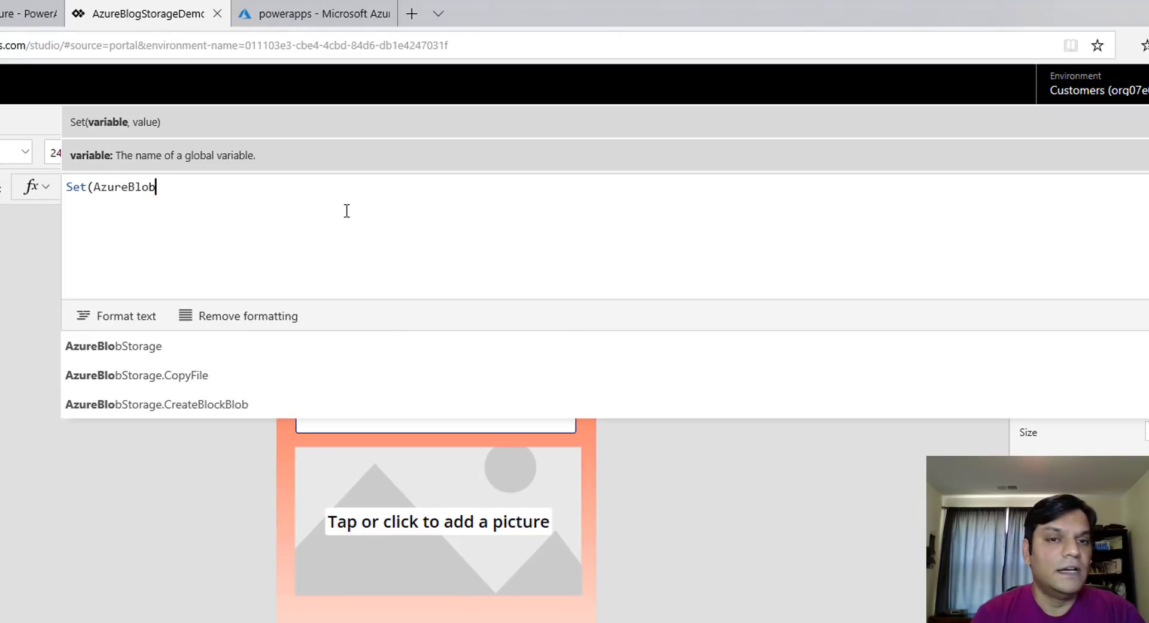
type("IDVar,")
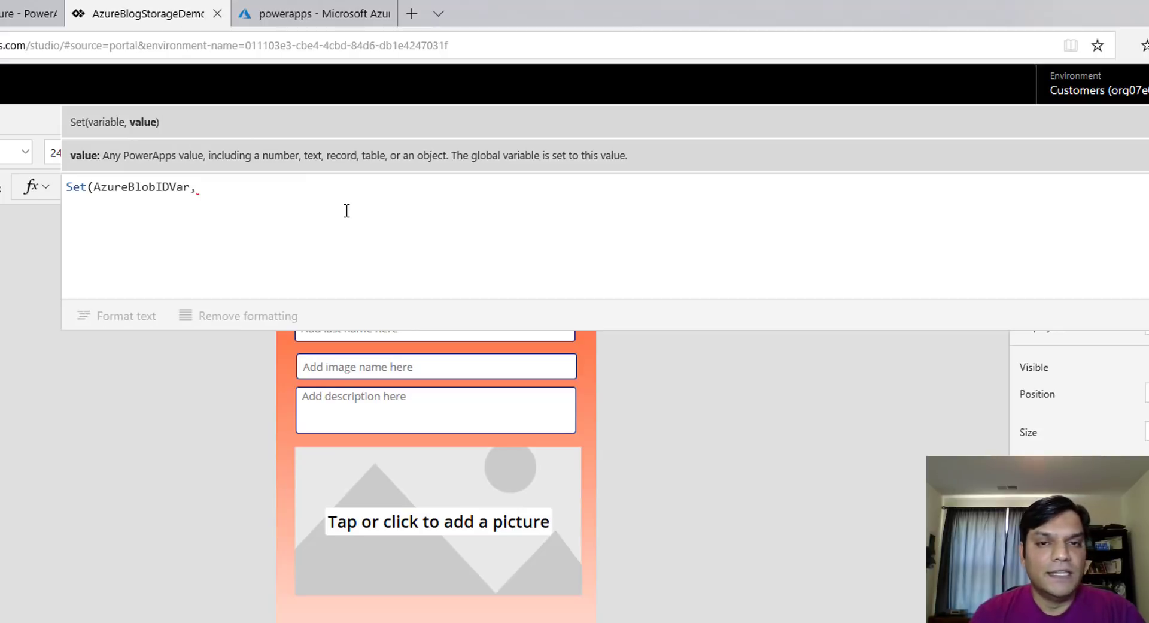
type("Azure")
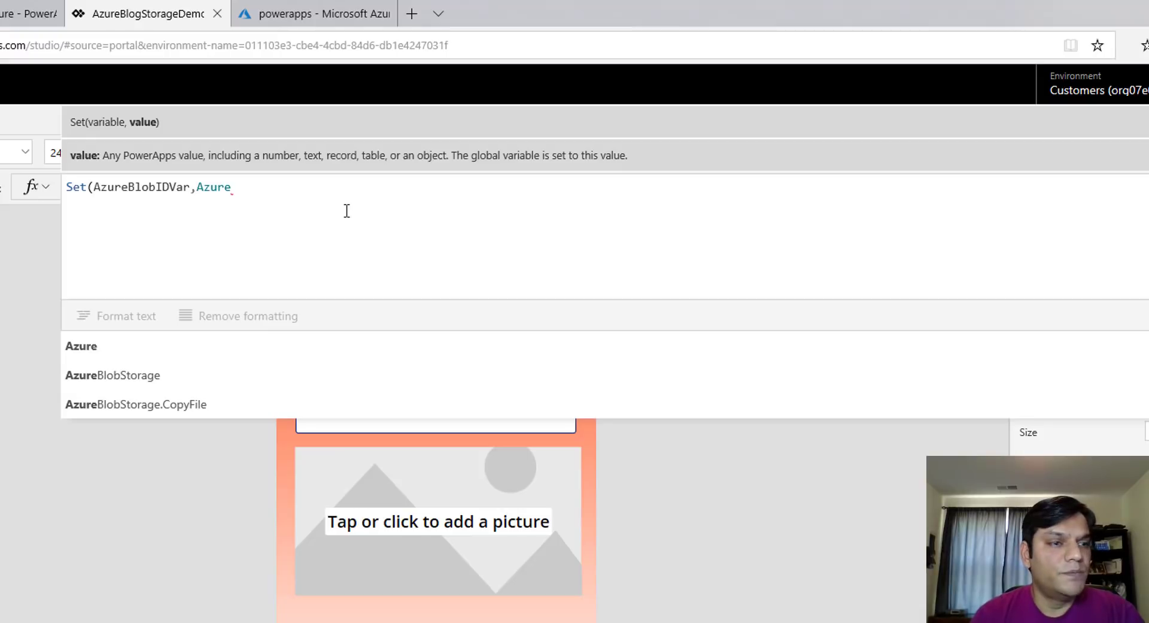
key("Down")
key("Down")
key("Tab")
type(".")
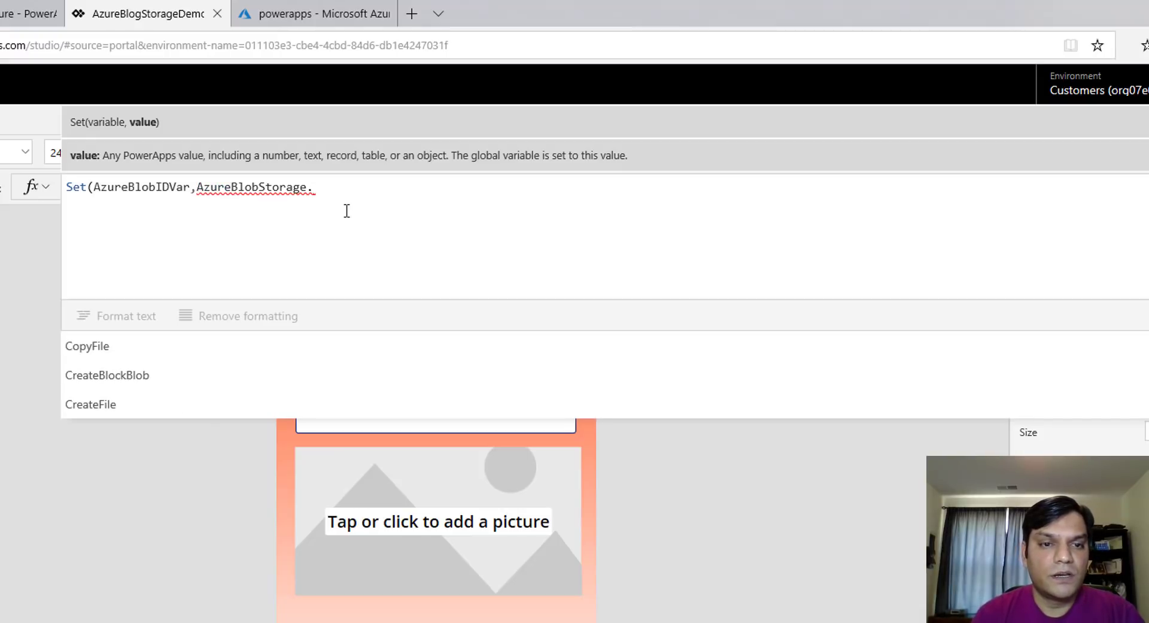
key("Down")
key("Down")
key("Down")
key("Tab")
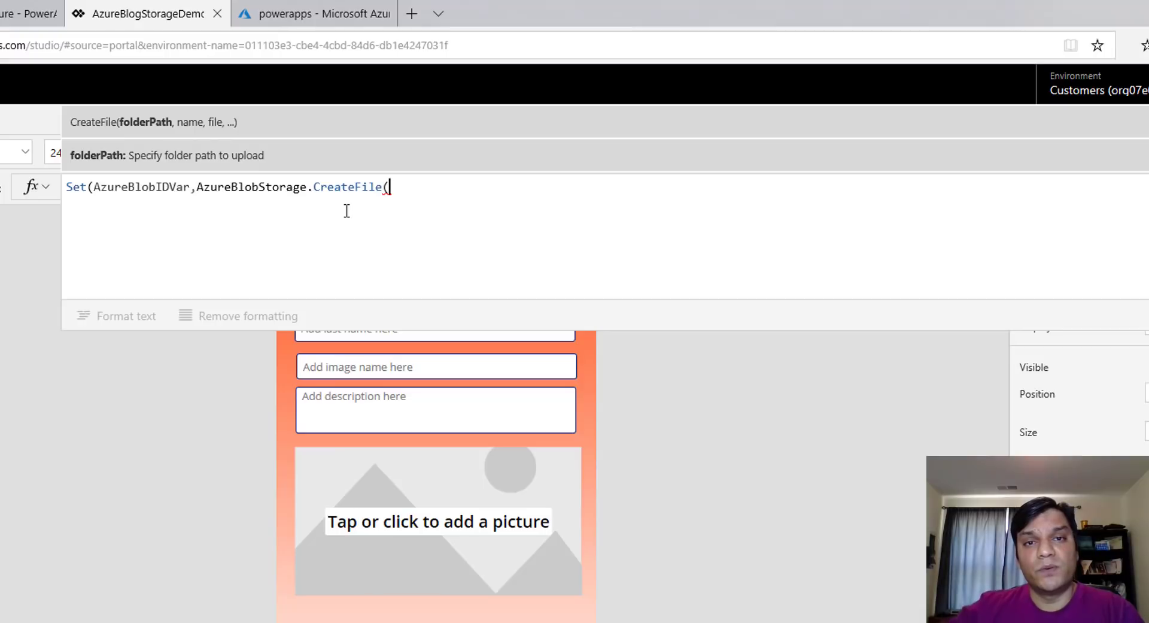
left_click(309, 16)
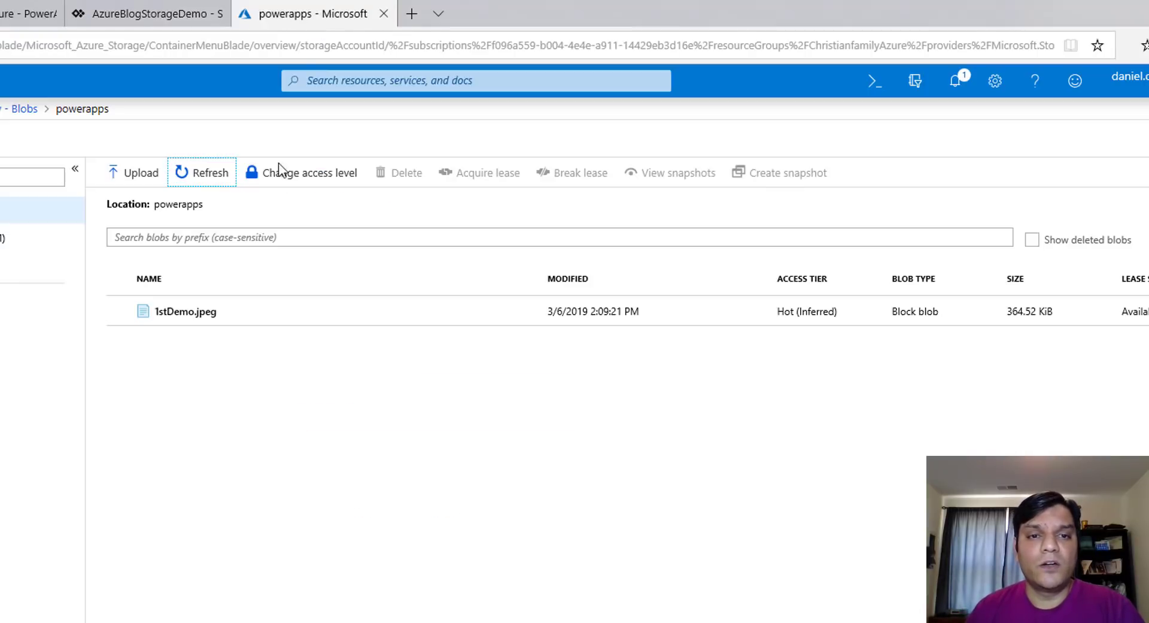
left_click(29, 120)
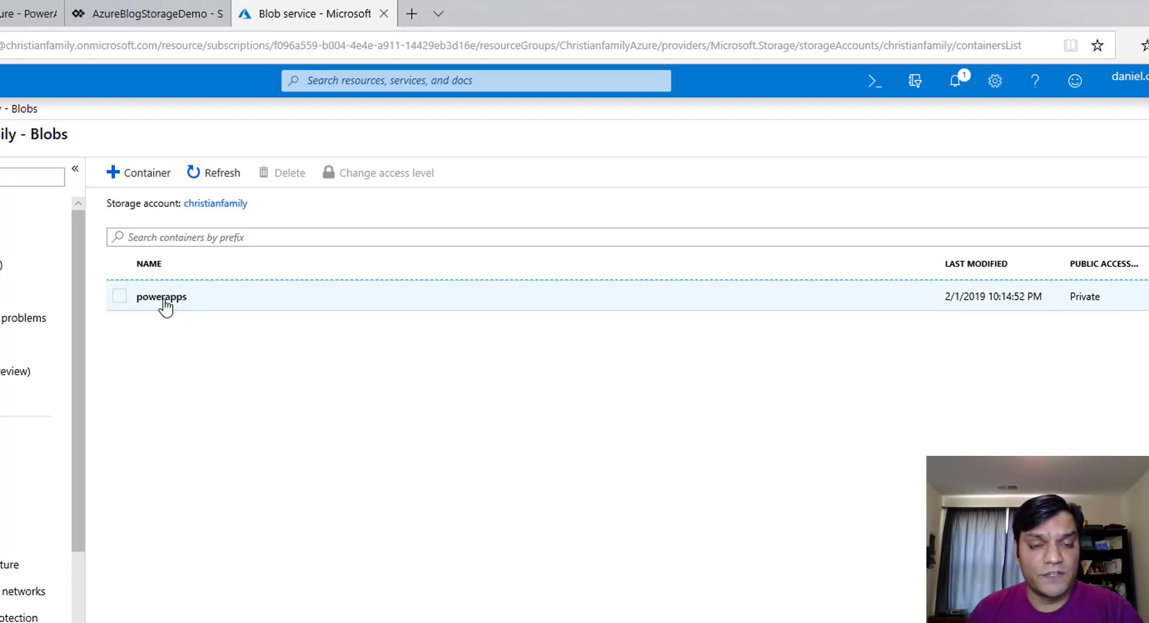
left_click(127, 14)
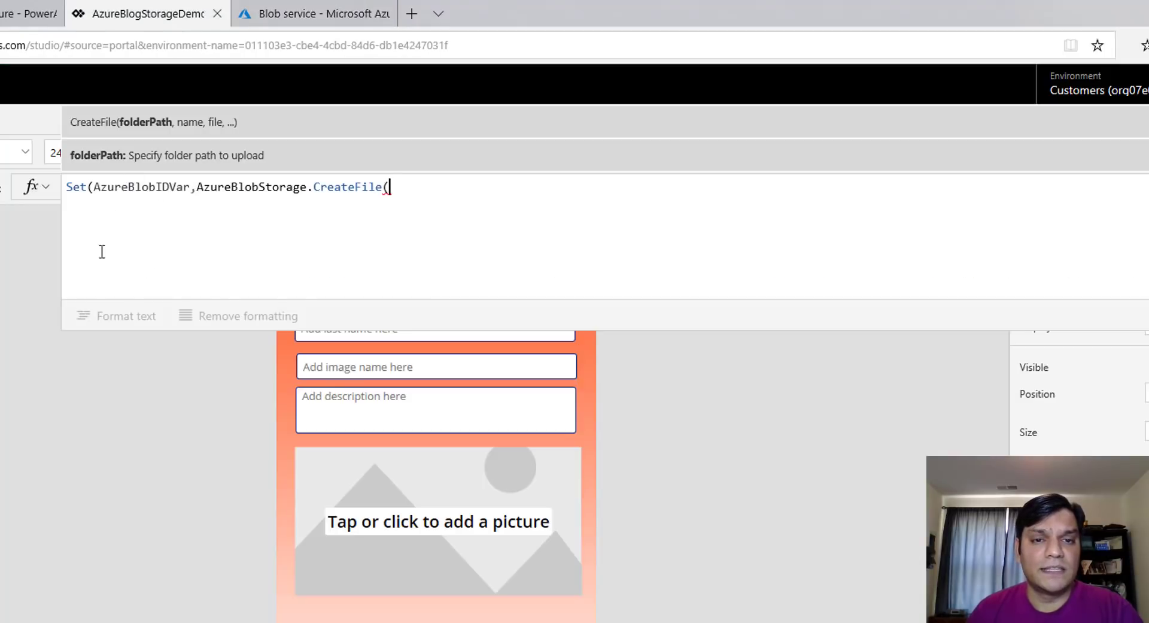
Enter "powerapps" as the folder path and look up the image-name input's control name
type("\"")
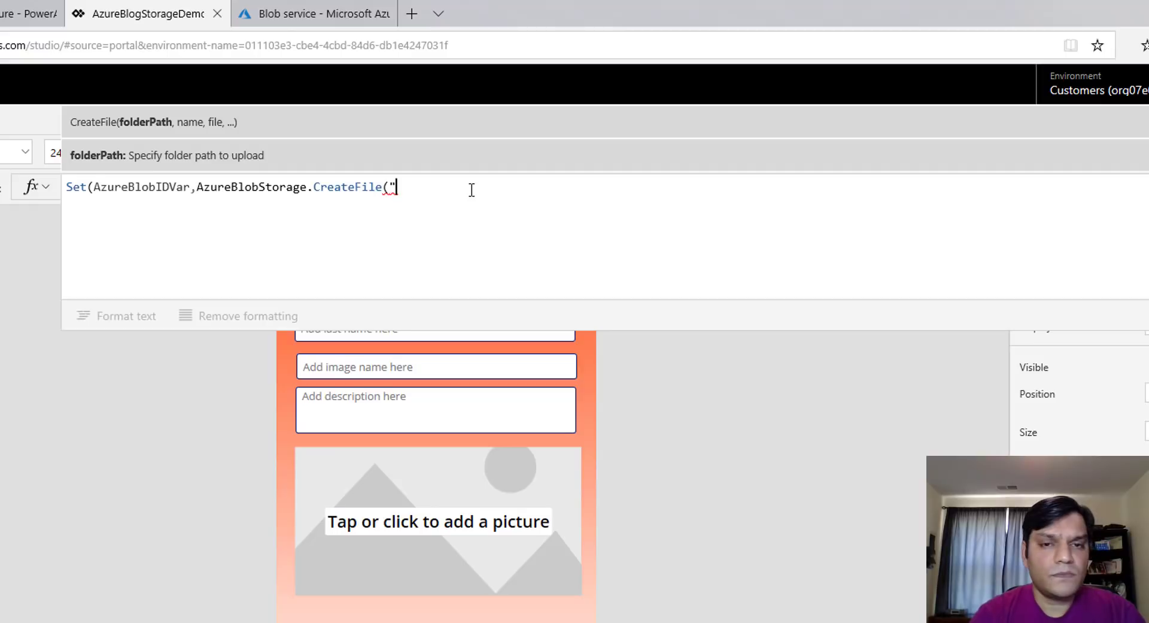
type("powerapps")
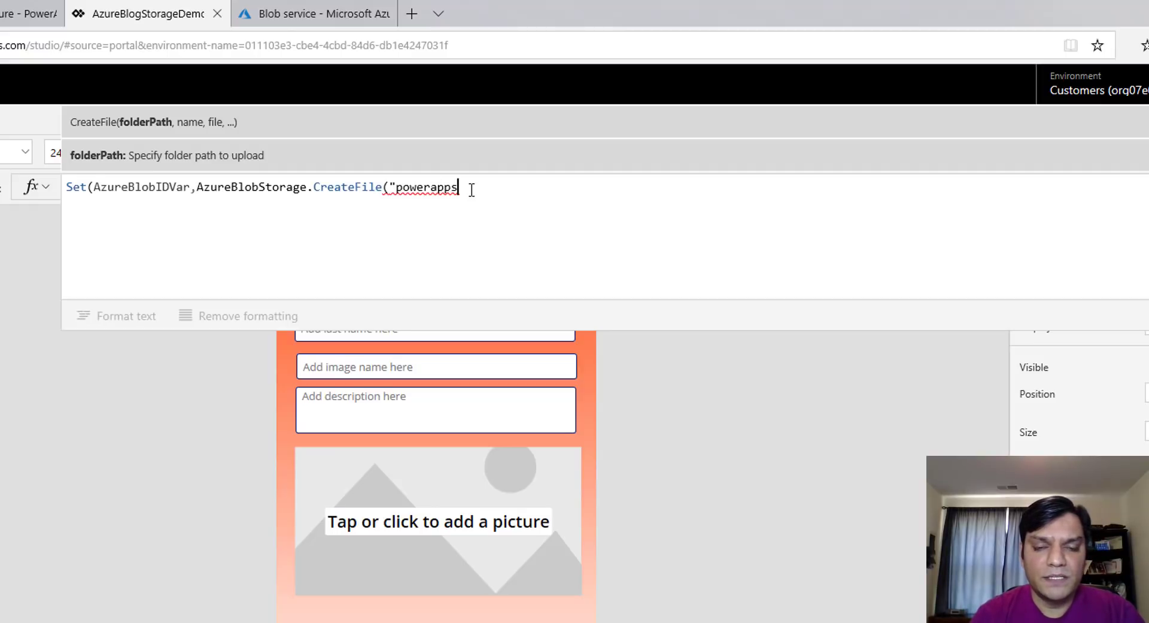
type("\",")
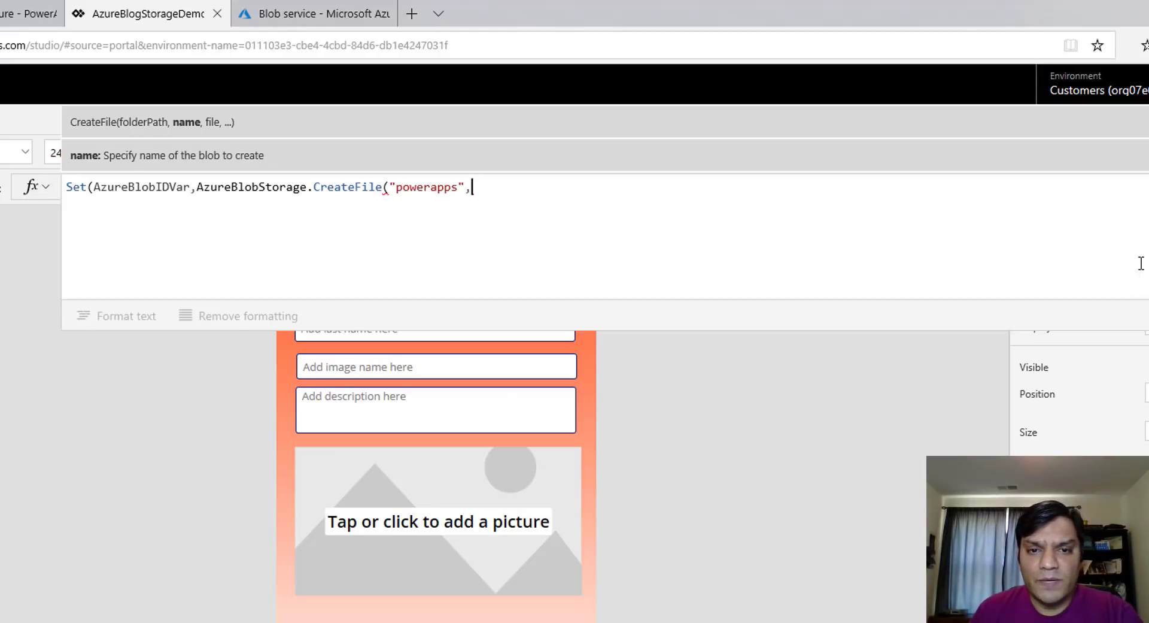
left_click(342, 366)
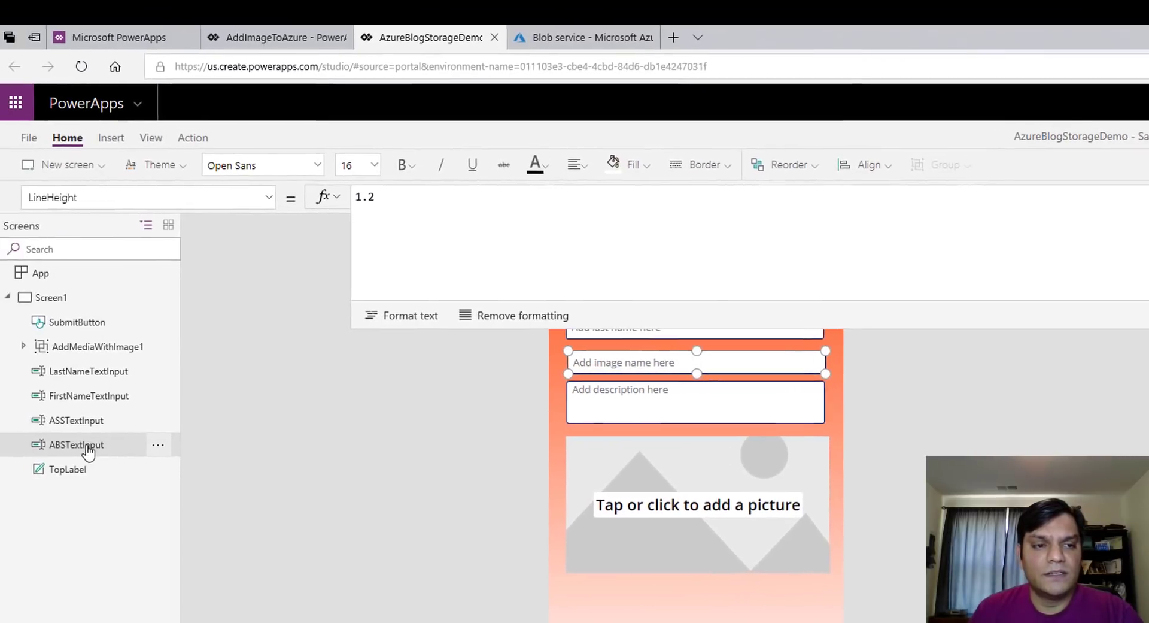
double_click(87, 444)
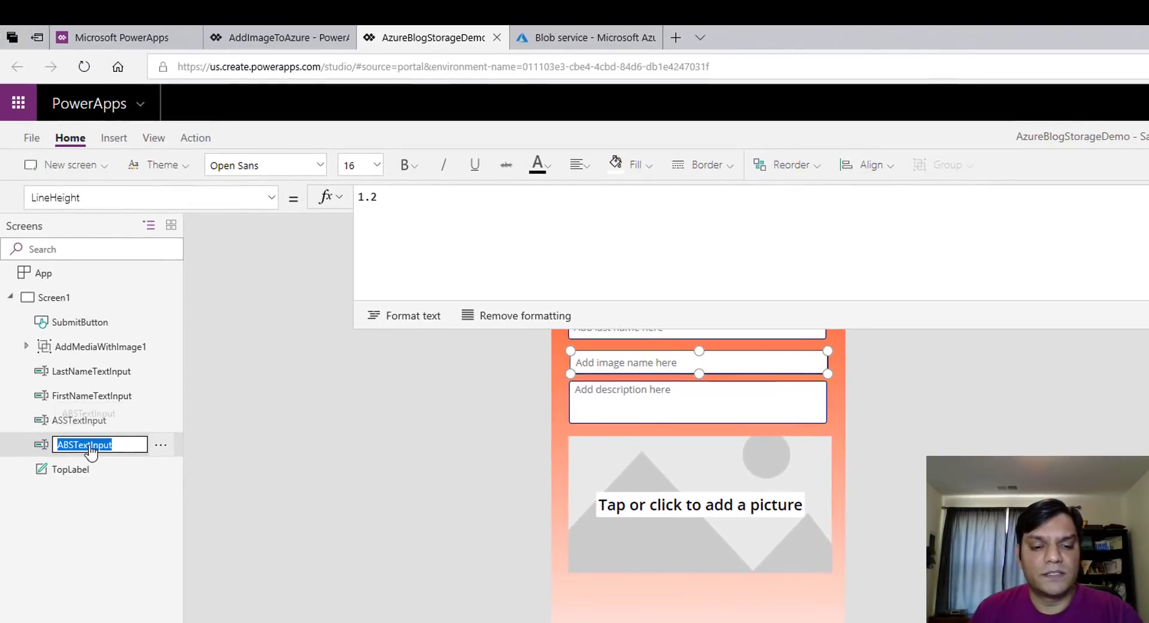
left_click(687, 576)
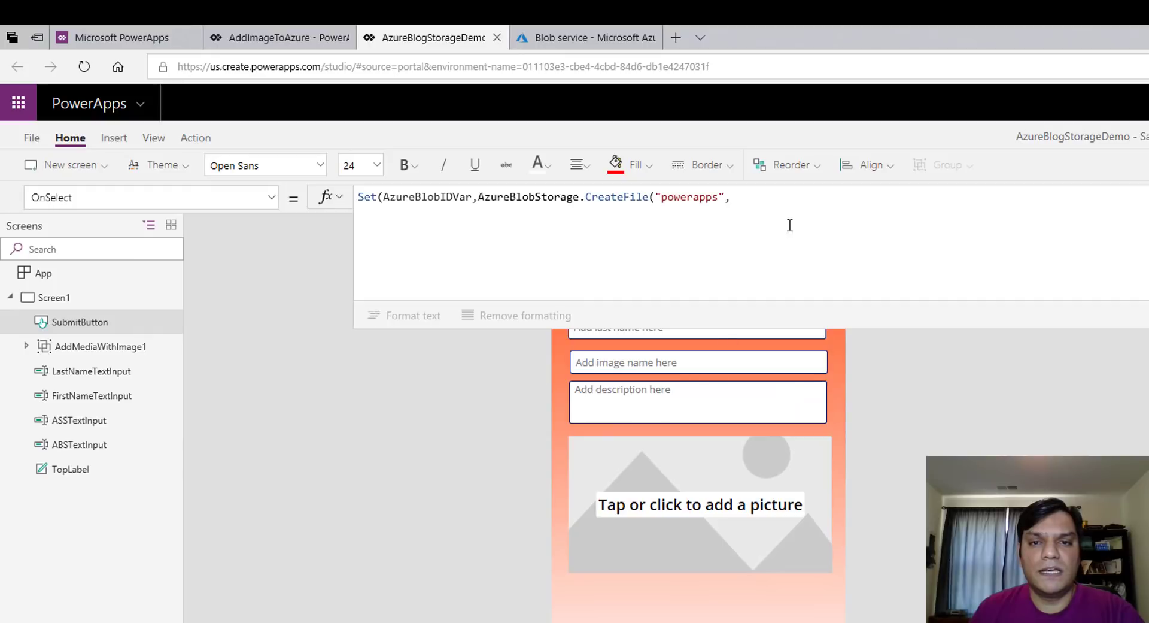
left_click(804, 200)
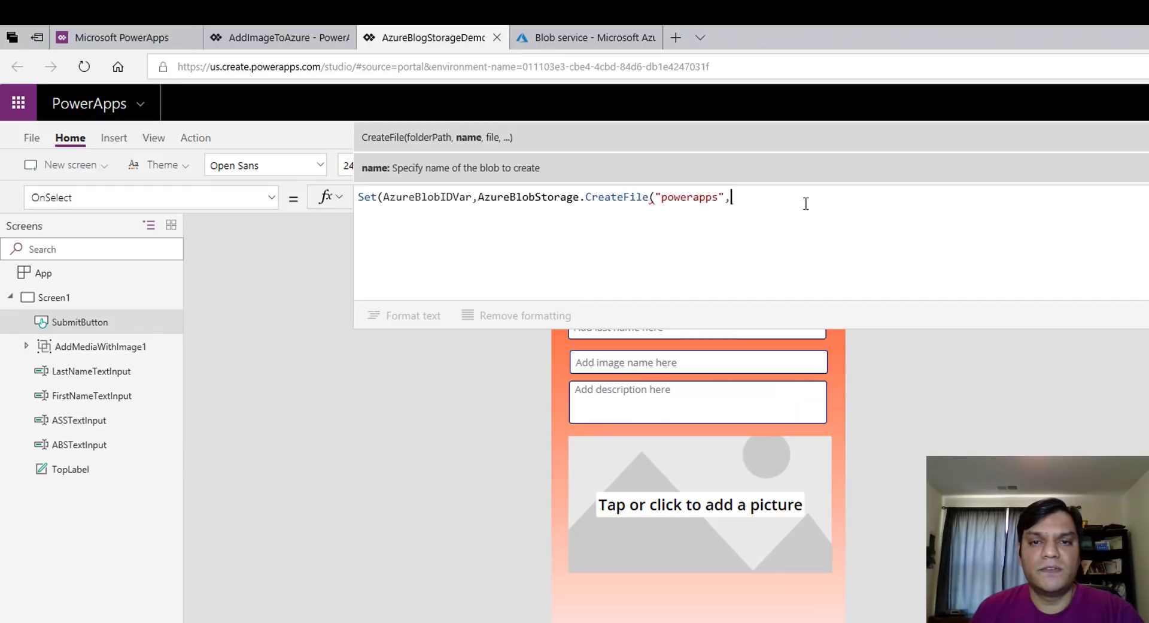
left_click(617, 373)
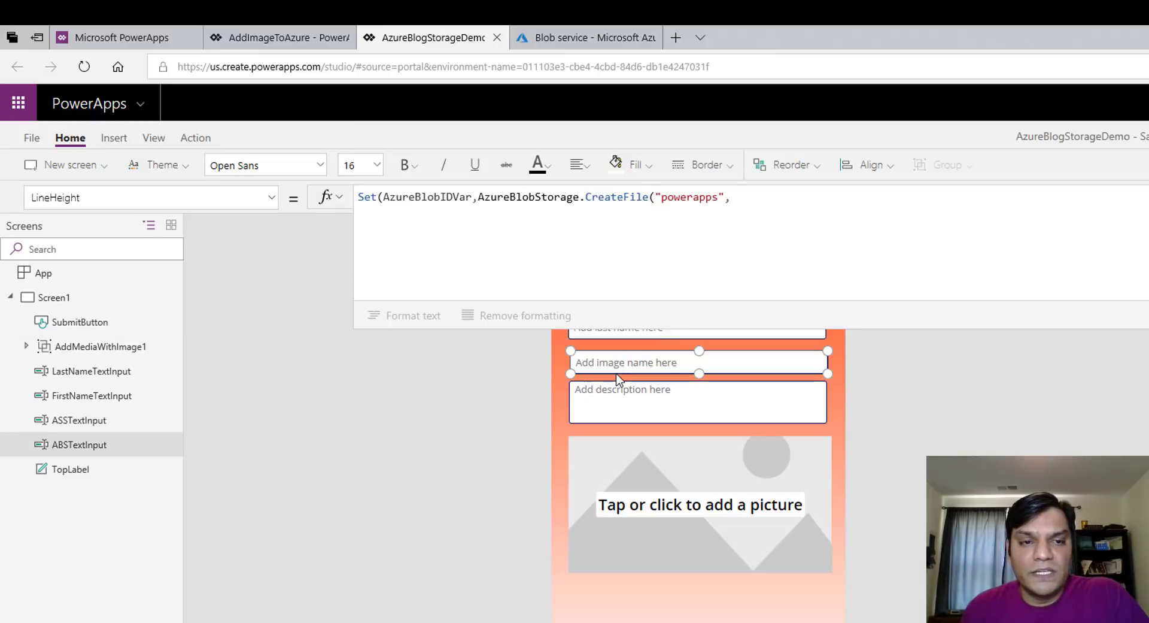
double_click(66, 448)
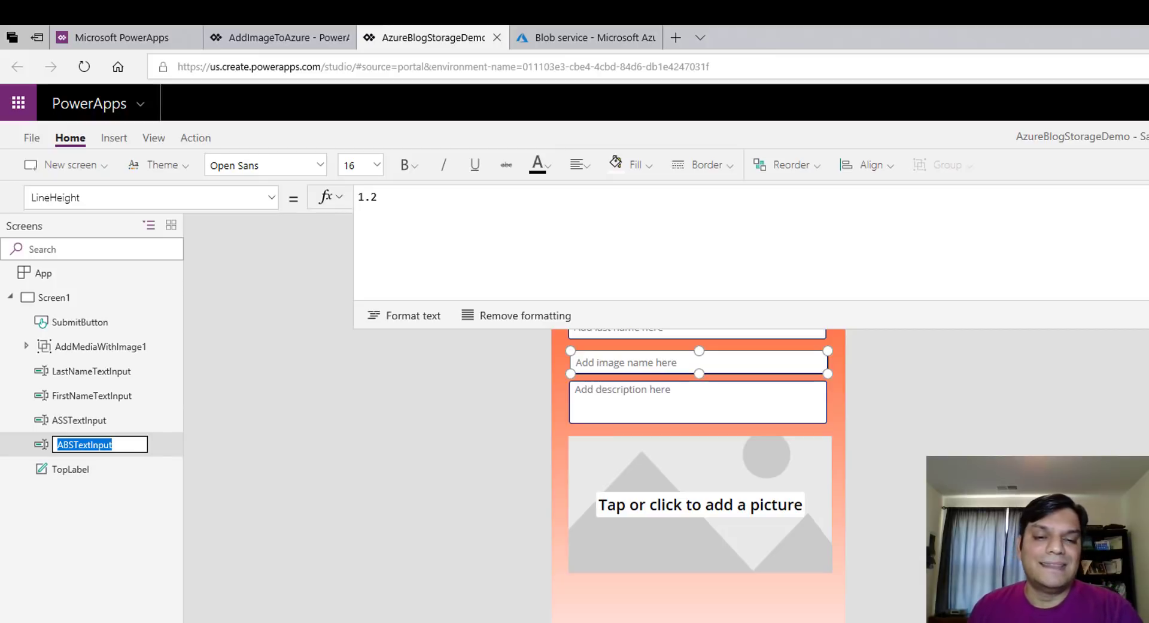
left_click(79, 321)
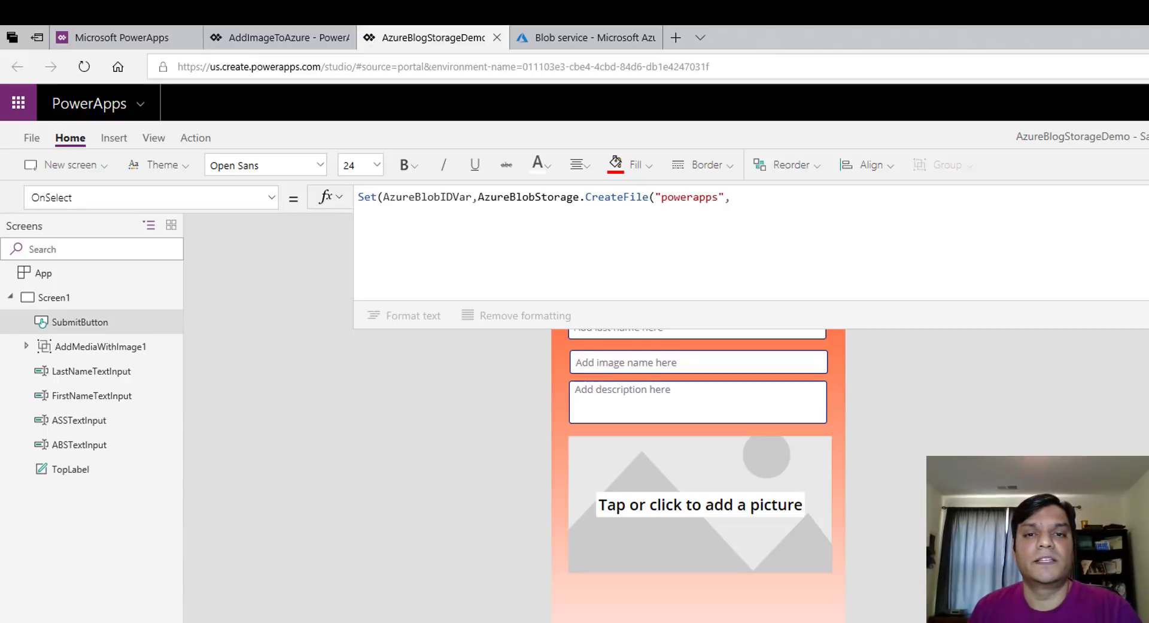
Add ABSTextInput.Text as the blob name argument
left_click(990, 247)
type("ABSTextInput")
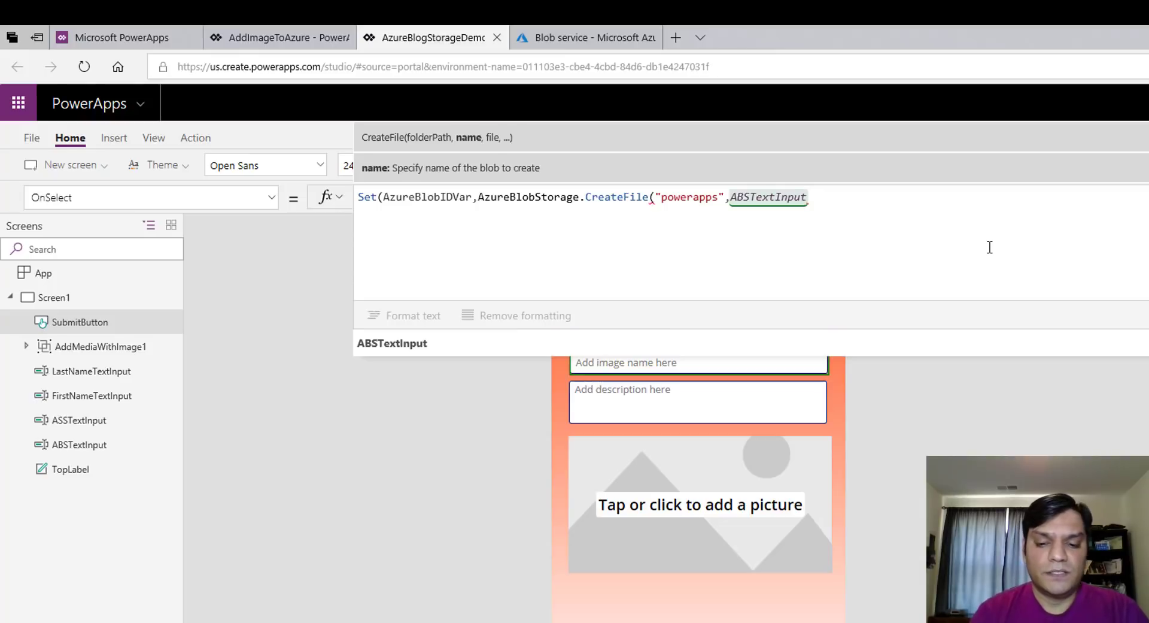
type(".")
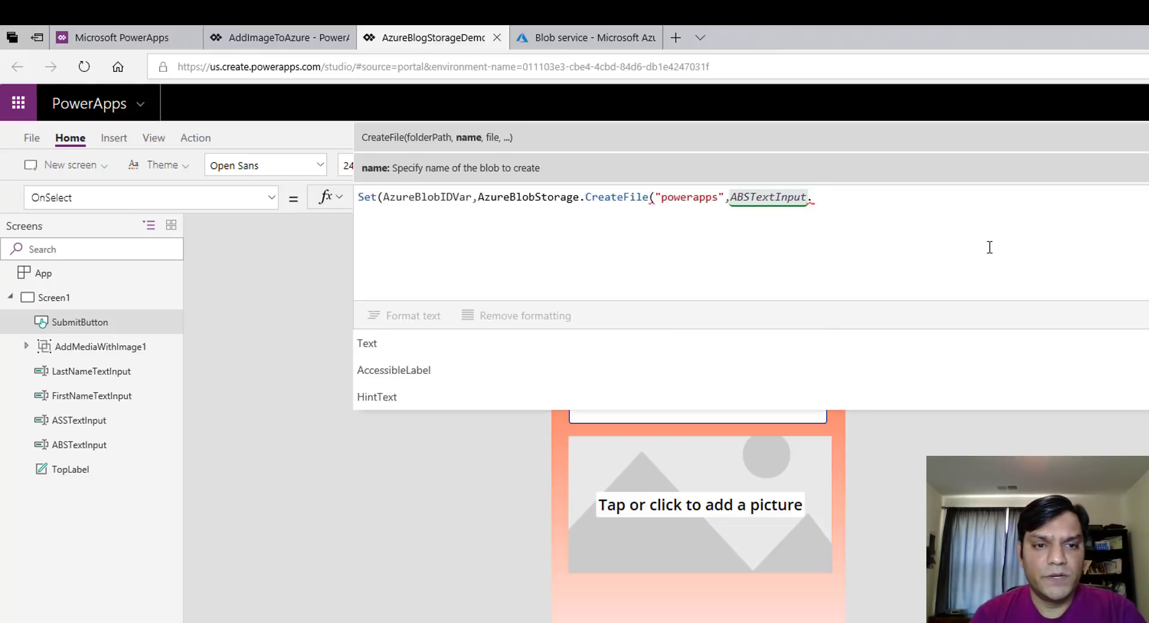
key("Tab")
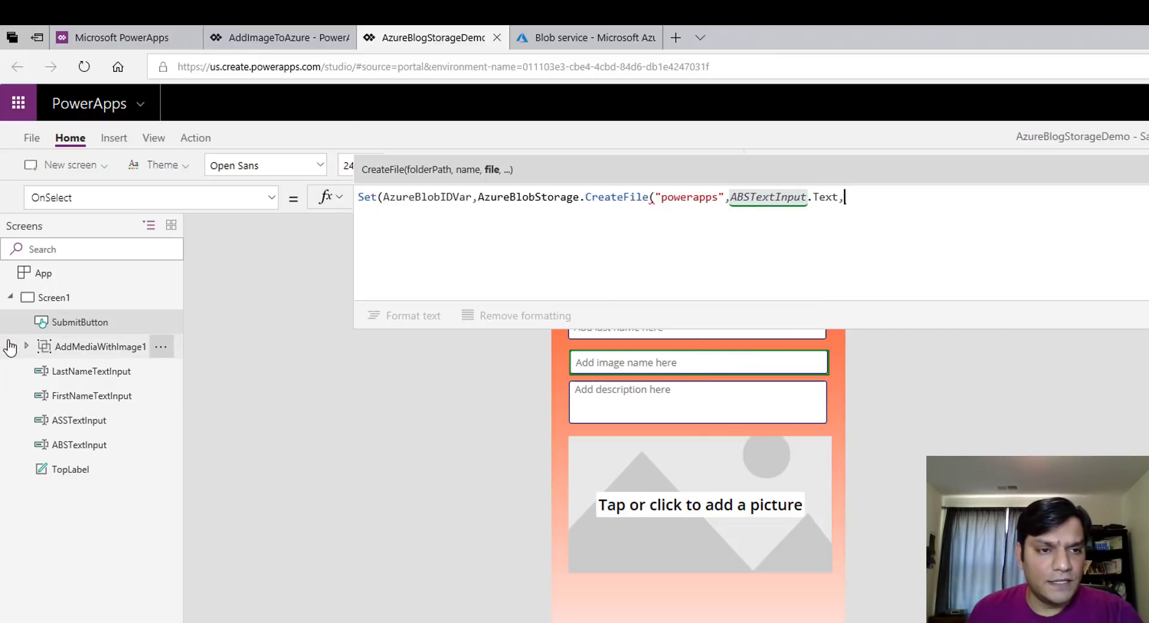
left_click(27, 347)
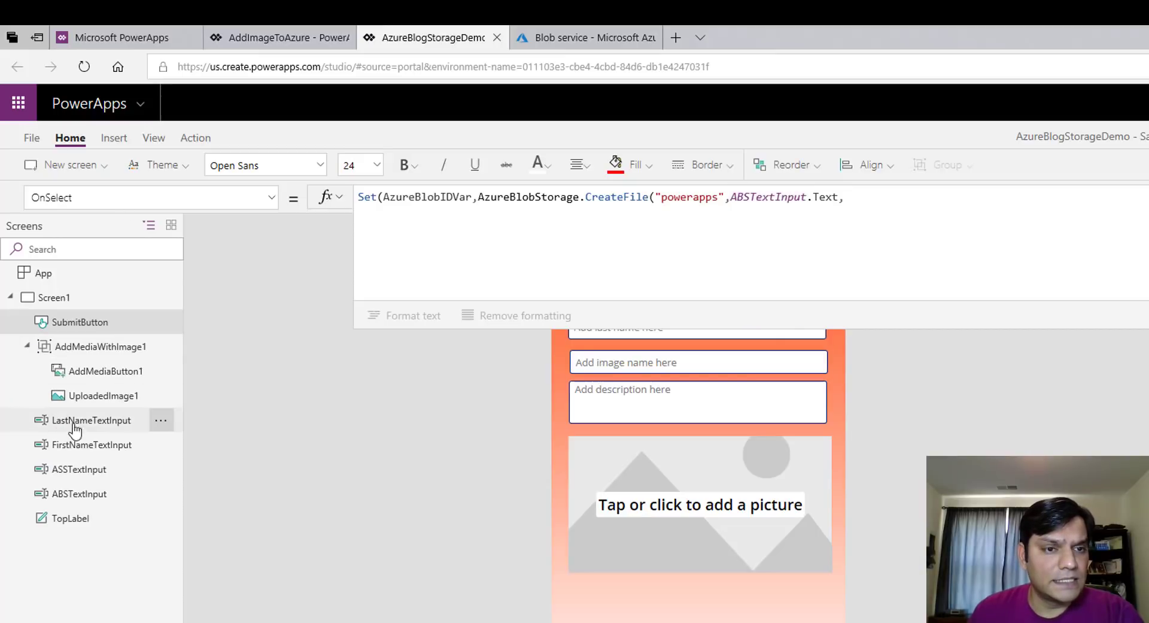
Pass AddMediaButton1.Media as the file content and close the CreateFile call
double_click(107, 376)
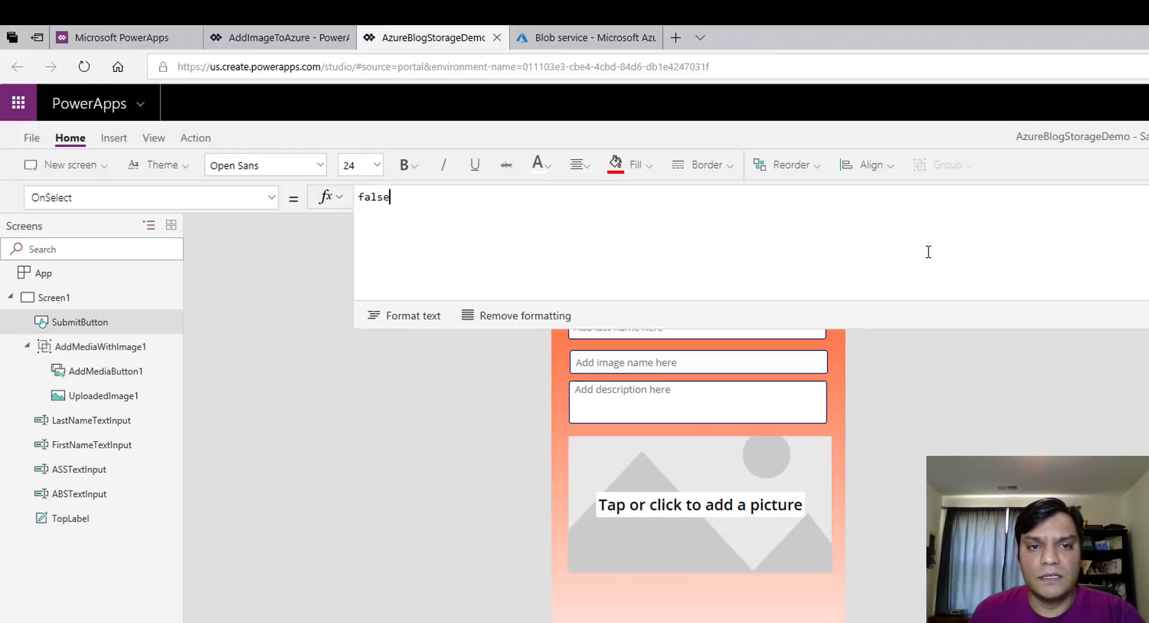
left_click(53, 297)
left_click(80, 322)
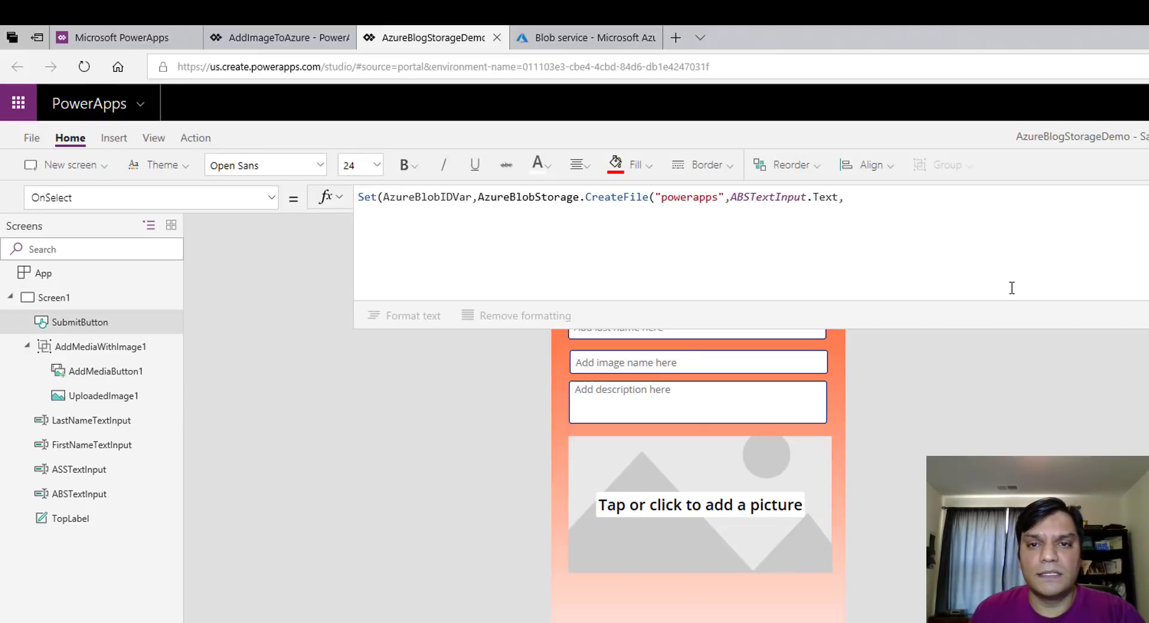
left_click(1015, 240)
type("AddMediaButton1.m")
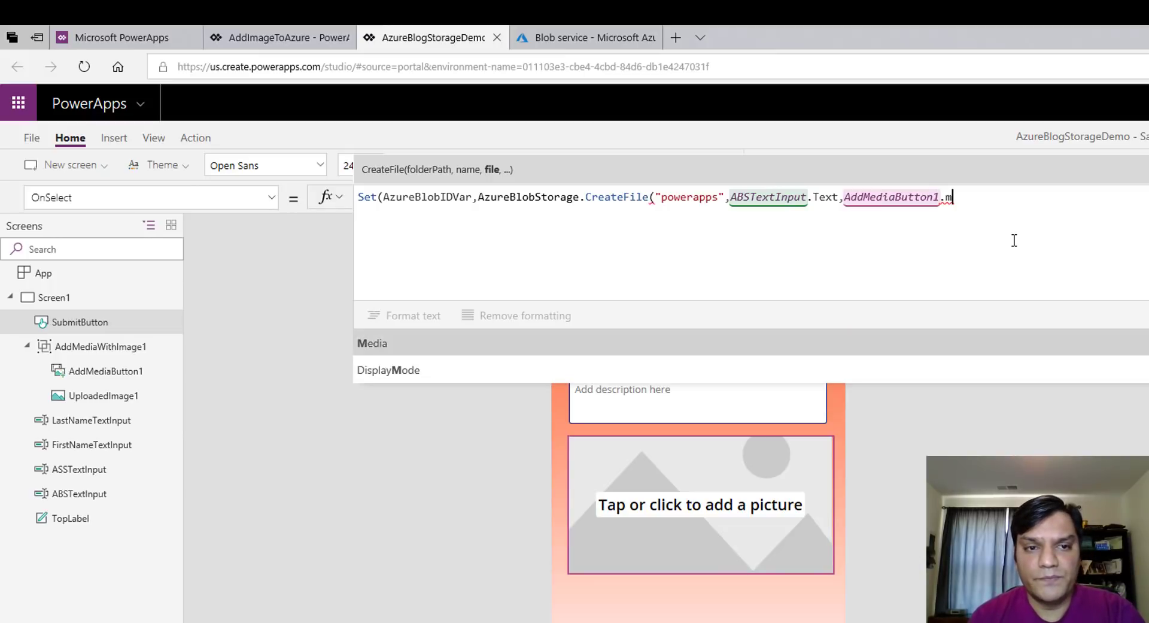
key("Tab")
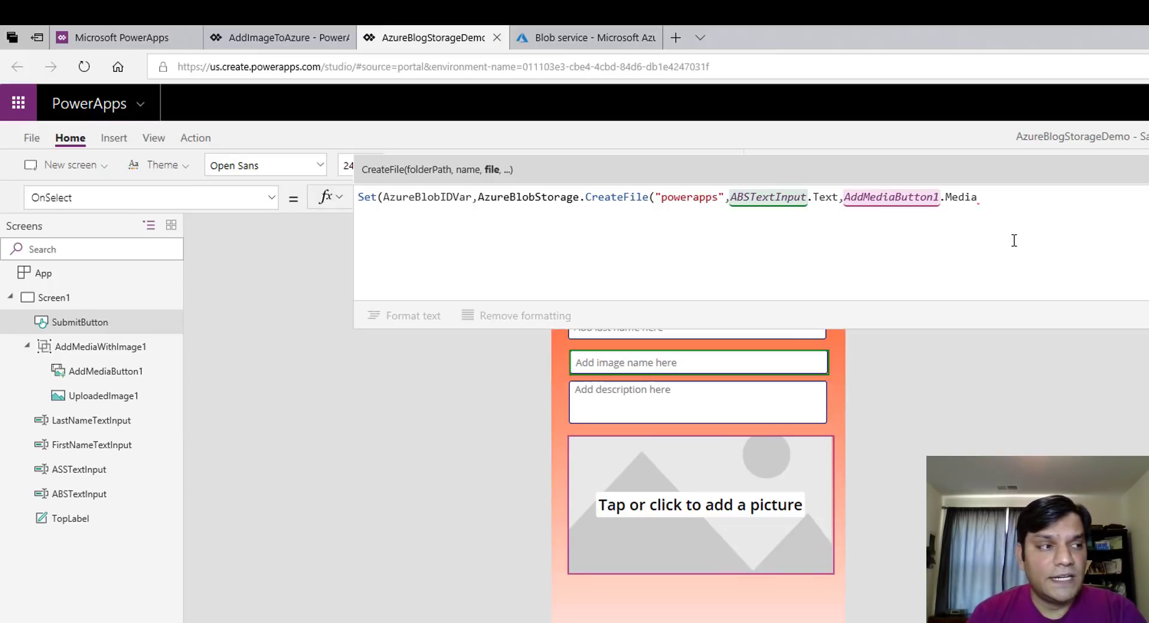
type(")")
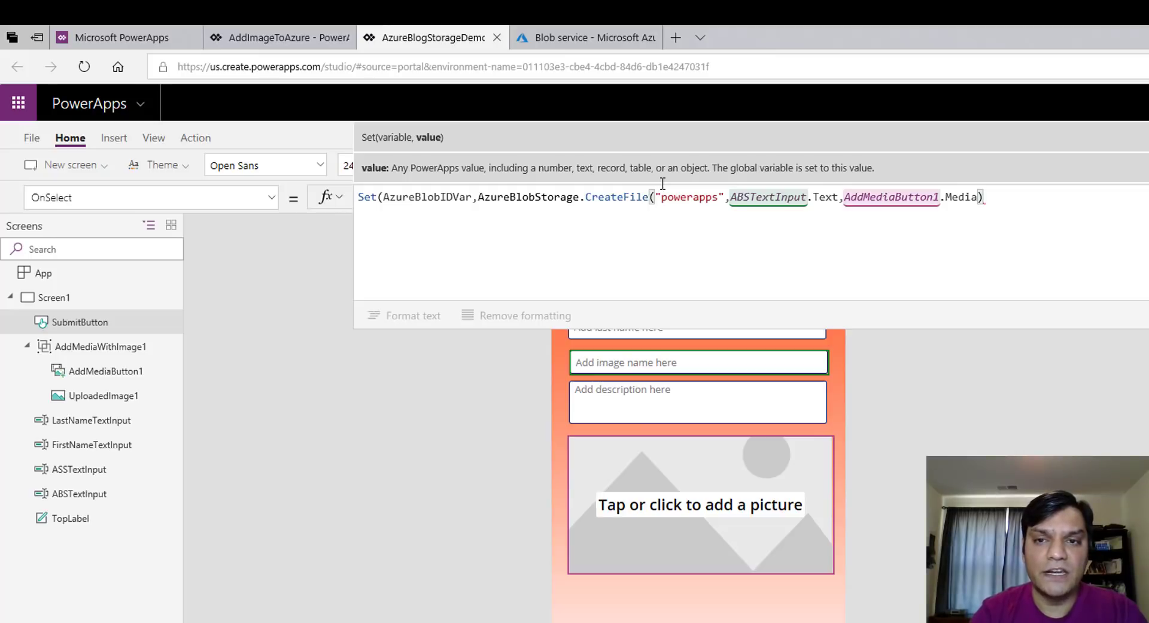
Append .FileLocator, close the Set with ');' and add two blank lines below
type(".")
key("Down")
key("Down")
key("Down")
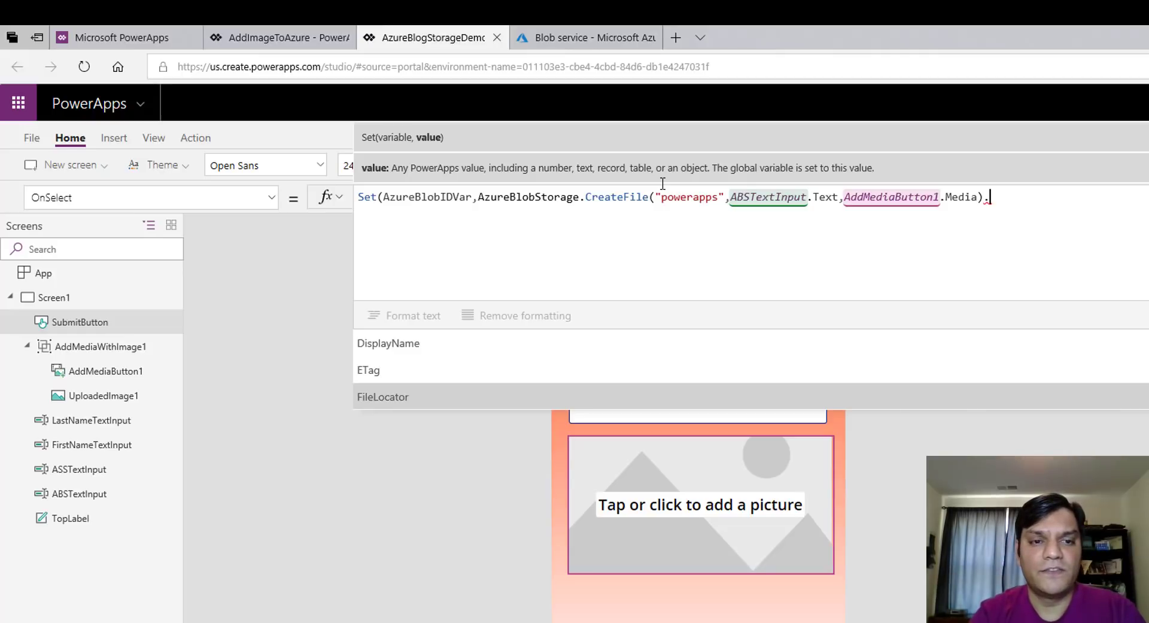
key("Down")
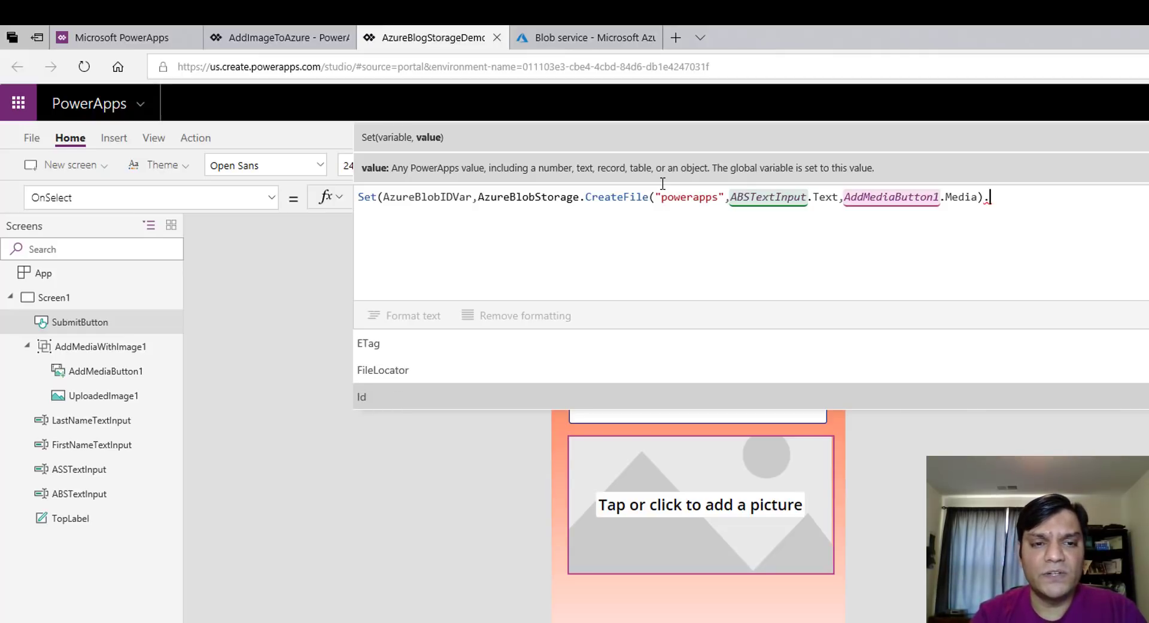
key("Up")
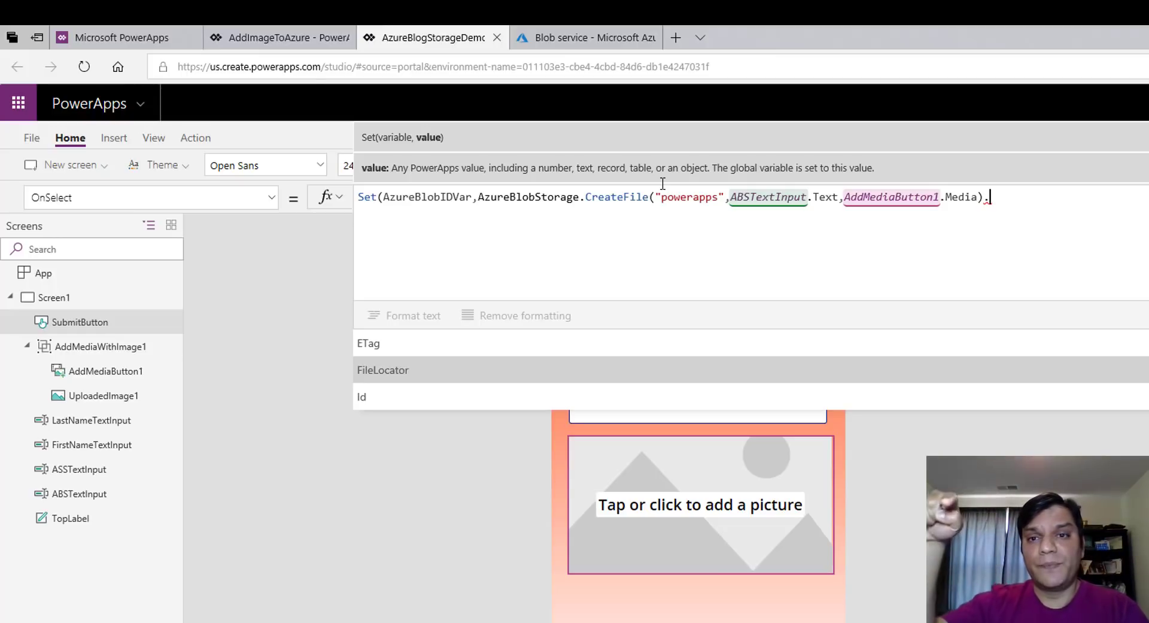
key("Tab")
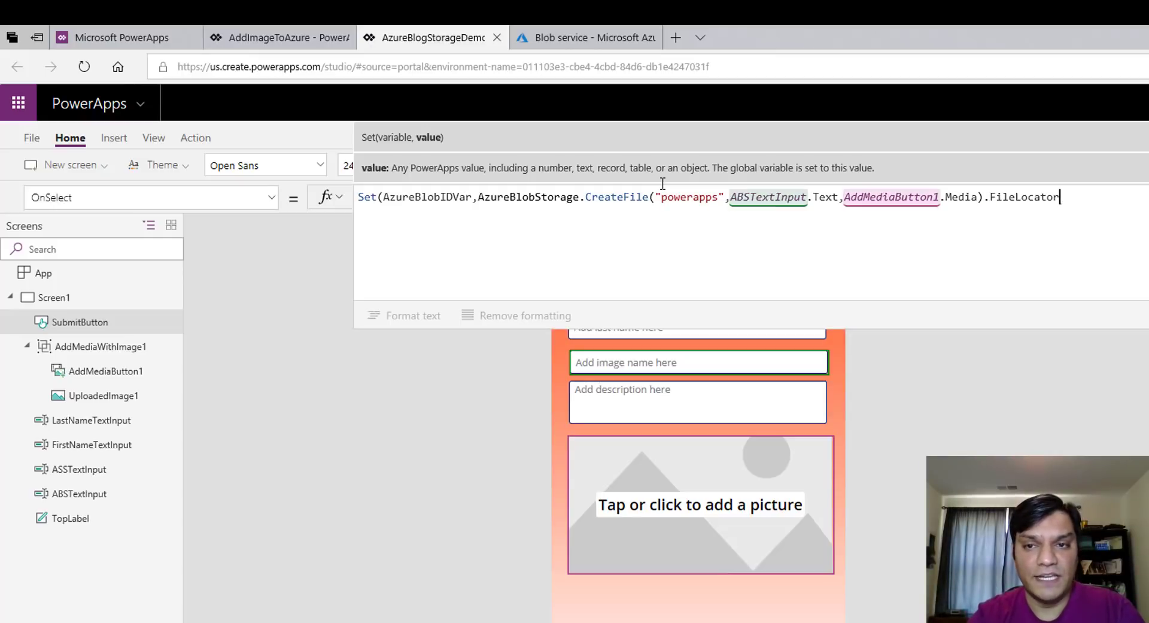
type(")")
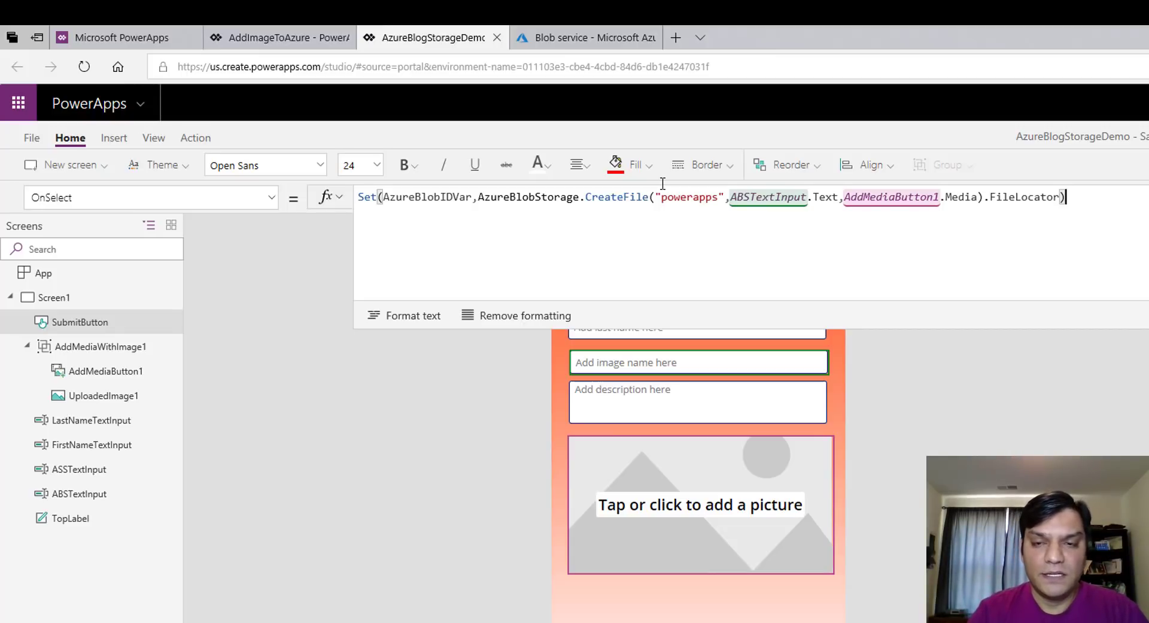
type(";")
key("shift+Return")
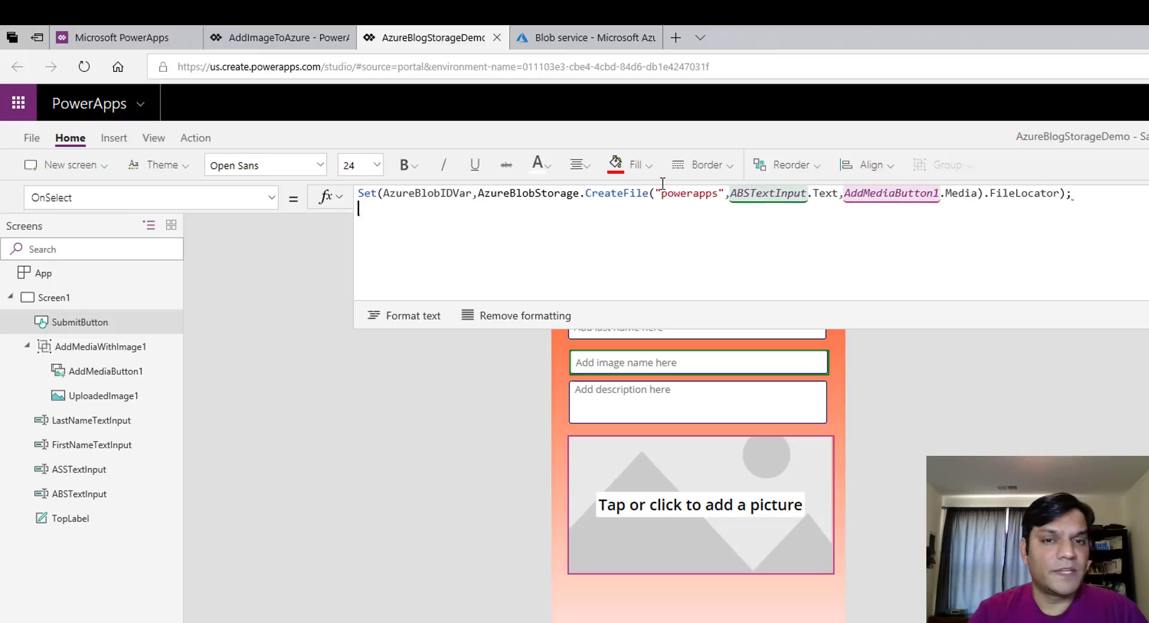
key("shift+Return")
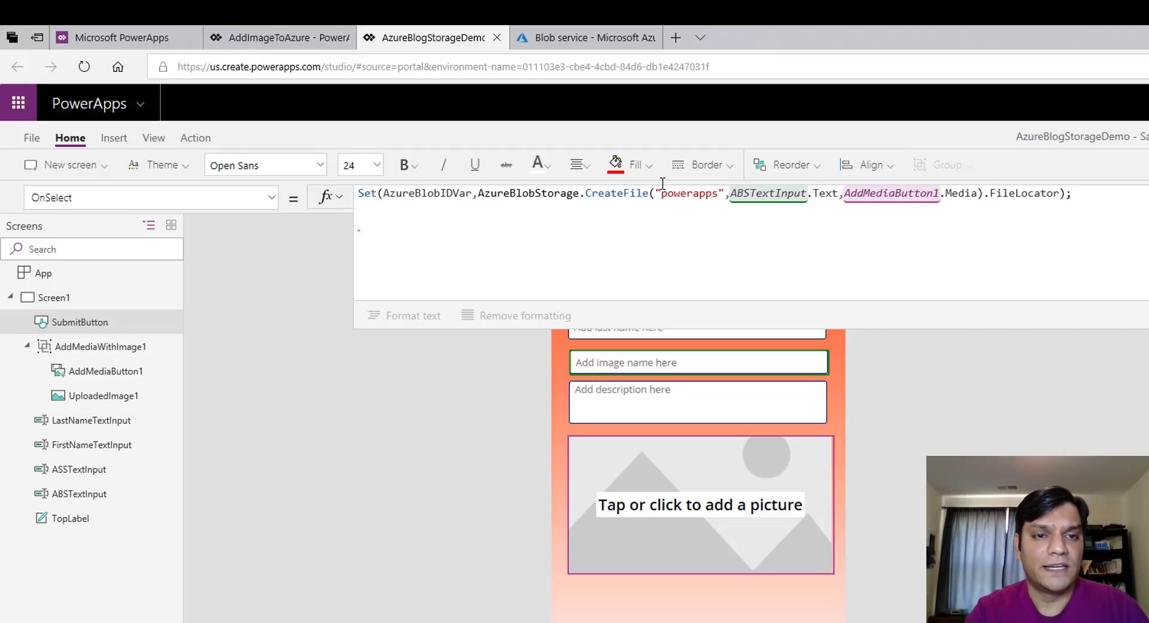
type("P")
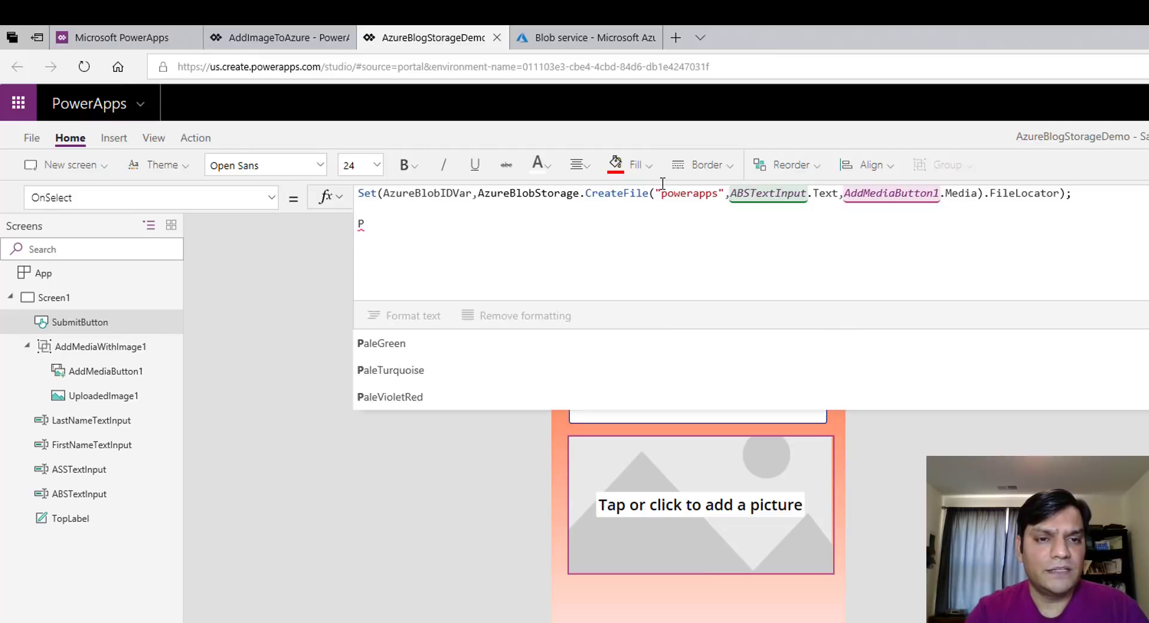
key("BackSpace")
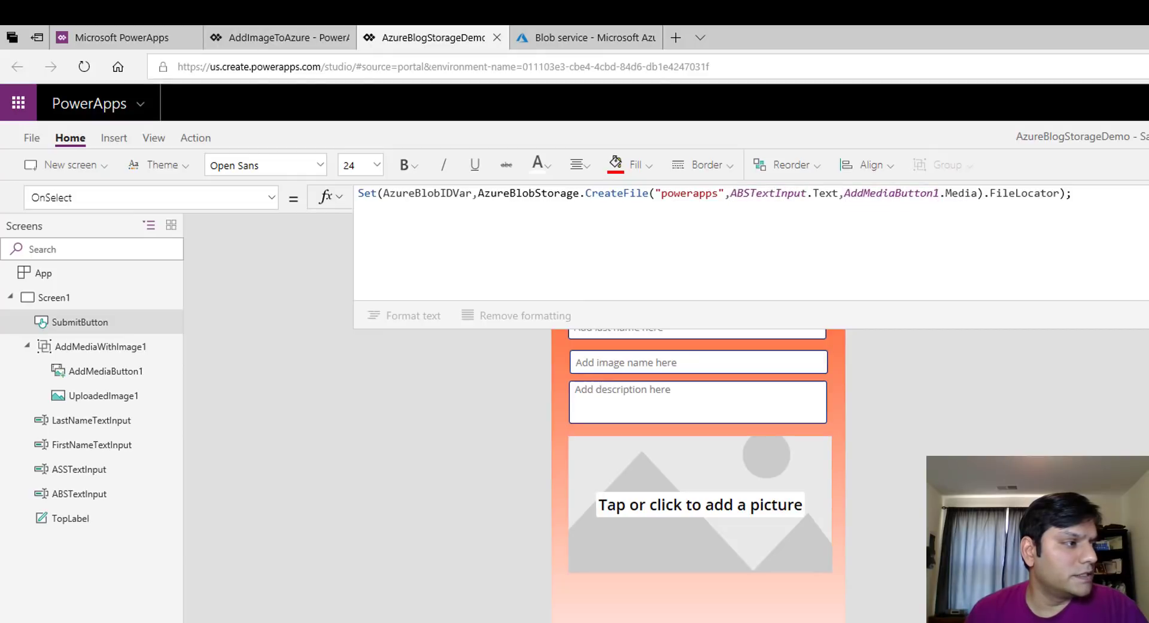
Paste the Patch record block after the Set line and enlarge the formula editor
left_click(968, 266)
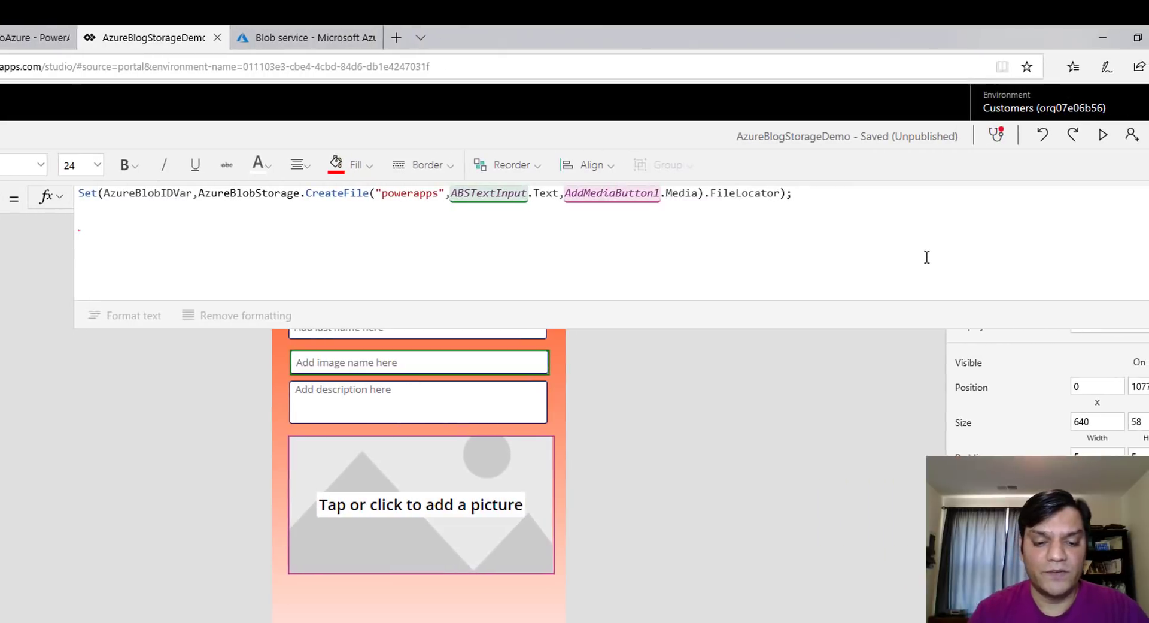
key("ctrl+v")
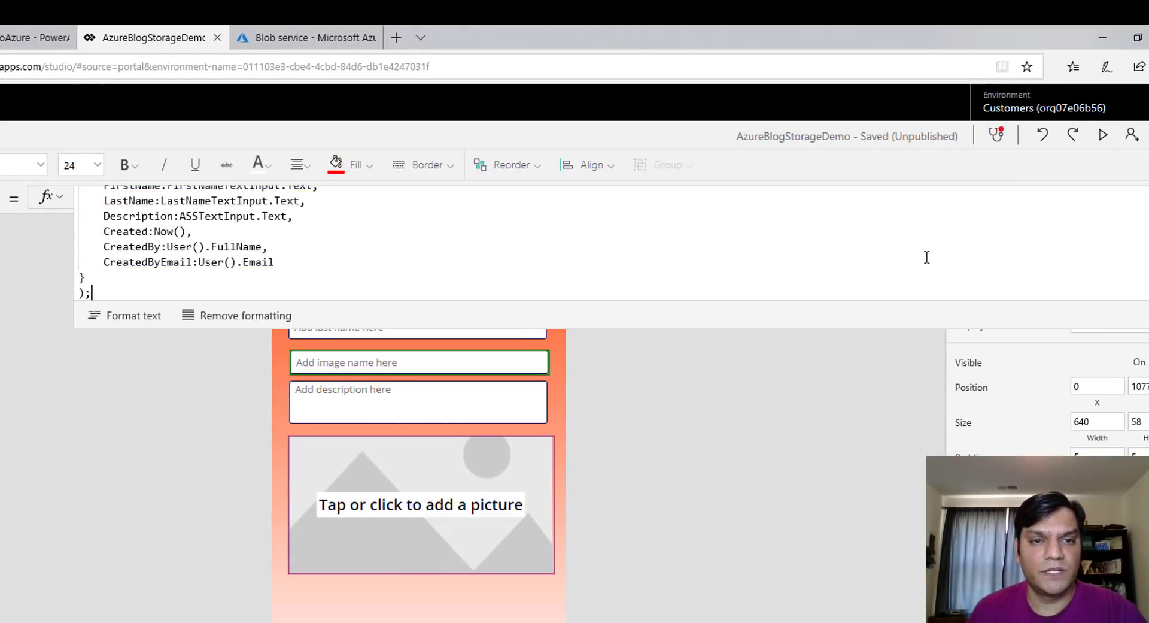
left_click_drag(862, 327, 821, 514)
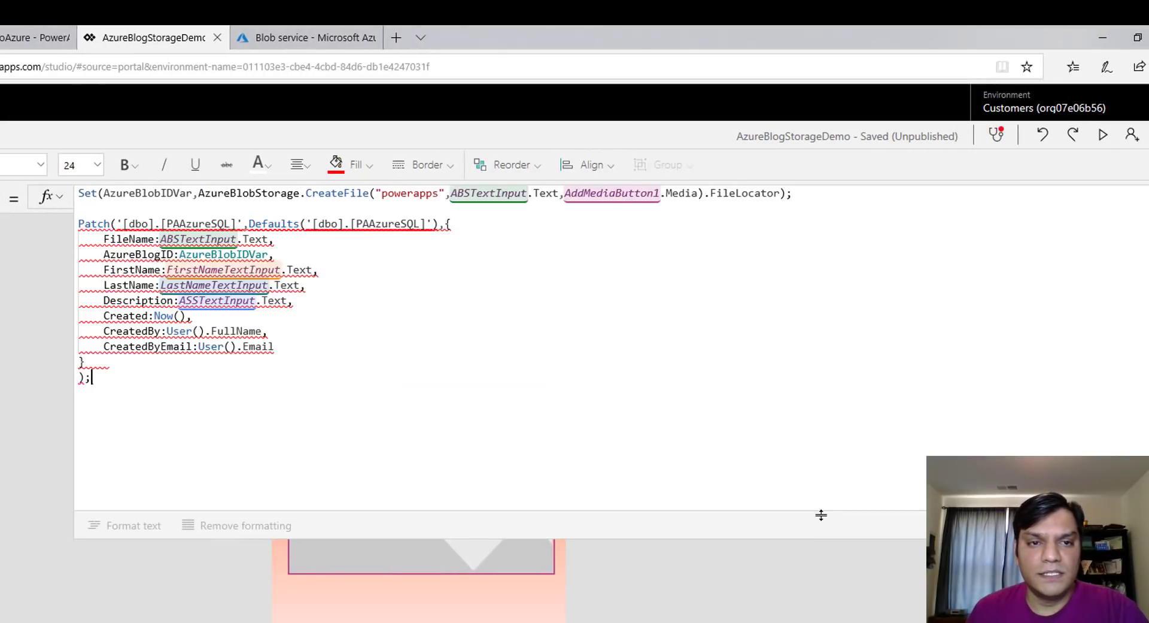
Replace PAAzureSQL with AzureBlogStorageDemo in both Patch and Defaults
left_click(231, 224)
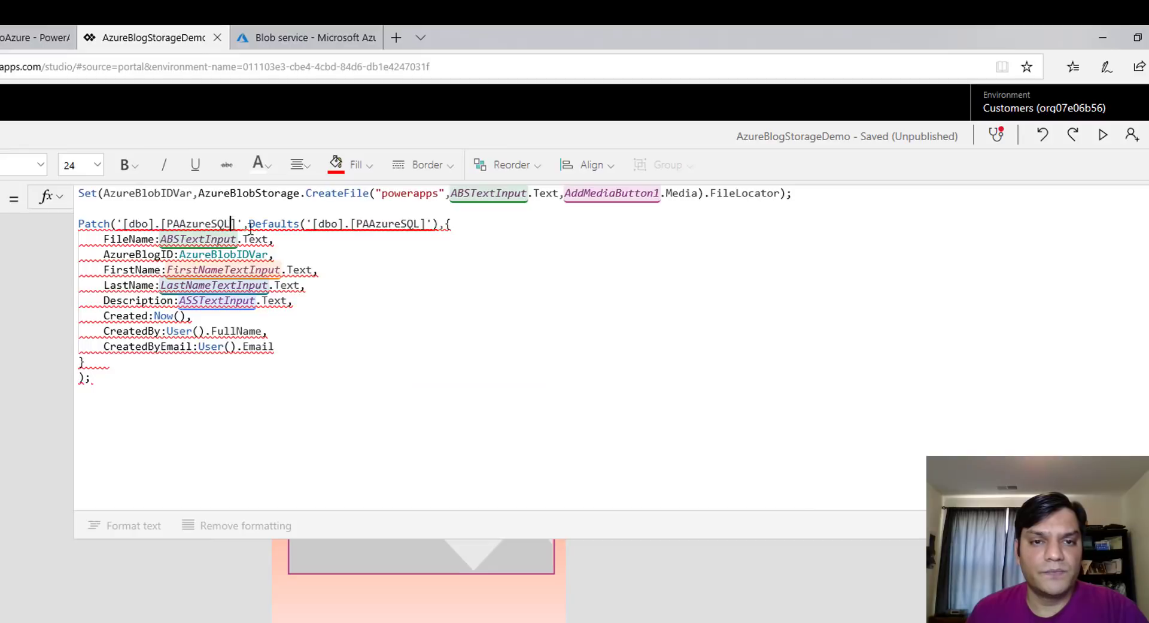
key("BackSpace")
key("BackSpace")
key("BackSpace")
key("BackSpace")
key("BackSpace")
key("BackSpace")
key("BackSpace")
key("BackSpace")
key("BackSpace")
key("BackSpace")
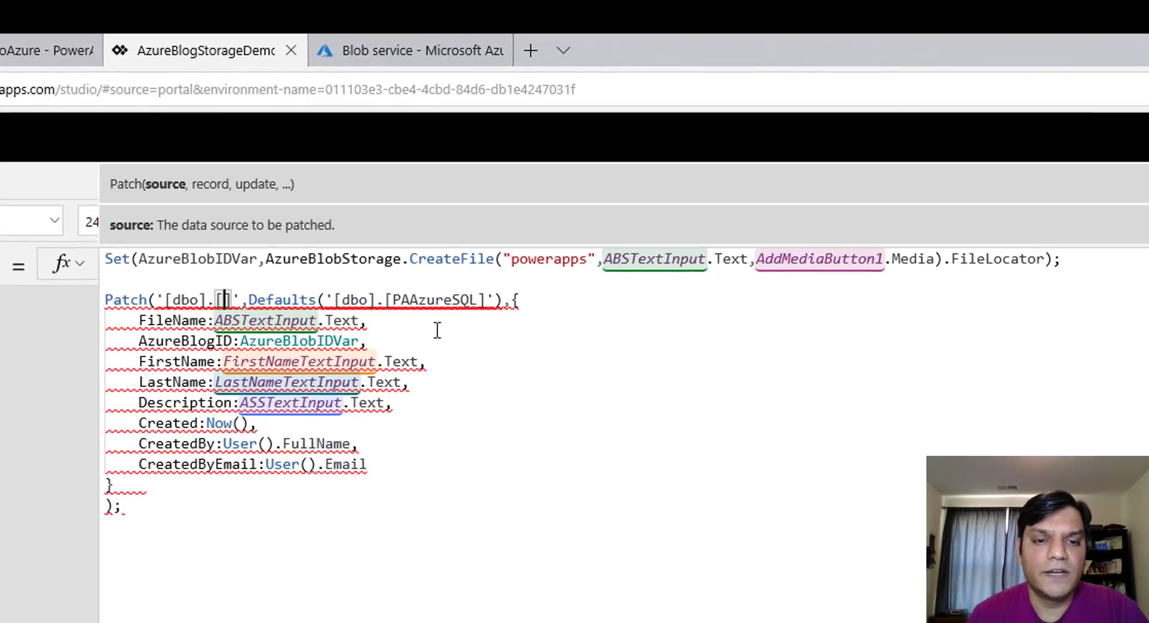
type("AzureBlogStorageDemo")
key("Right")
key("Right")
key("Right")
key("Right")
key("Right")
key("Right")
key("Right")
key("Right")
key("Right")
key("Right")
key("Right")
key("Right")
key("Right")
key("Right")
key("Right")
key("Right")
key("Right")
key("Right")
key("Right")
key("Right")
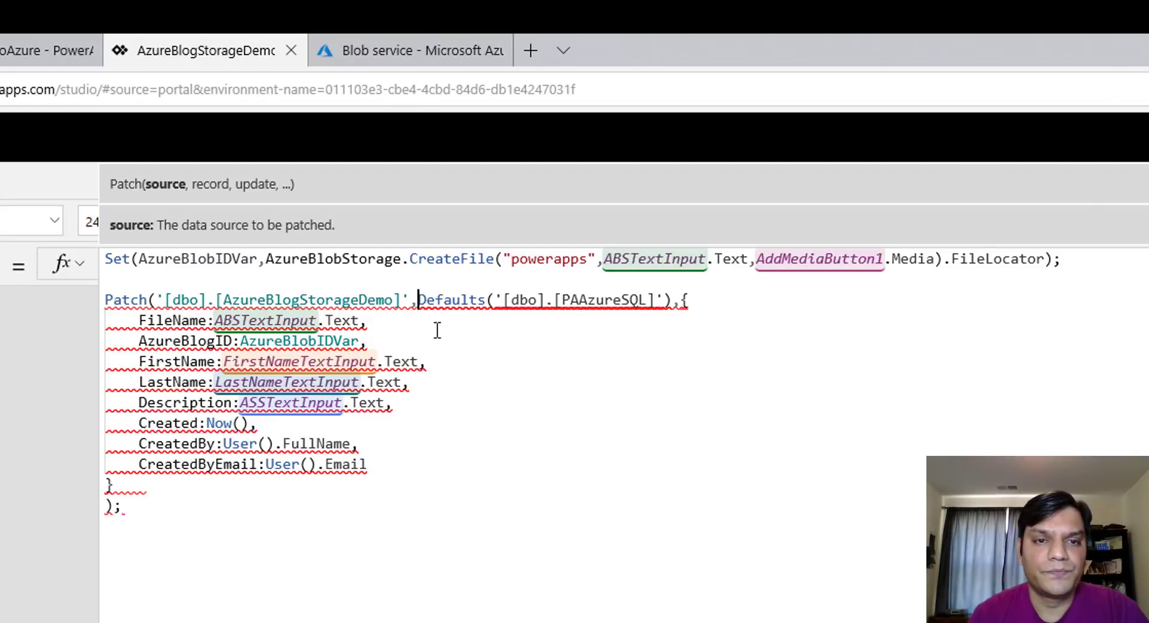
key("Right")
key("Right")
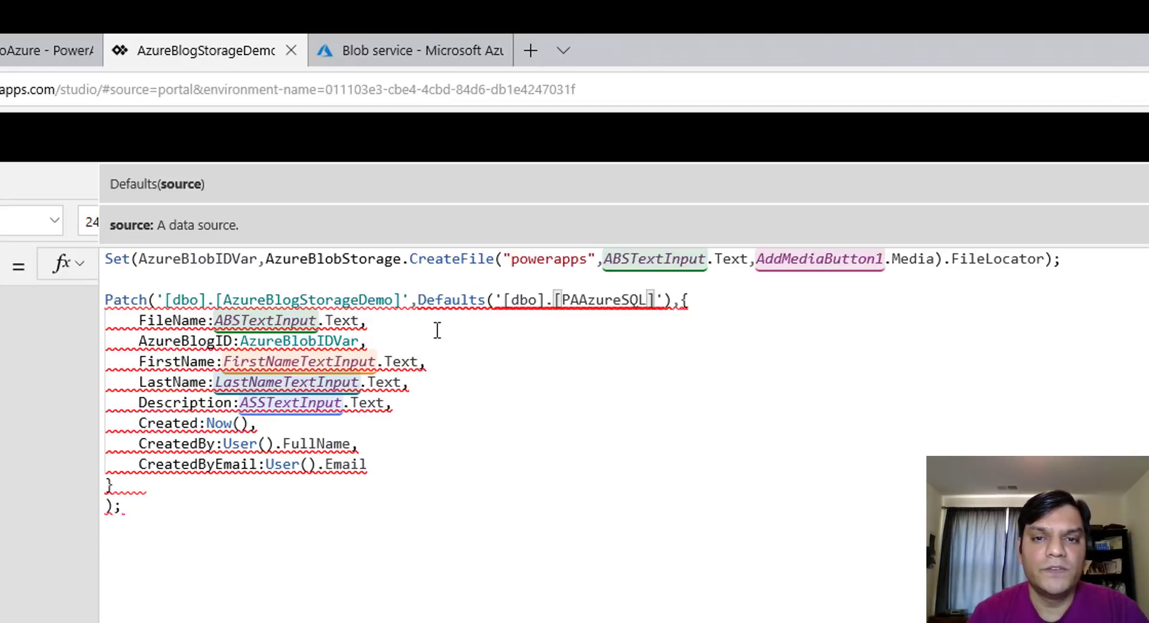
key("BackSpace")
key("BackSpace")
key("BackSpace")
key("BackSpace")
key("BackSpace")
key("BackSpace")
key("BackSpace")
key("BackSpace")
key("BackSpace")
key("BackSpace")
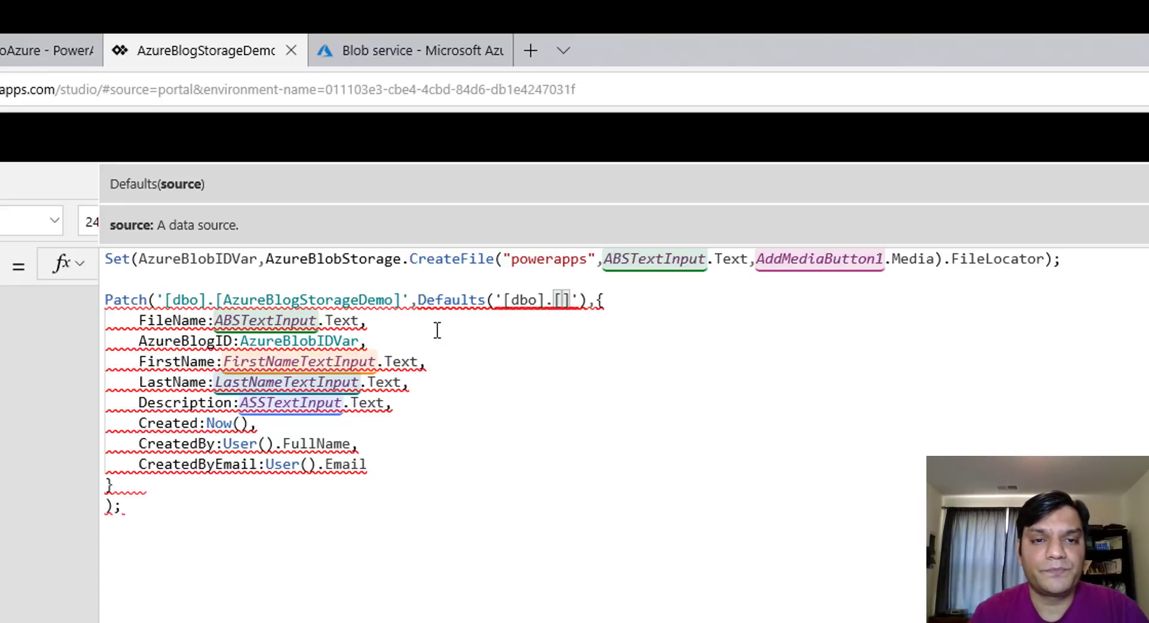
type("AzureBlogStorageDemo")
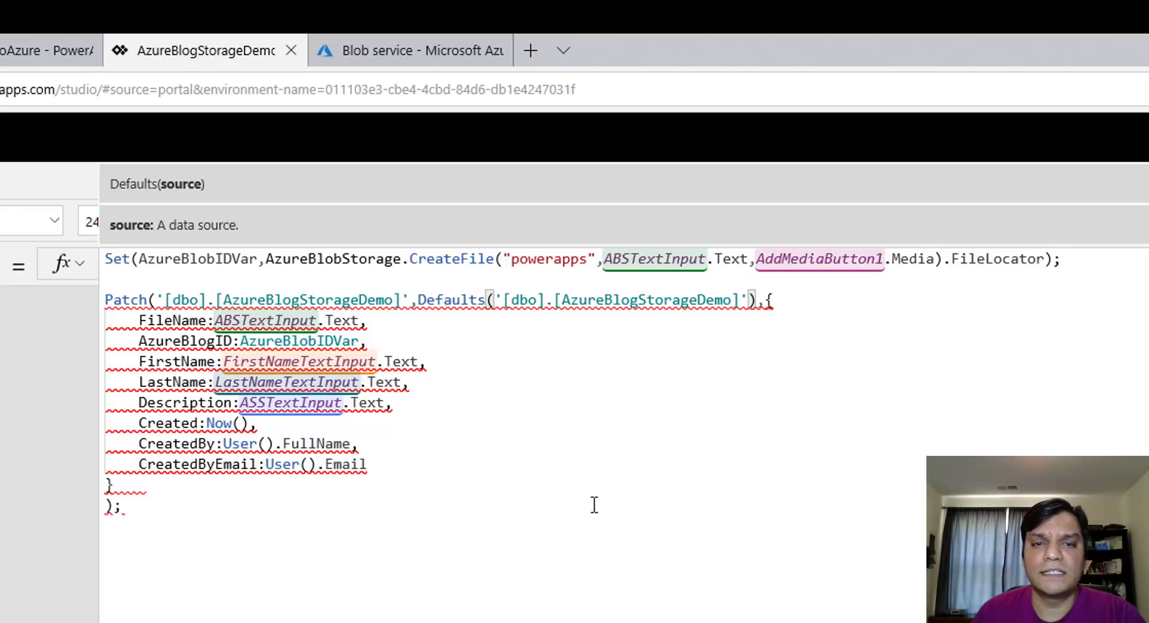
key("Escape")
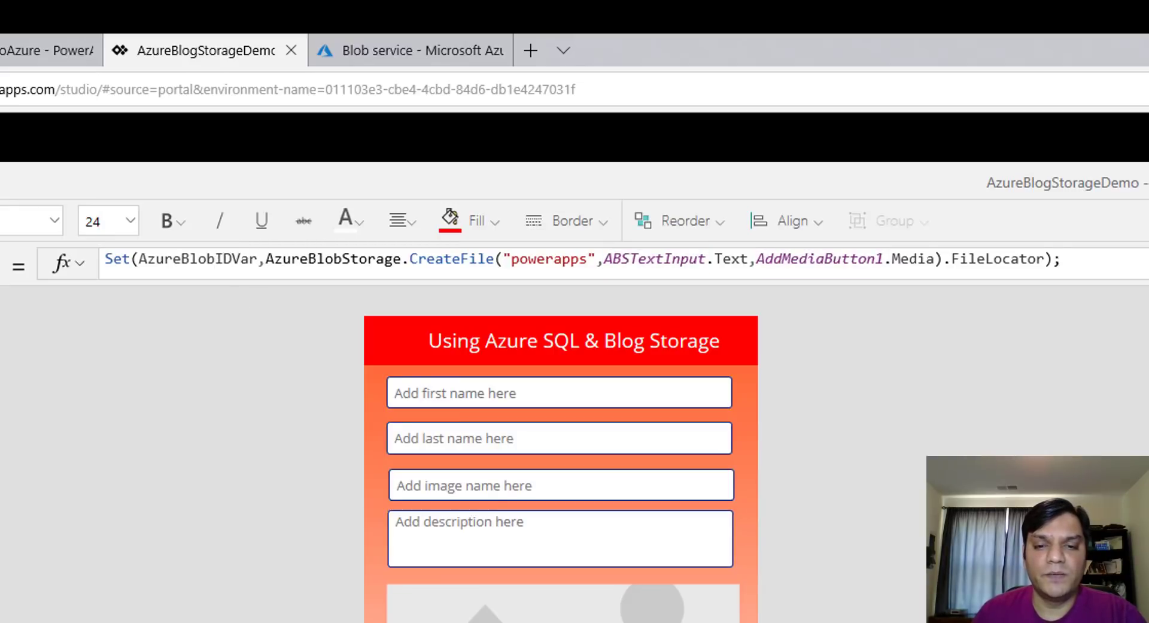
Change the Patch record's AzureBlogID value to the AzureBlobIDVar variable
left_click(750, 617)
left_click(561, 620)
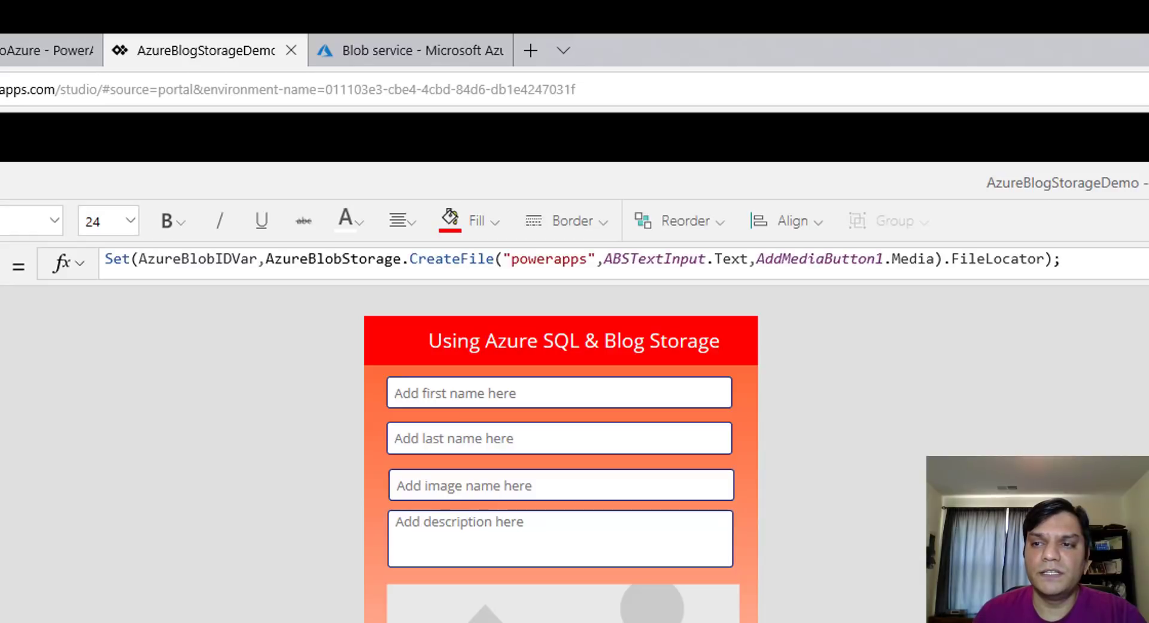
left_click(768, 303)
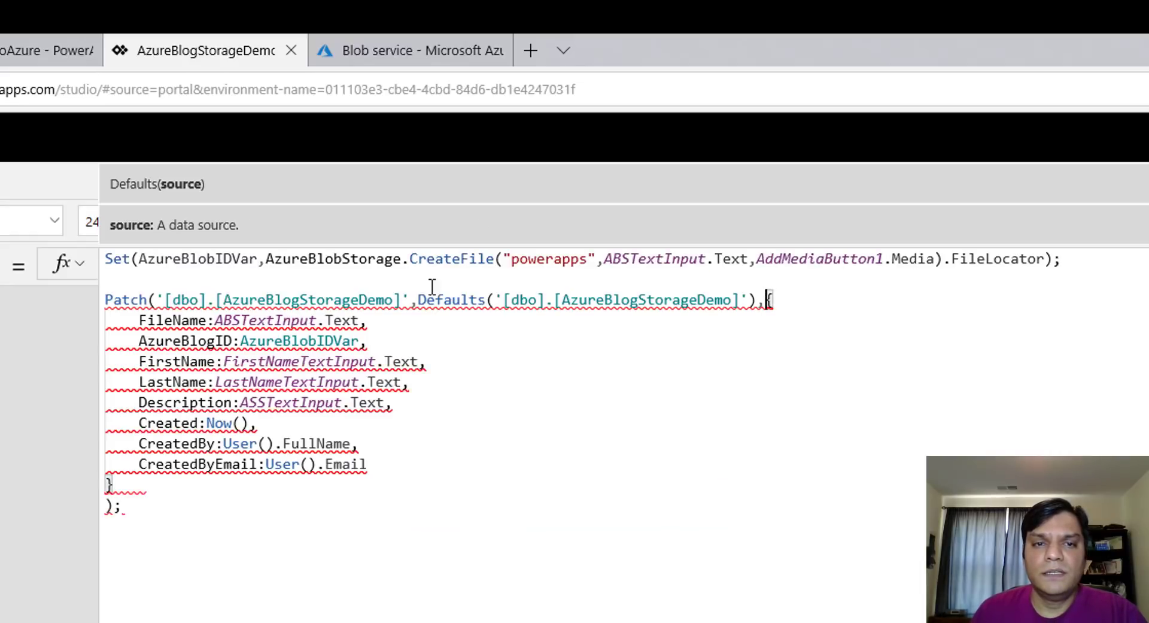
left_click(453, 340)
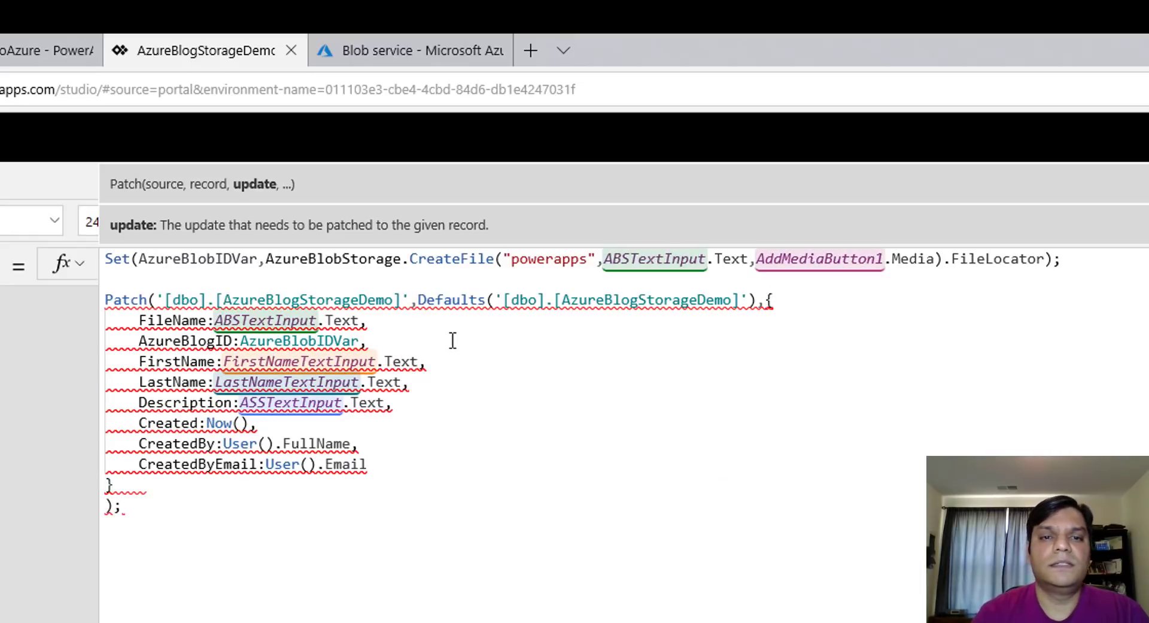
key("Left")
key("BackSpace")
key("BackSpace")
key("BackSpace")
key("BackSpace")
key("BackSpace")
key("BackSpace")
key("BackSpace")
key("BackSpace")
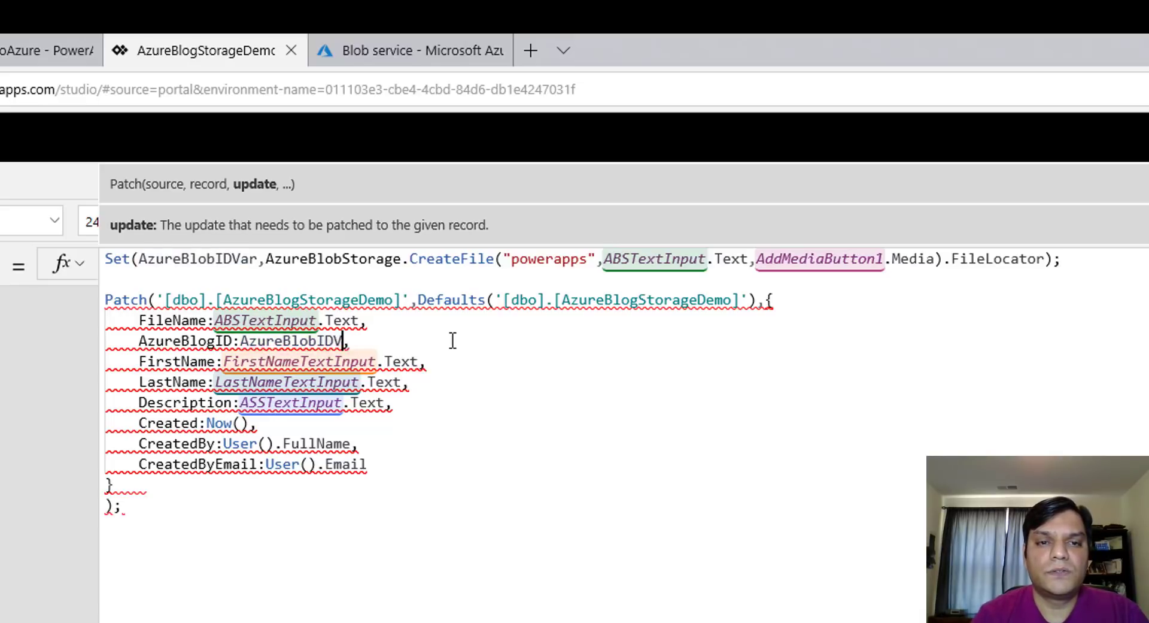
key("BackSpace")
key("BackSpace")
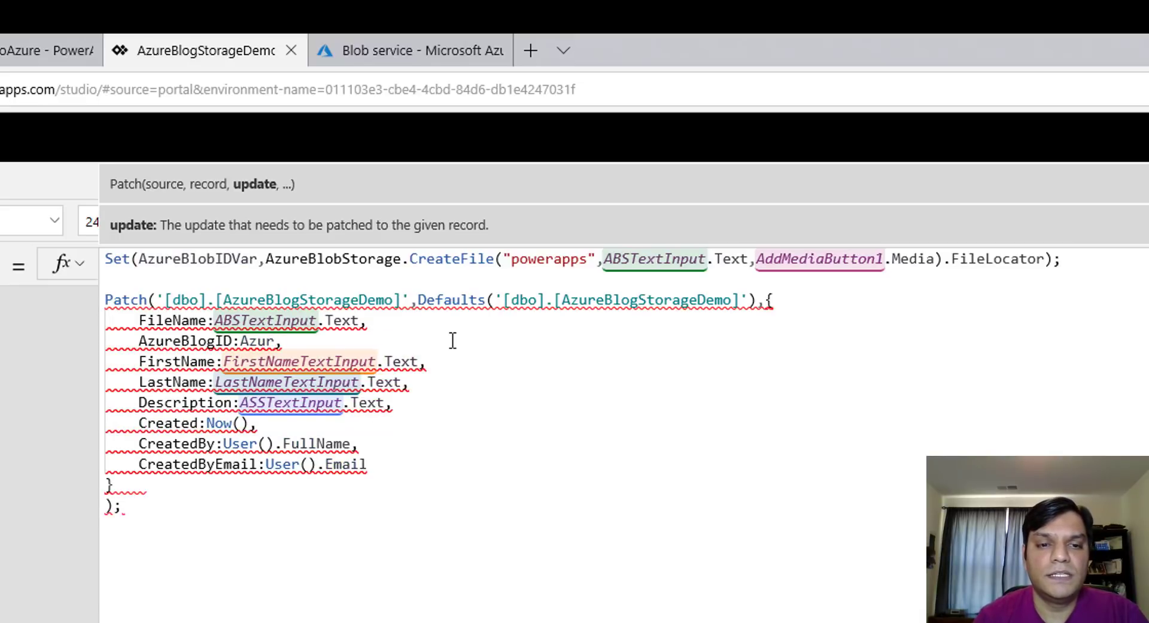
type("eblog")
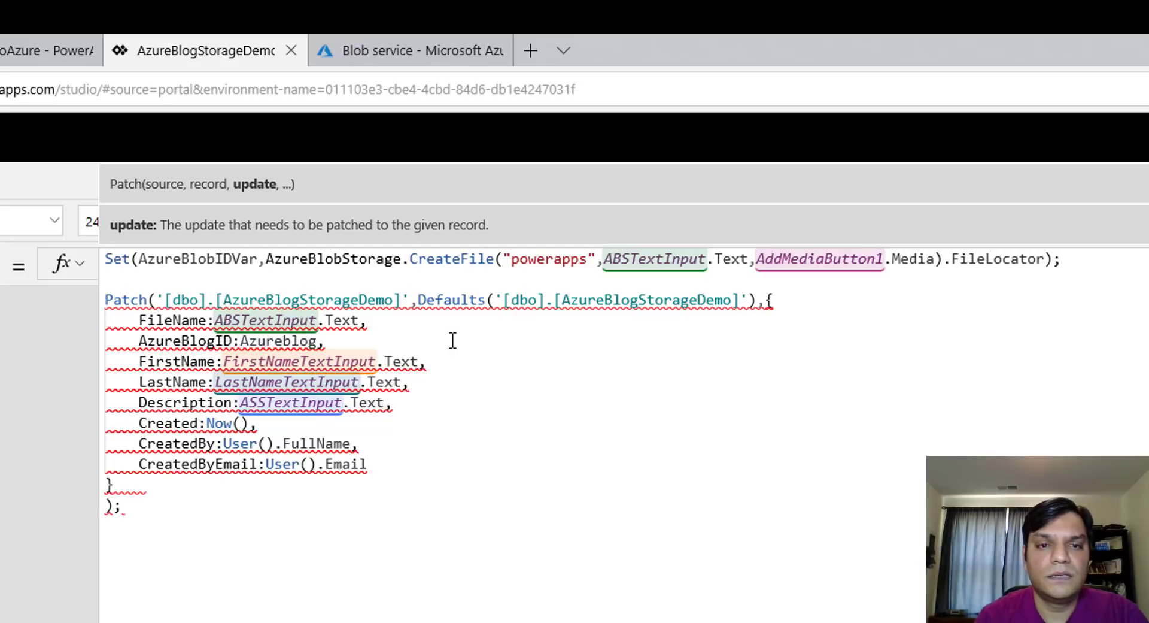
key("BackSpace")
type("bi")
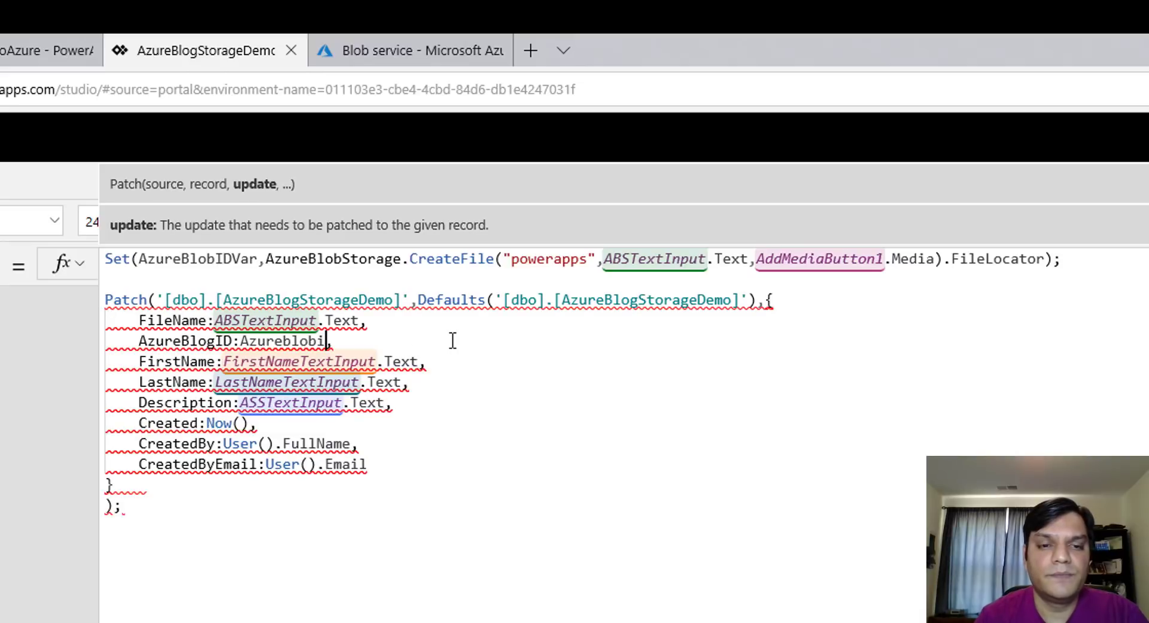
key("Tab")
key("Up")
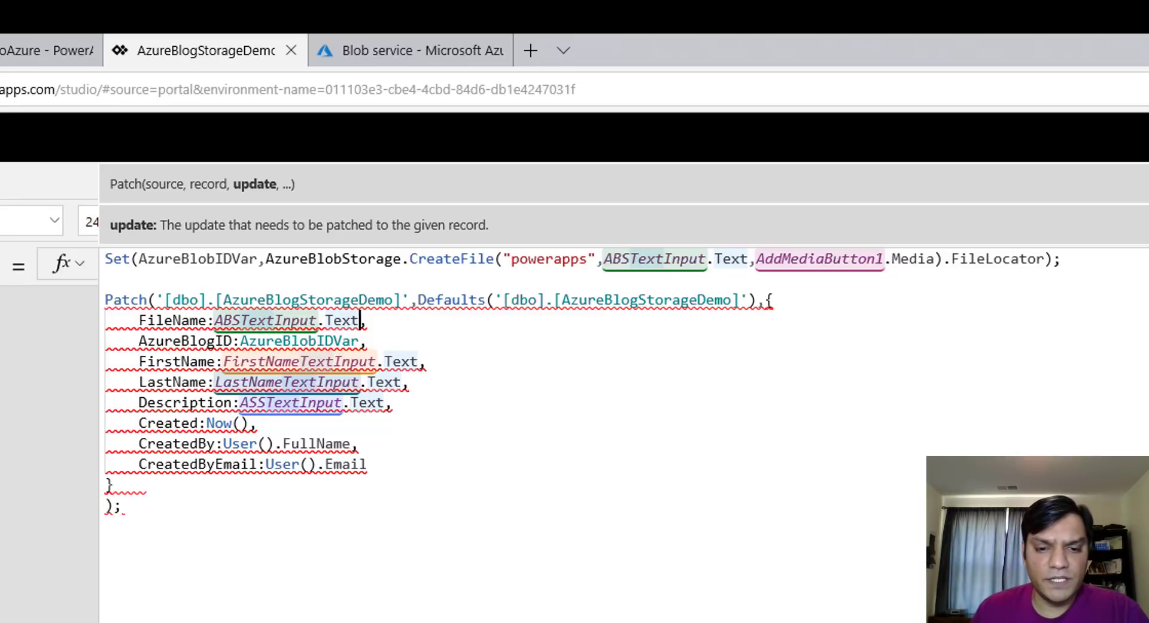
Check the CREATE TABLE column names in SSMS, then return to PowerApps
key("alt+Tab")
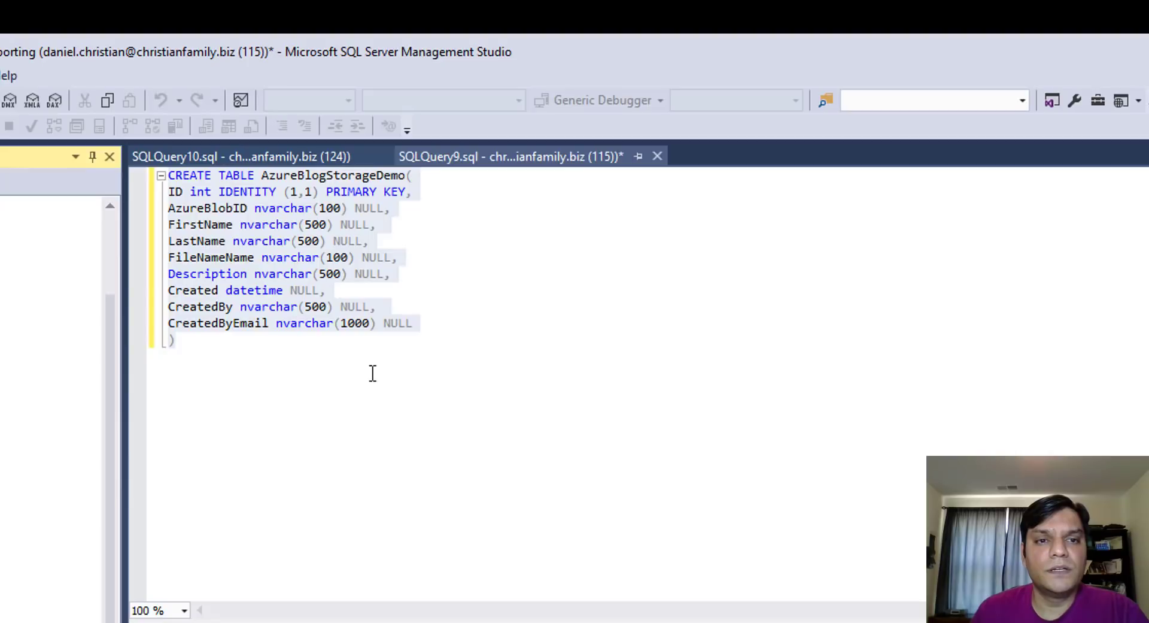
left_click(373, 372)
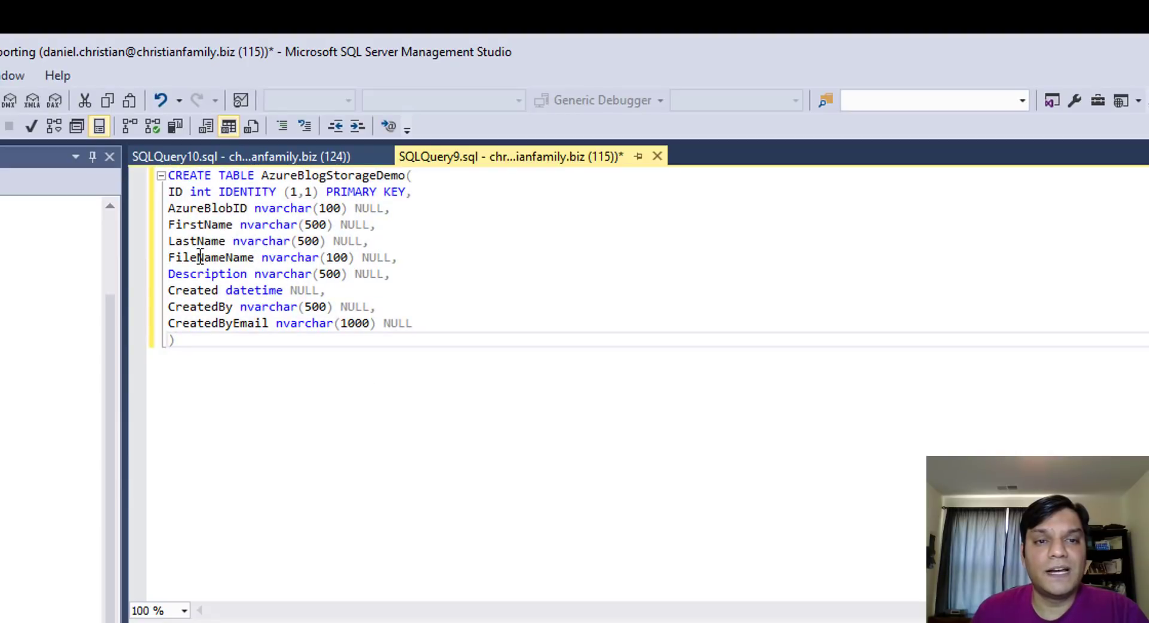
key("alt+Tab")
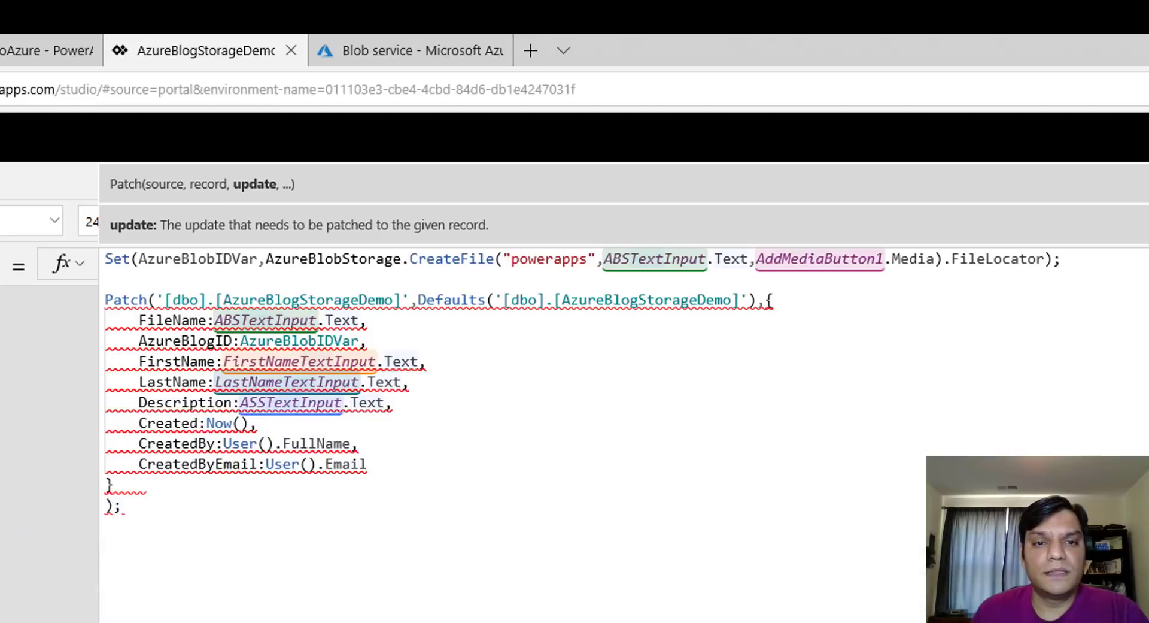
Edit the FirstName field line in the Patch record, restoring the FirstName label
left_click(183, 371)
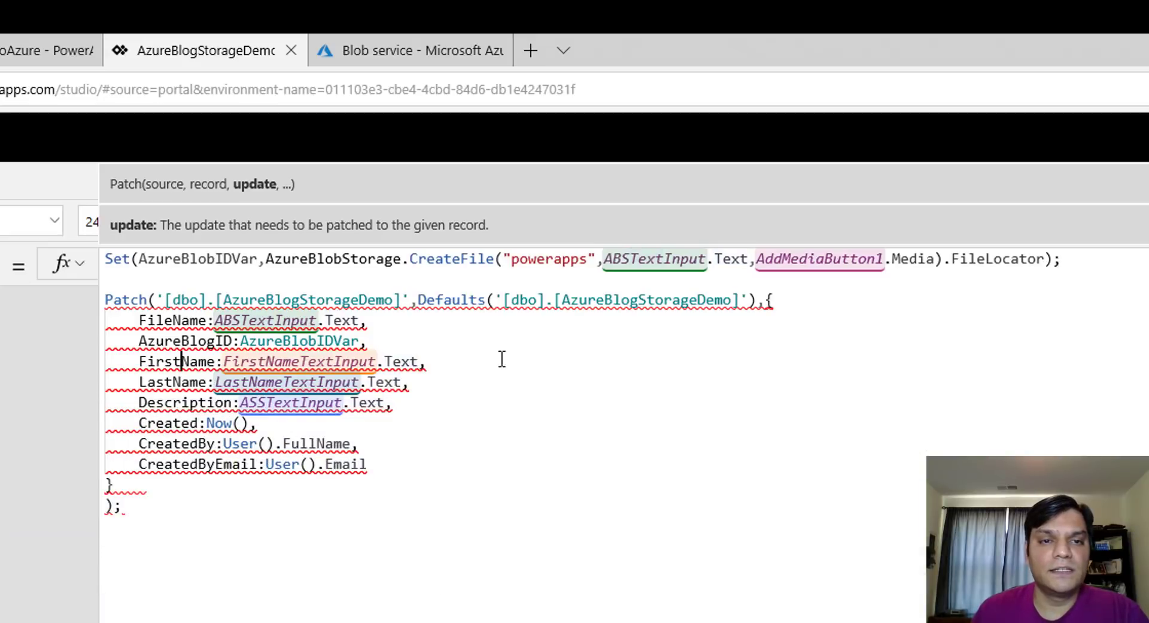
type("N")
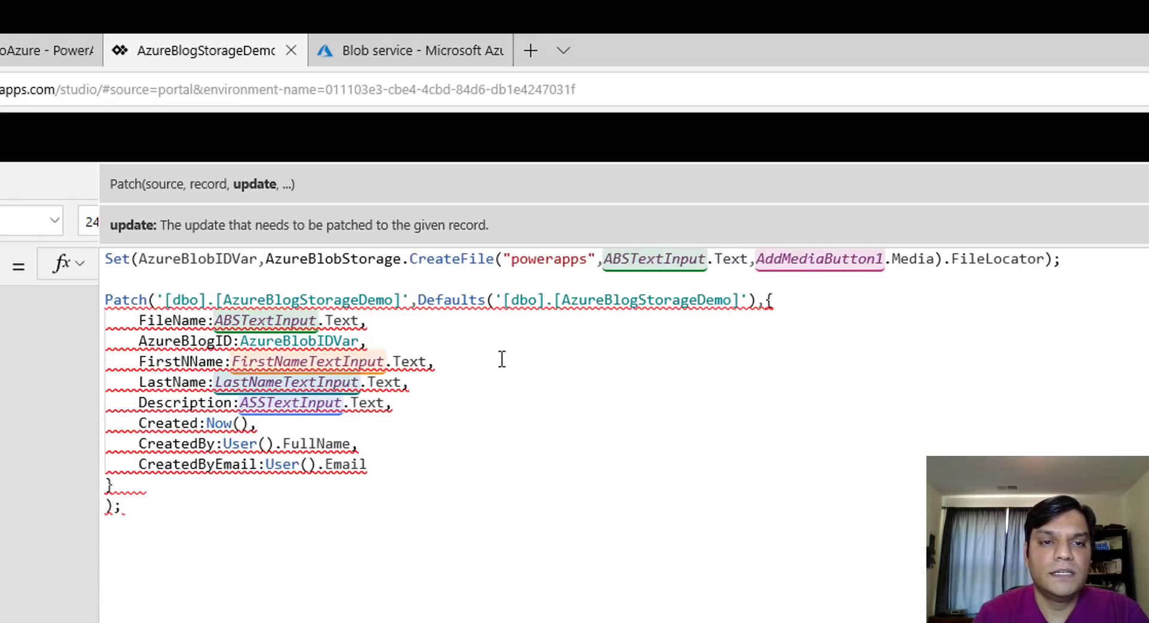
type("ame")
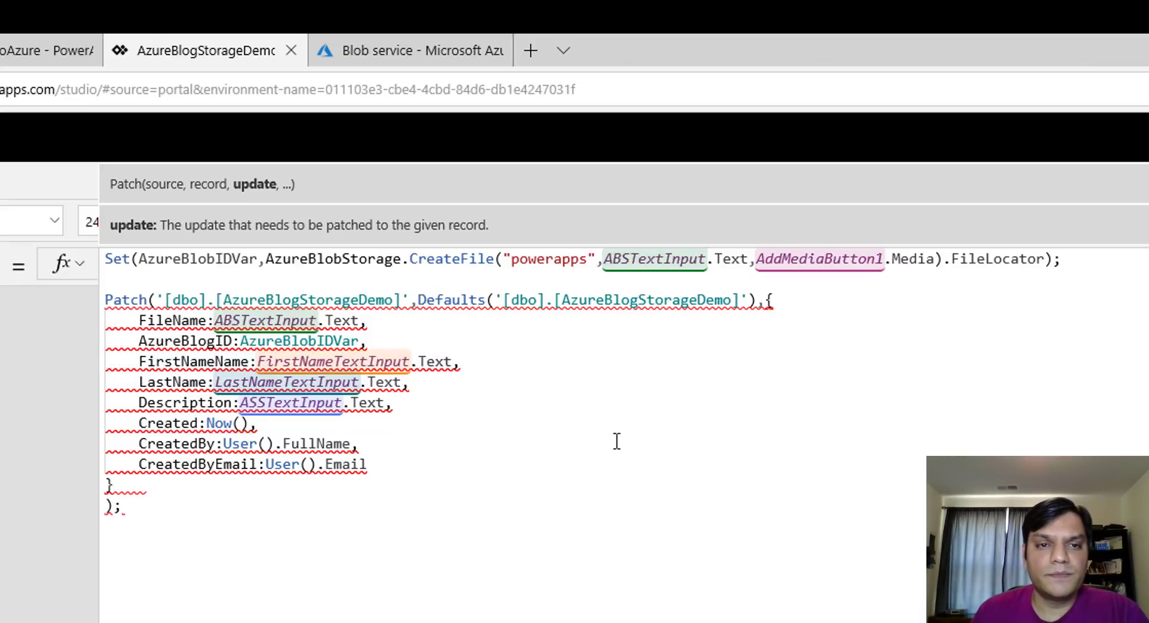
key("Right")
key("Right")
key("Right")
key("Right")
key("Right")
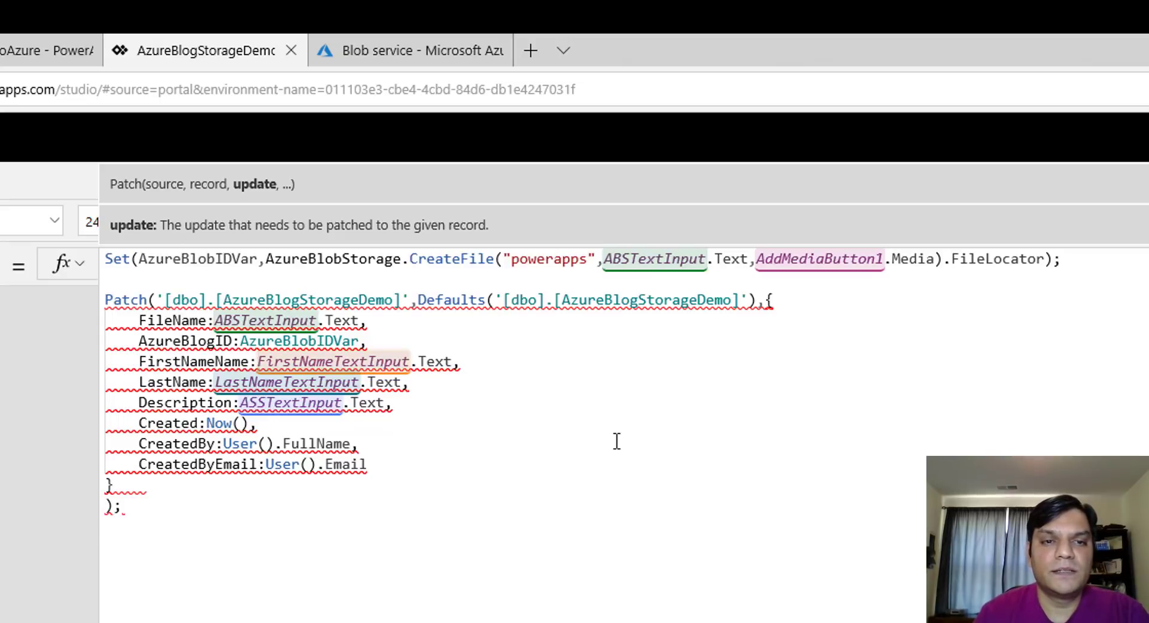
key("Return")
key("Left")
key("Left")
key("Left")
key("Left")
key("Left")
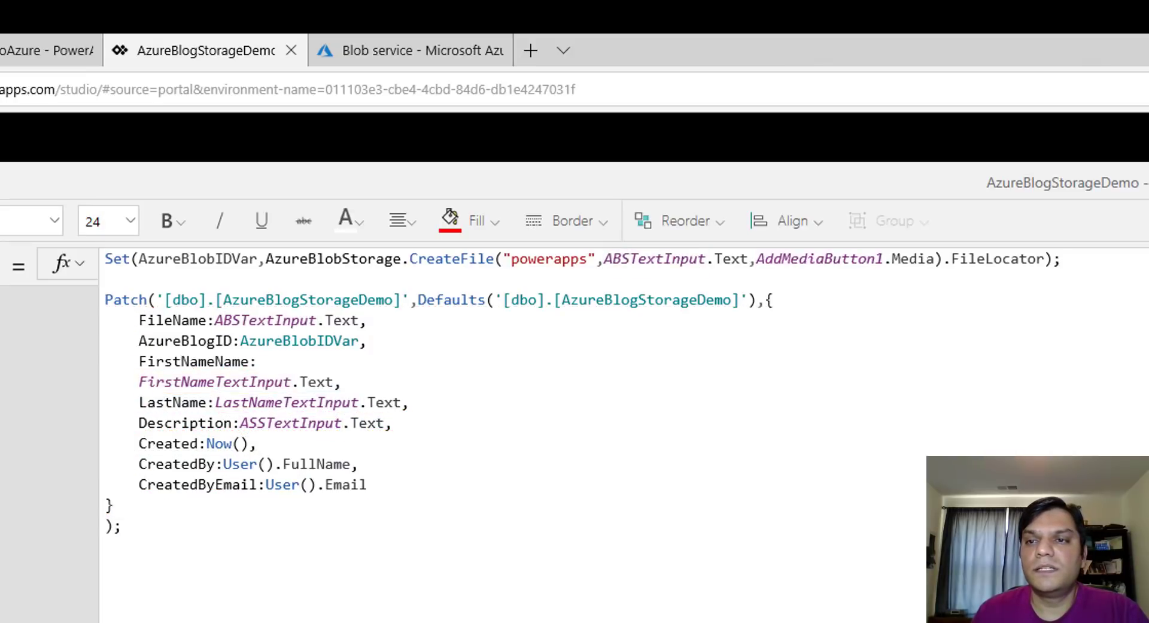
key("Left")
key("BackSpace")
key("BackSpace")
key("BackSpace")
key("BackSpace")
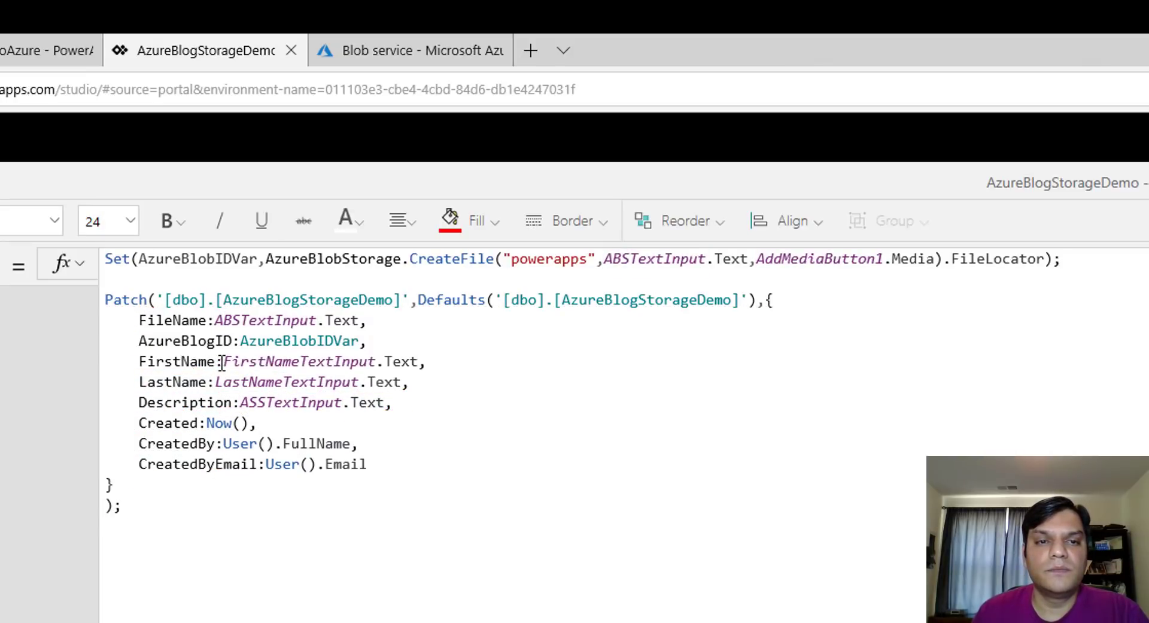
left_click(223, 363)
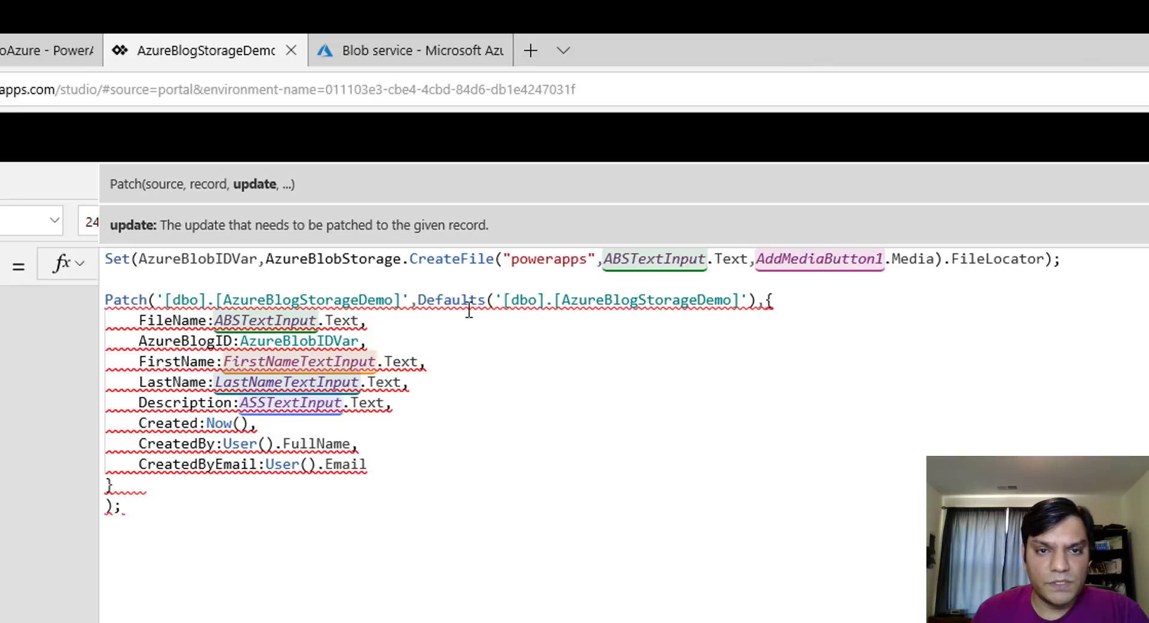
Add a FileNameName field set to ABSTextInput.Text after the AzureBlogID line
left_click(453, 340)
key("Return")
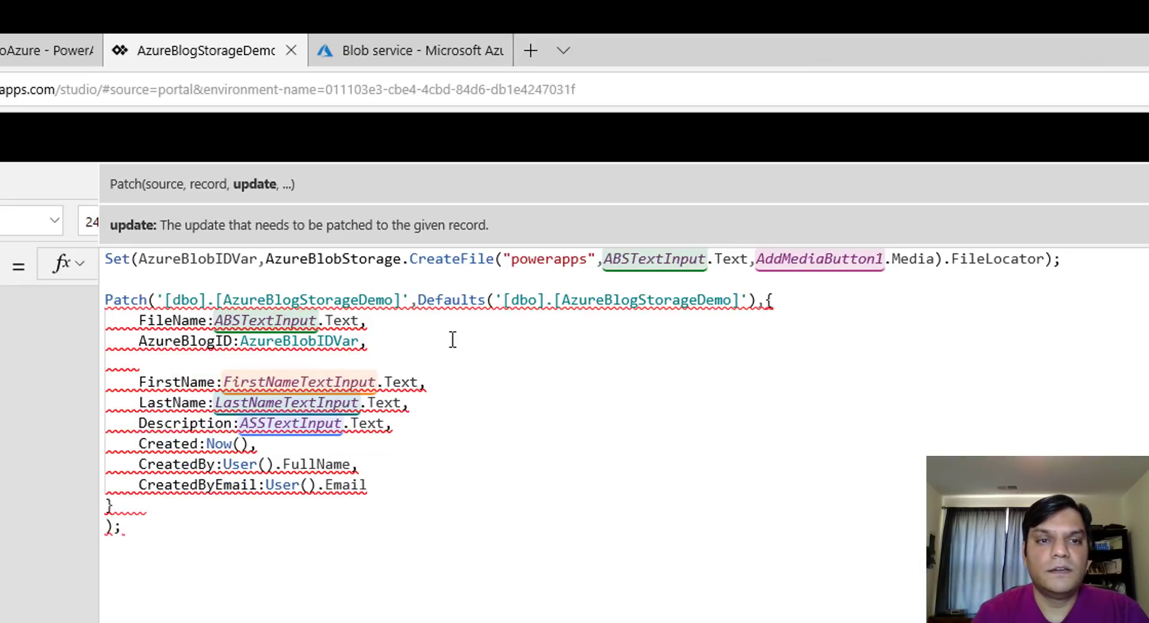
type("FileN")
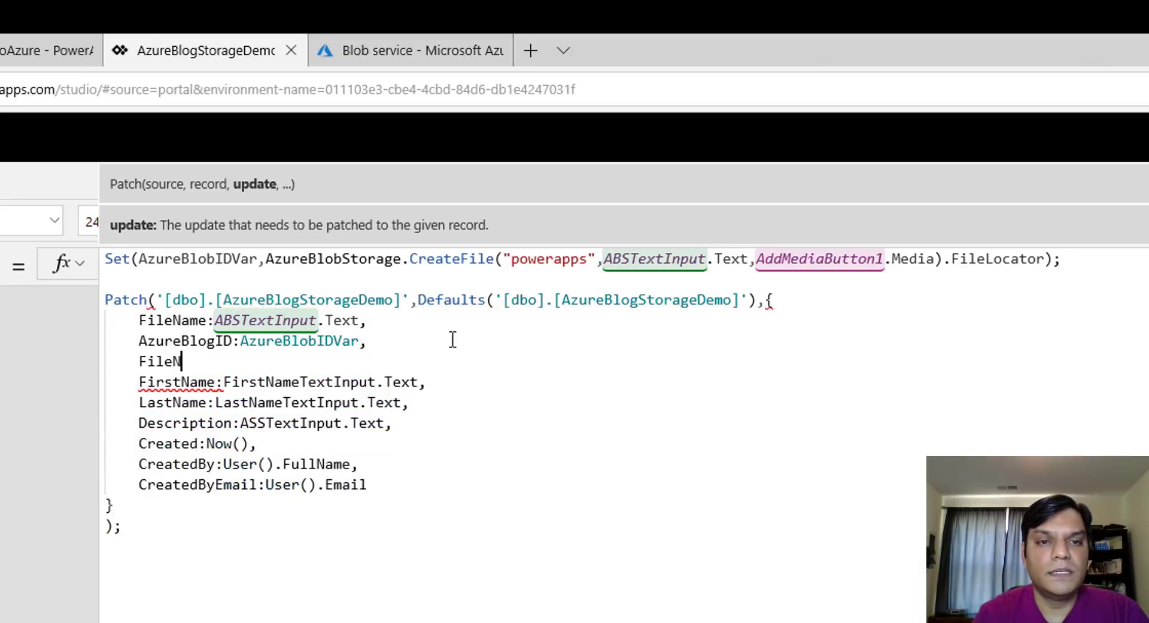
type("ame")
type("e:")
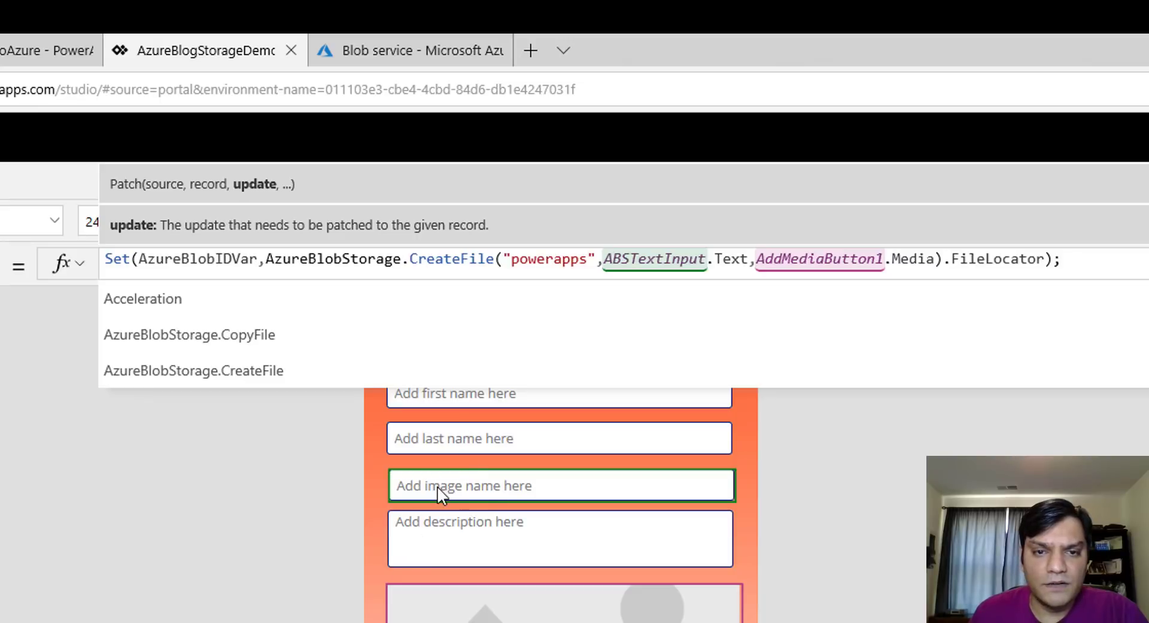
left_click(487, 487)
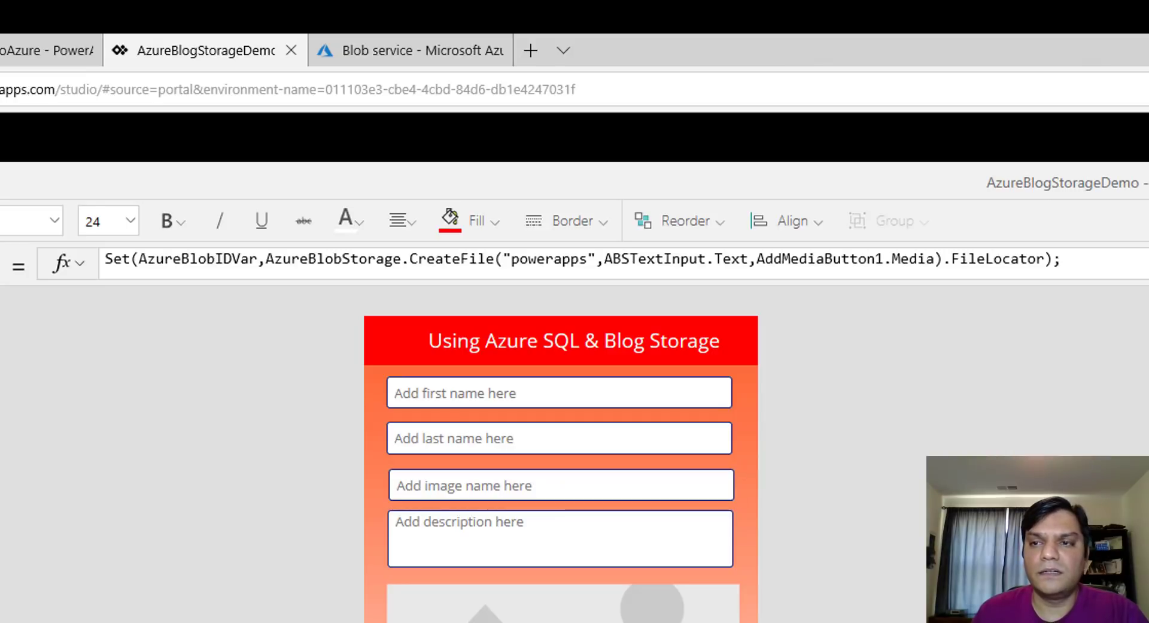
left_click(883, 263)
left_click(339, 353)
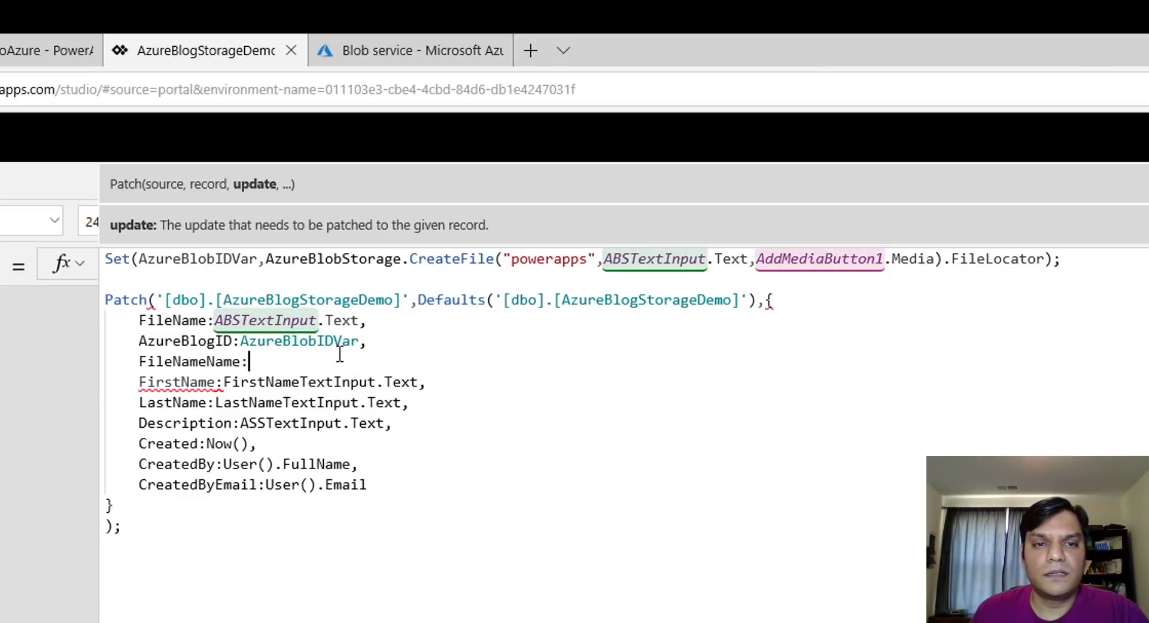
type("ABSTextInput.")
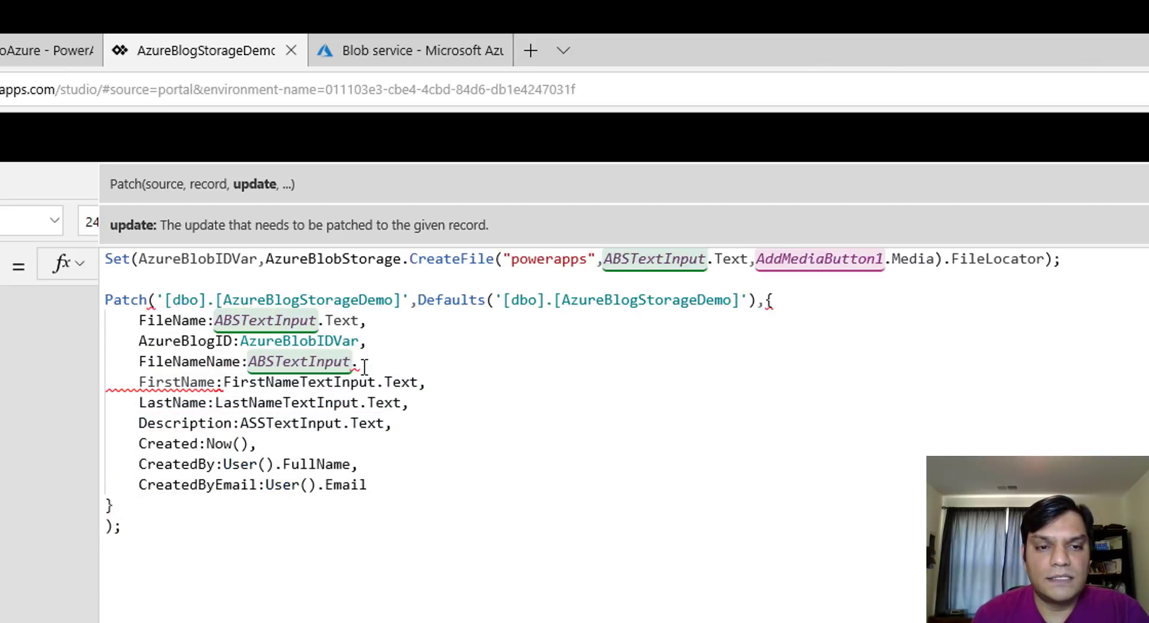
type("Text")
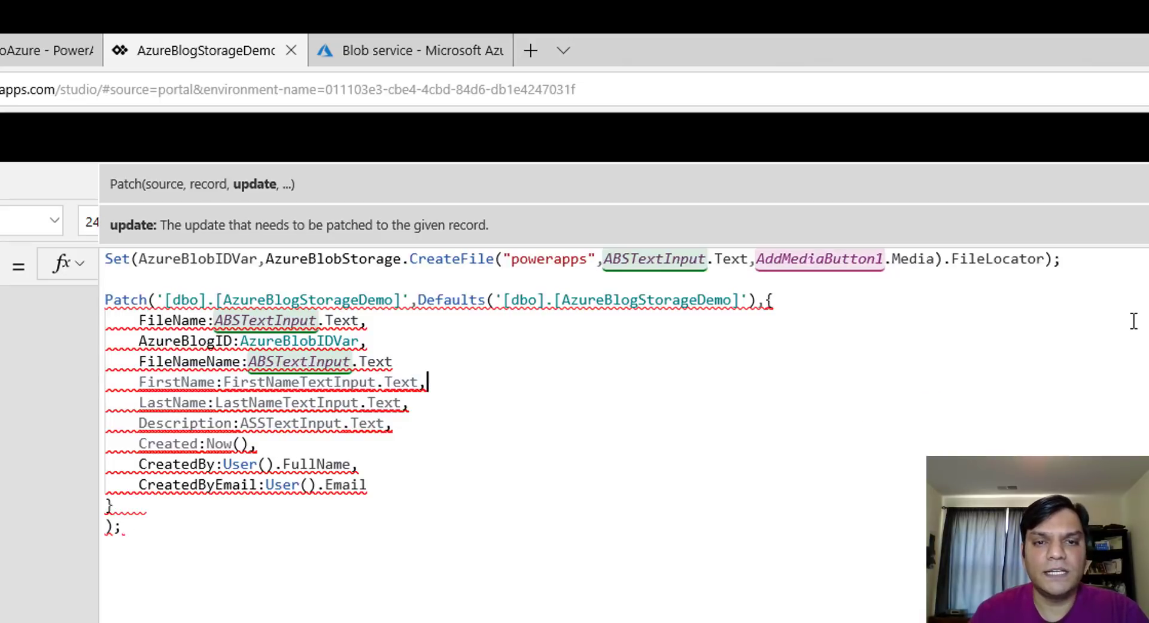
Add a comma after ABSTextInput.Text and set the FirstName value to FirstNameTextInput.Text
key("BackSpace")
key("BackSpace")
key("BackSpace")
key("BackSpace")
key("BackSpace")
key("BackSpace")
key("BackSpace")
key("BackSpace")
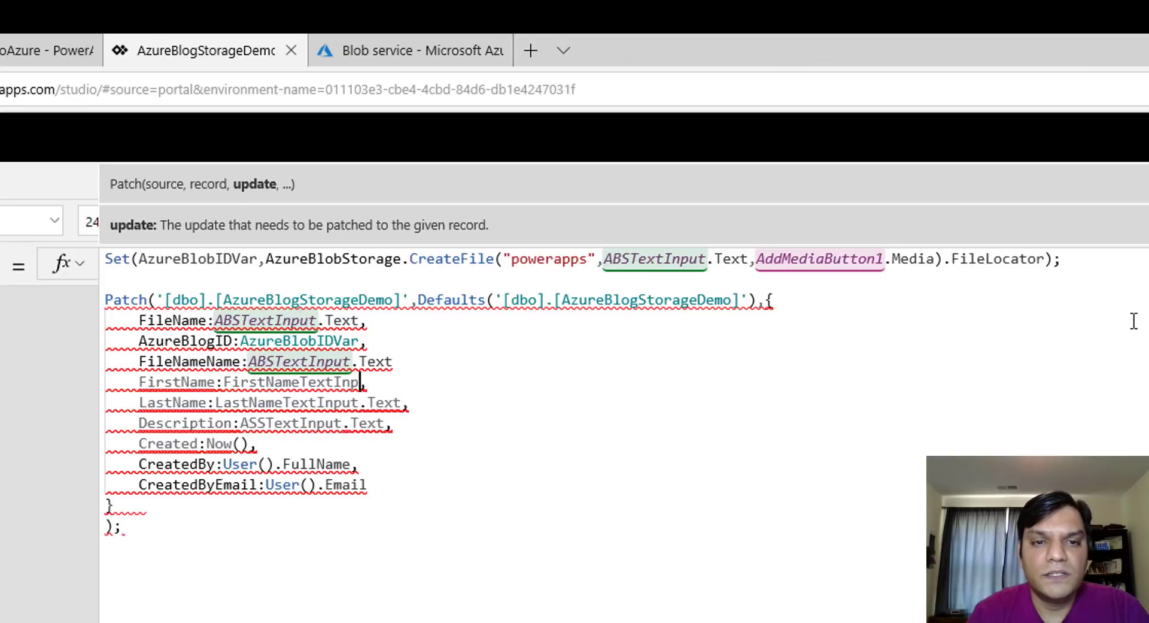
key("BackSpace")
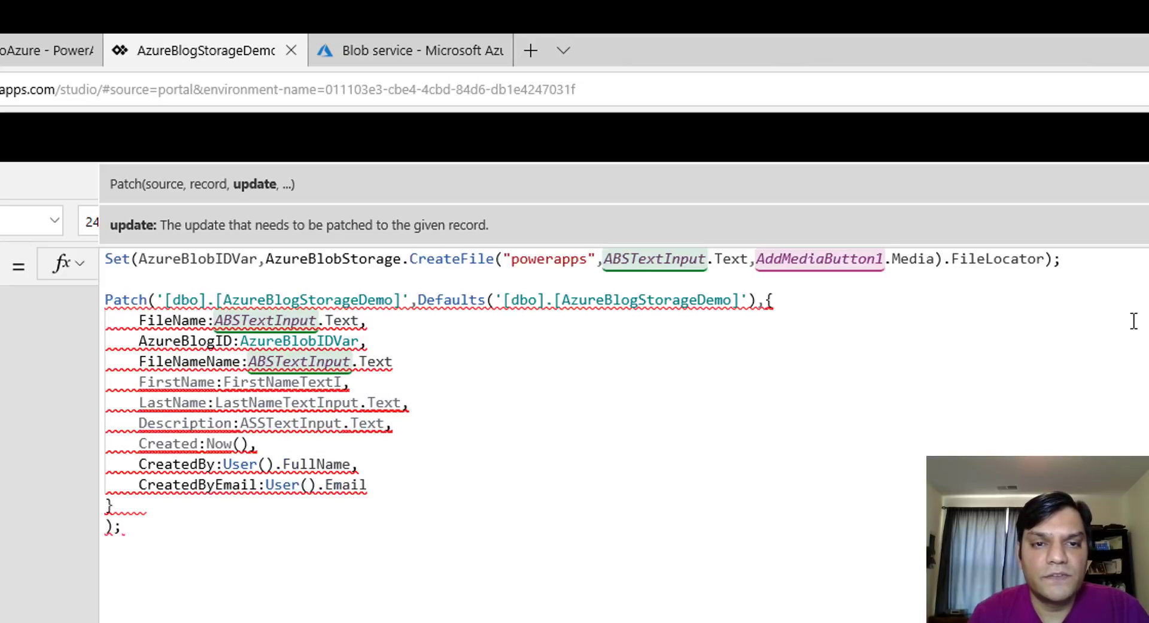
key("BackSpace")
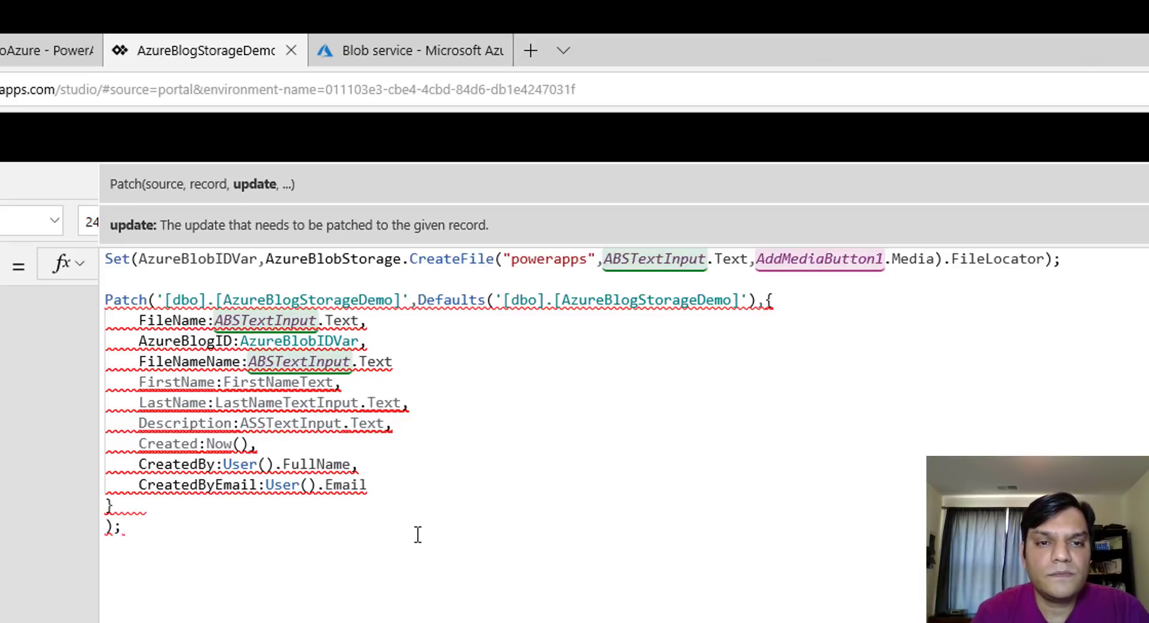
key("BackSpace")
key("BackSpace")
key("BackSpace")
key("BackSpace")
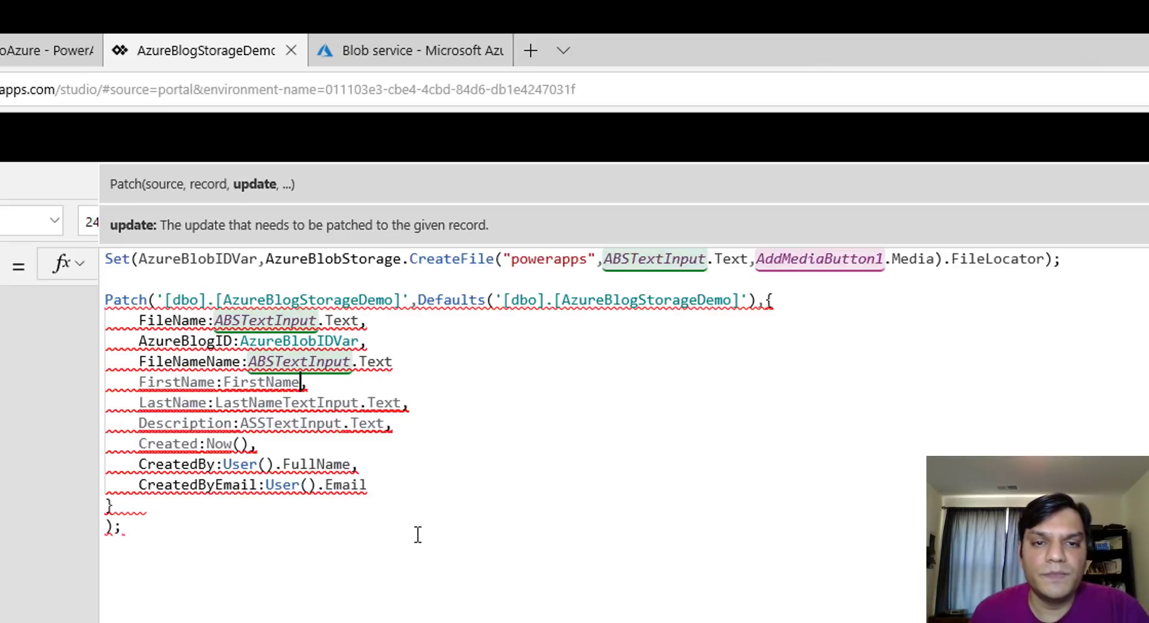
left_click(412, 363)
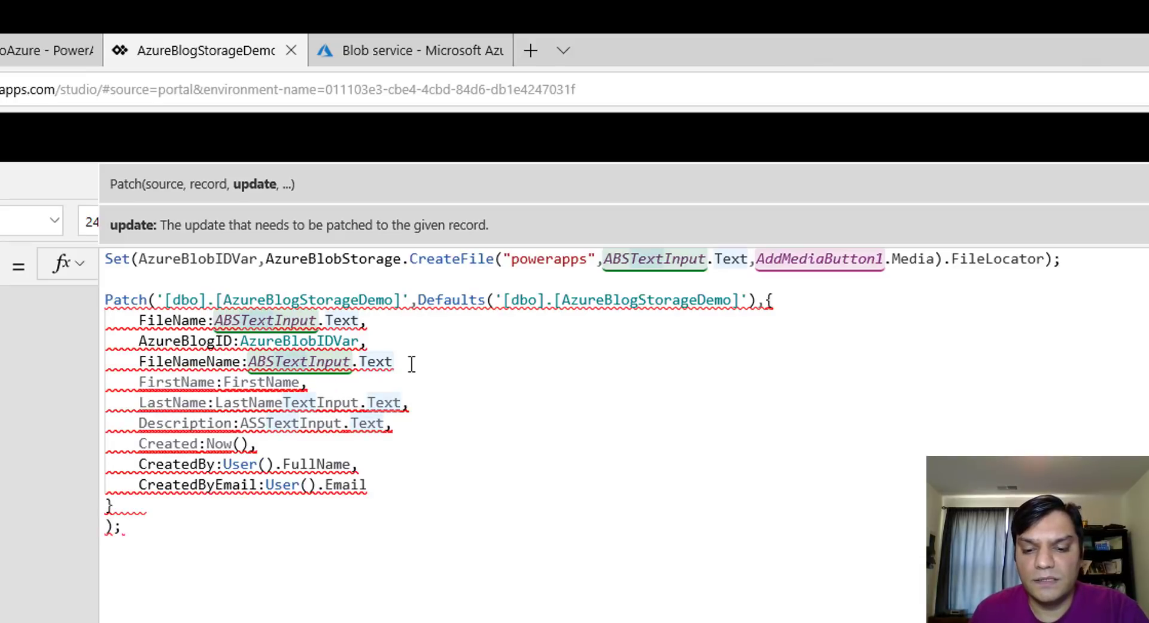
type(",")
key("Down")
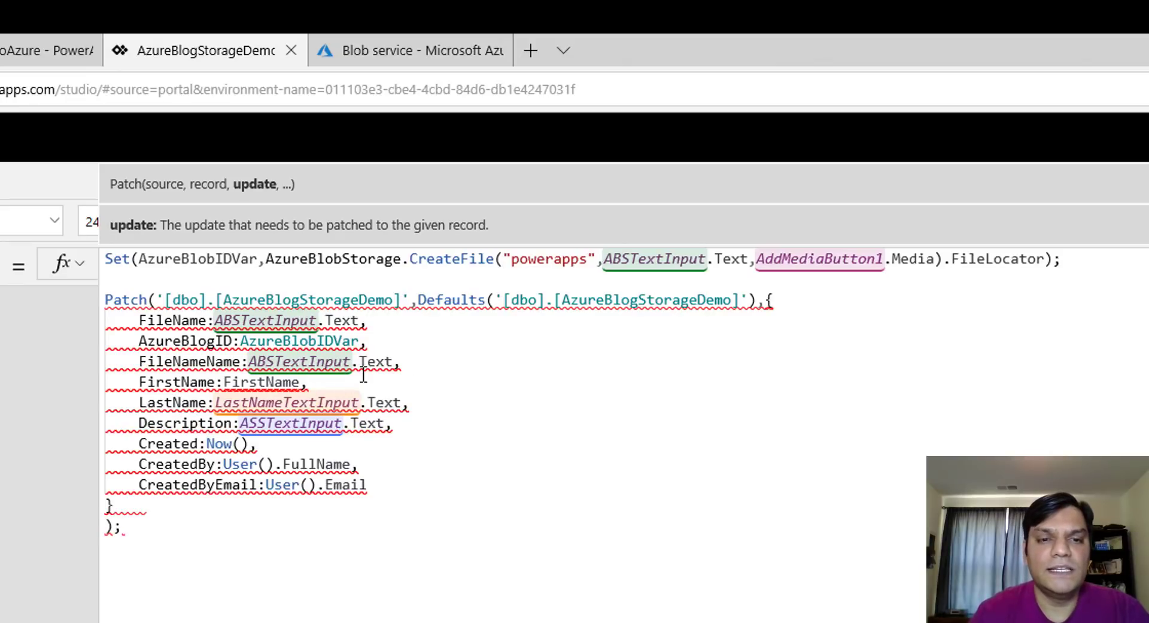
key("Left")
type("TextInput.")
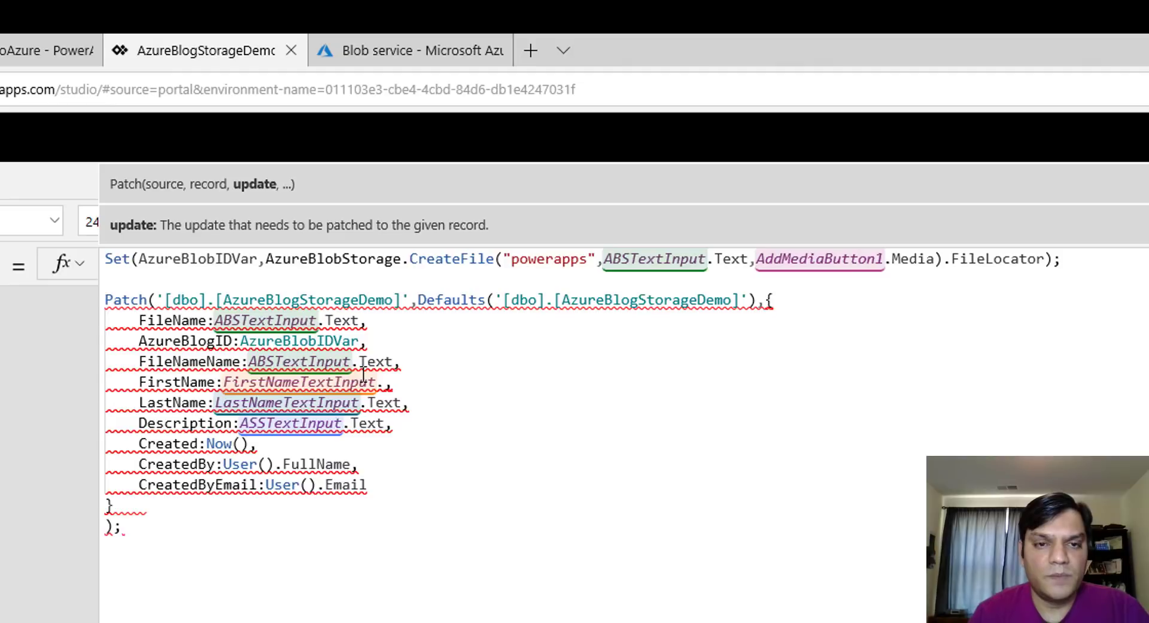
type("Text")
Remove the trailing semicolon and check the Description line's input reference on the canvas
left_click(274, 542)
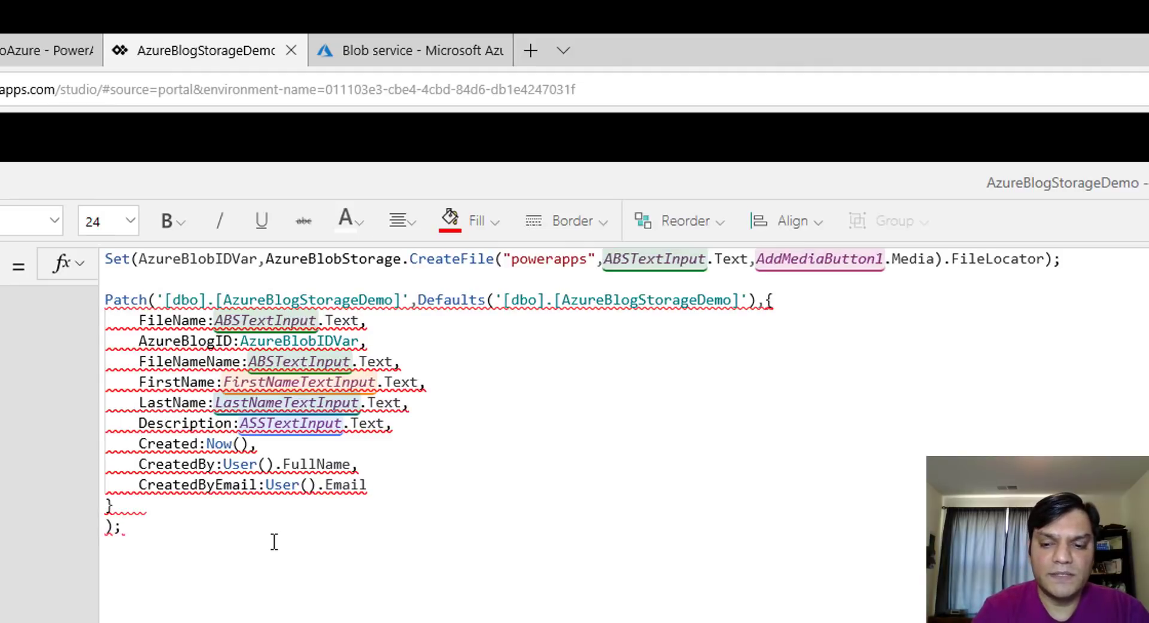
key("BackSpace")
left_click(423, 387)
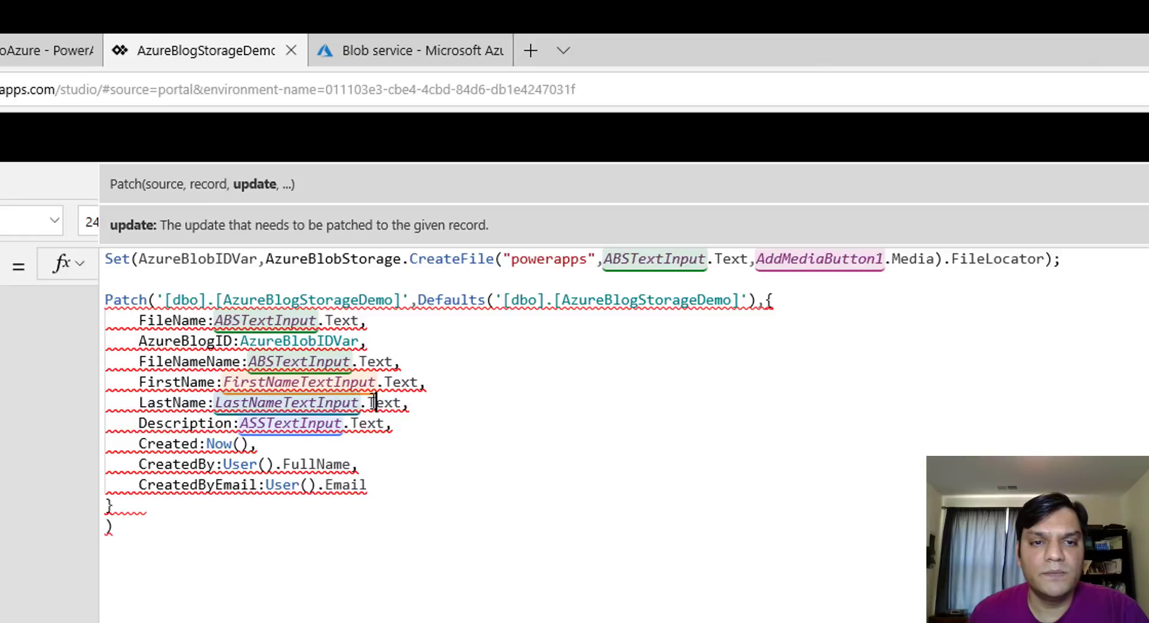
mouse_move(344, 396)
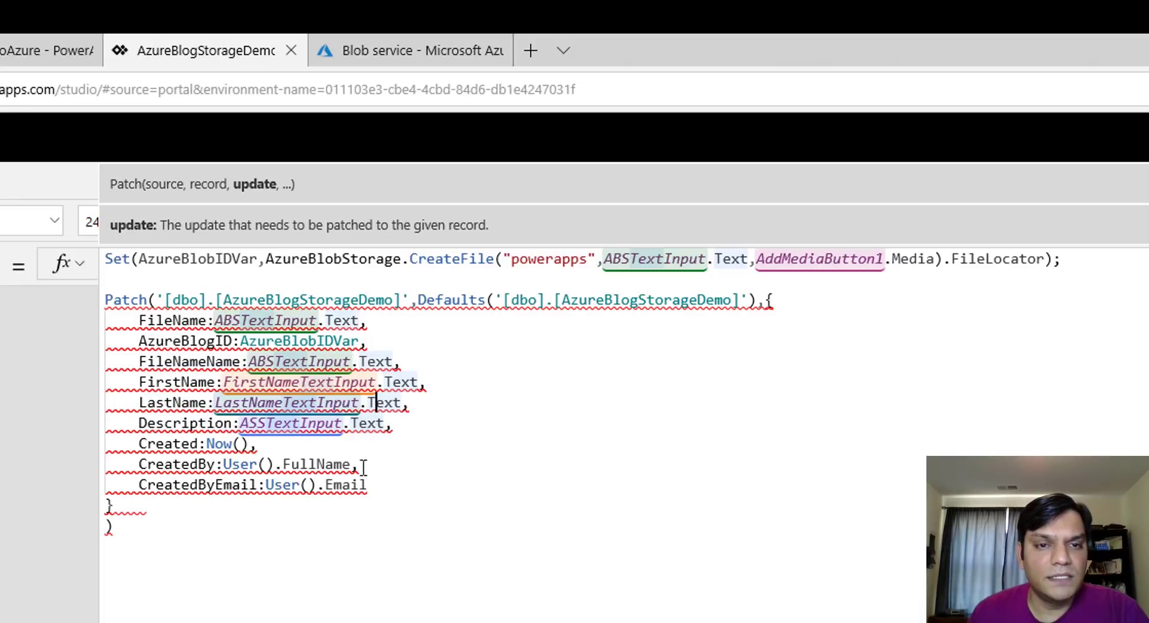
left_click(241, 423)
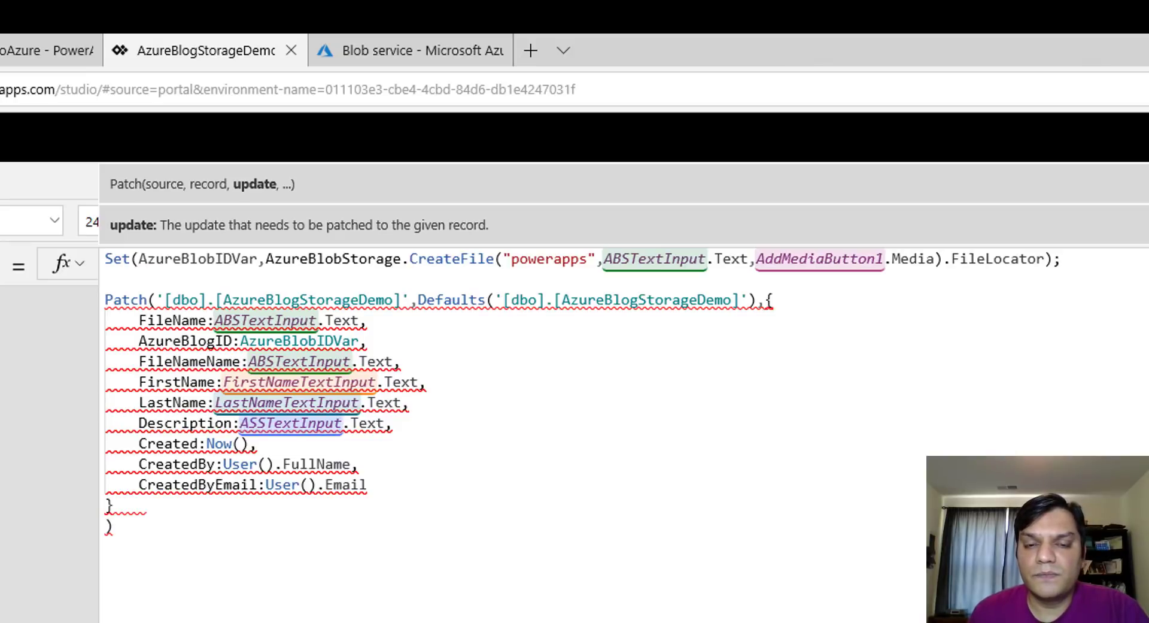
left_click(485, 555)
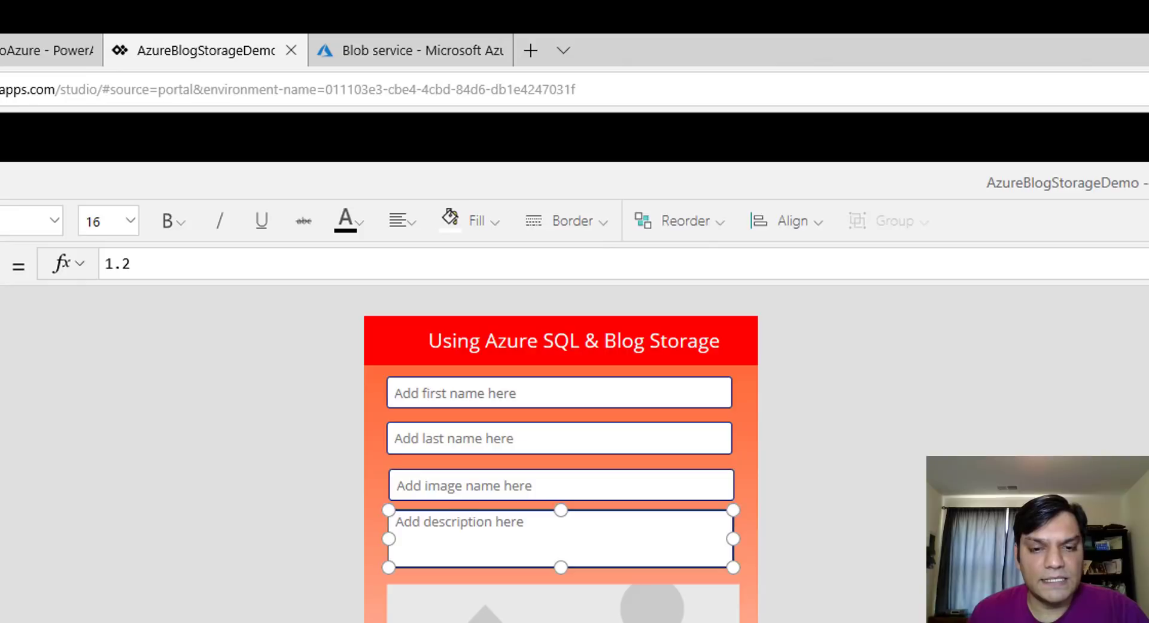
Read the Submit formula's error that column AzureBlogID doesn't exist, then switch to SSMS
left_click(1072, 454)
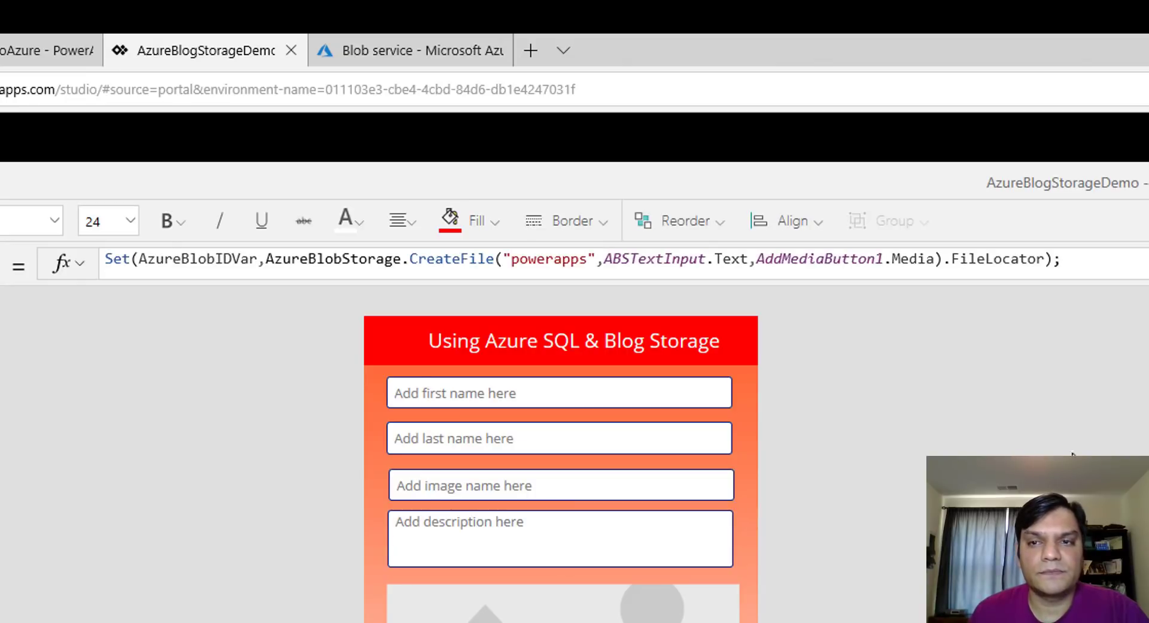
left_click(667, 439)
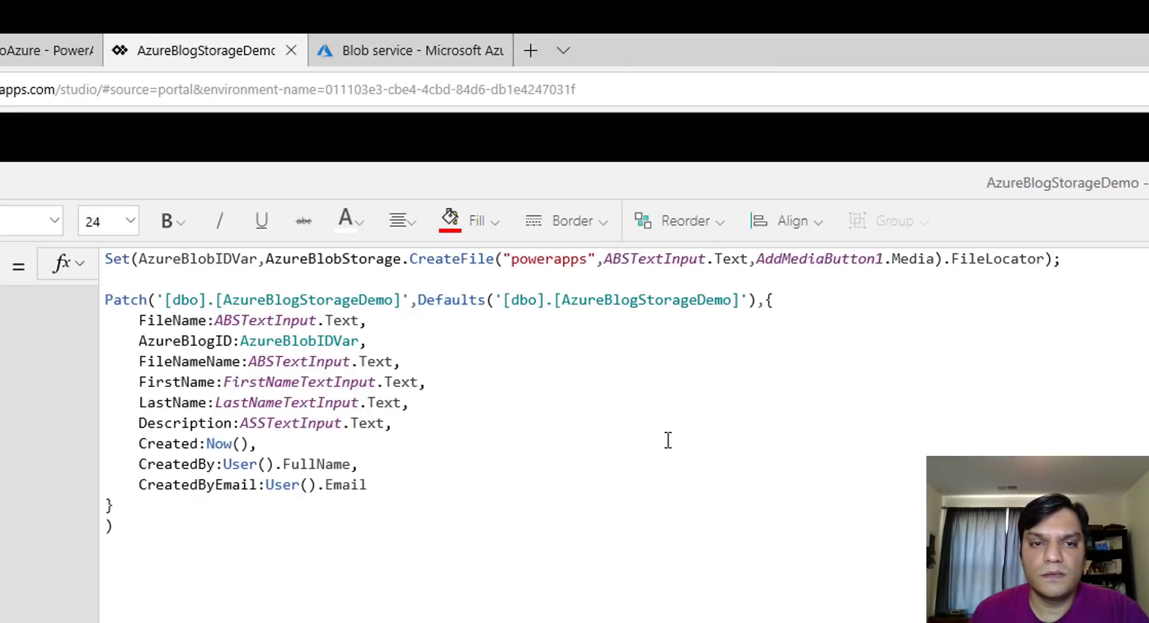
left_click(344, 429)
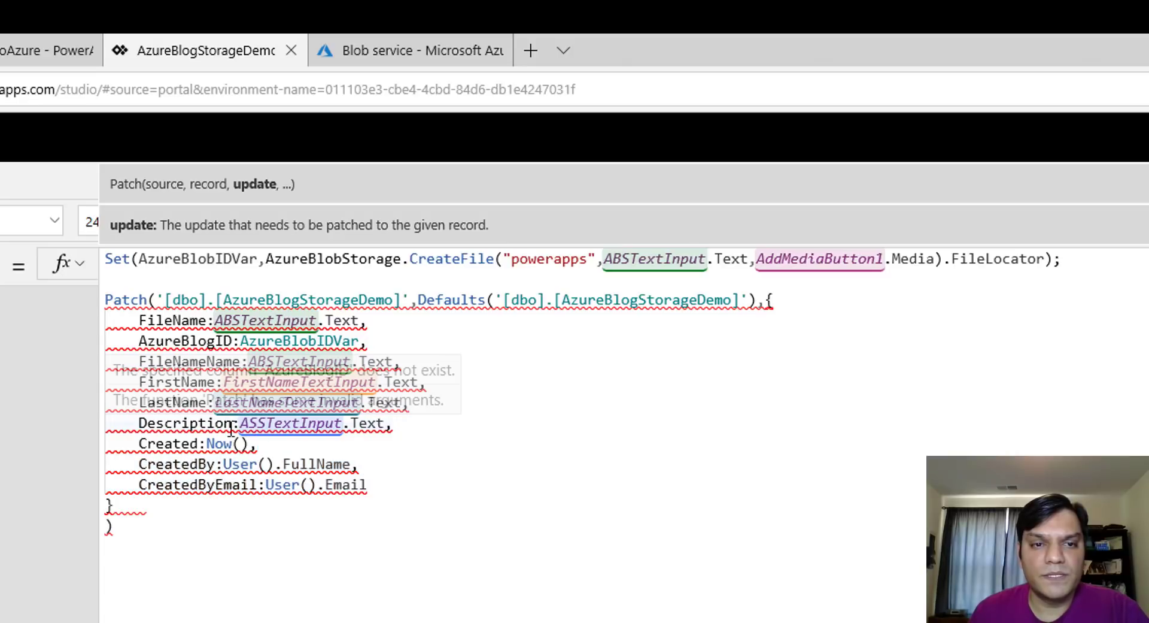
left_click(618, 541)
mouse_move(183, 429)
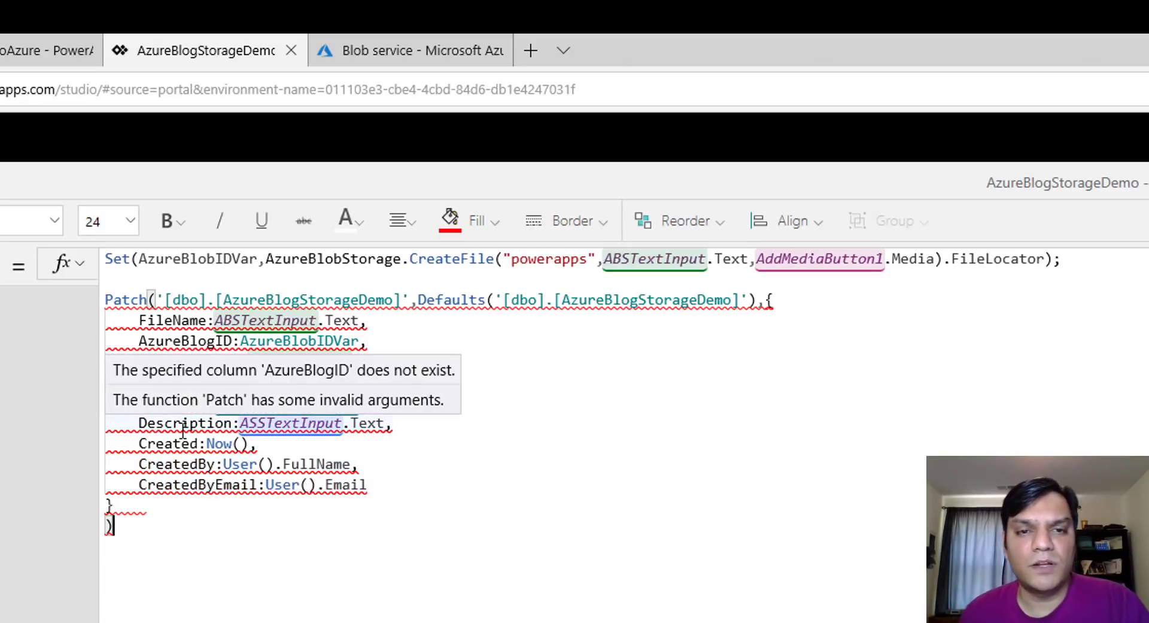
left_click(732, 441)
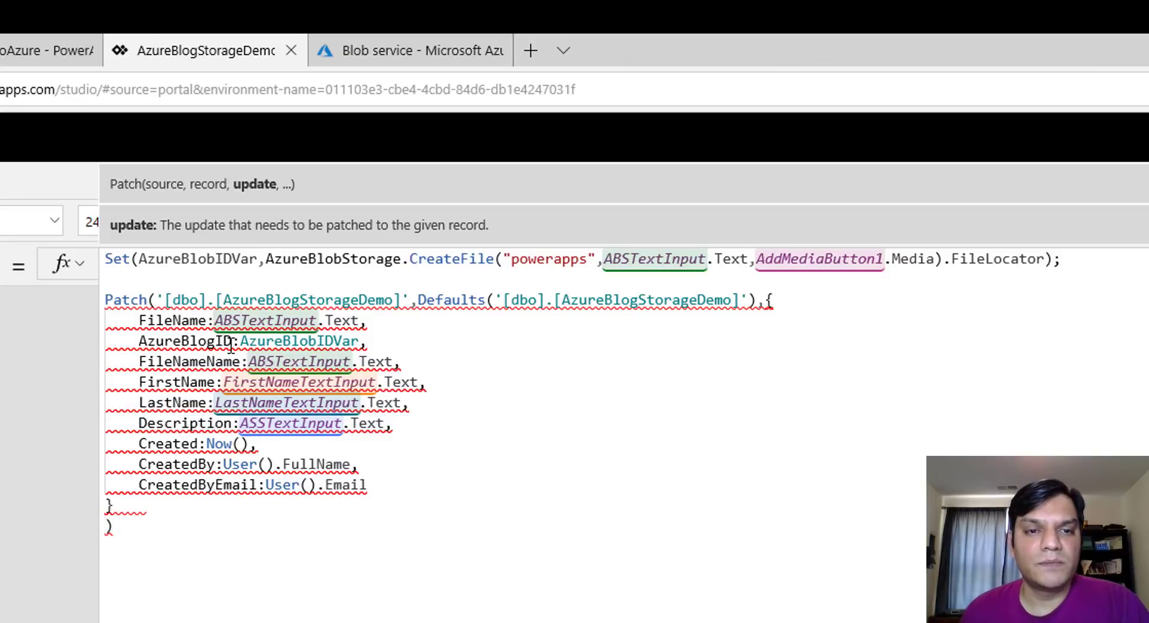
key("alt+Tab")
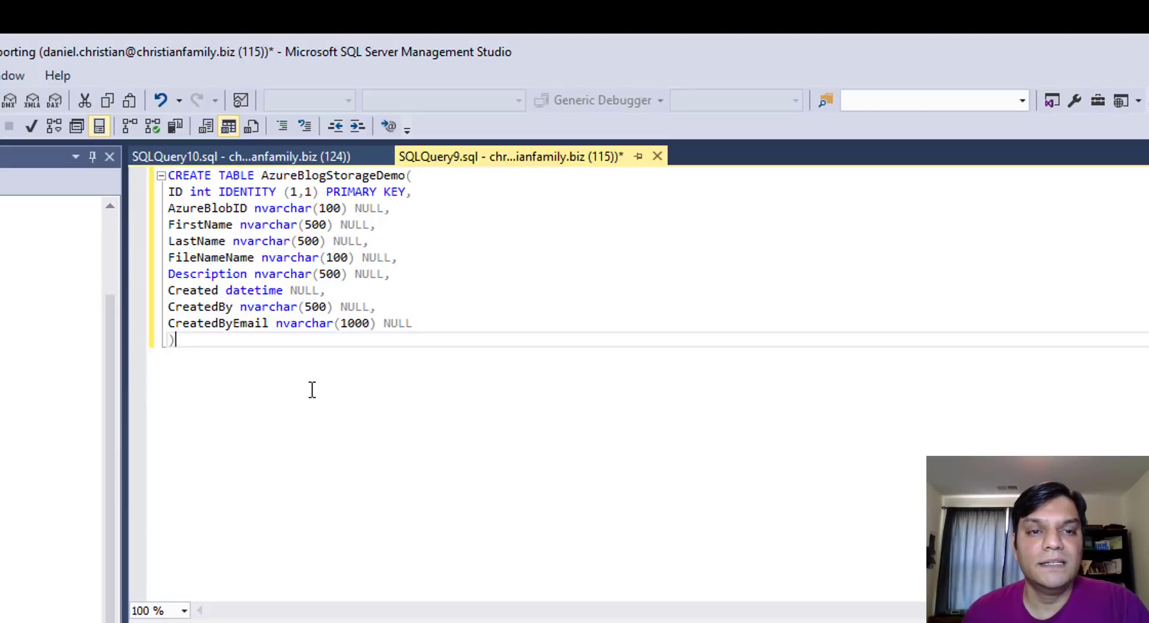
Close SQLQuery9 without saving and SQLQuery10, then Select Top 1000 Rows from AzureBlogStorageDemo
left_click_drag(215, 340, 76, 157)
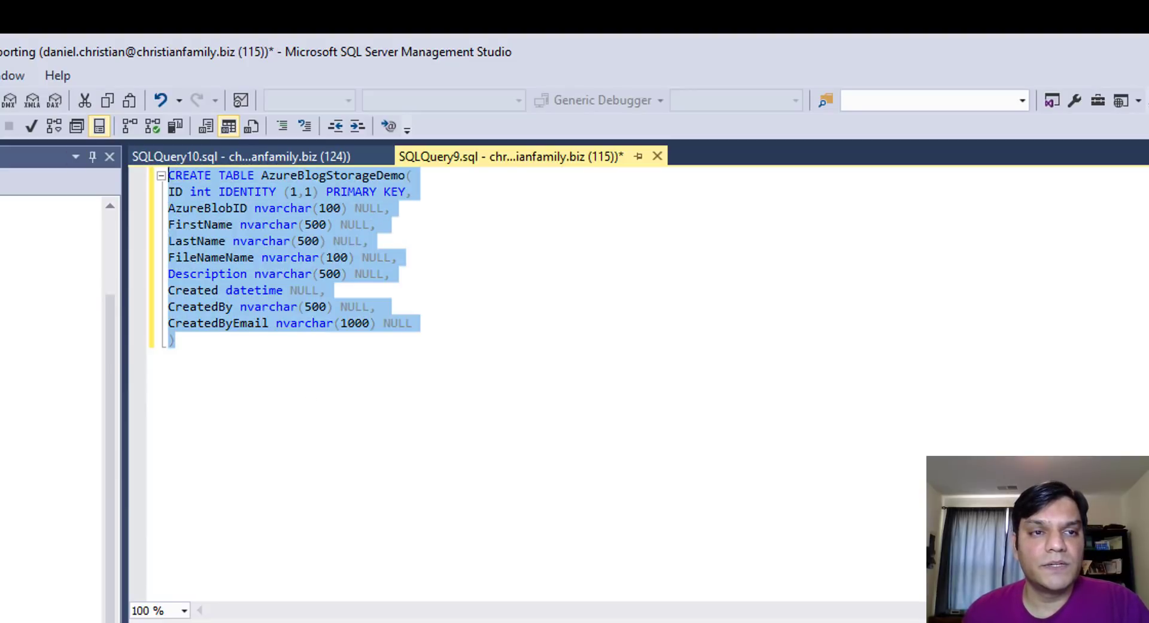
left_click(285, 497)
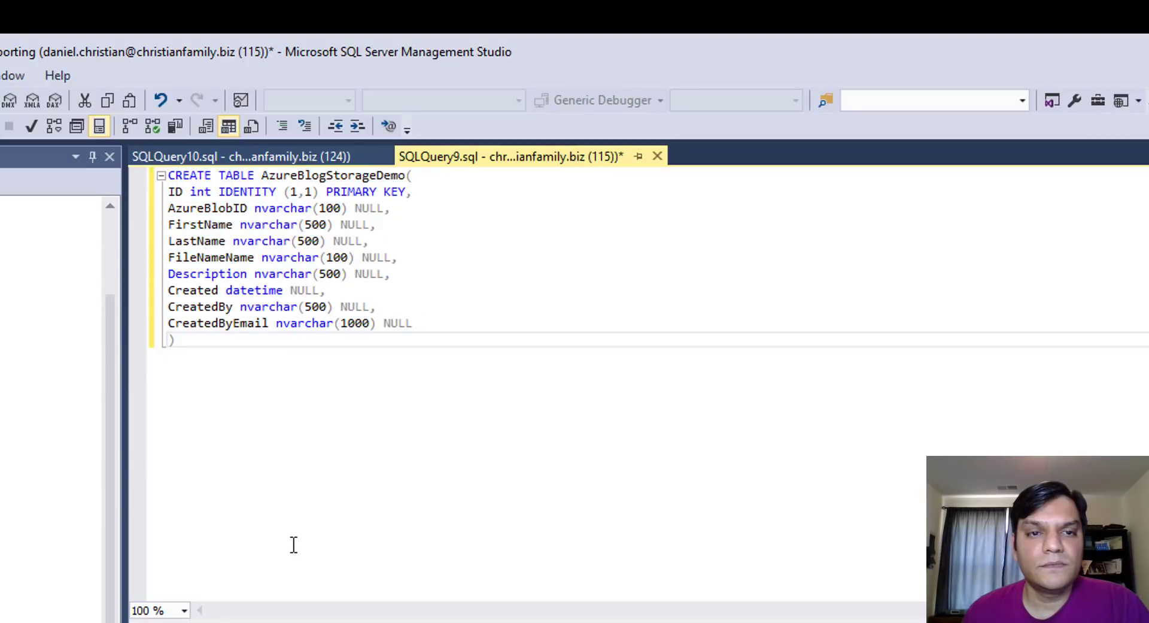
left_click(657, 157)
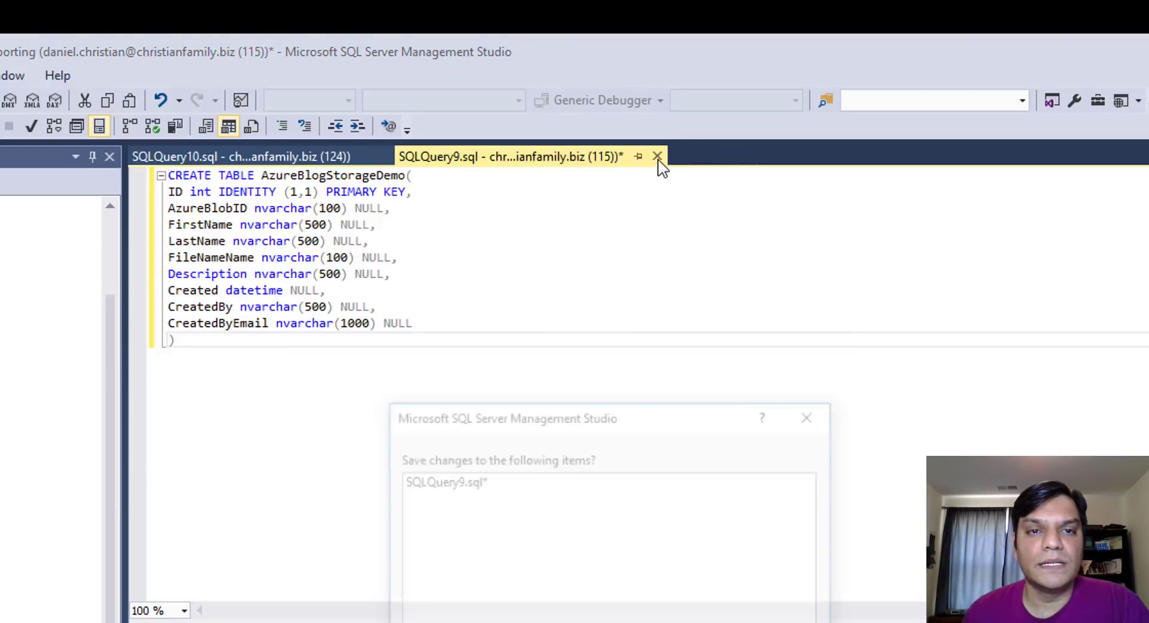
key("n")
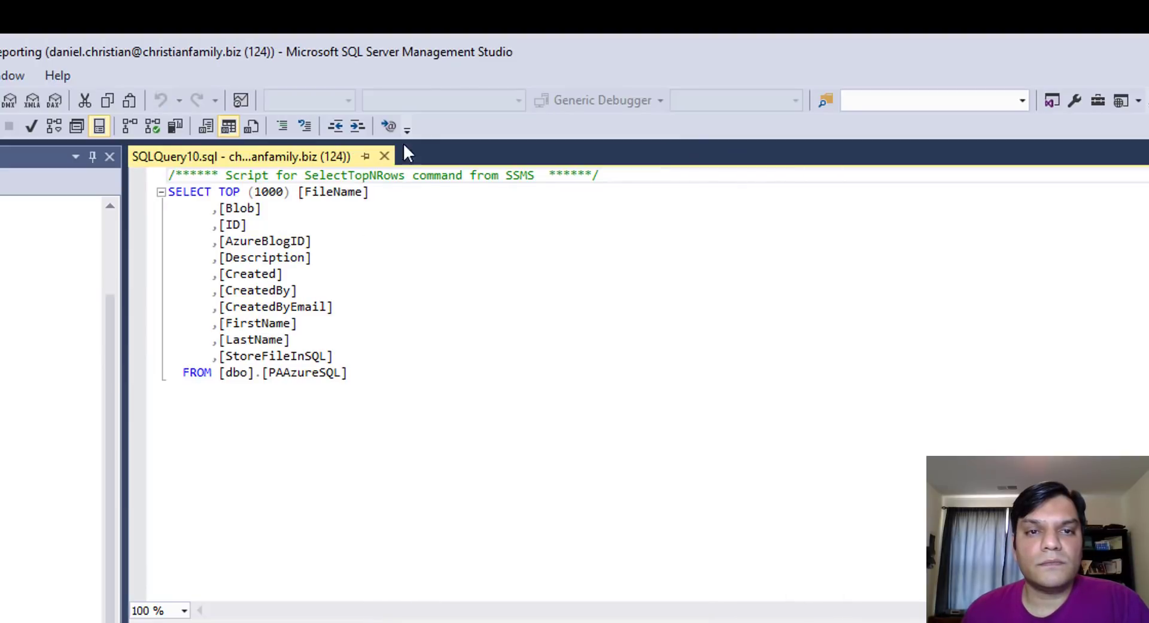
left_click(384, 157)
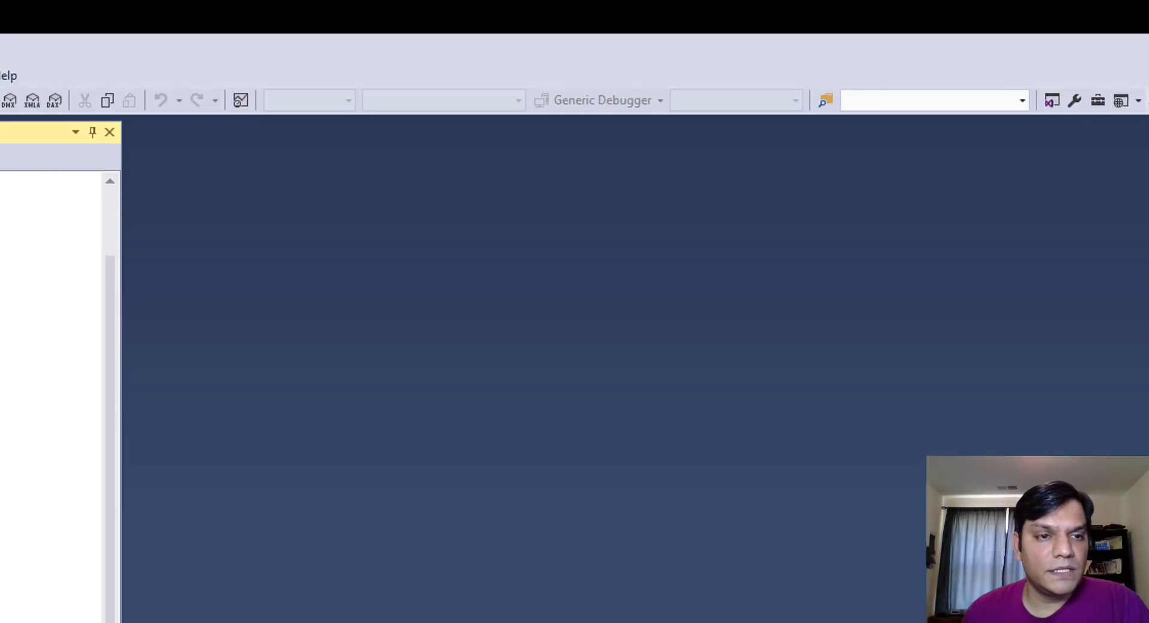
right_click(0, 343)
left_click(9, 401)
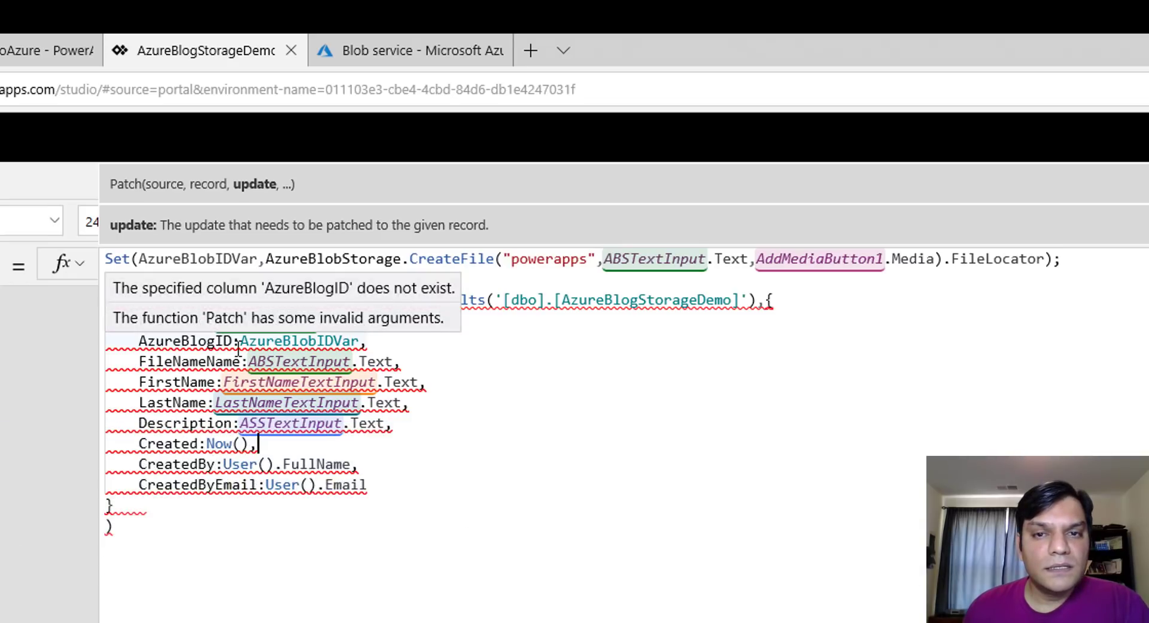
Dismiss the formula error, collapse the formula bar, and save the AzureBlogStorageDemo app
left_click(748, 492)
left_click(1144, 263)
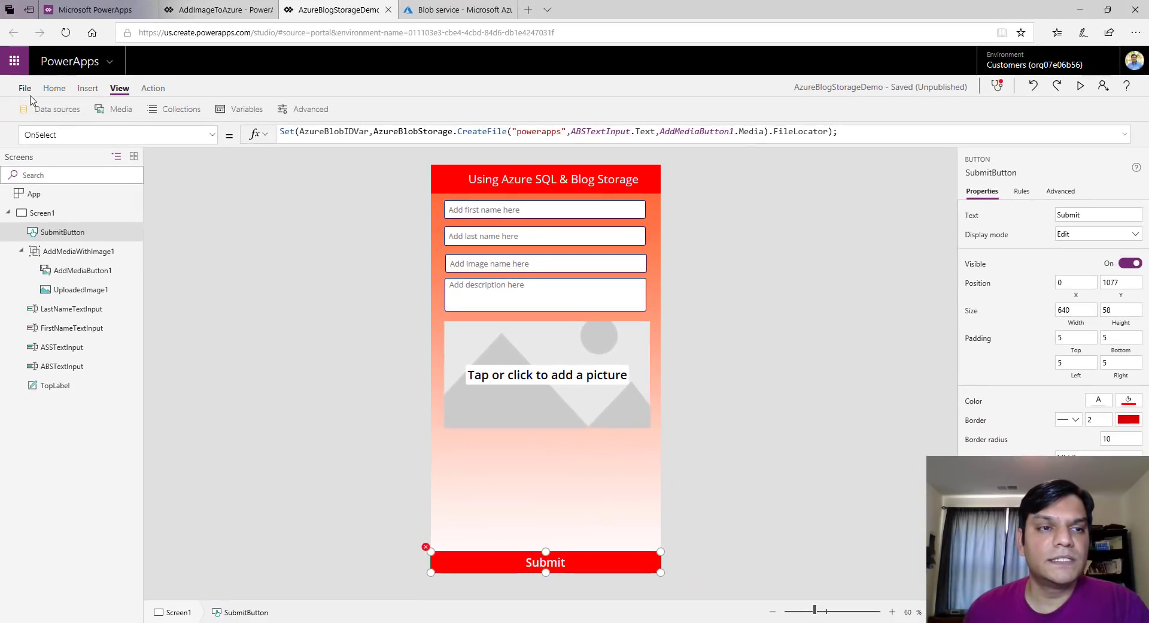
left_click(23, 85)
left_click(144, 225)
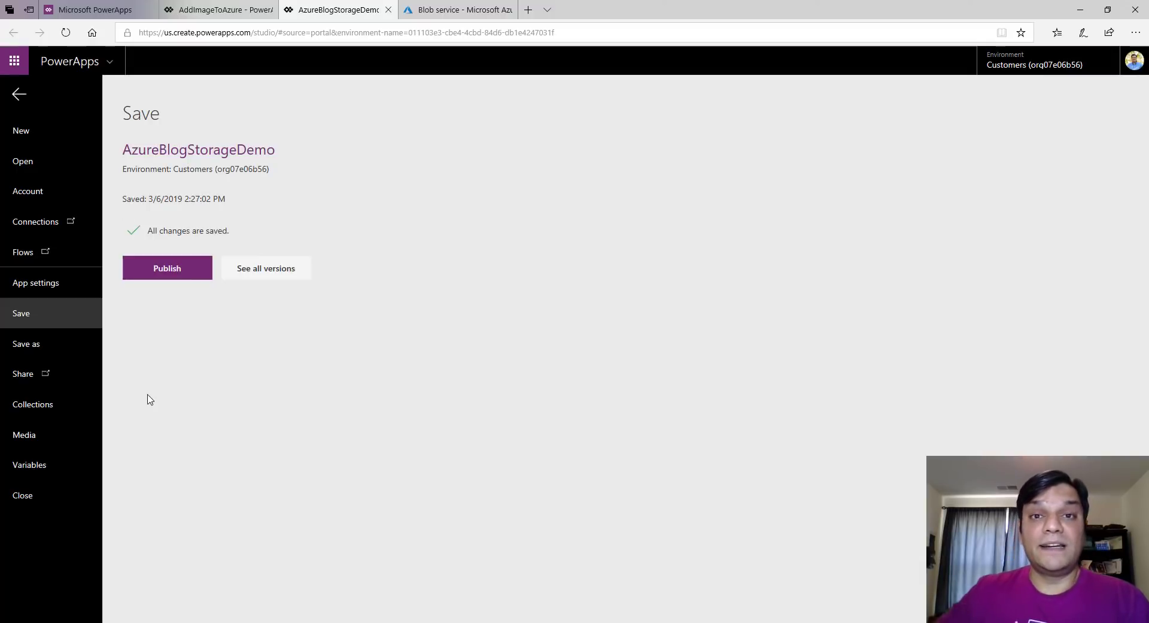
Publish this version of the app and show its data sources list
left_click(200, 274)
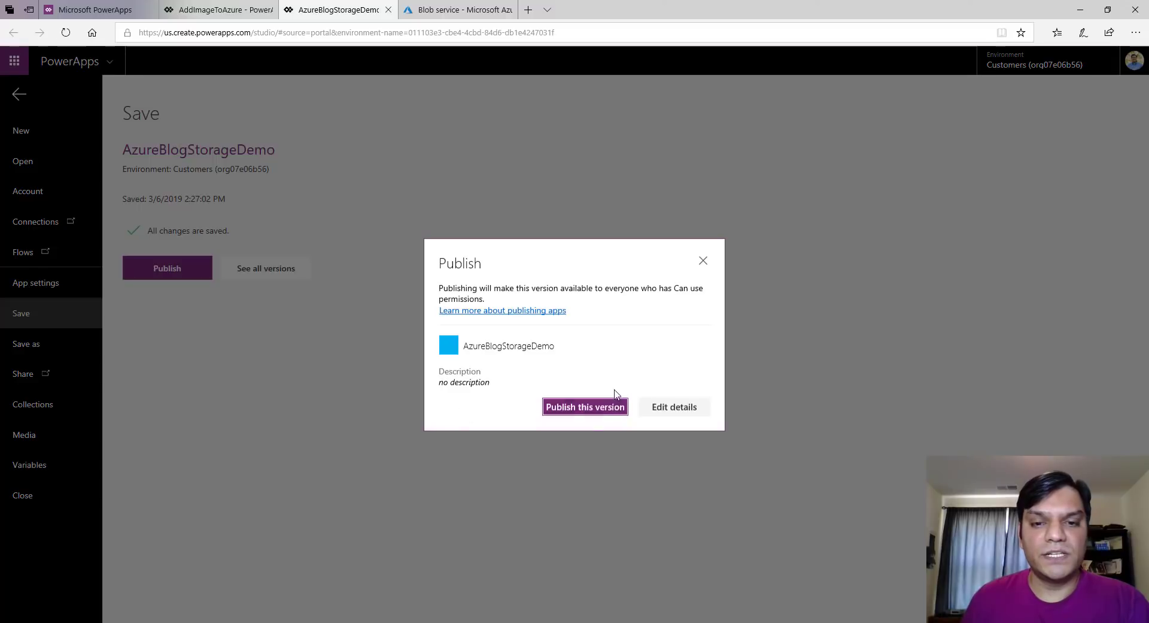
left_click(595, 410)
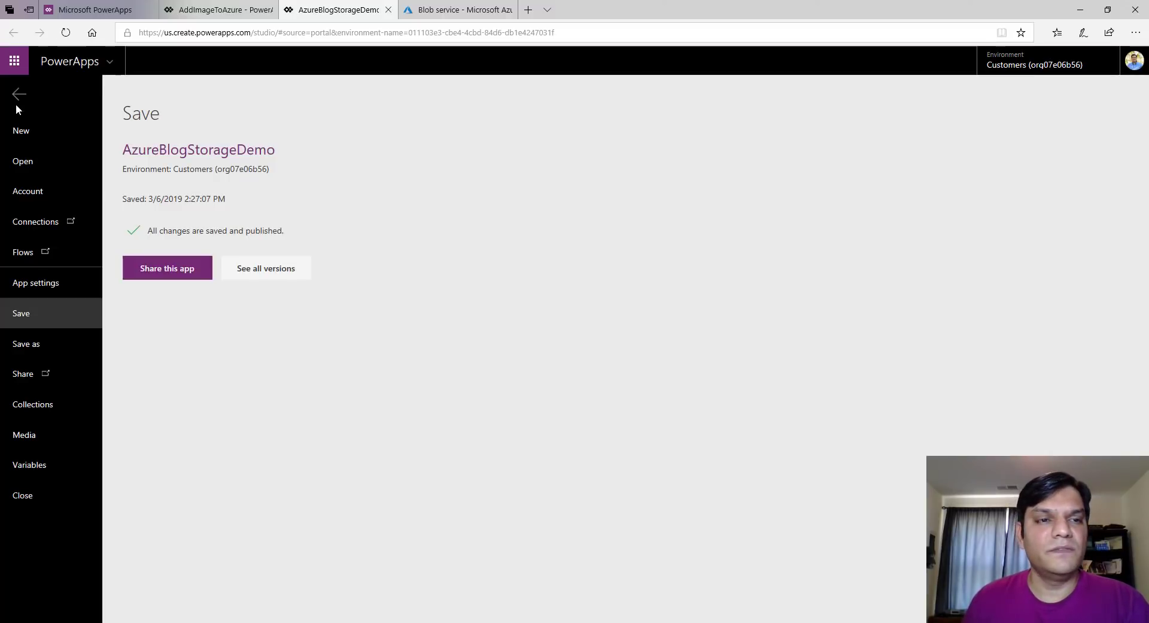
left_click(16, 98)
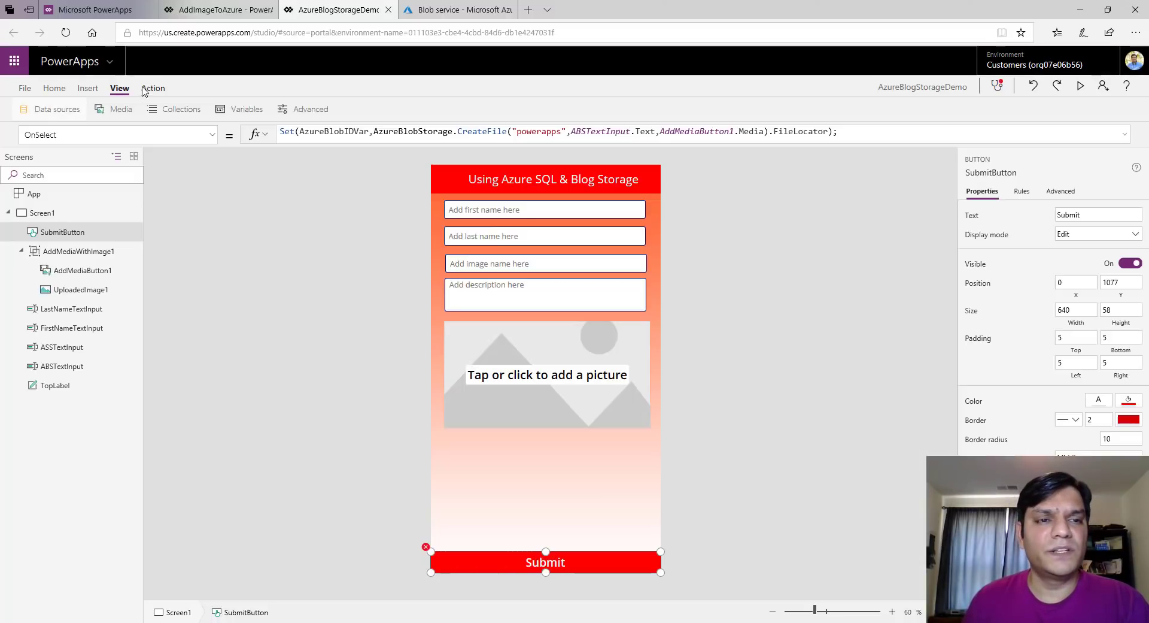
left_click(57, 108)
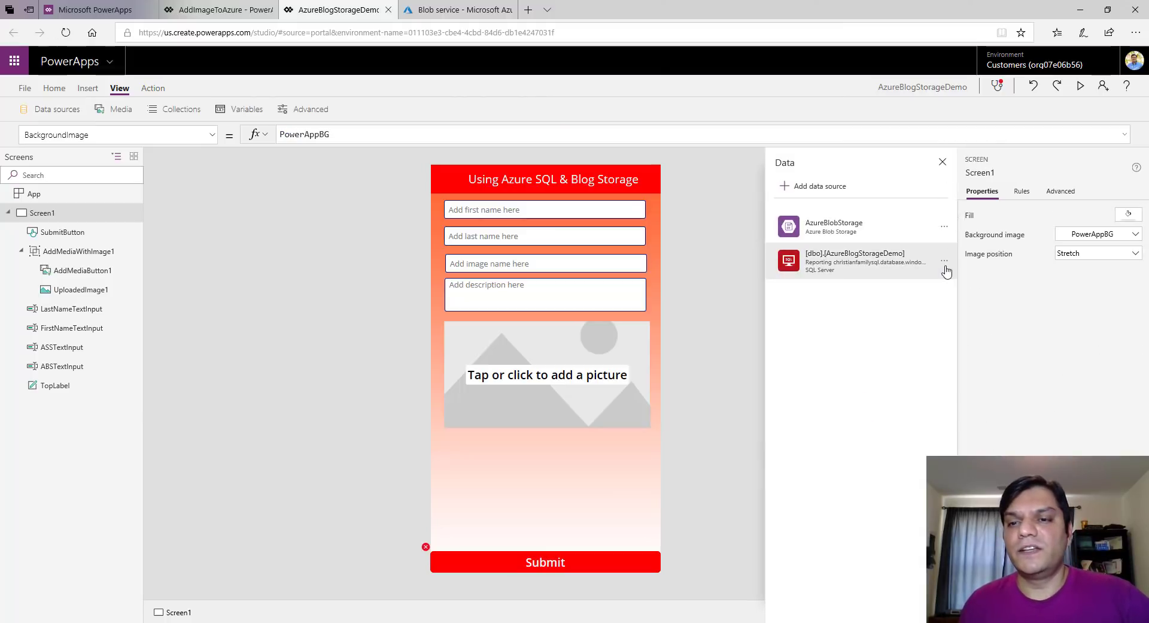
Refresh the AzureBlogStorageDemo SQL source, recheck the Submit formula's error, and close the app
left_click(945, 263)
left_click(948, 285)
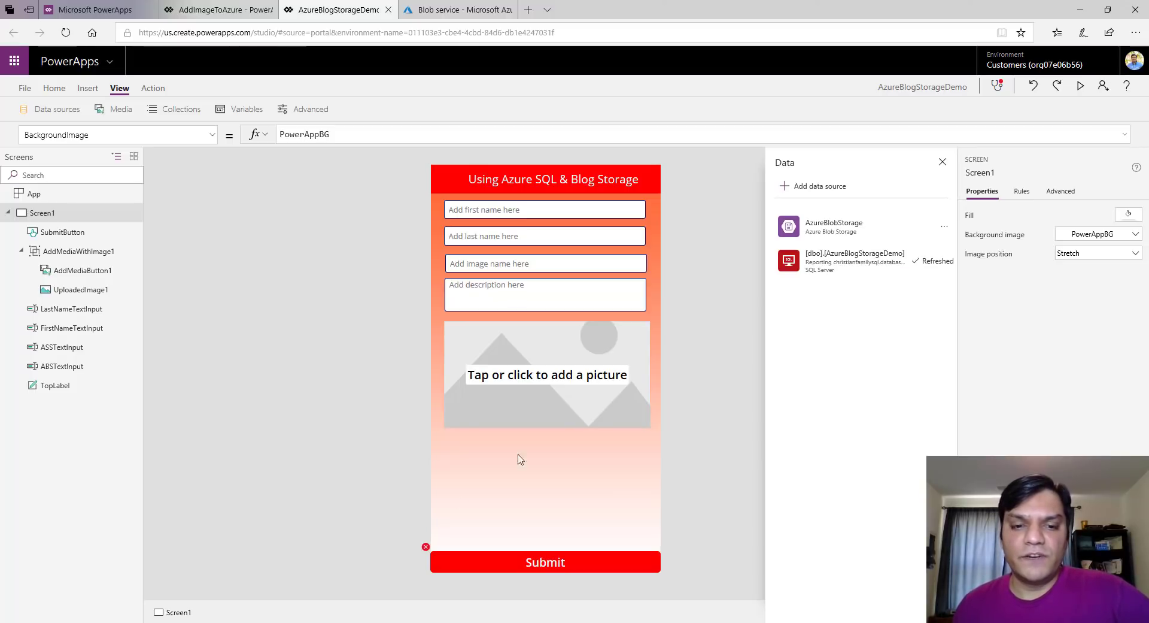
left_click(432, 554)
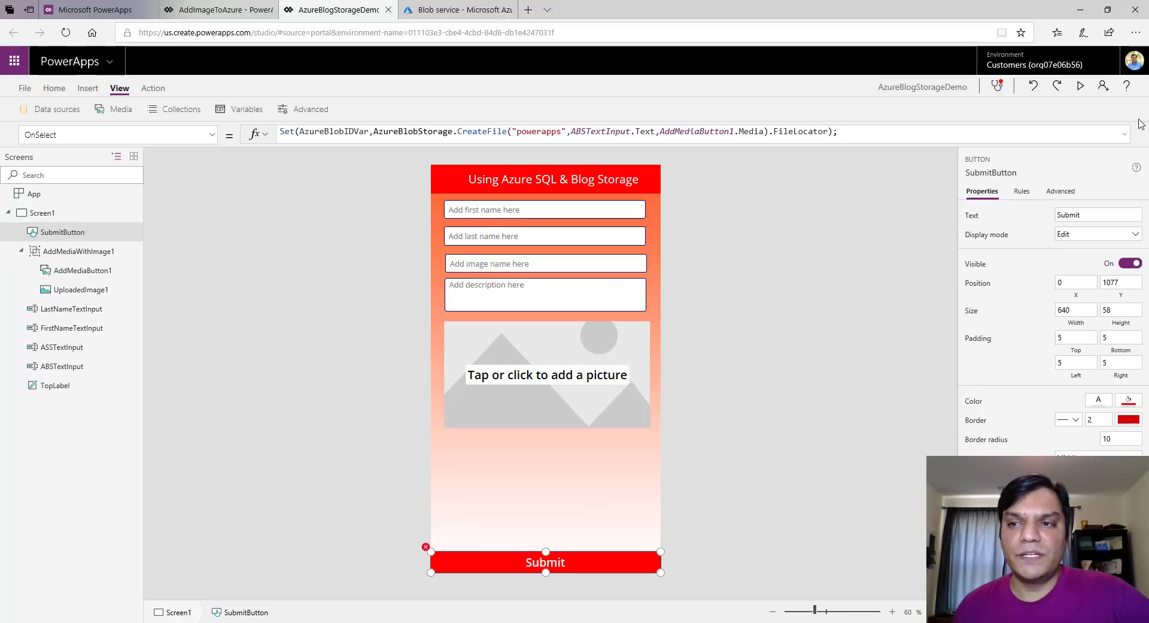
left_click(1125, 133)
left_click(339, 182)
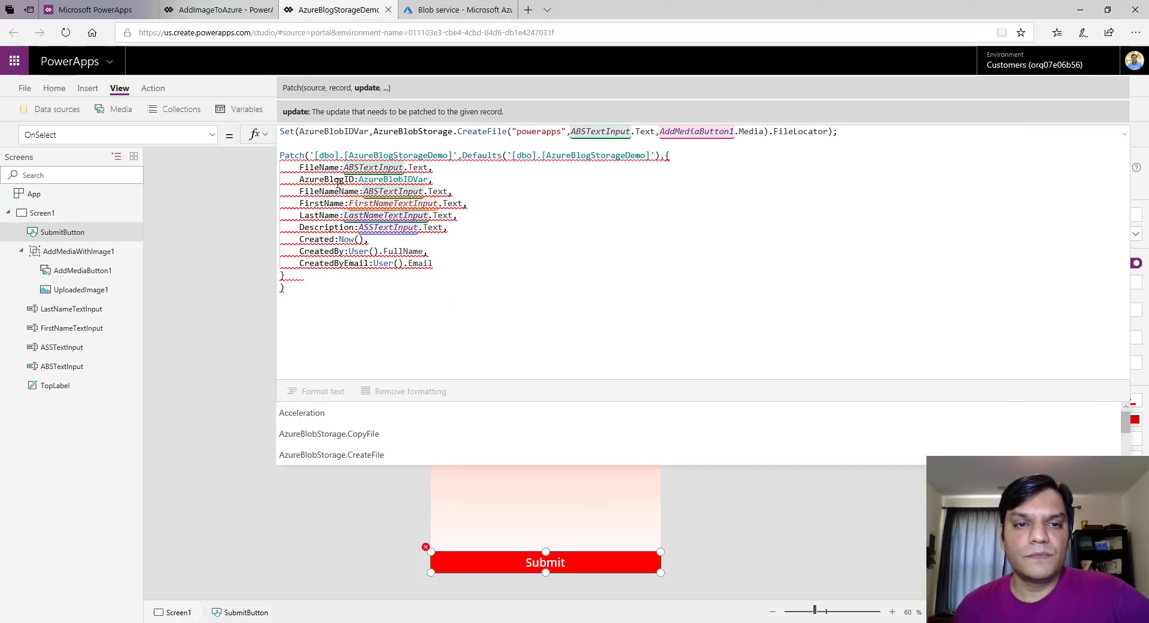
mouse_move(339, 181)
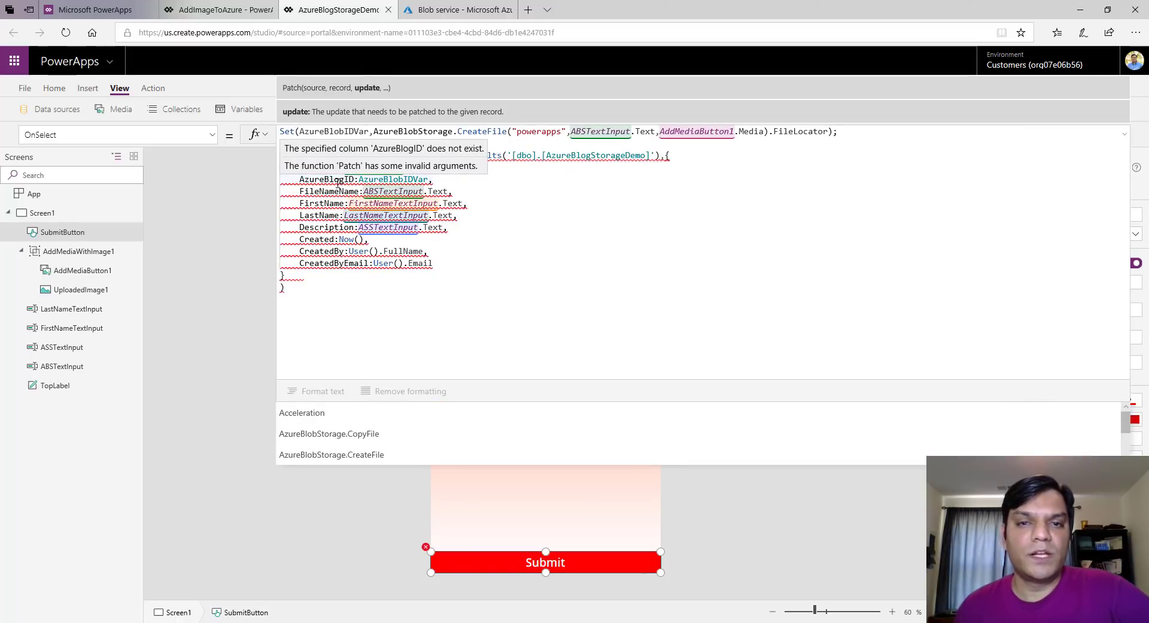
left_click(25, 88)
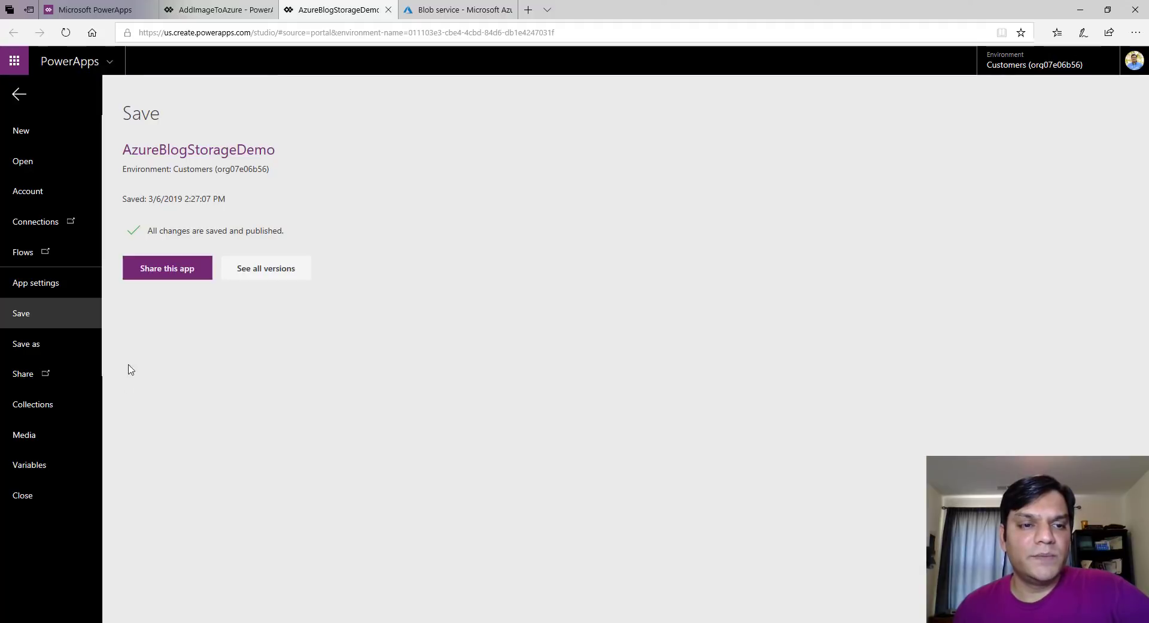
left_click(36, 497)
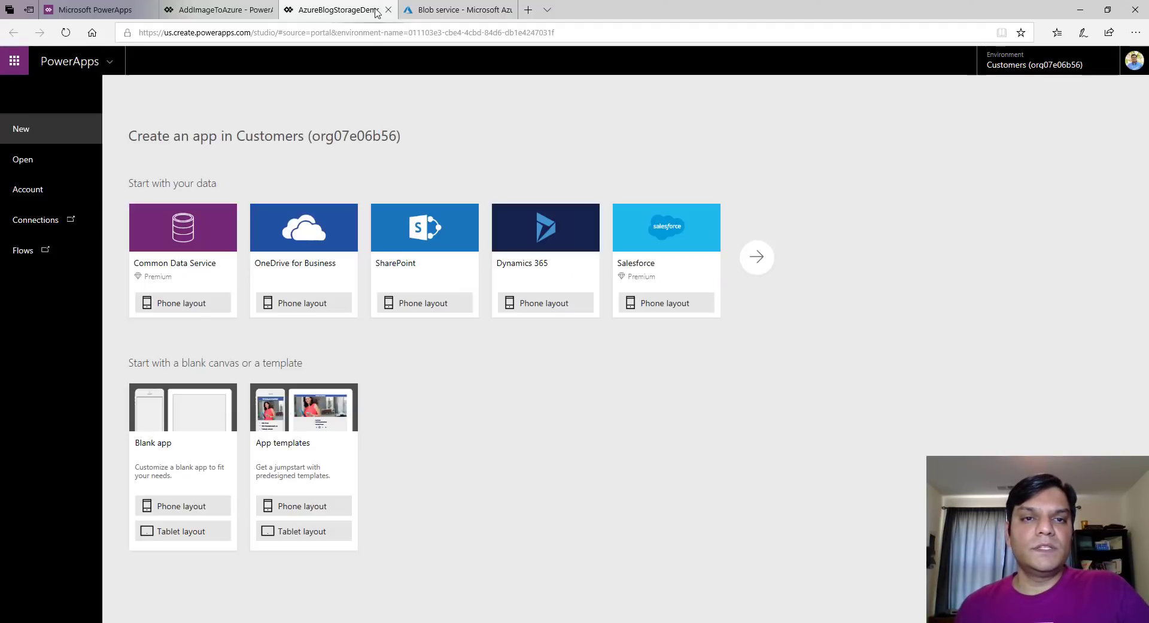
Leave the studio, reopen AzureBlogStorageDemo via Edit in the Apps list, and expand the Submit formula
left_click(389, 10)
left_click(513, 362)
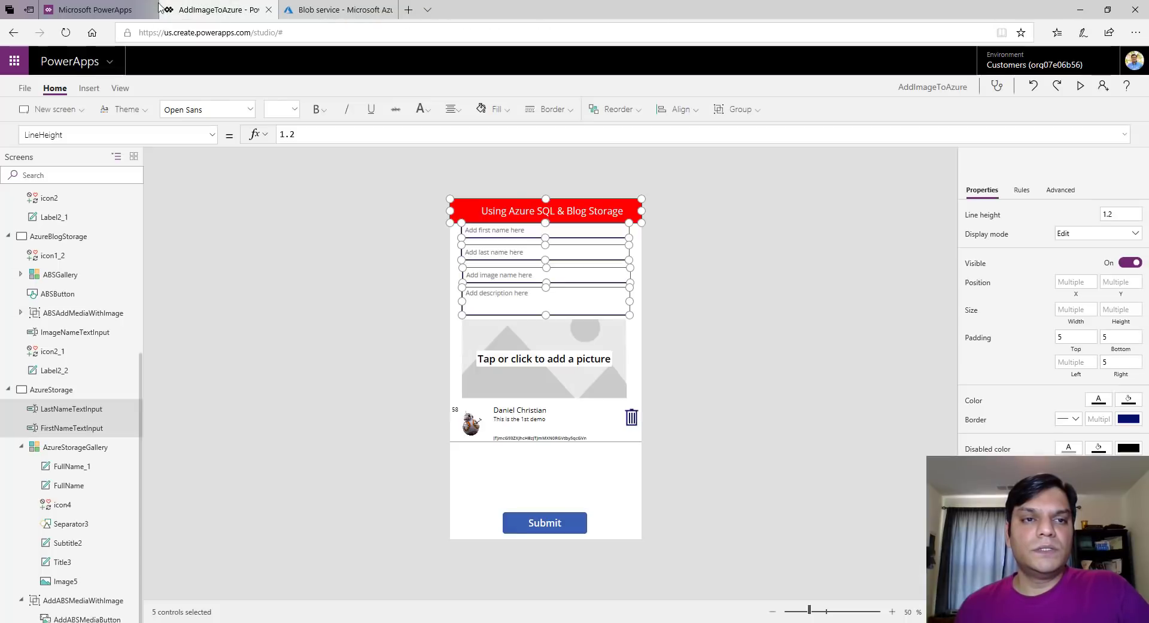
left_click(123, 5)
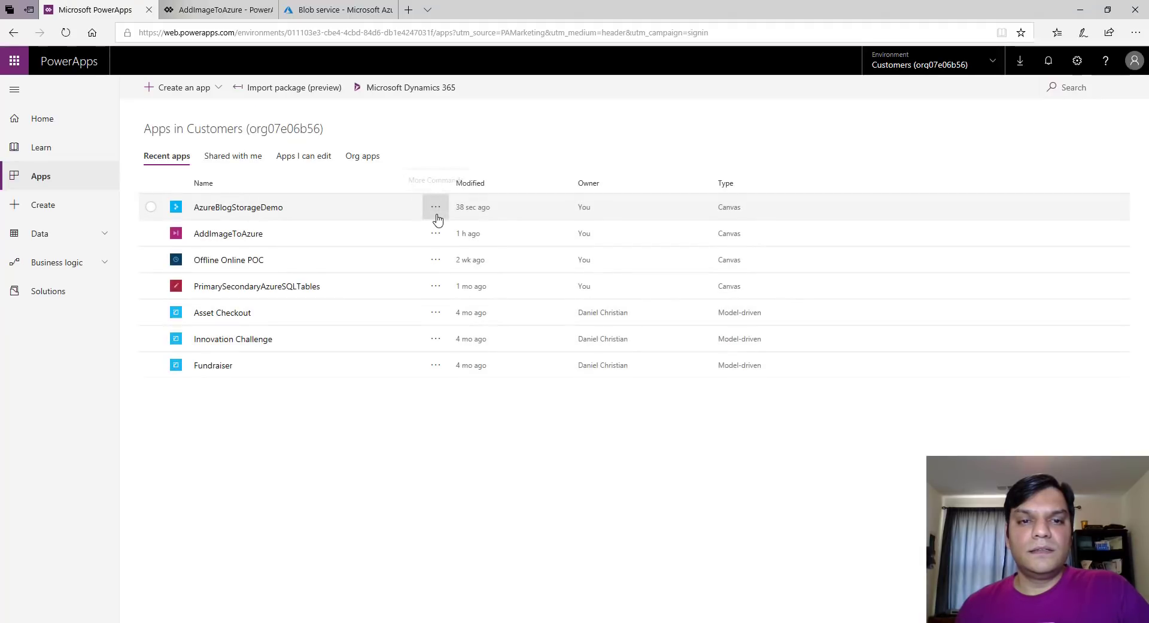
left_click(436, 208)
left_click(448, 231)
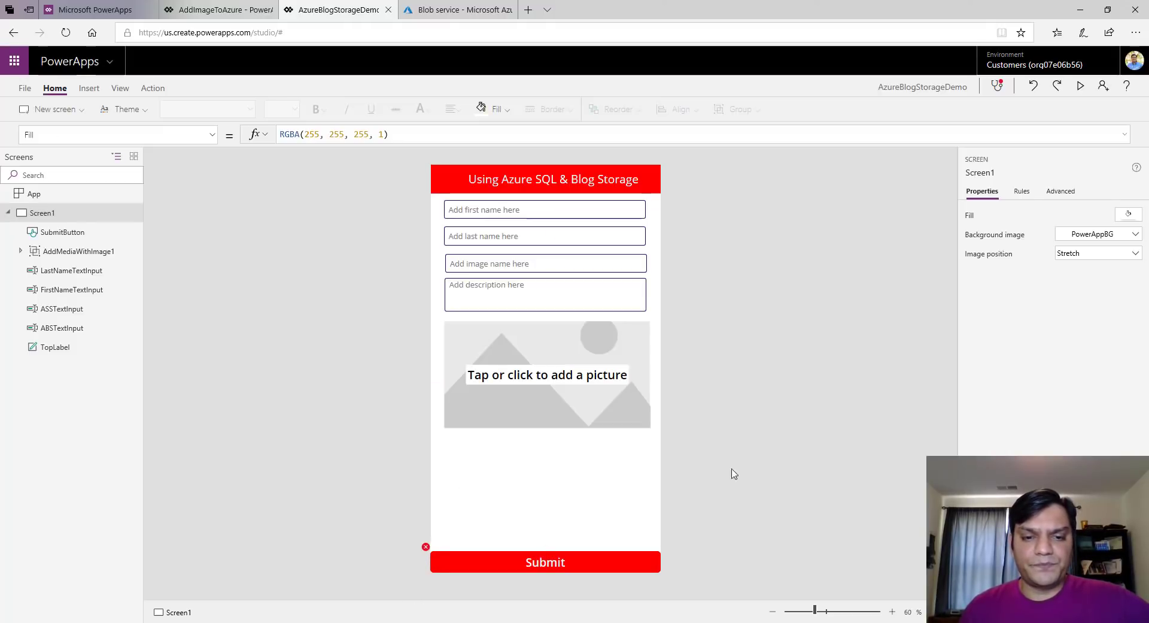
left_click(542, 561)
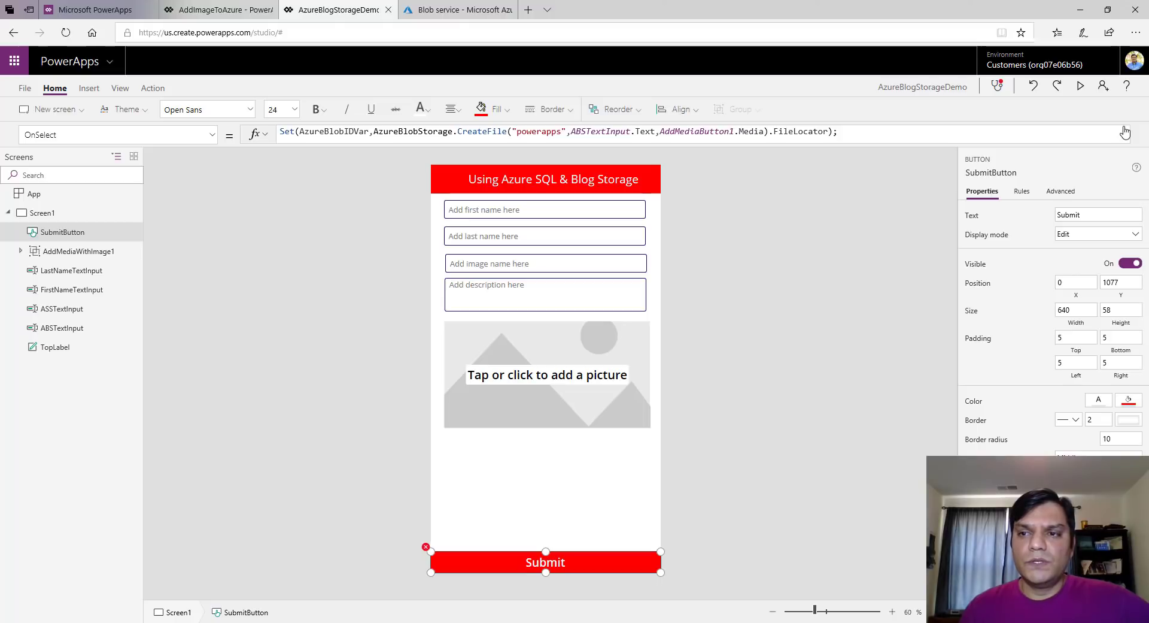
left_click(1125, 132)
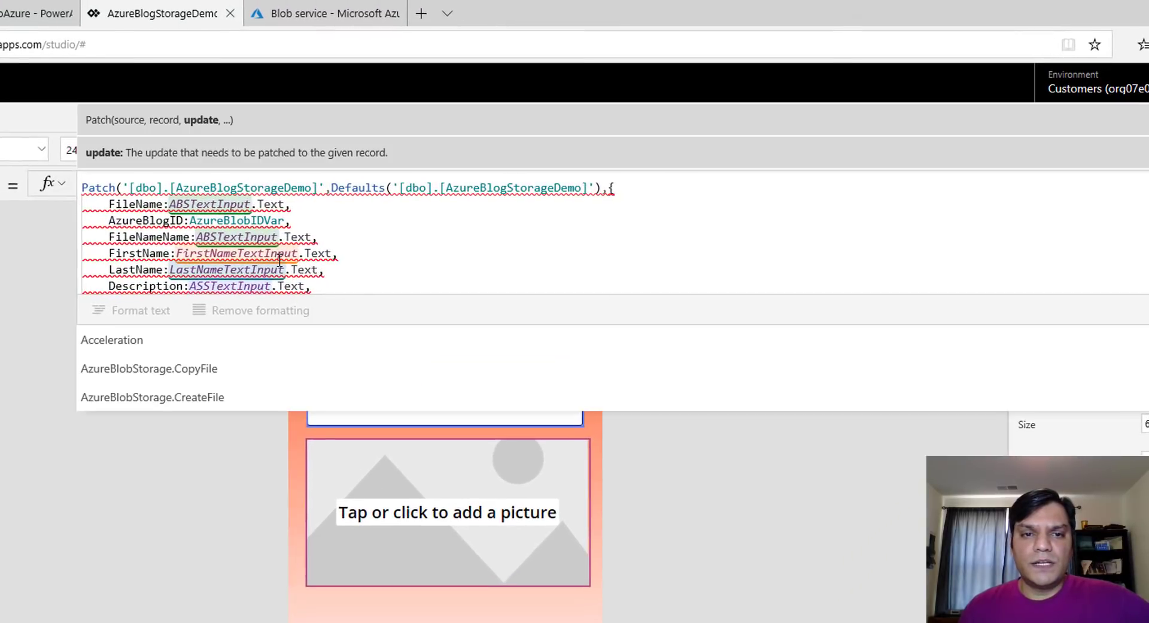
Compare with the SSMS column name and start retyping AzureBlogID as AzureBlobID in Patch
mouse_move(279, 259)
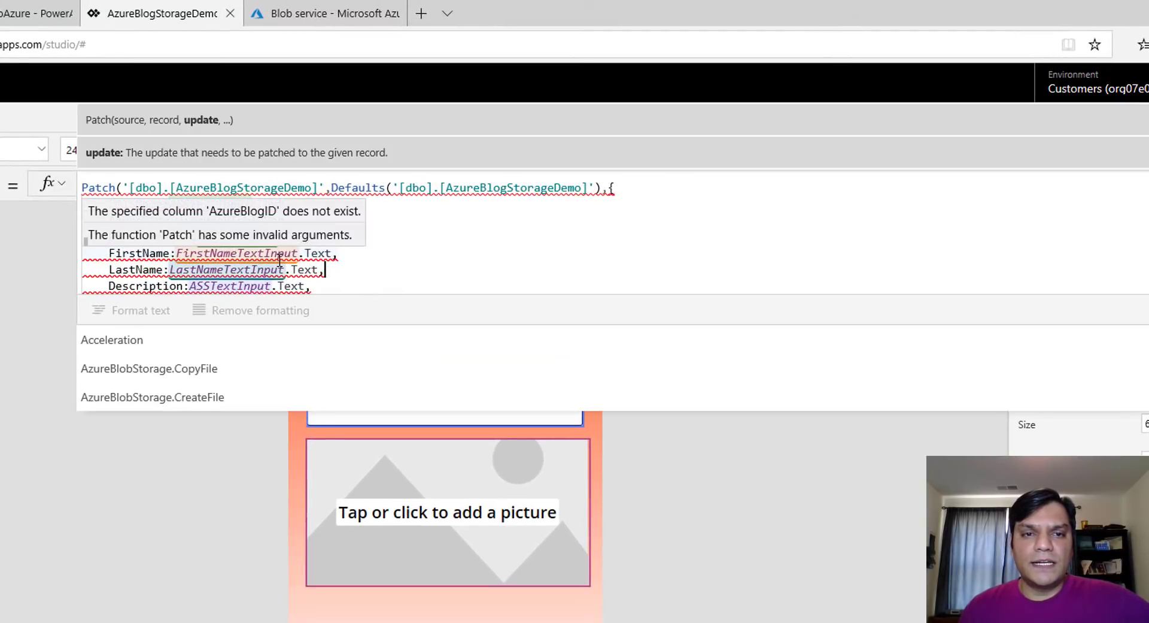
left_click(325, 269)
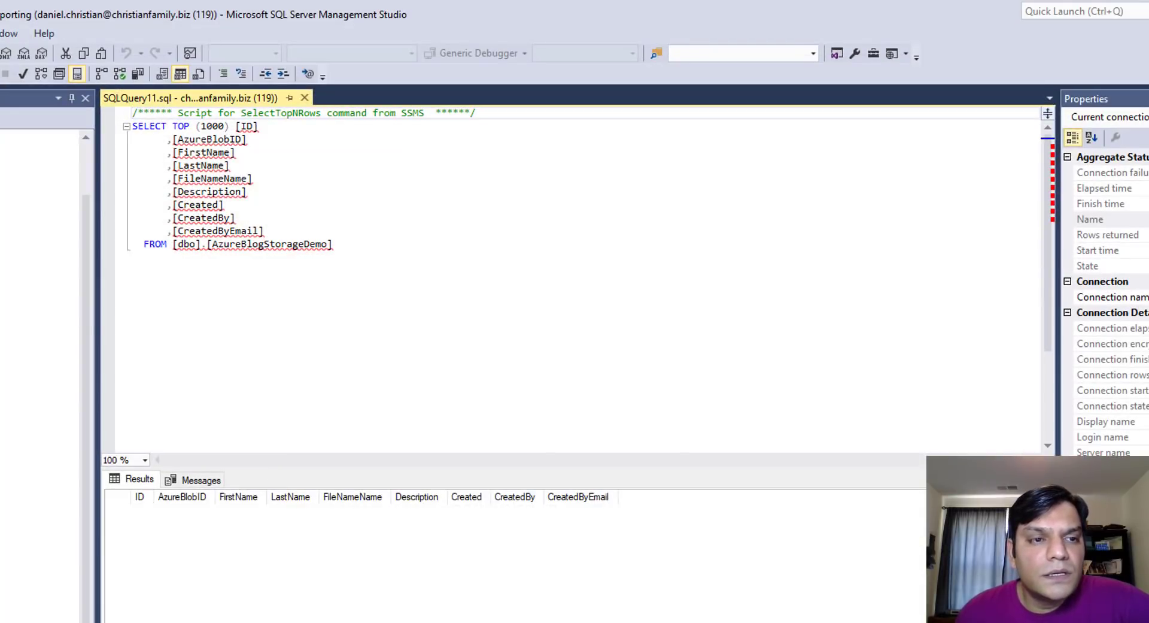
left_click(30, 98)
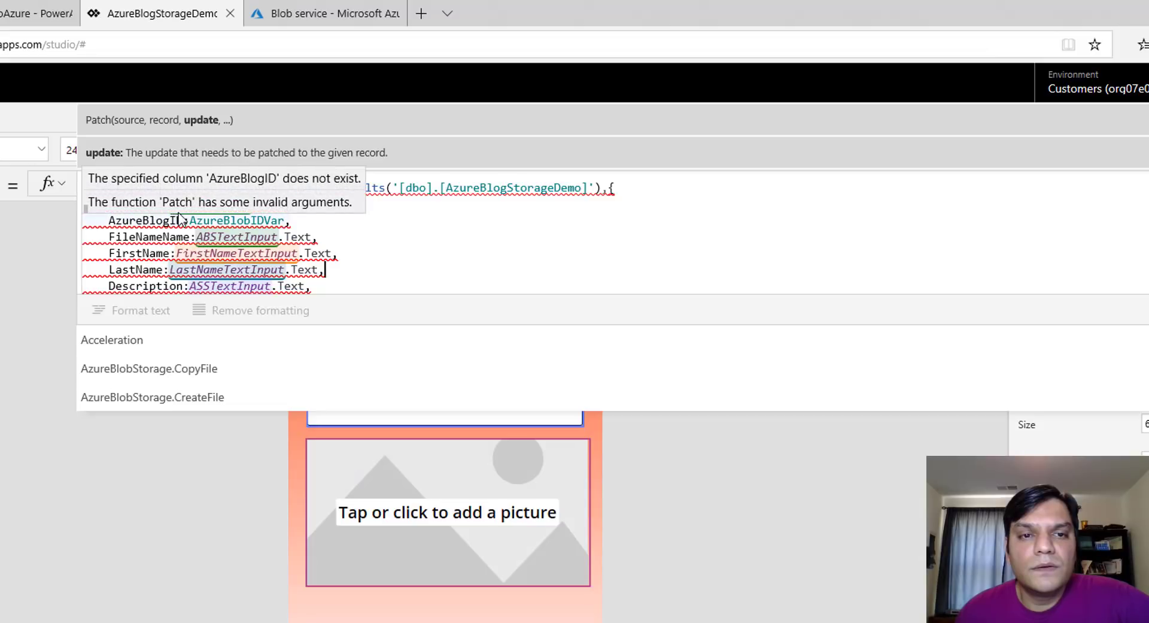
left_click(185, 219)
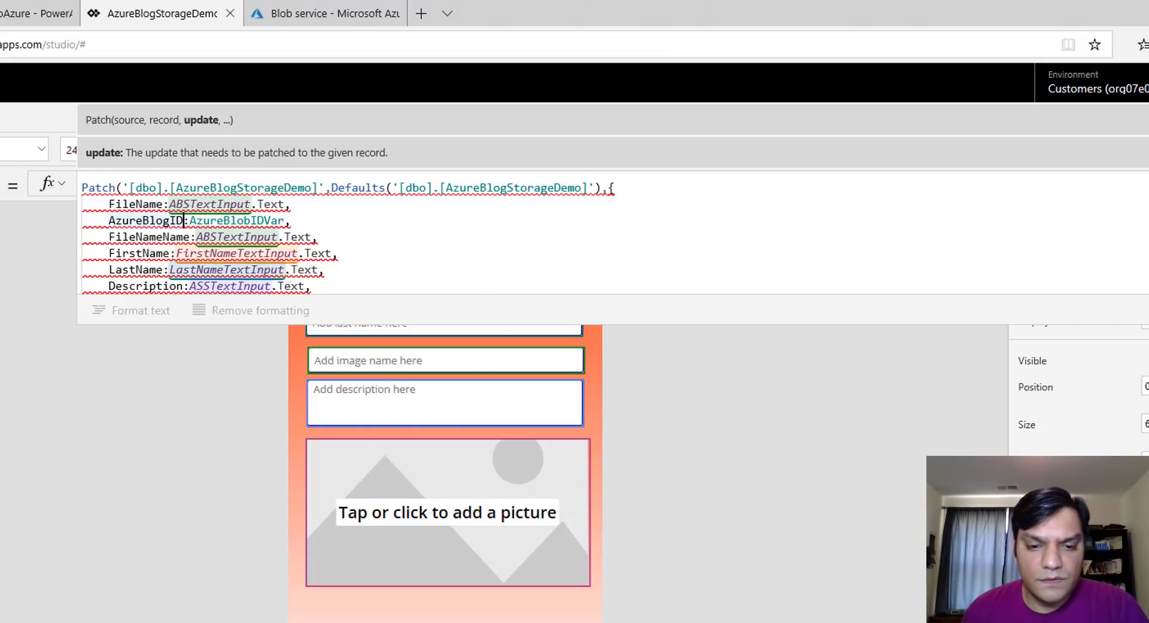
key("alt+Tab")
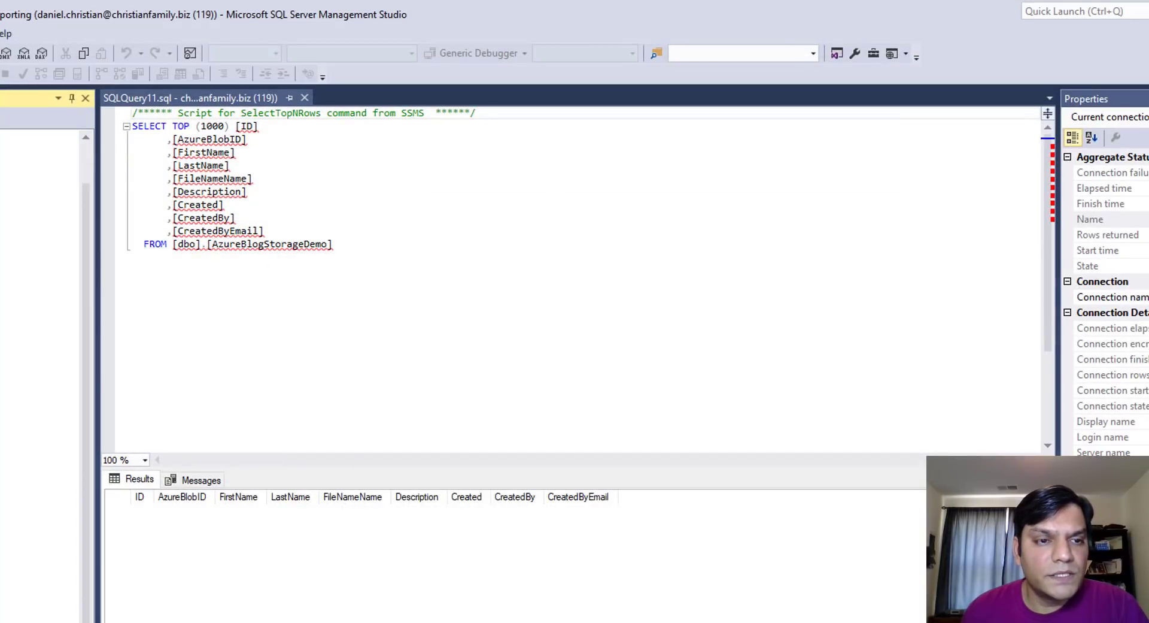
key("alt+Tab")
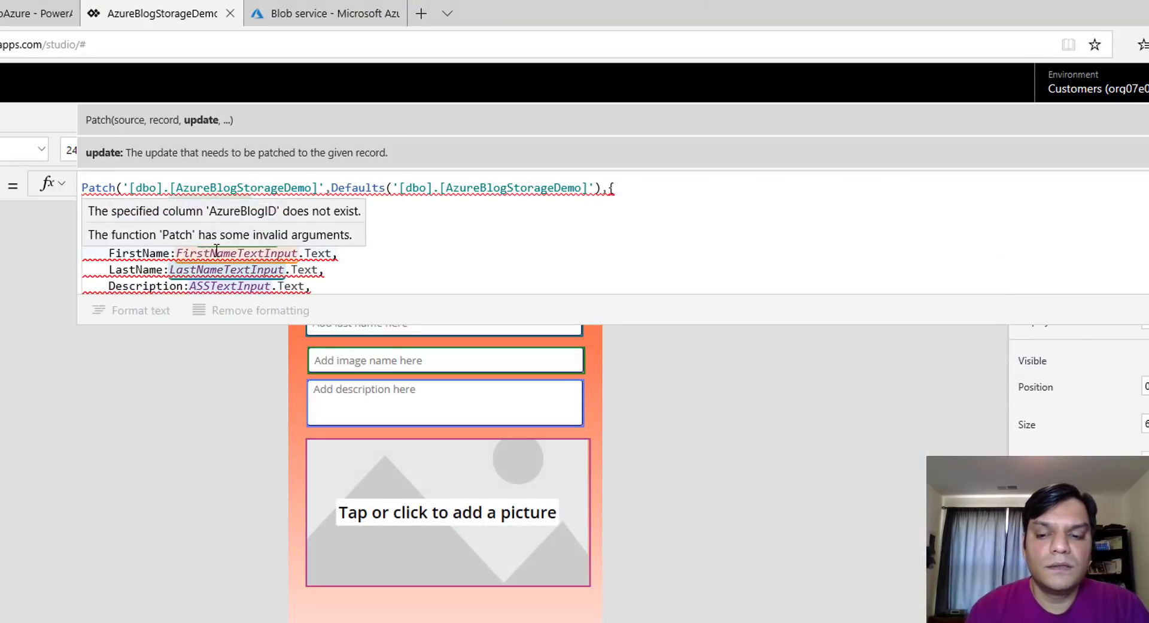
key("BackSpace")
key("BackSpace")
key("BackSpace")
key("BackSpace")
key("BackSpace")
key("BackSpace")
key("BackSpace")
key("BackSpace")
key("BackSpace")
key("BackSpace")
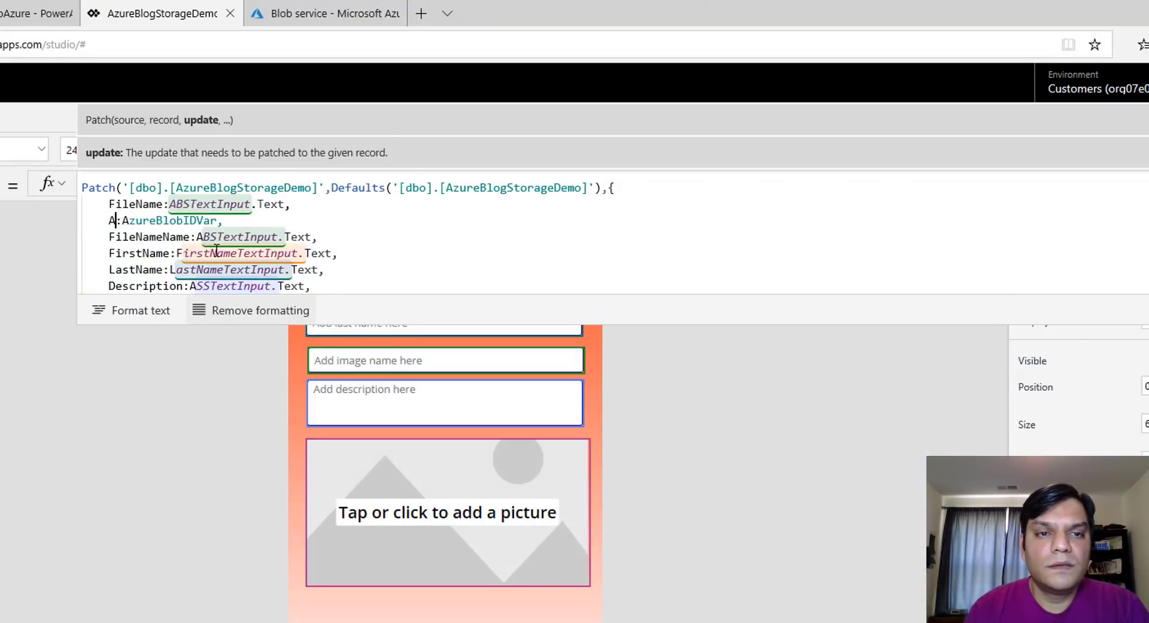
type("zure")
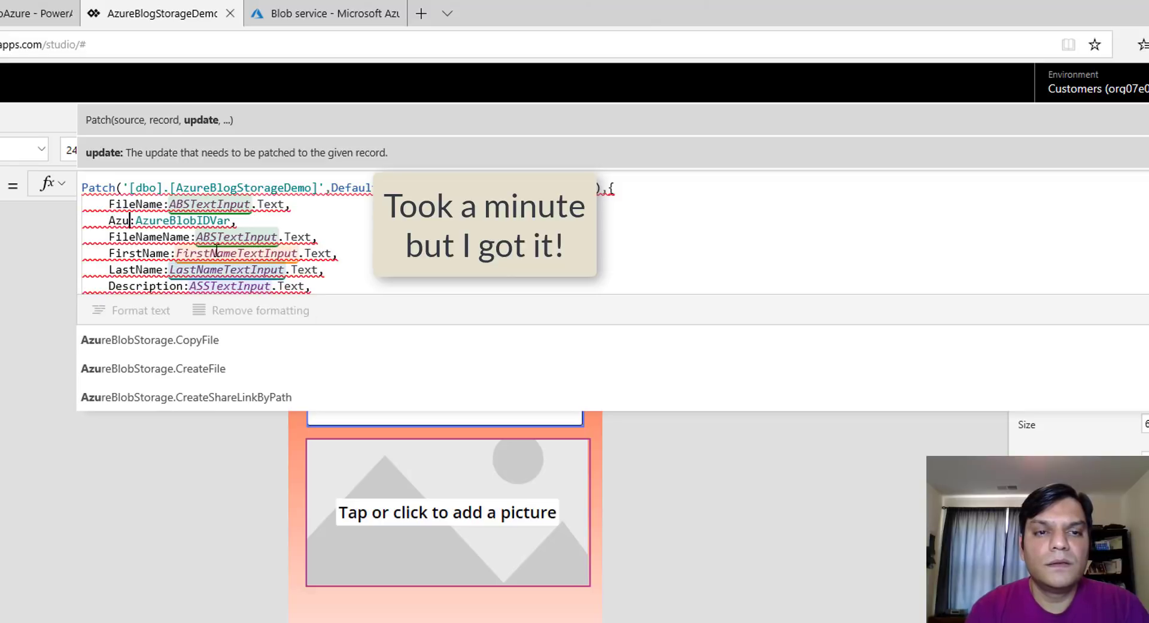
type("BlobID")
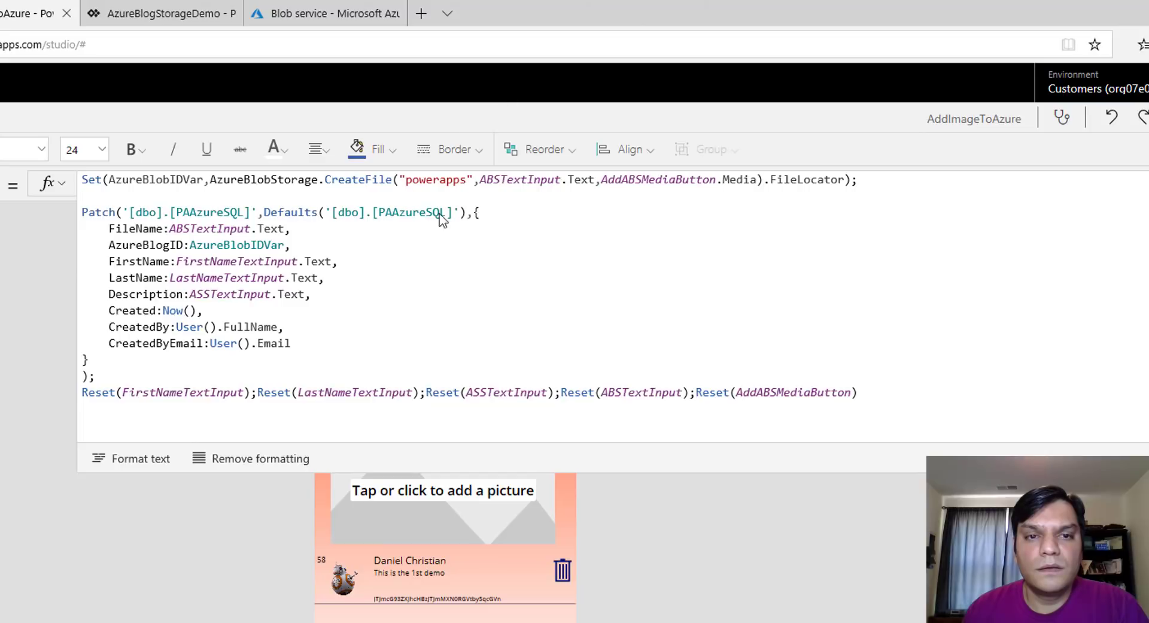
left_click(433, 277)
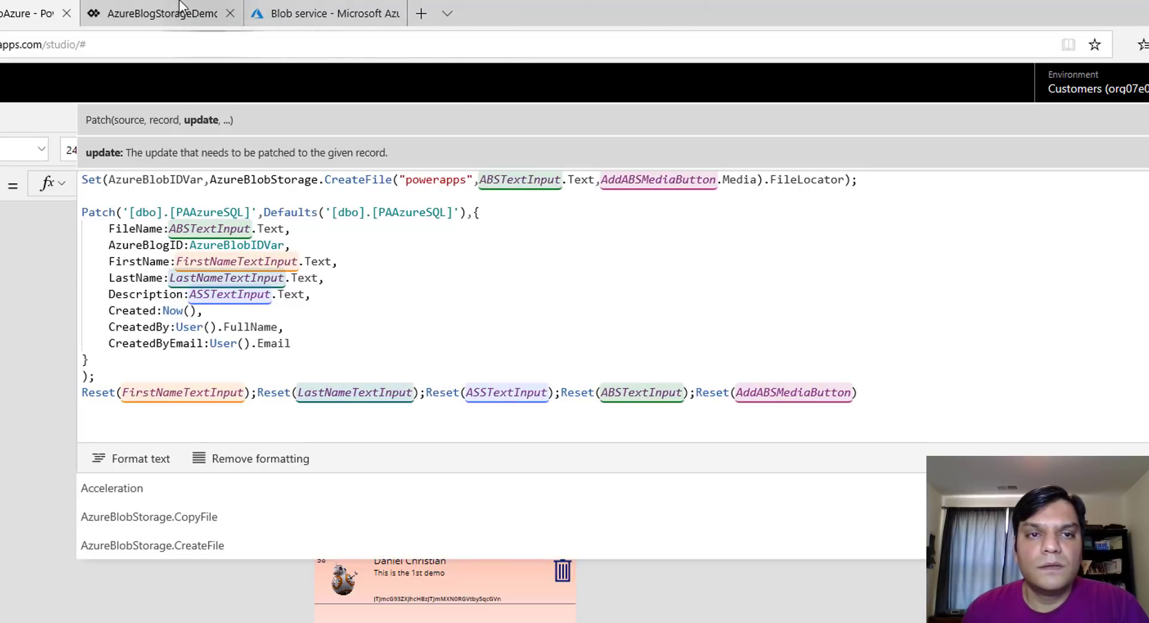
left_click(173, 13)
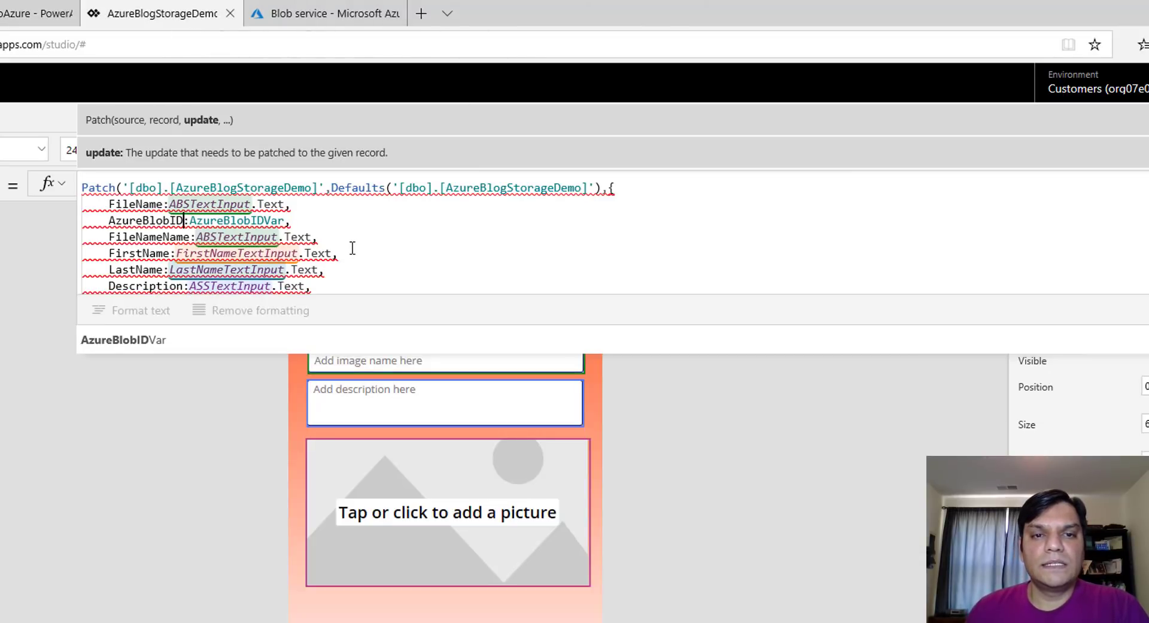
scroll(352, 247, "down", 2)
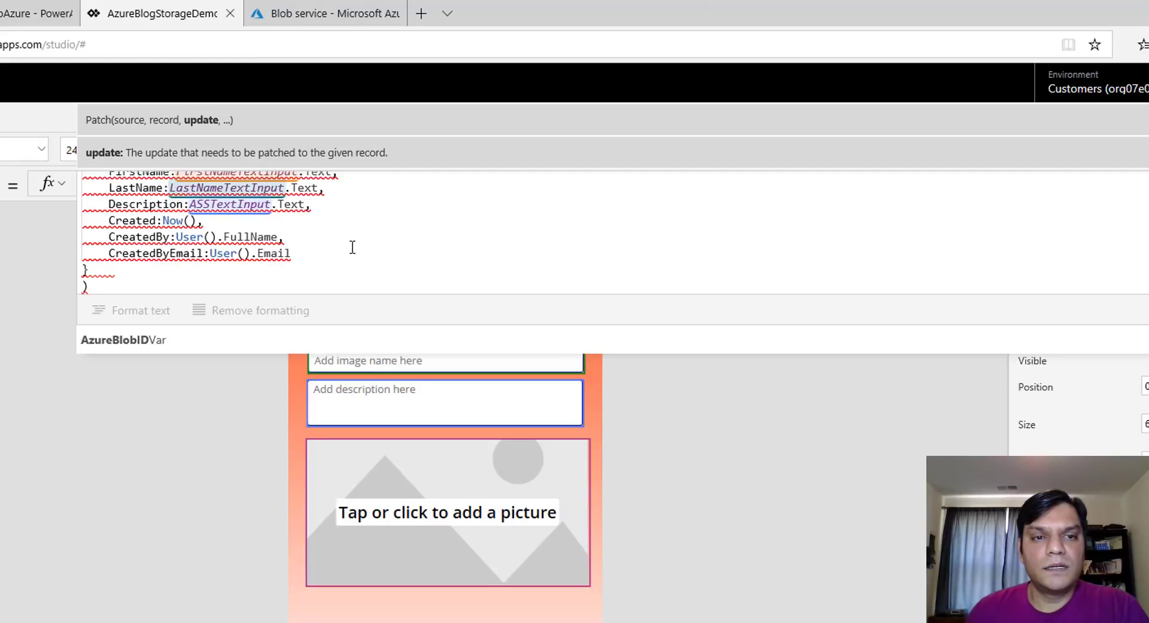
scroll(352, 247, "up", 3)
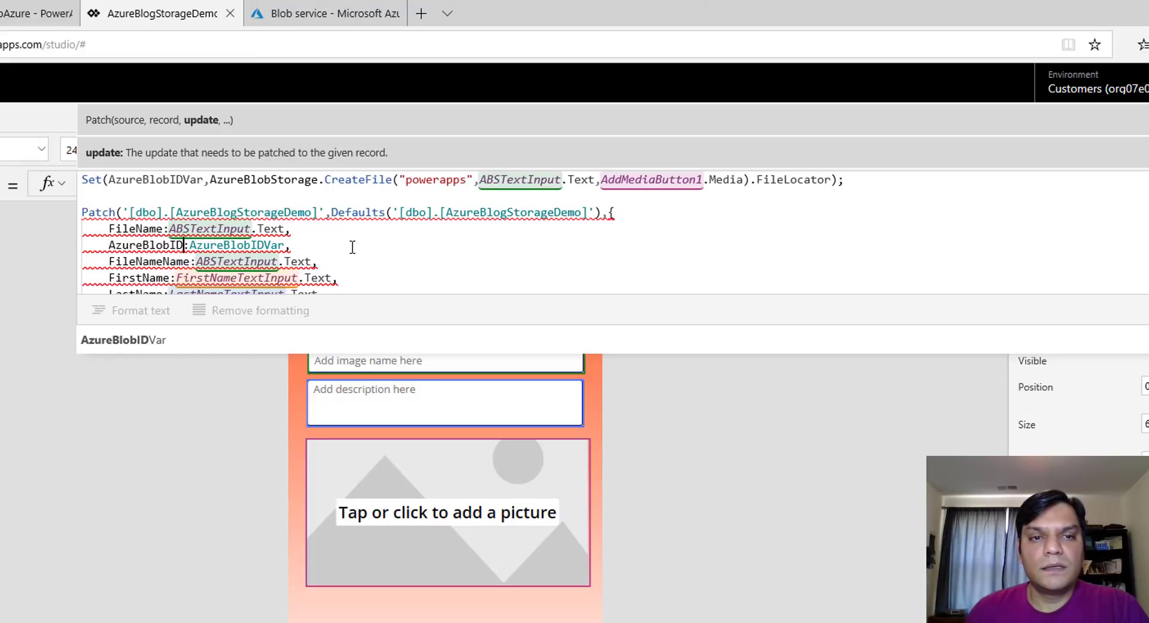
scroll(352, 247, "down", 1)
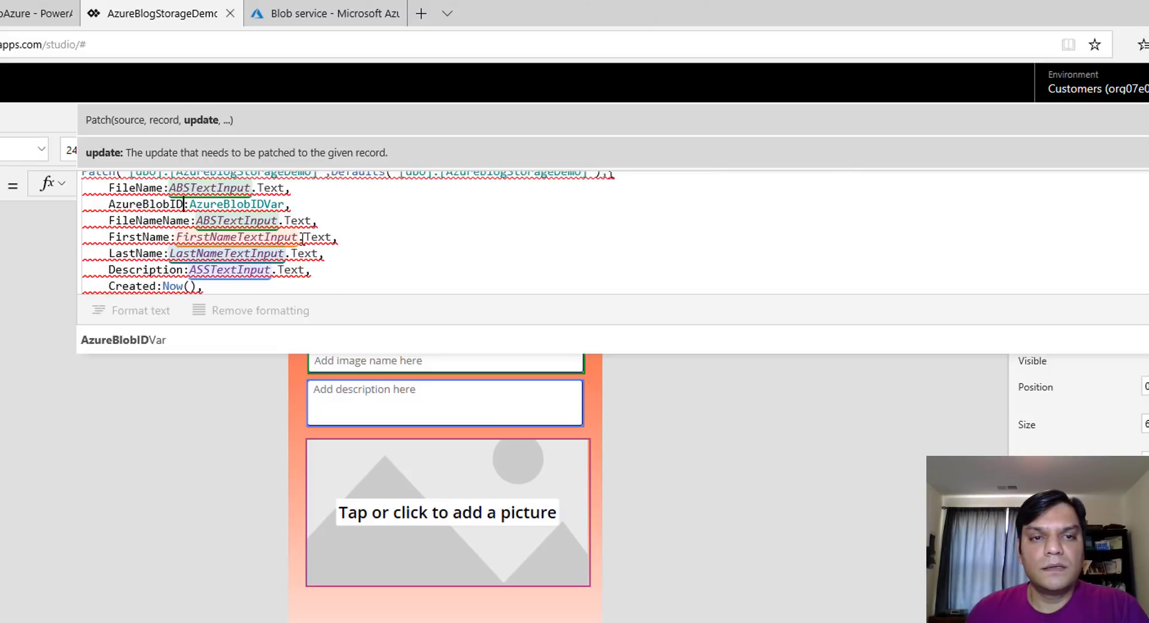
mouse_move(228, 221)
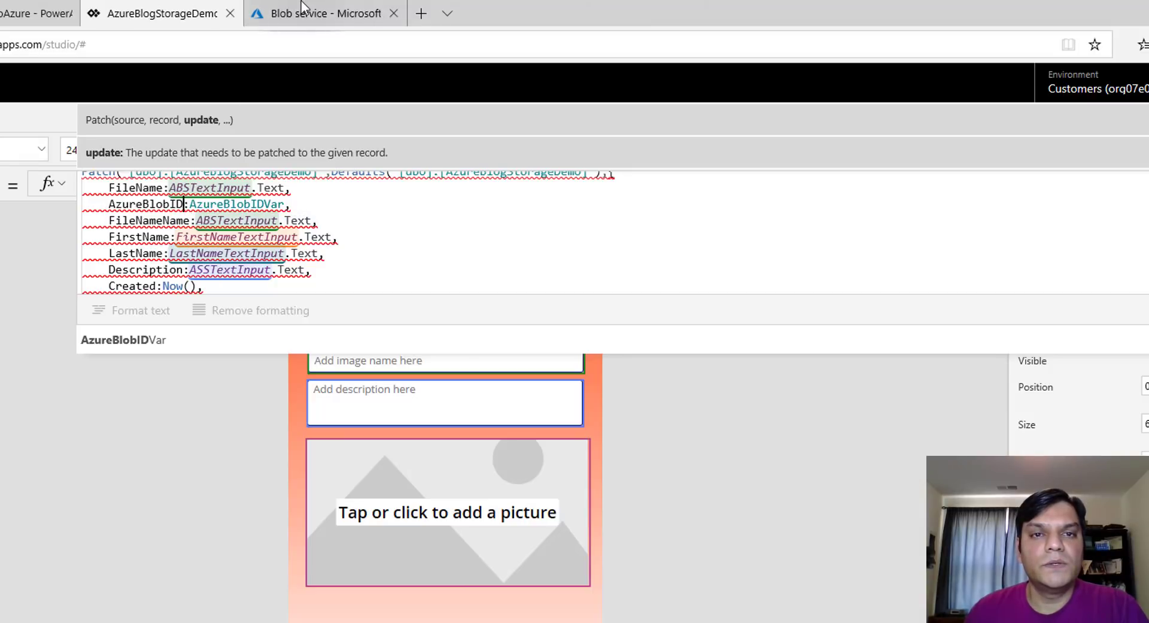
key("alt+Tab")
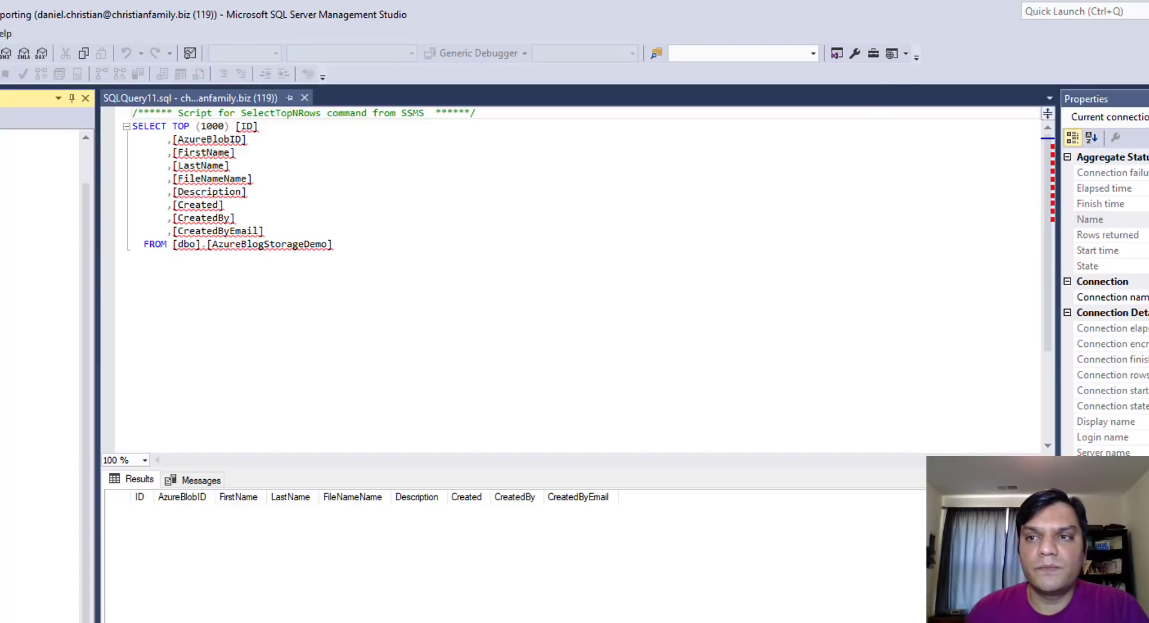
key("alt+Tab")
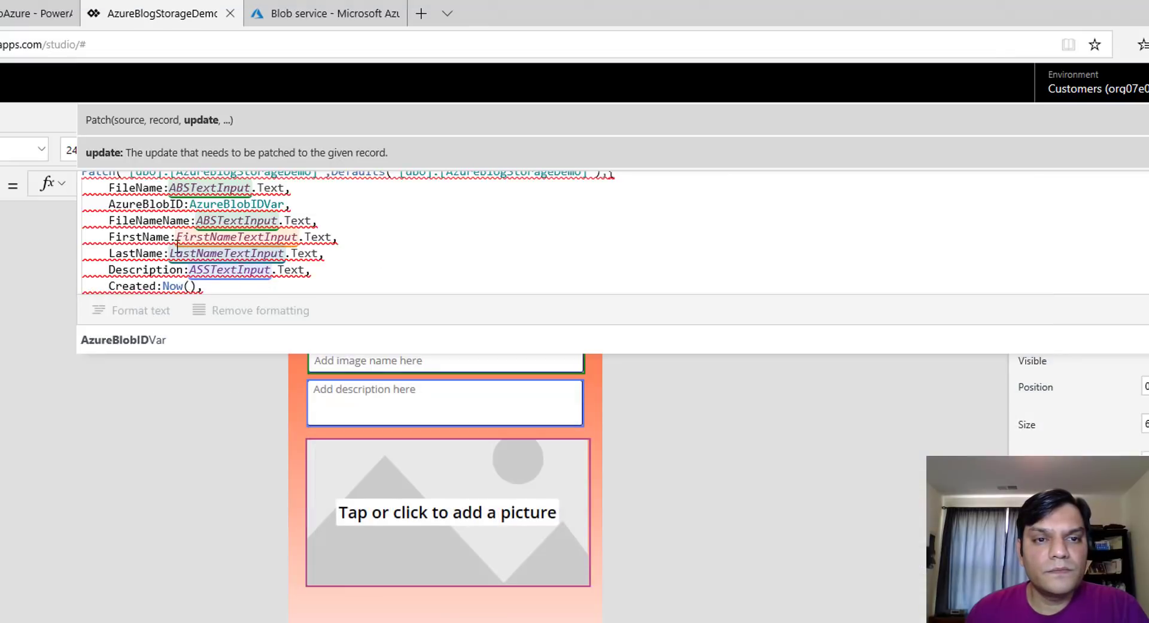
left_click(154, 222)
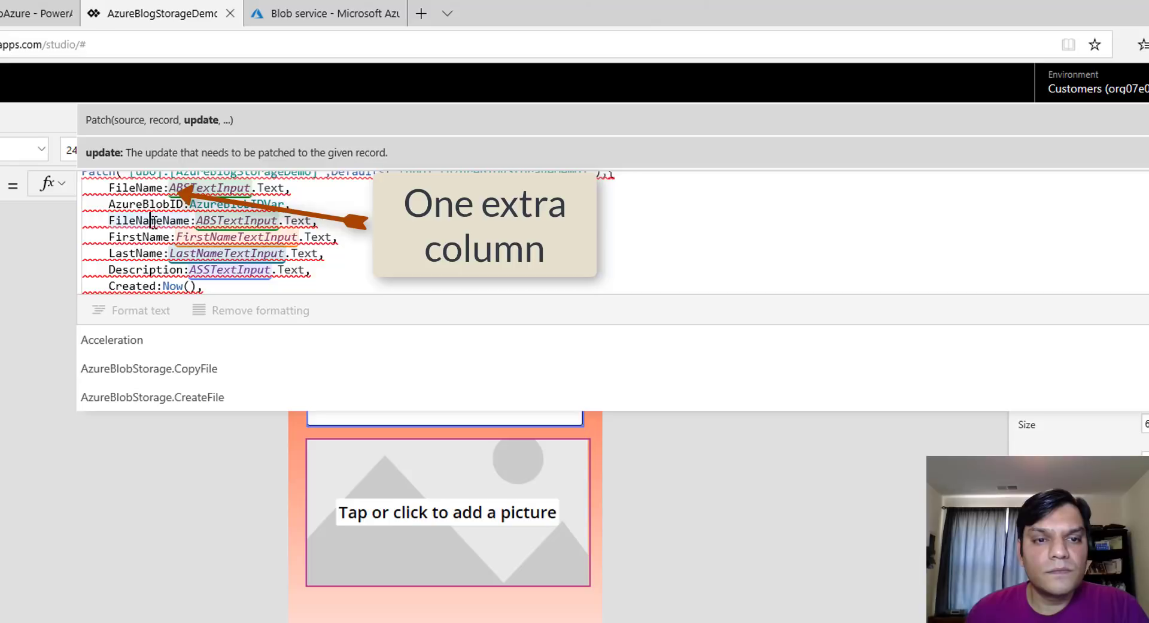
Delete the FileName line and its leftover blank line from the Patch formula
mouse_move(154, 222)
scroll(154, 222, "down", 1)
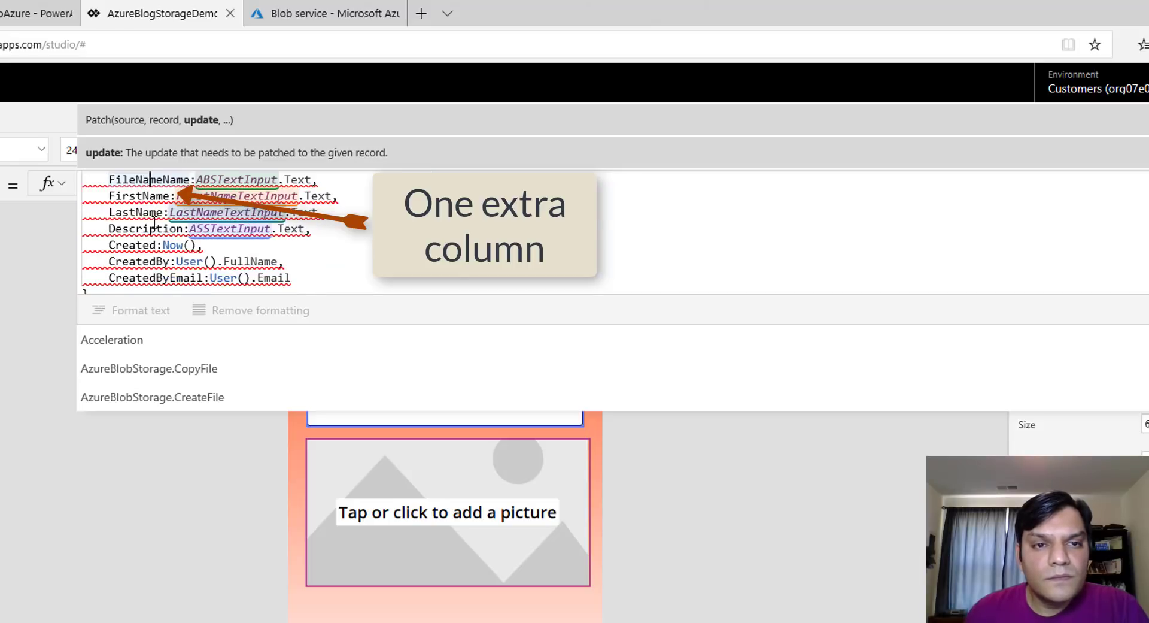
scroll(154, 222, "up", 2)
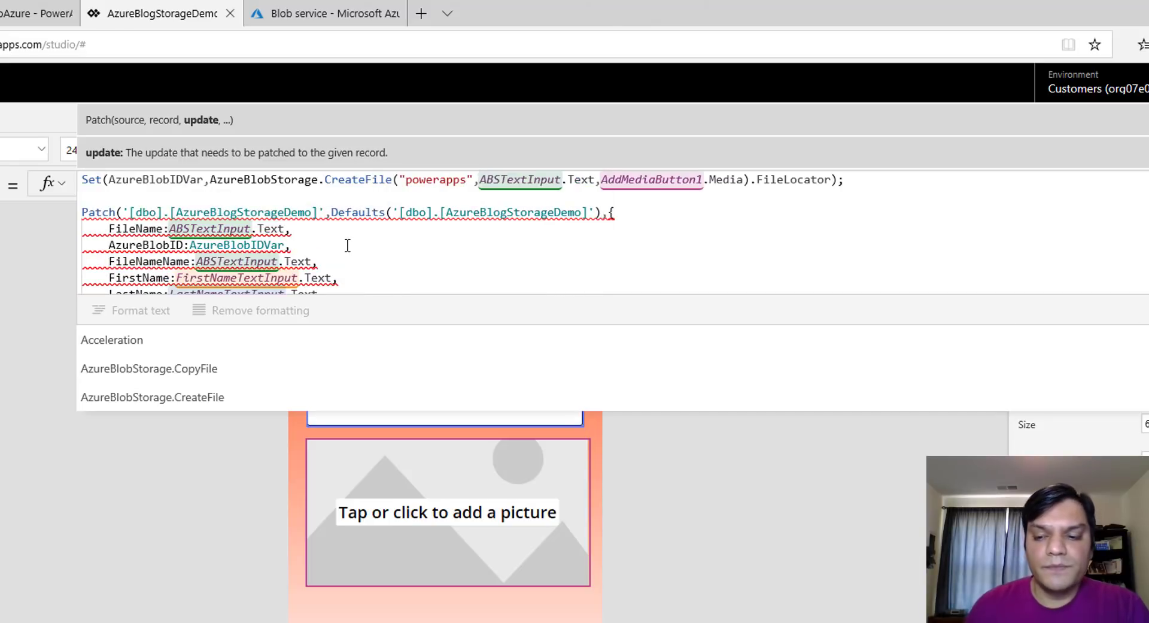
key("shift+Home")
key("BackSpace")
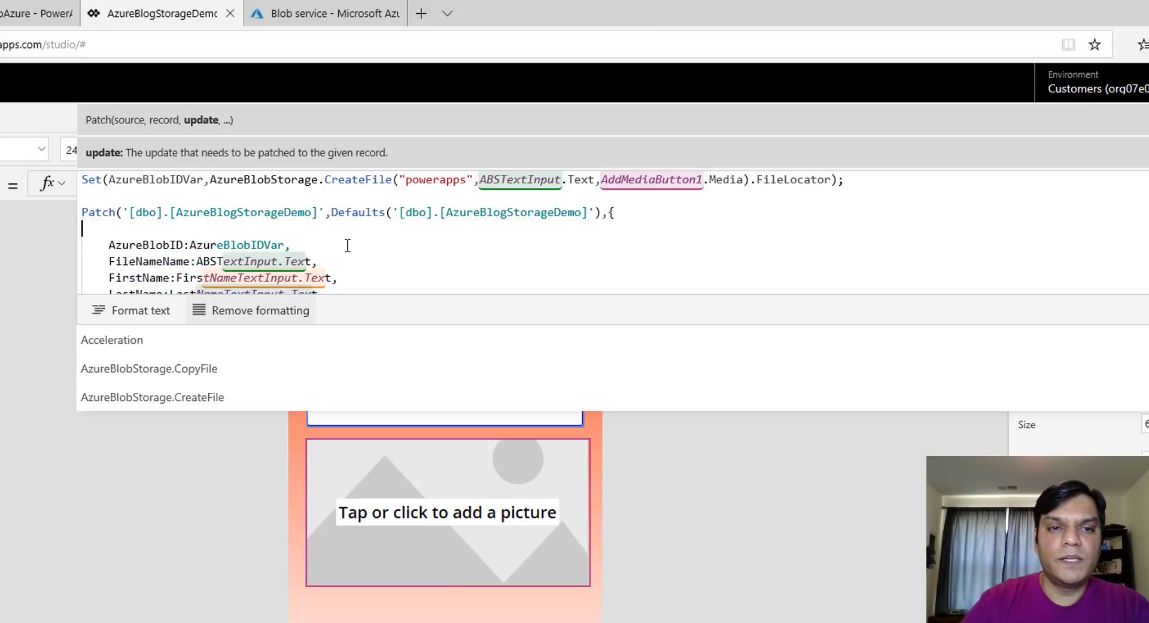
key("BackSpace")
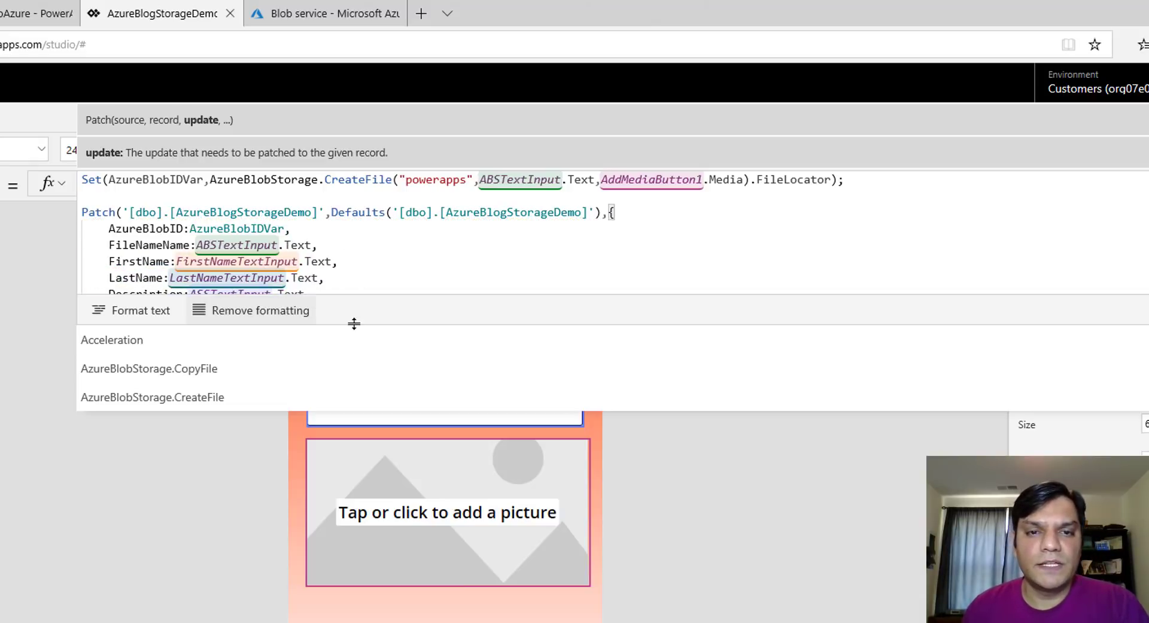
left_click_drag(353, 322, 328, 456)
left_click(281, 423)
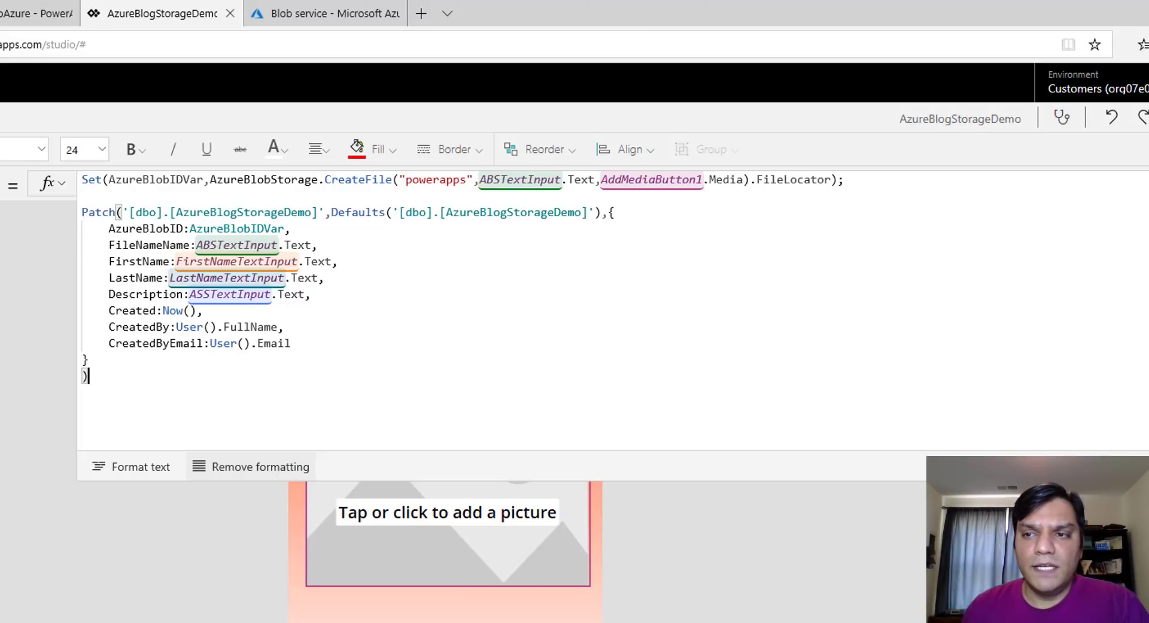
Return to the canvas and save the app with Ctrl+S and File > Save
left_click(740, 604)
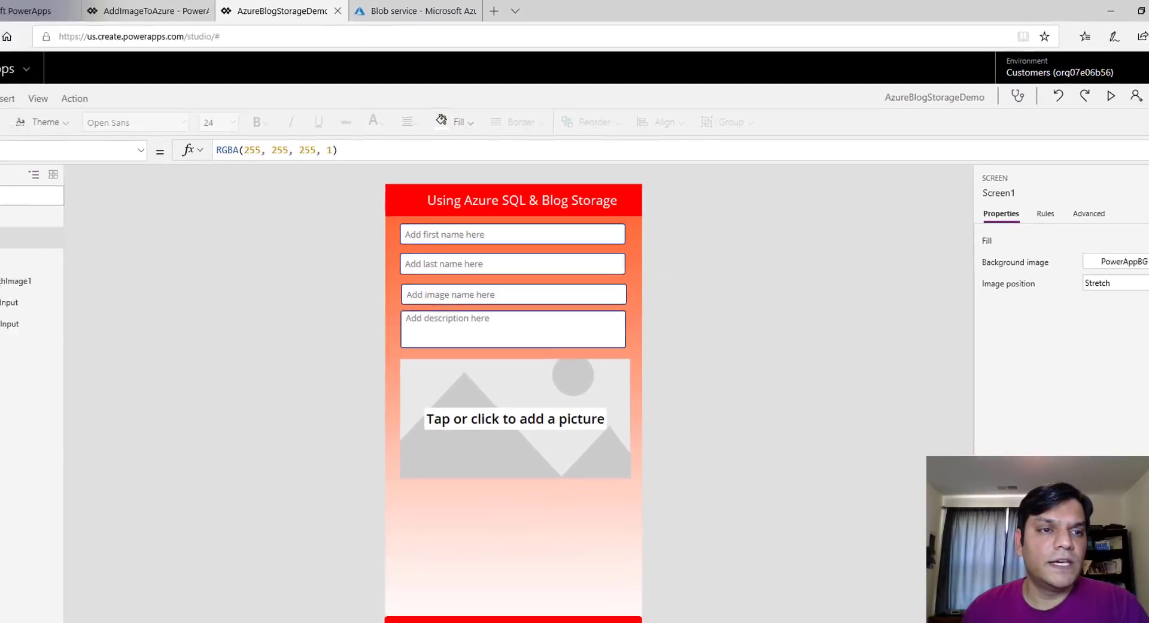
key("ctrl+s")
left_click(143, 231)
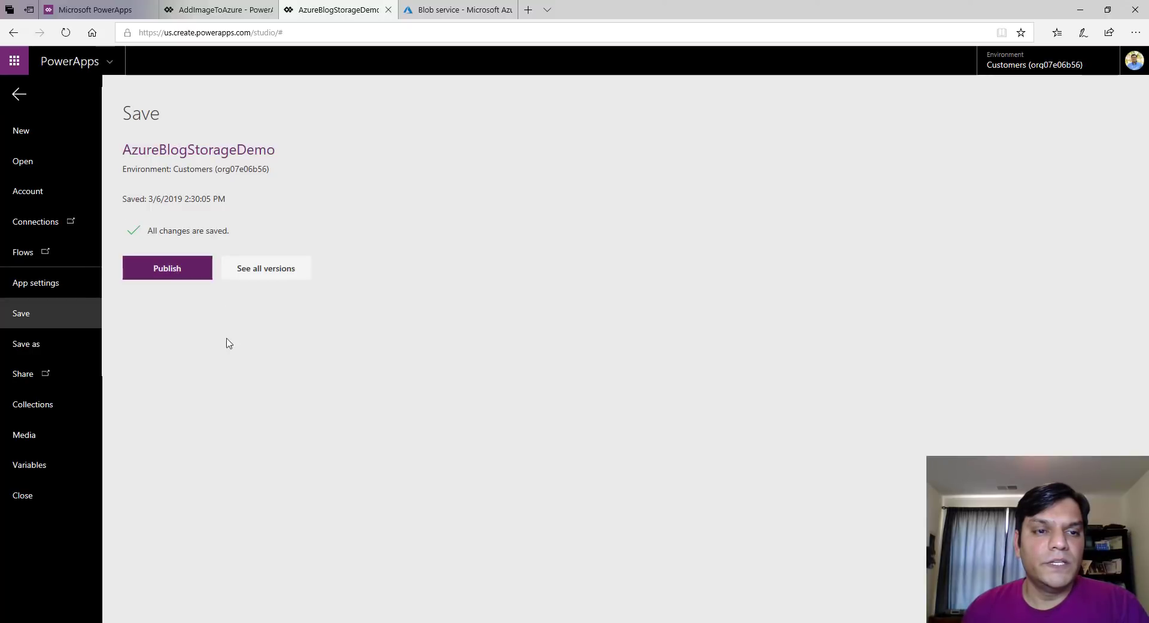
Publish this version, then run the app in preview and focus the first-name box
left_click(167, 268)
left_click(616, 406)
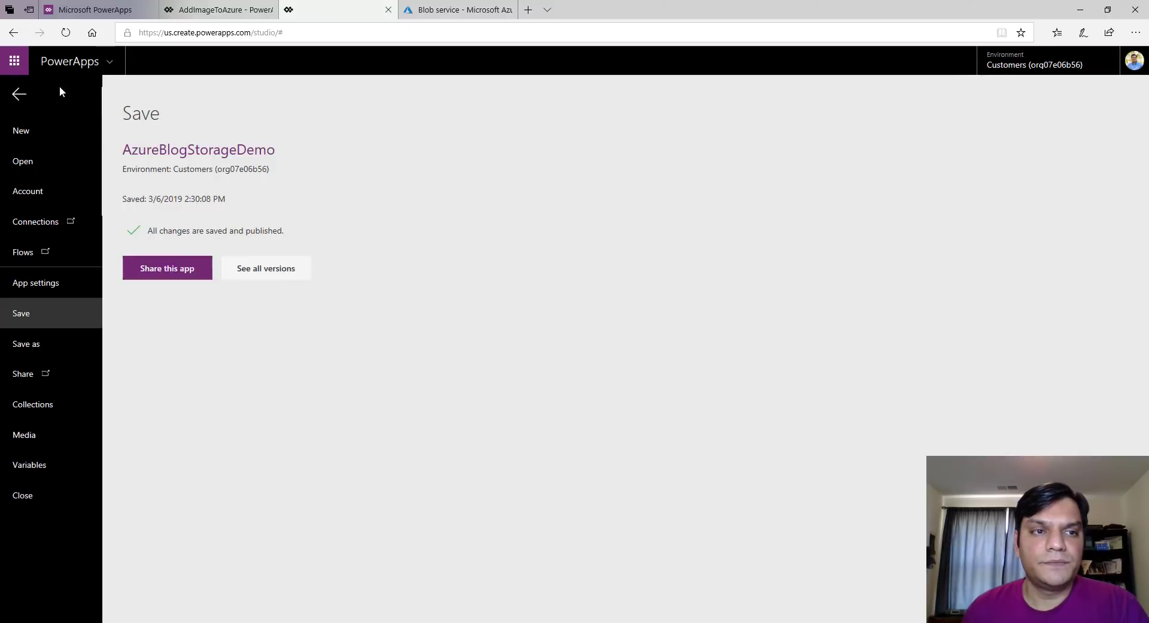
left_click(18, 94)
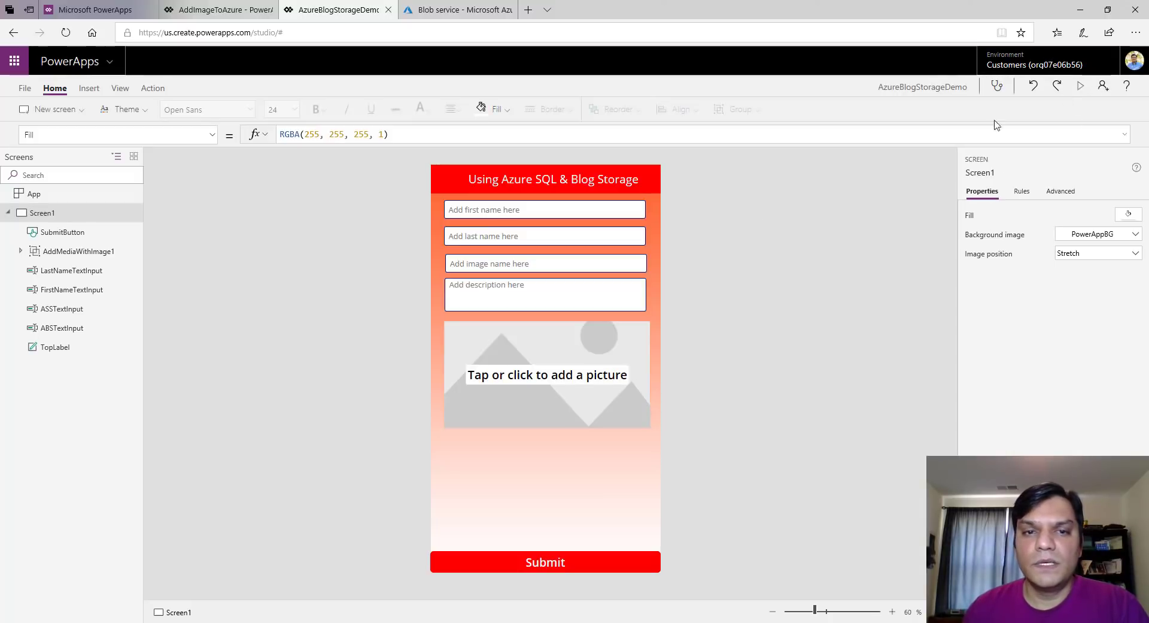
left_click(1081, 86)
left_click(481, 112)
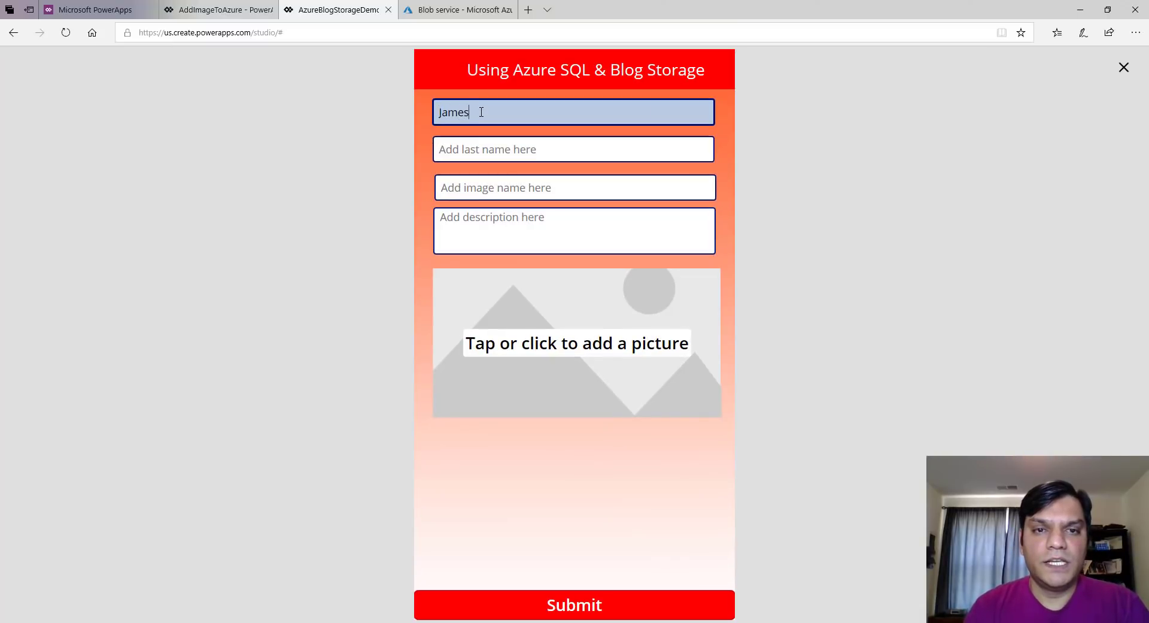
Enter a sample first and last name and the description 'This is my second image'
key("Tab")
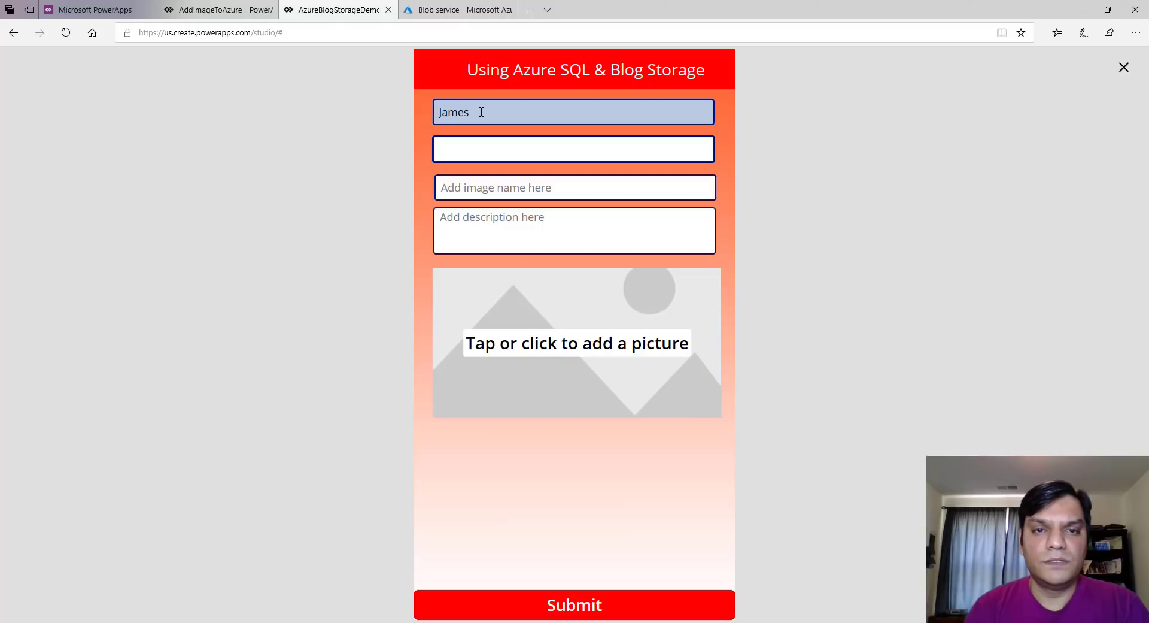
key("Tab")
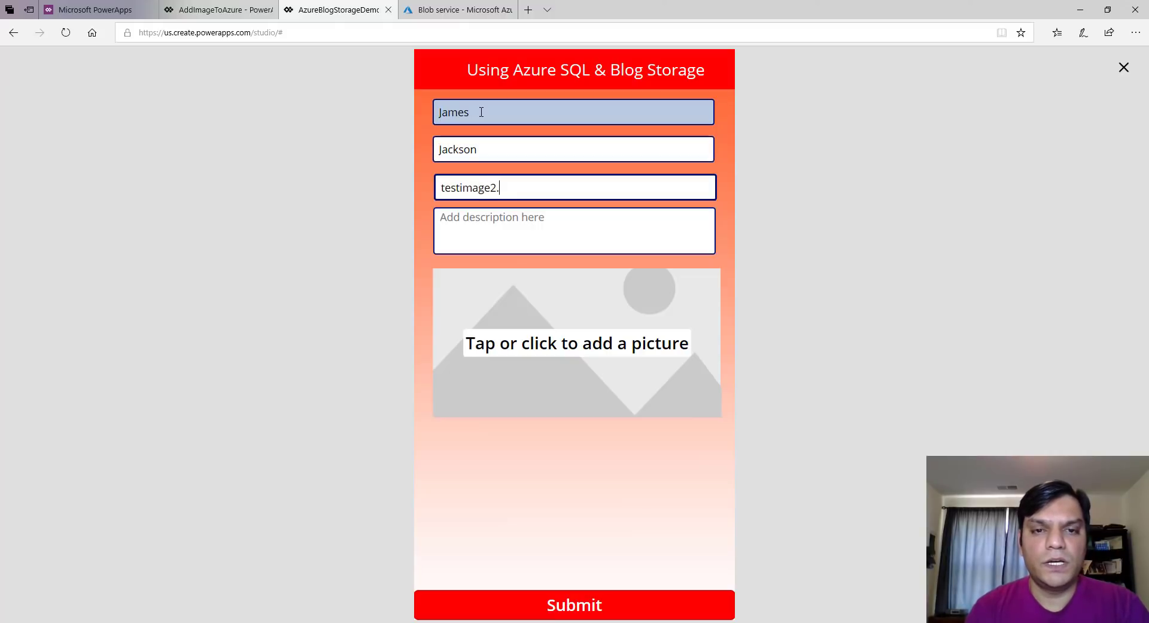
key("Tab")
type("T")
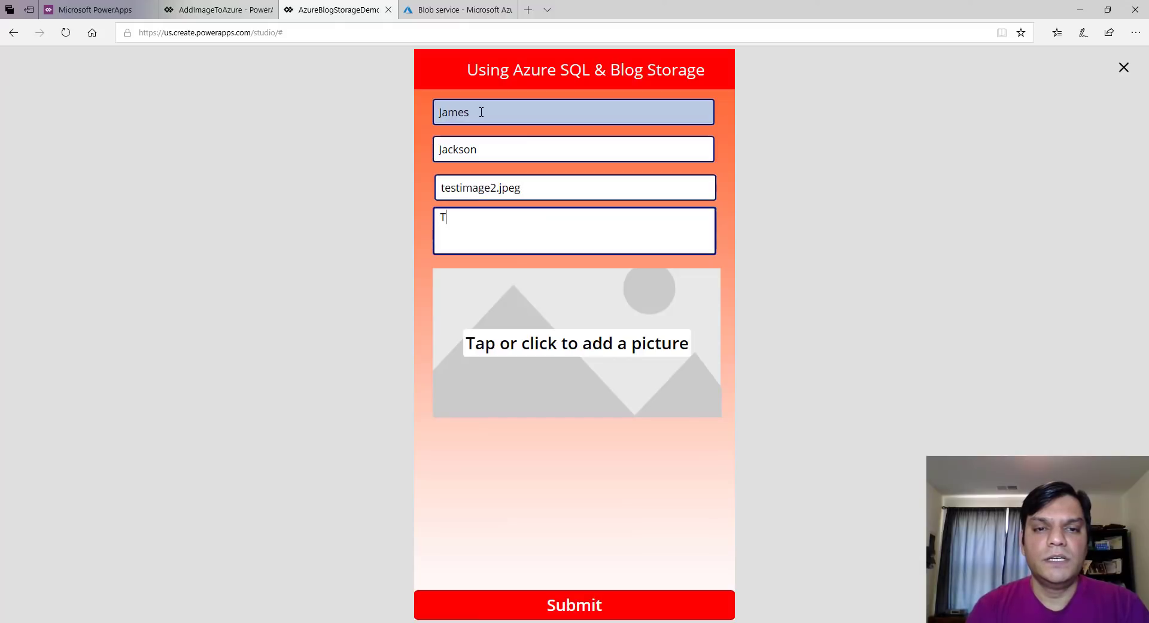
type("his is my second image")
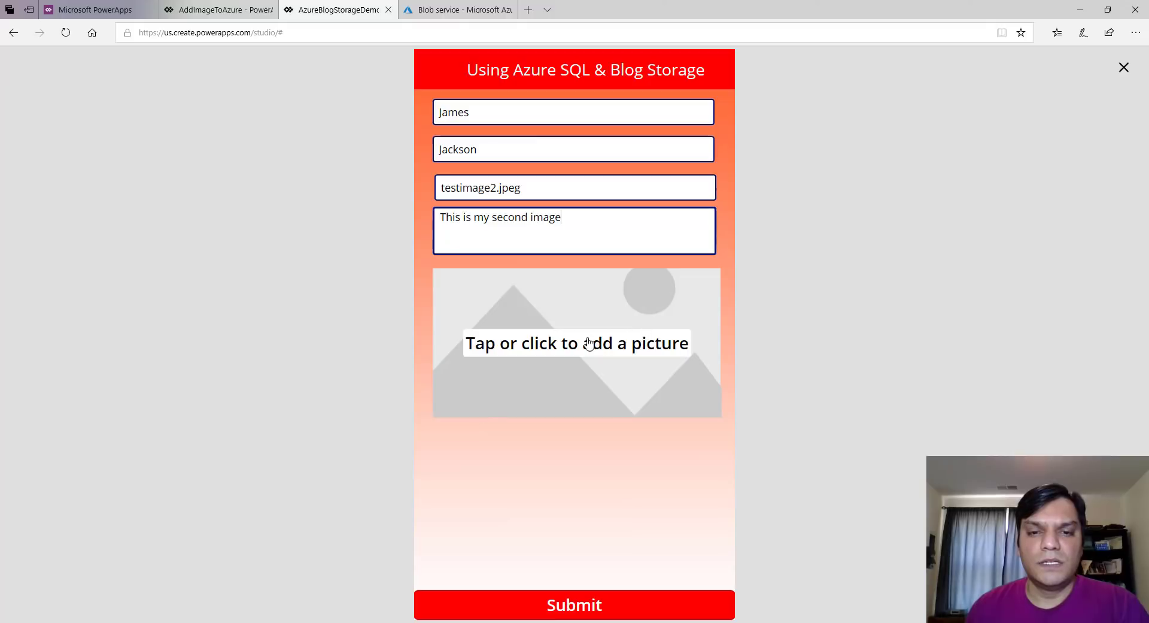
Attach the iron-man.png picture to the form's image control
left_click(569, 350)
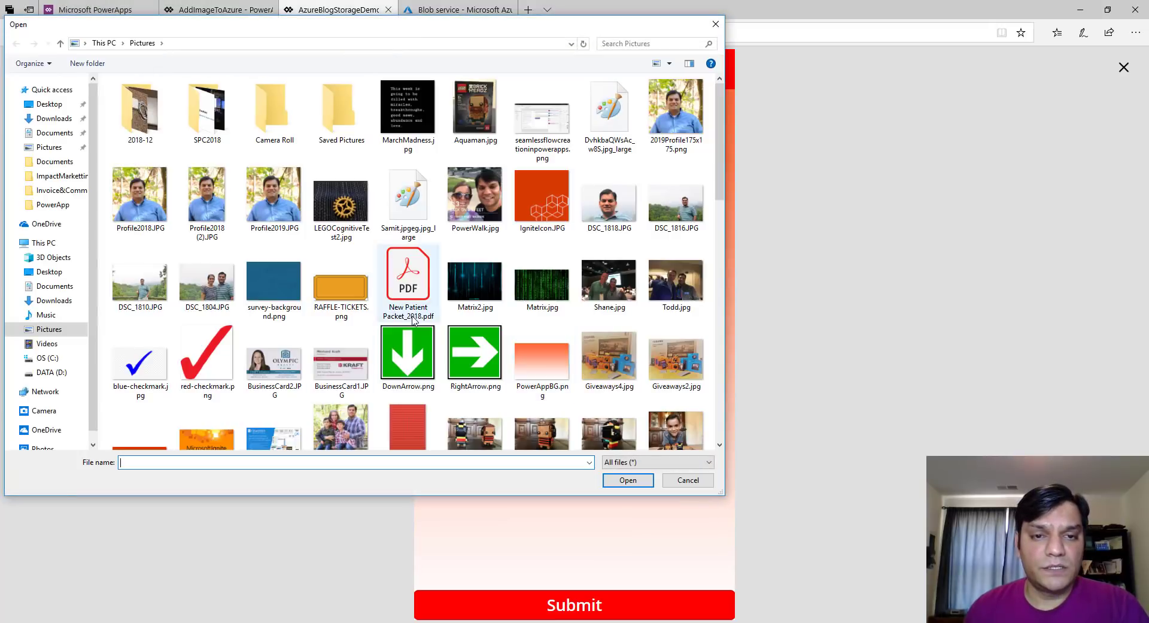
left_click(469, 413)
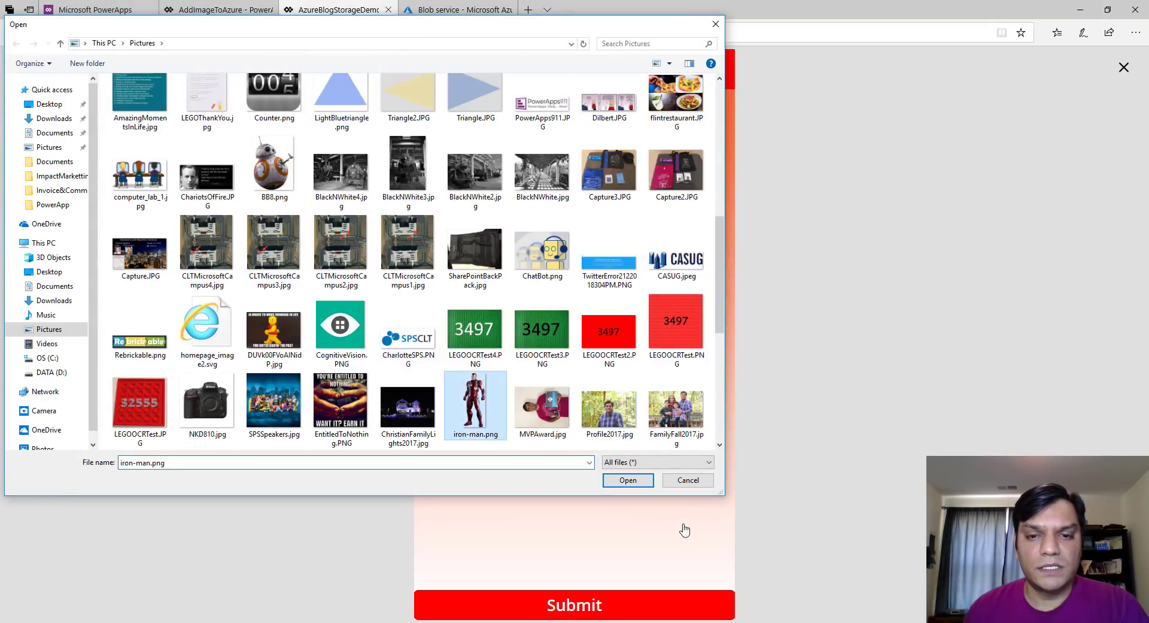
left_click(629, 480)
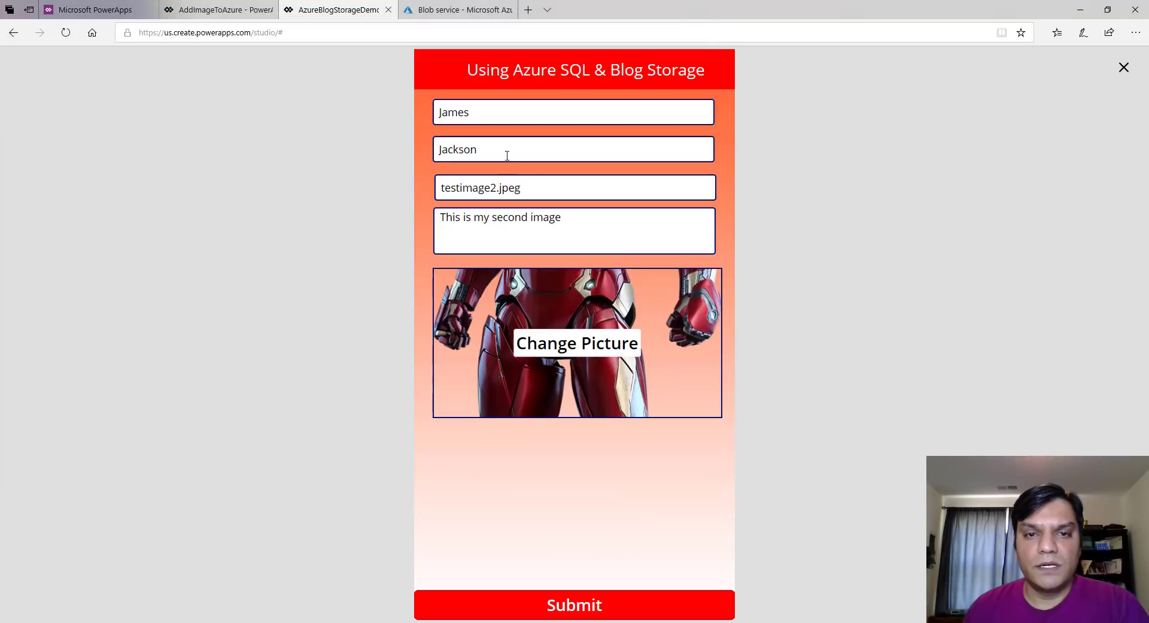
Correct the image name to testimage2.png and submit the entry
left_click(539, 184)
key("BackSpace")
key("BackSpace")
key("BackSpace")
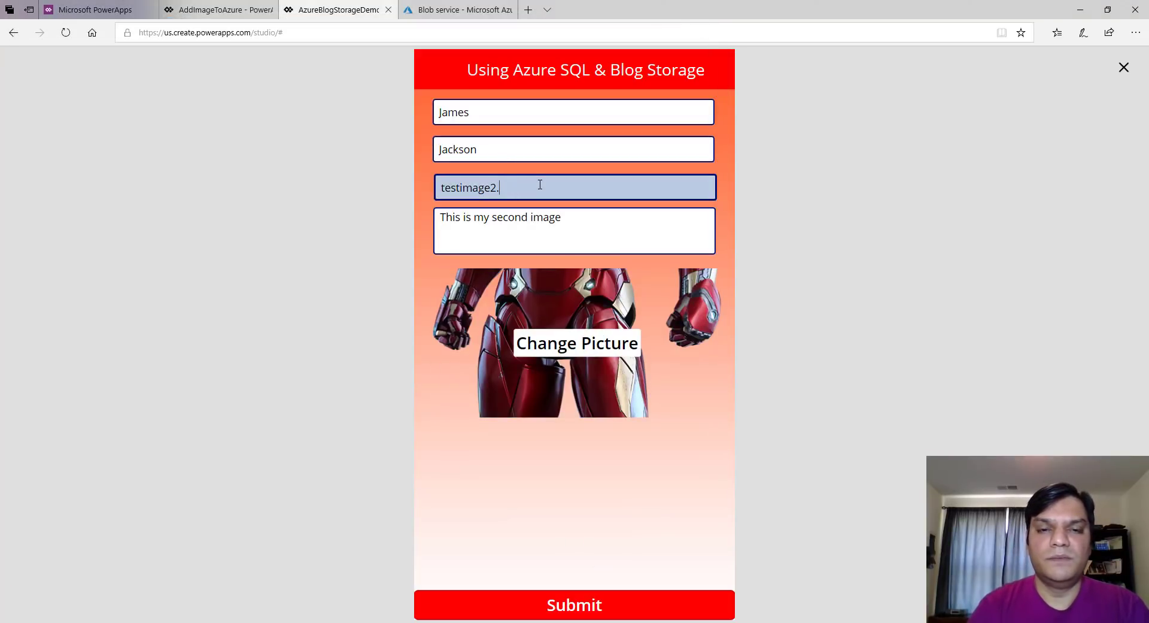
type("png")
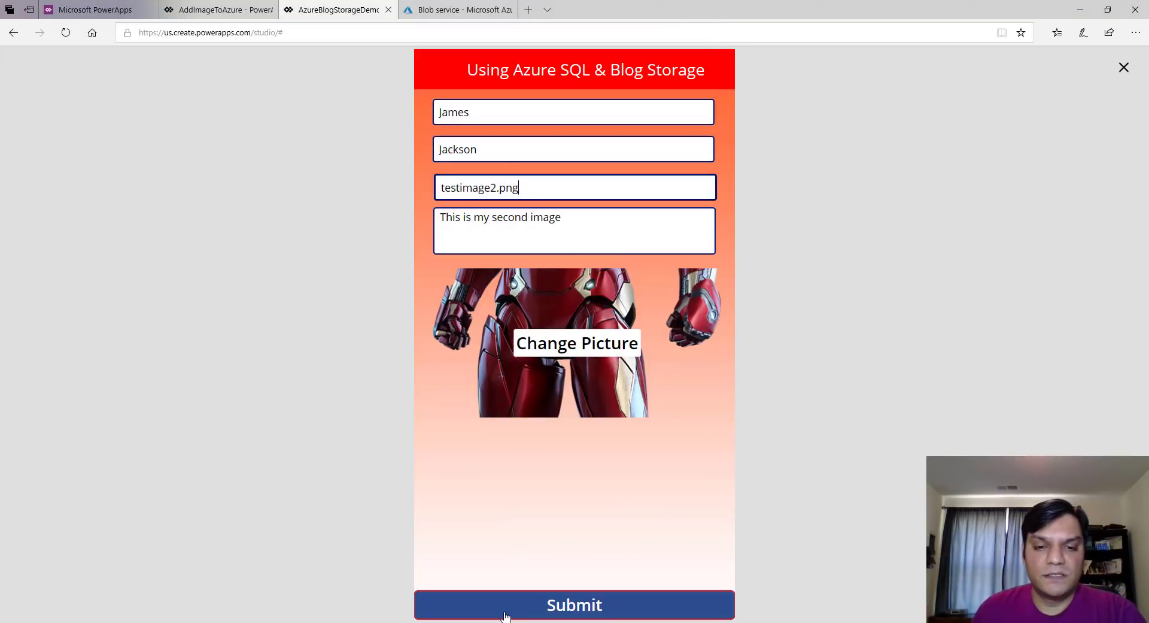
left_click(504, 615)
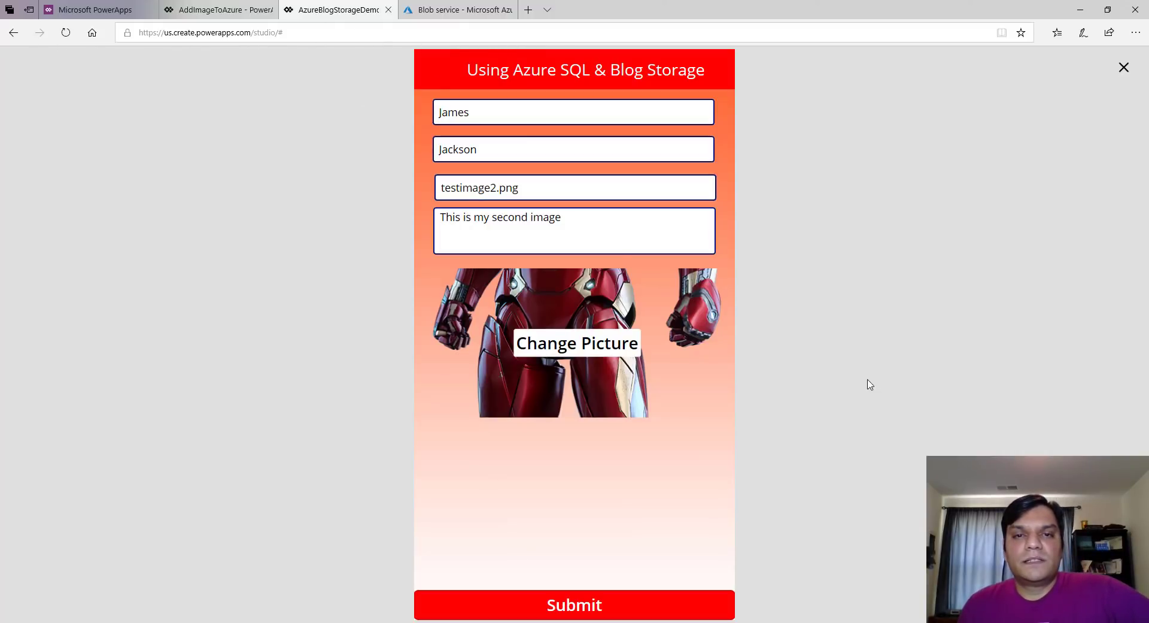
Refresh the Azure blob storage and check the powerapps container for testimage2.png
left_click(443, 10)
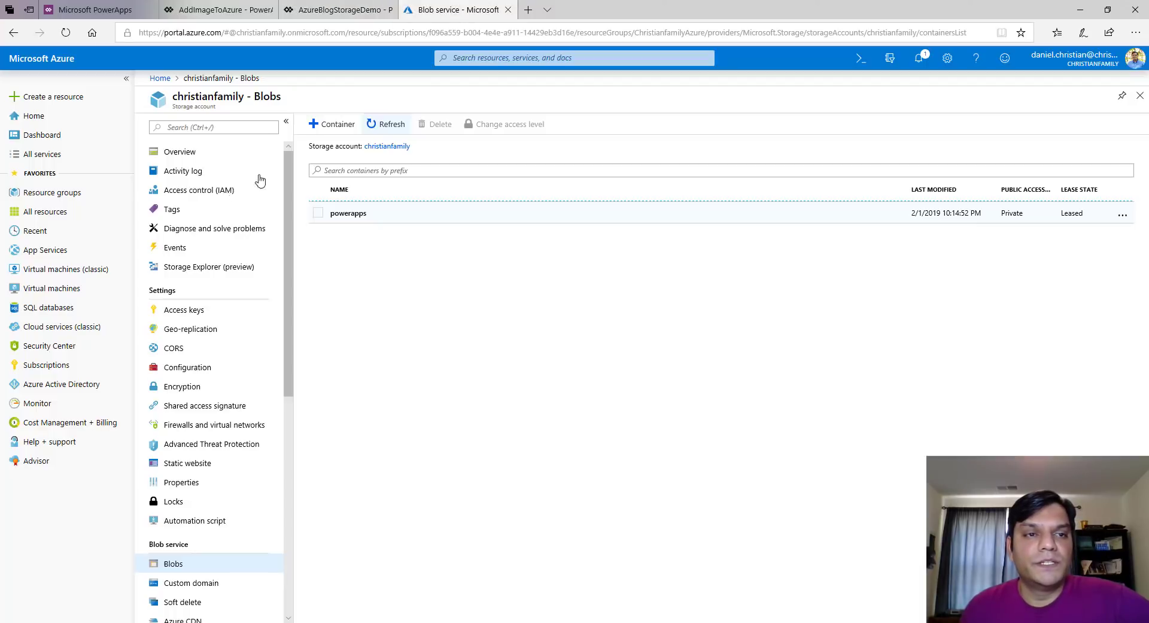
left_click(67, 33)
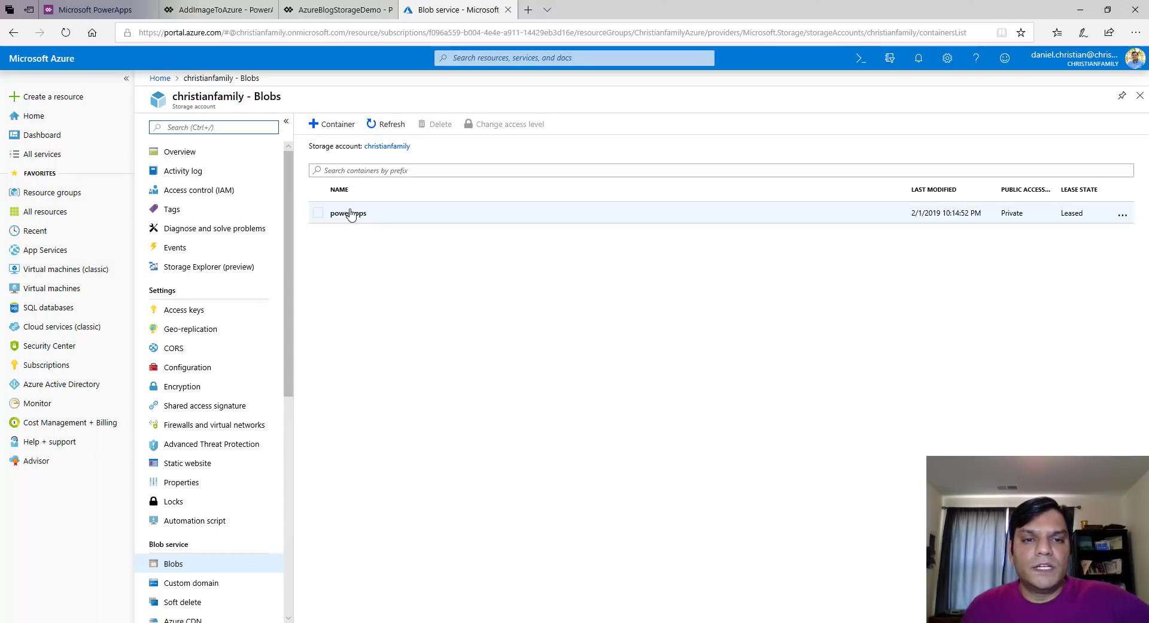
left_click(351, 214)
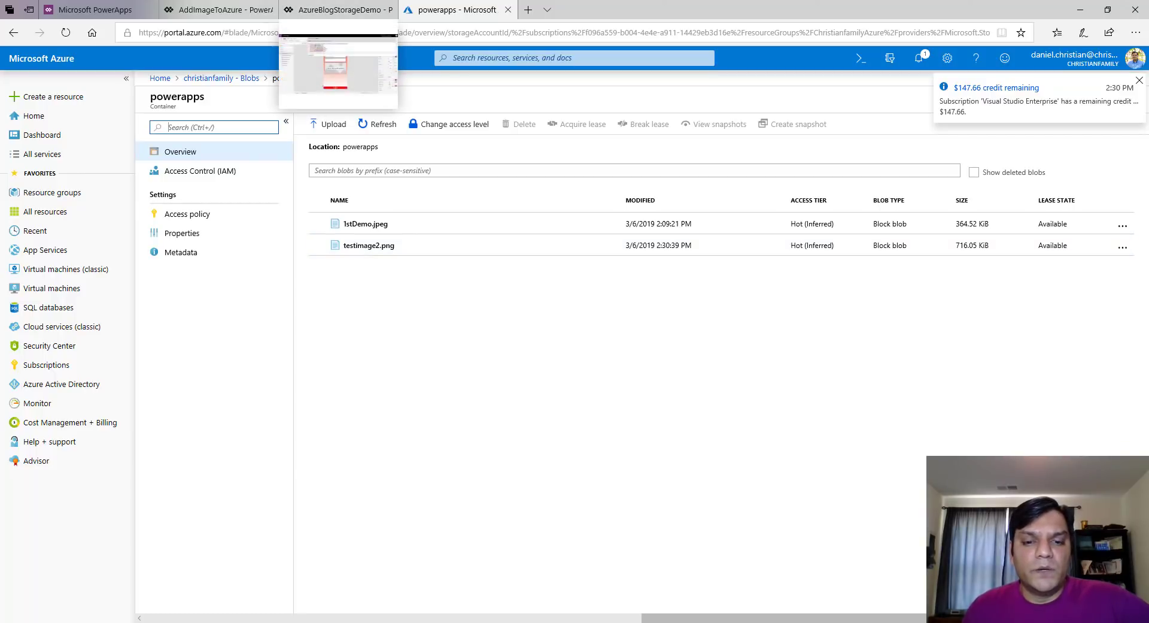
Re-run the AzureBlogStorageDemo query in SQL Server Management Studio to show the new row
key("alt+Tab")
left_click(463, 152)
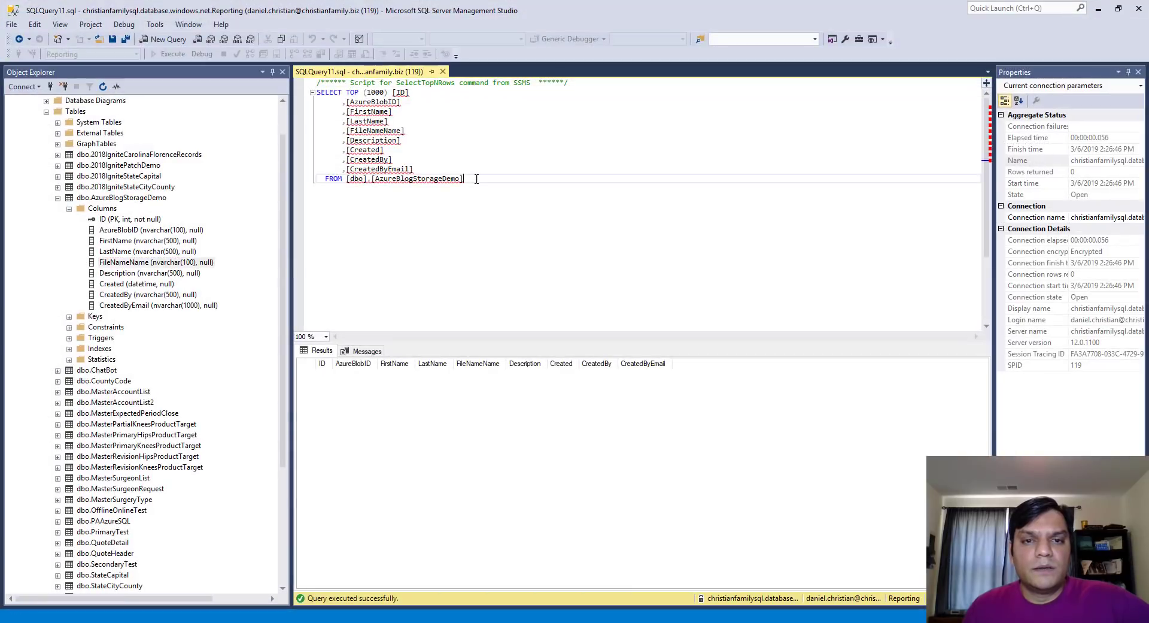
key("ctrl+a")
left_click(163, 55)
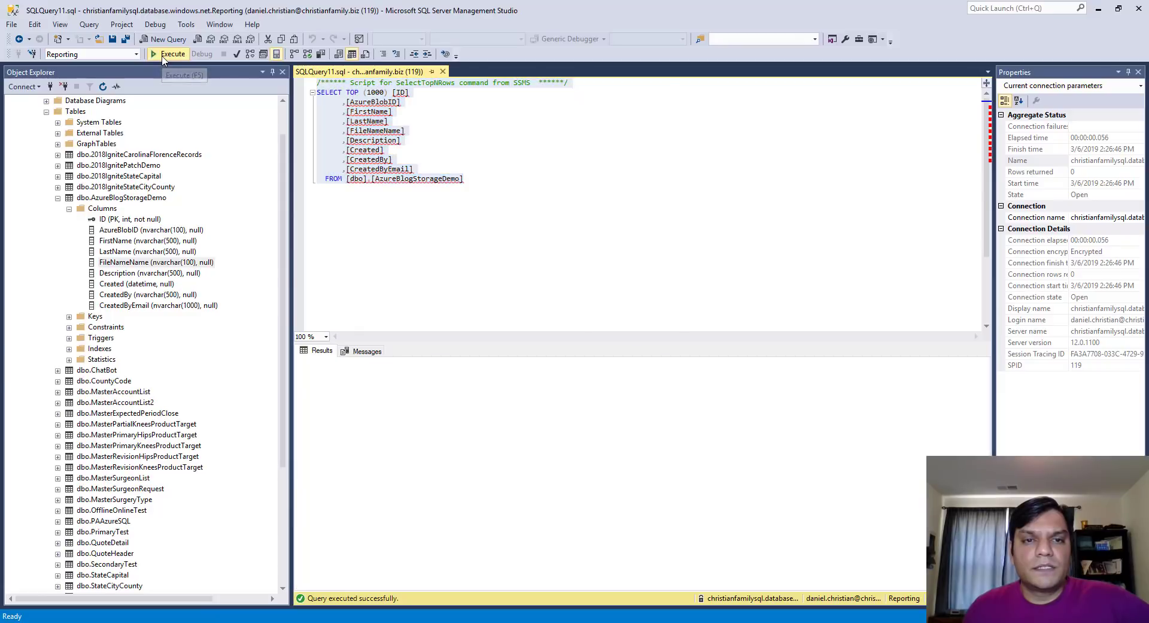
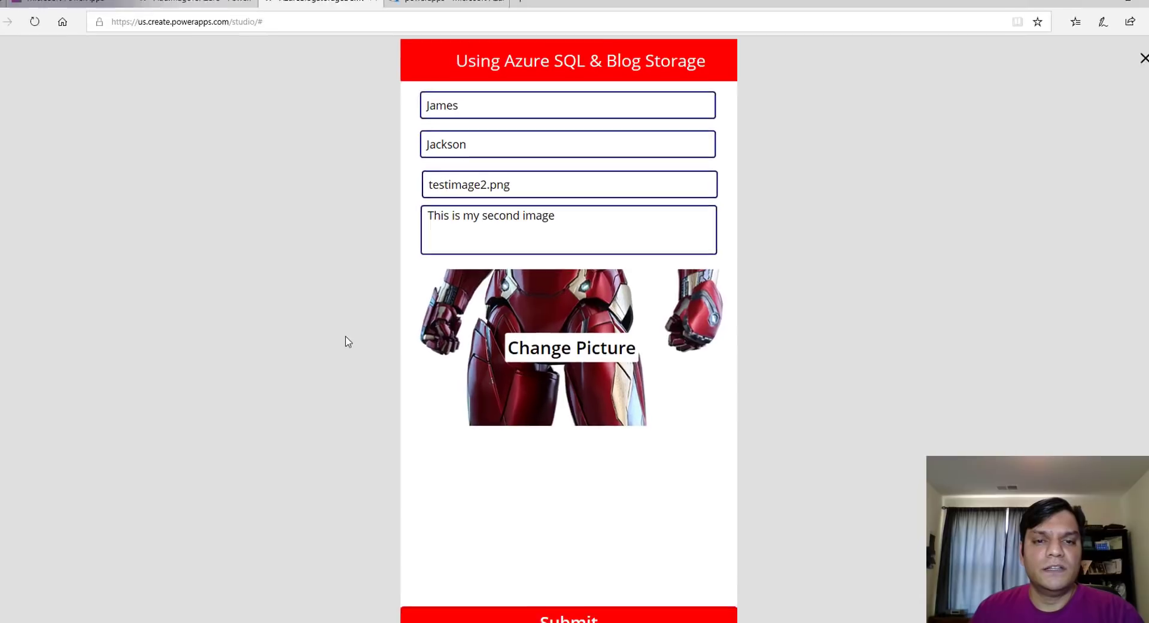
Exit the app preview back to the studio and select the Submit button
left_click(1144, 58)
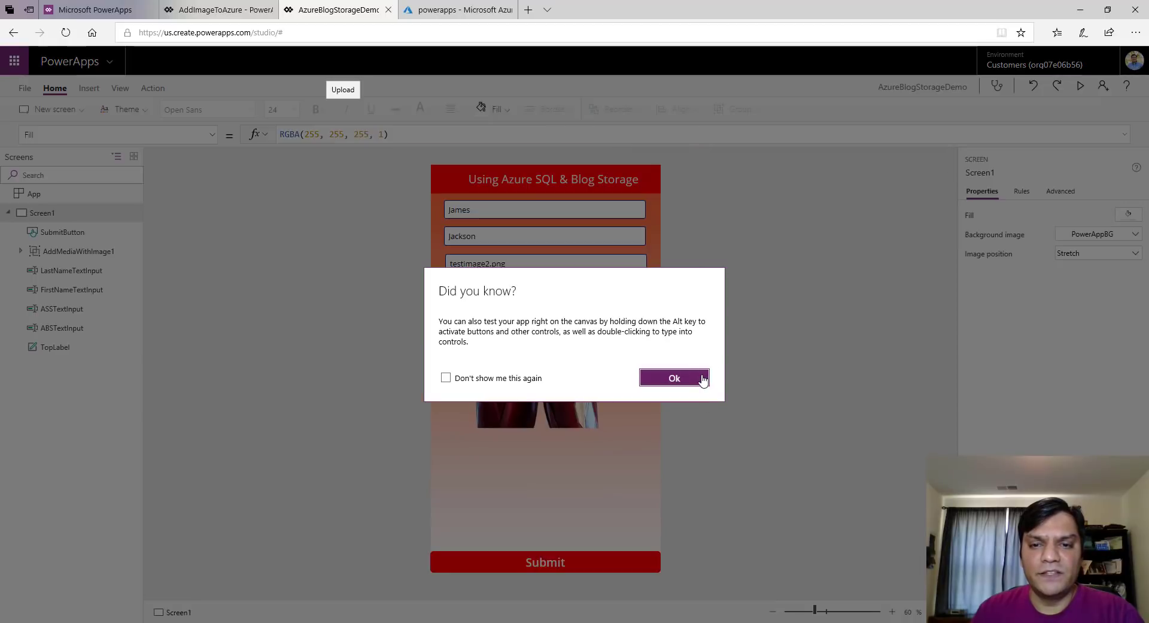
left_click(700, 379)
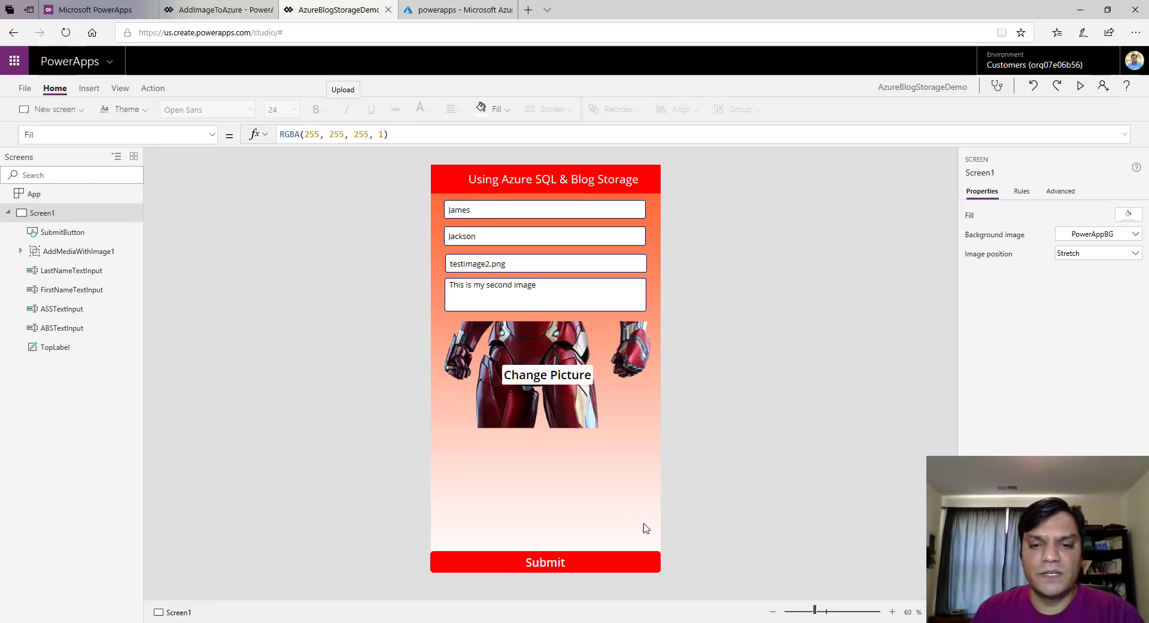
left_click(637, 569)
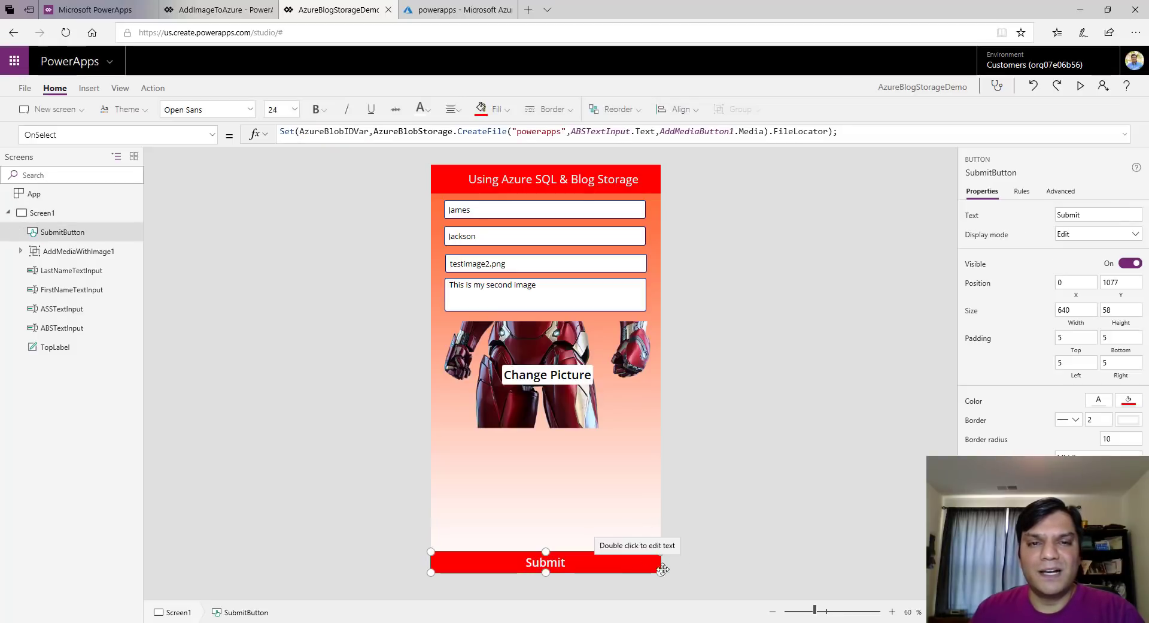
Expand the Submit button's OnSelect formula, review the Patch block, then collapse it
left_click(1127, 135)
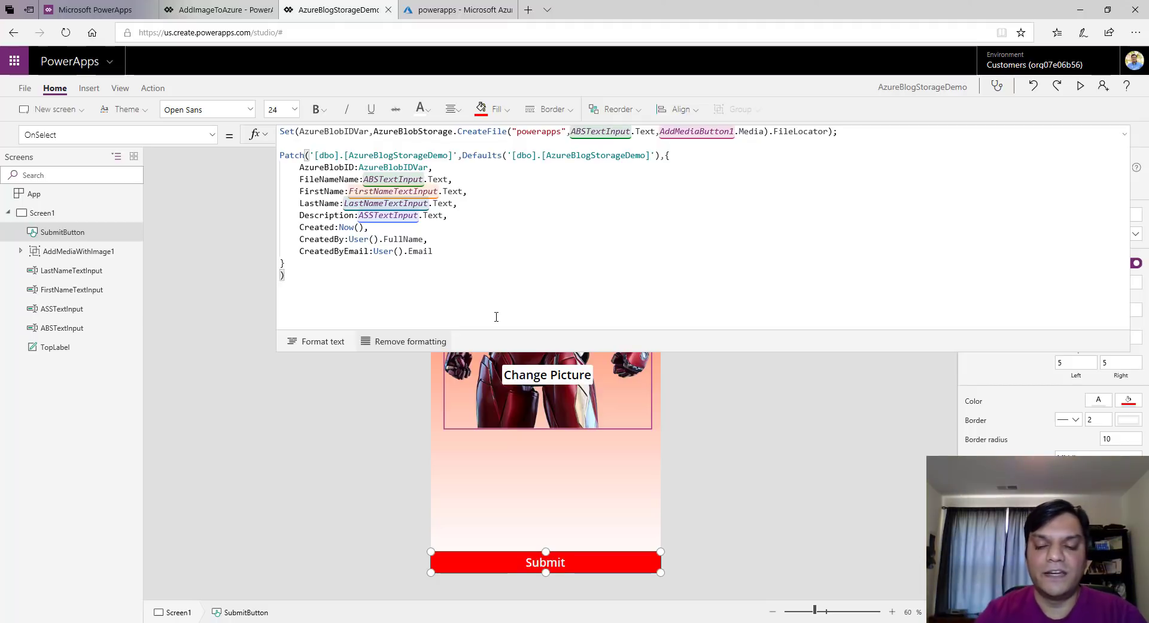
type(";")
key("Return")
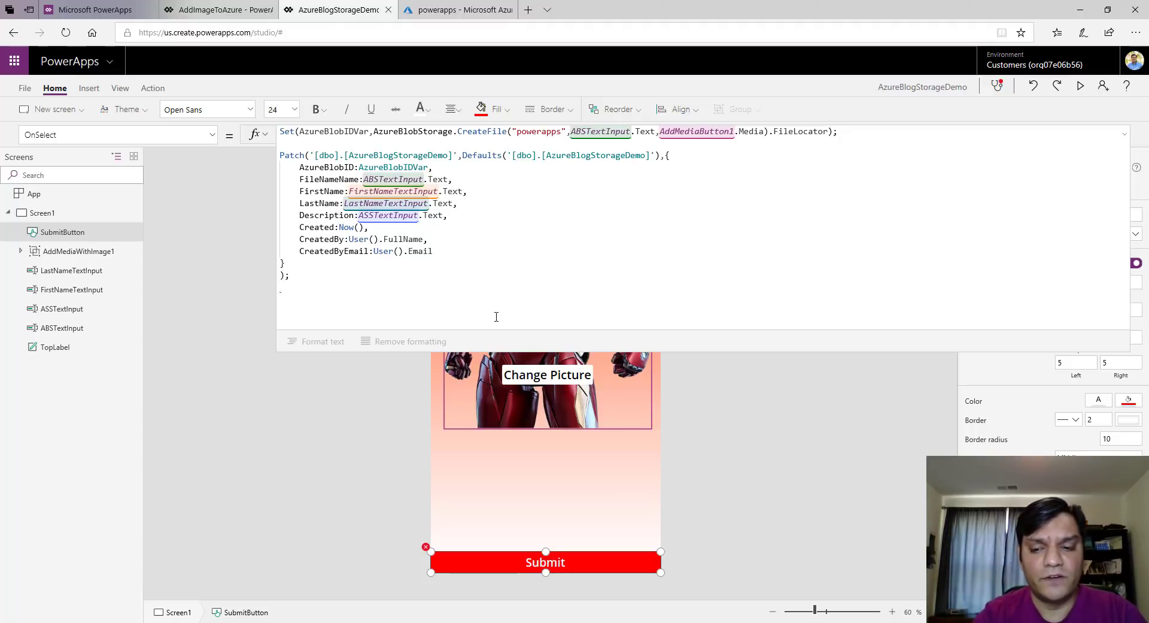
key("BackSpace")
key("BackSpace")
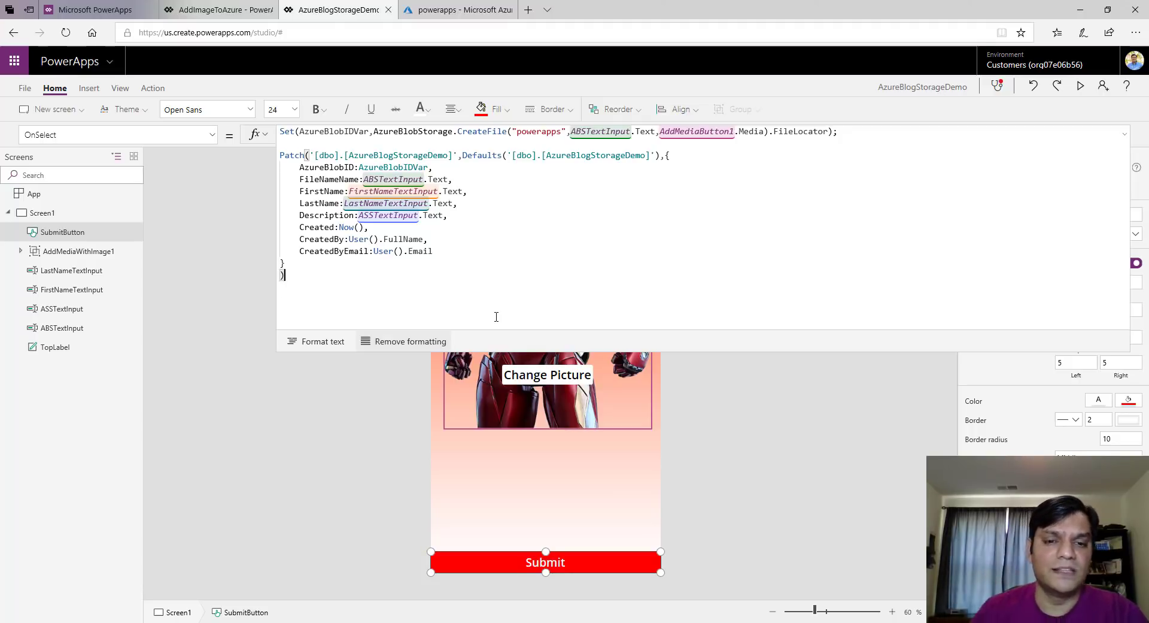
left_click(1126, 136)
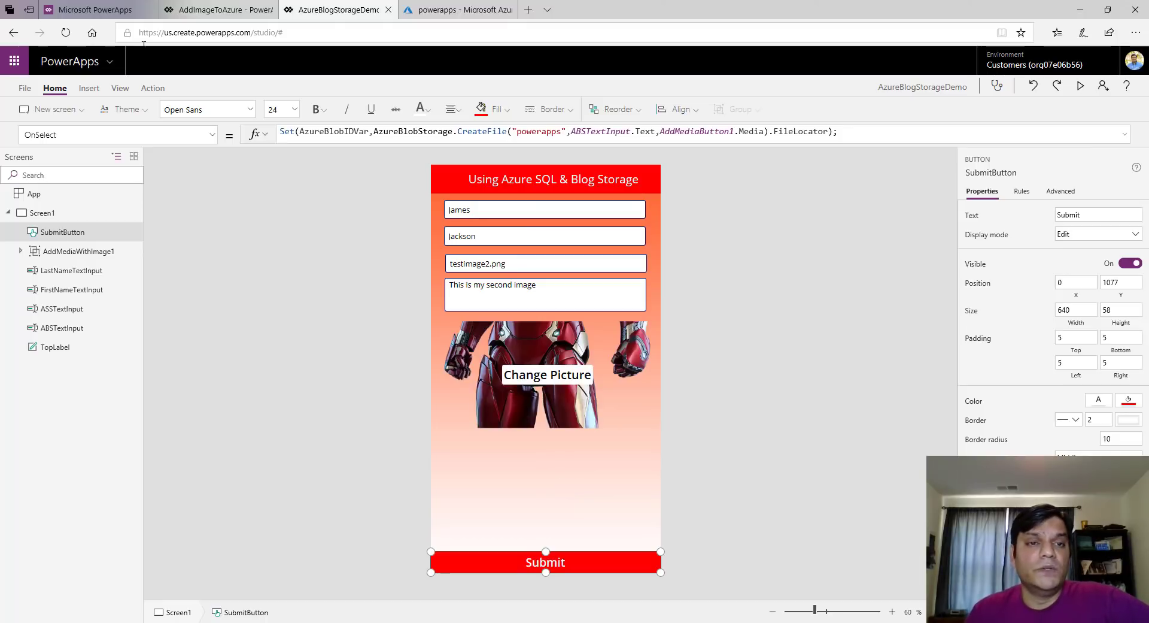
Insert a vertical gallery and position it, resized, below the picture
left_click(88, 88)
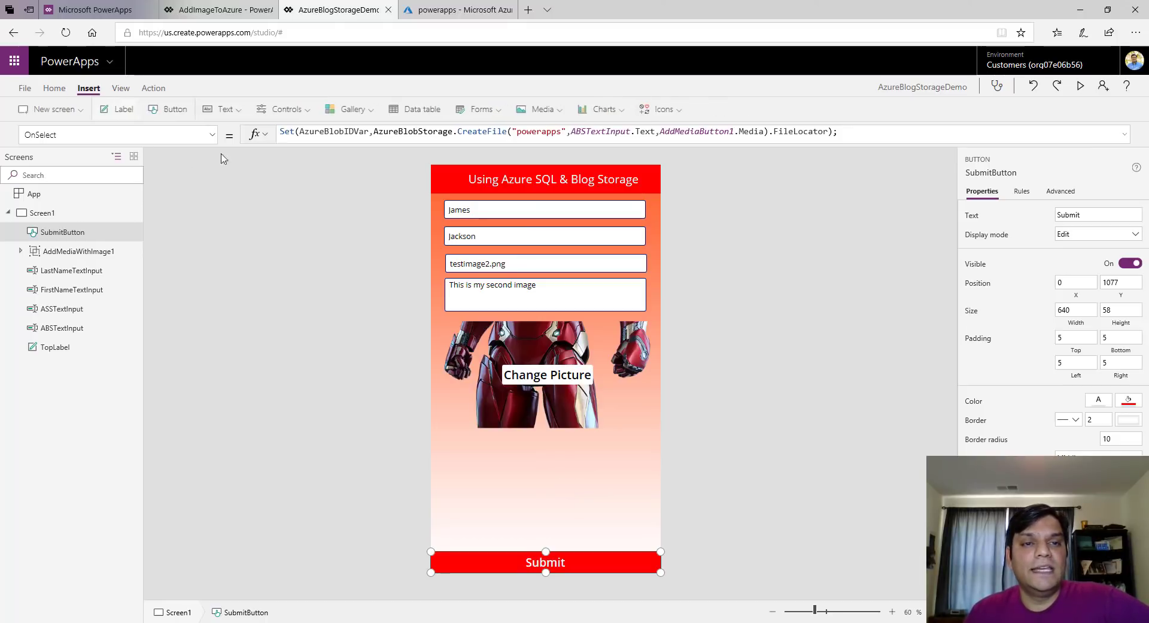
left_click(350, 109)
key("Escape")
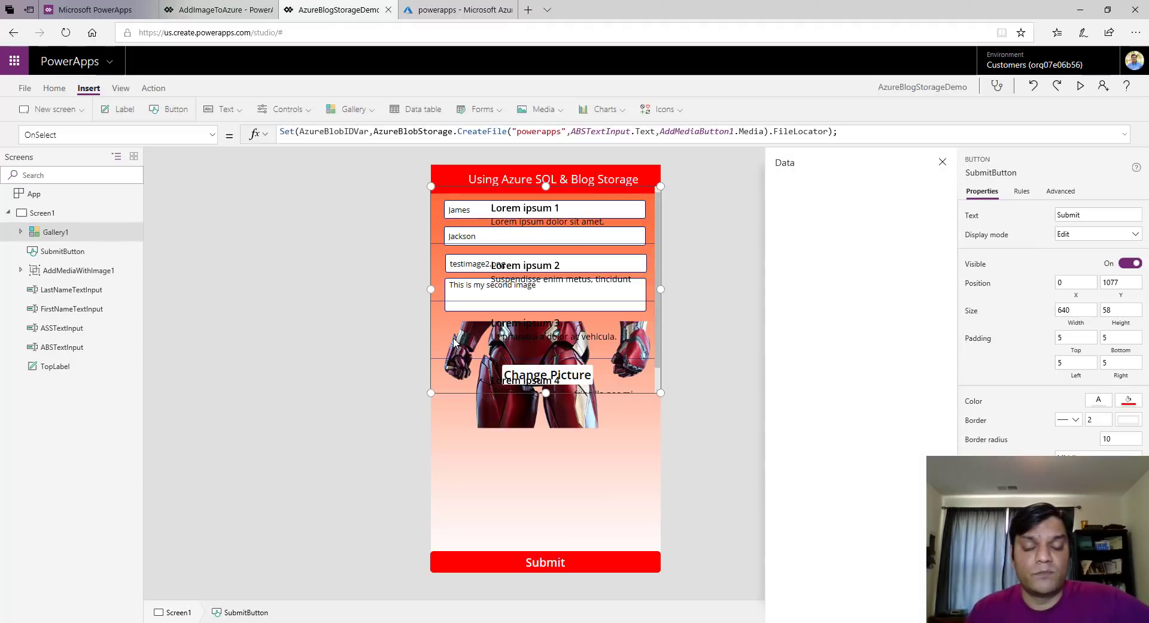
left_click_drag(460, 389, 453, 549)
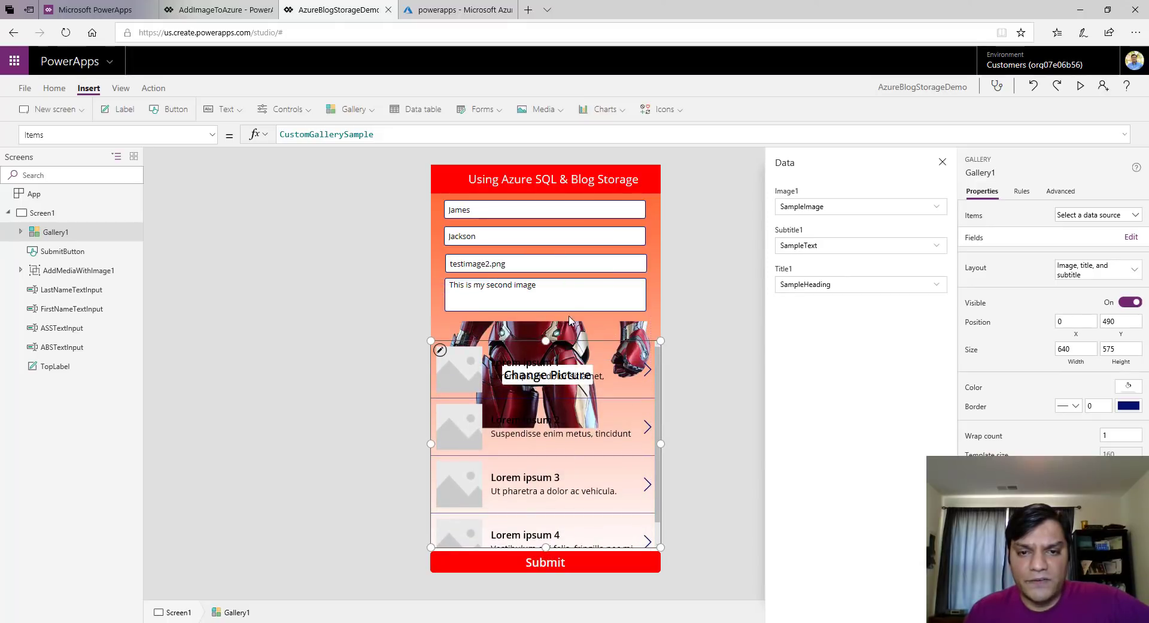
left_click_drag(546, 339, 537, 427)
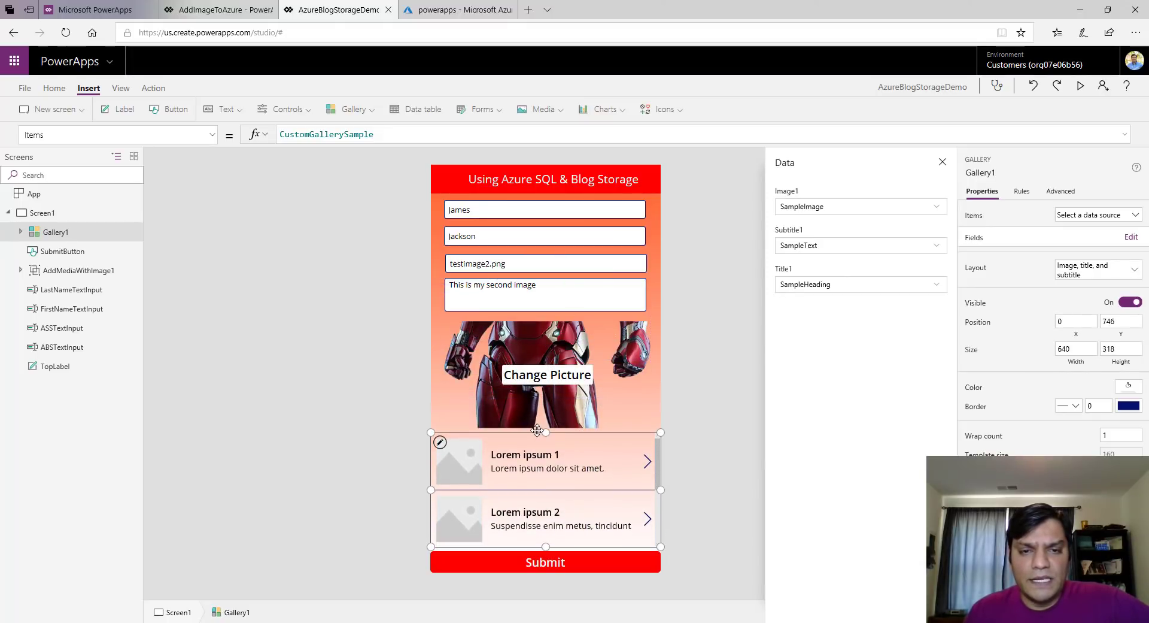
Set the gallery's Items to '[dbo].[AzureBlogStorageDemo]' and make it slightly taller
left_click(404, 134)
double_click(377, 129)
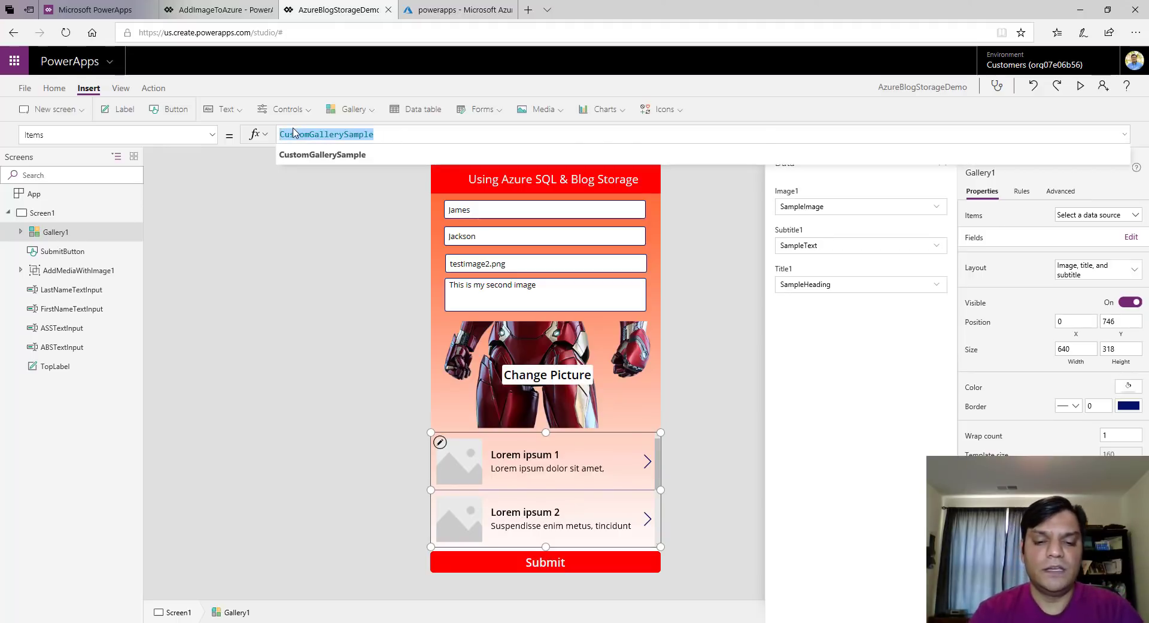
key("BackSpace")
type("azure")
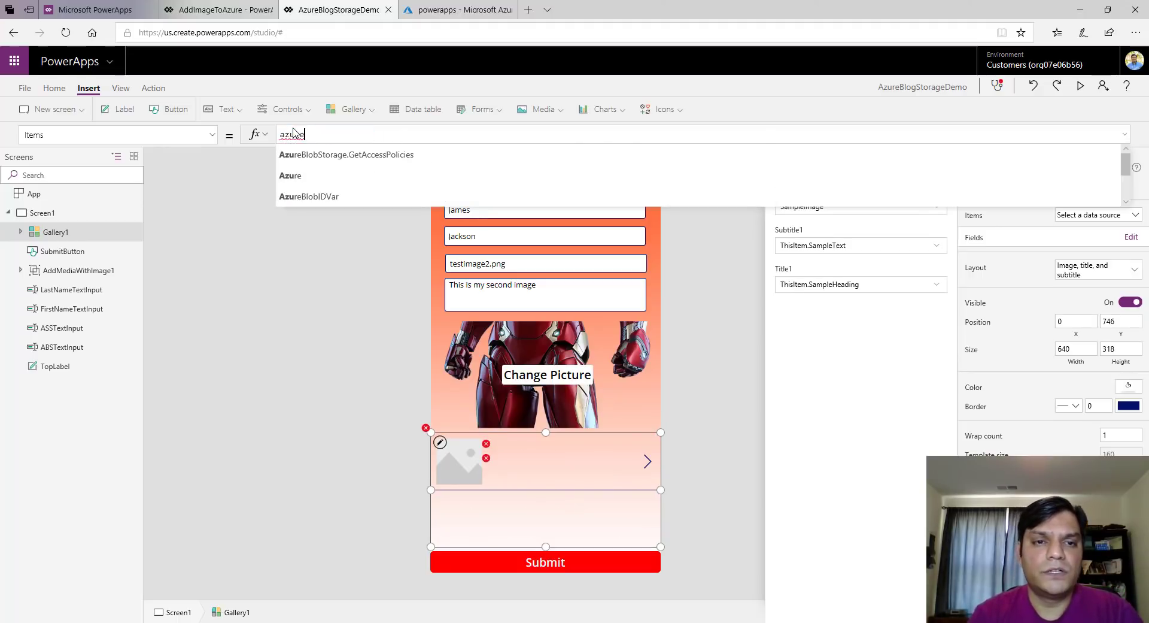
key("Down")
key("Down")
key("Down")
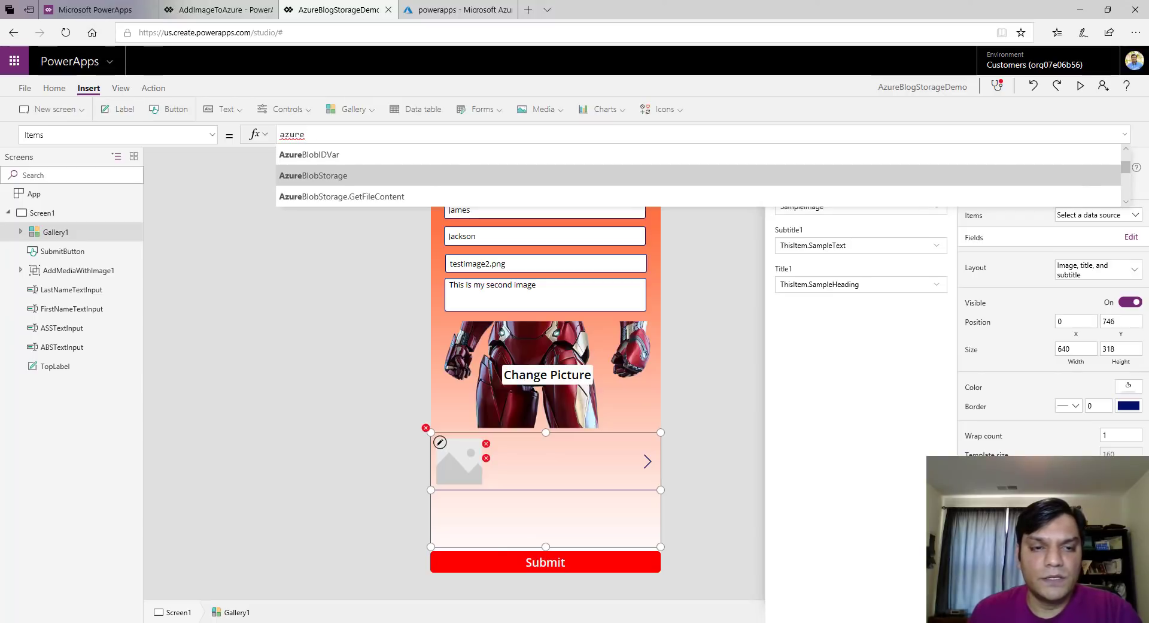
key("alt+Tab")
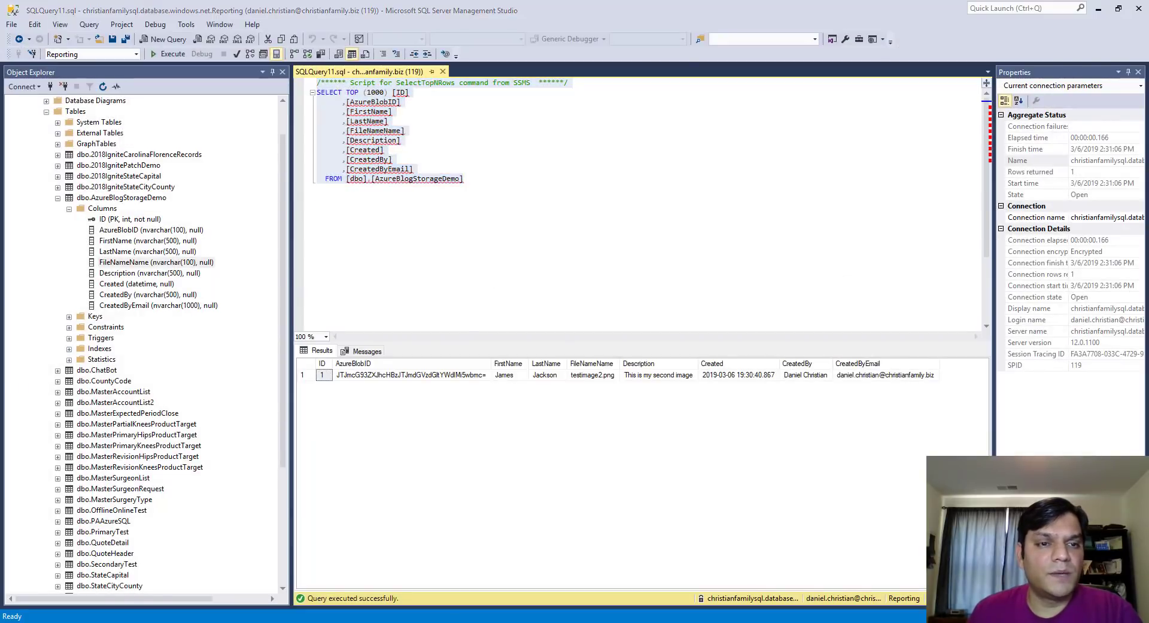
key("alt+Tab")
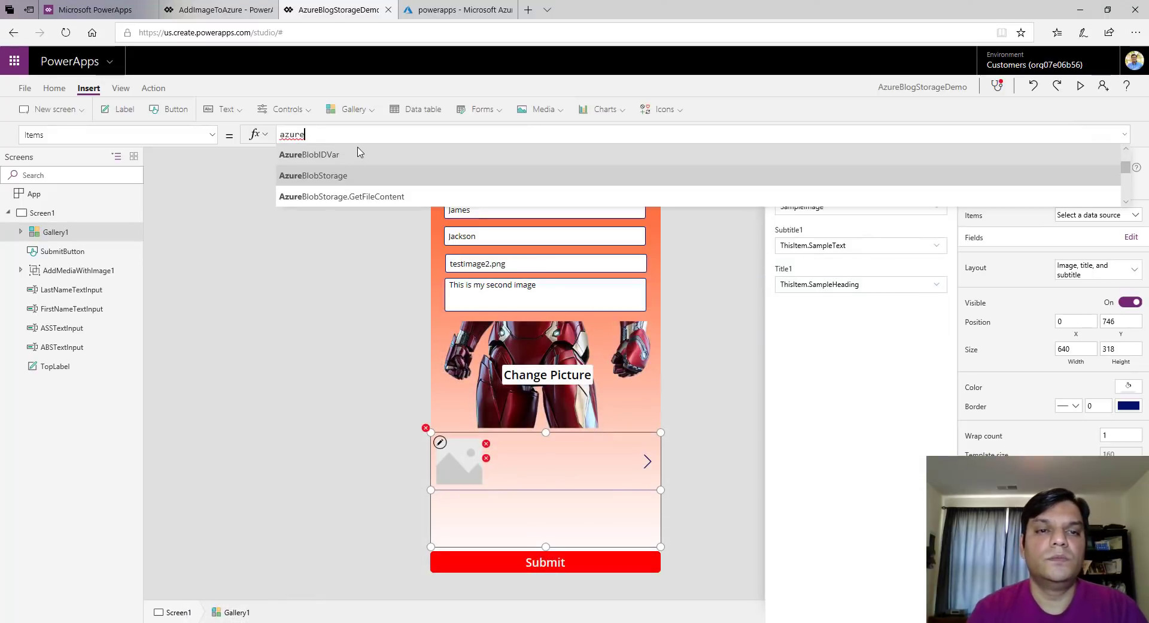
type("blogs")
key("Return")
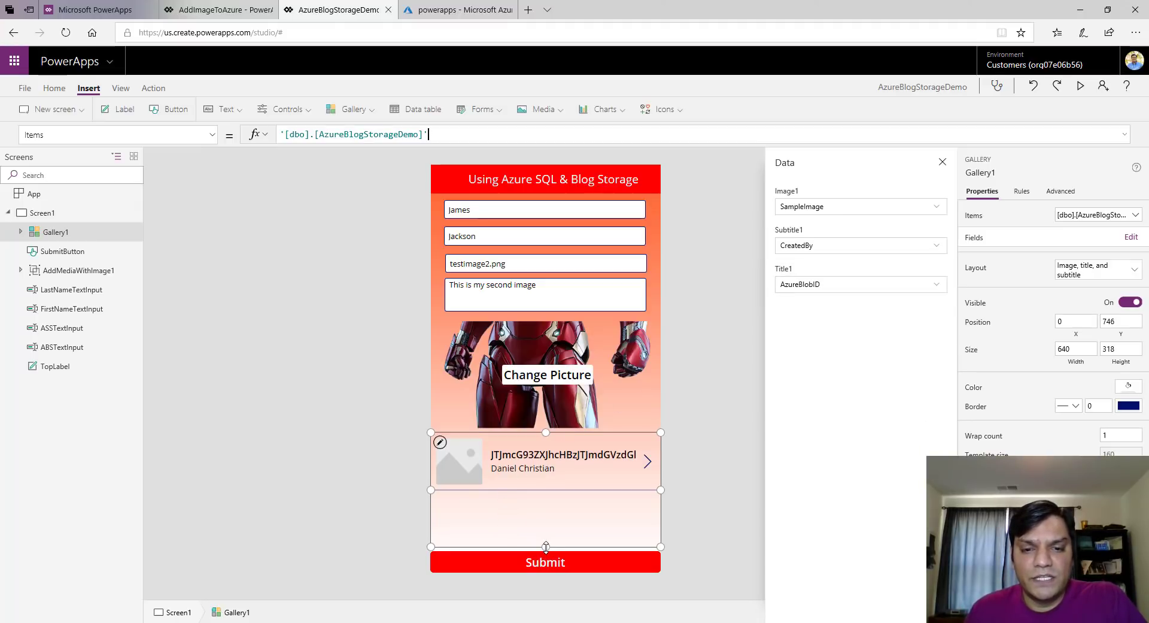
left_click_drag(546, 546, 546, 550)
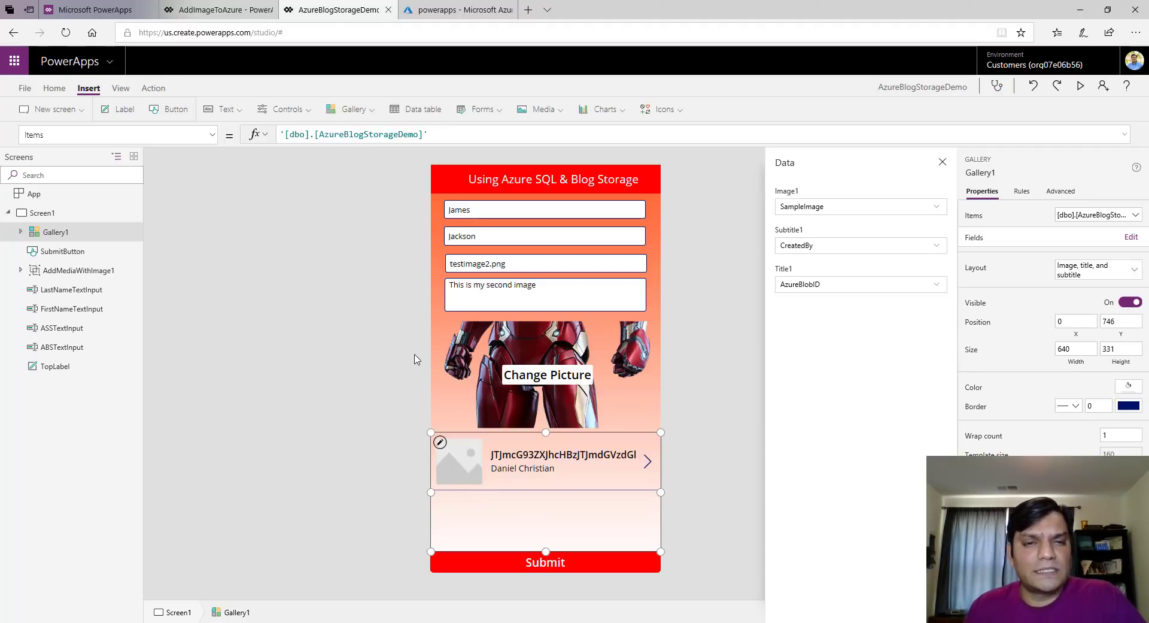
Set the gallery image's Image property to AzureBlobStorage.GetFileContent(ThisItem.AzureBlobID)
left_click(454, 464)
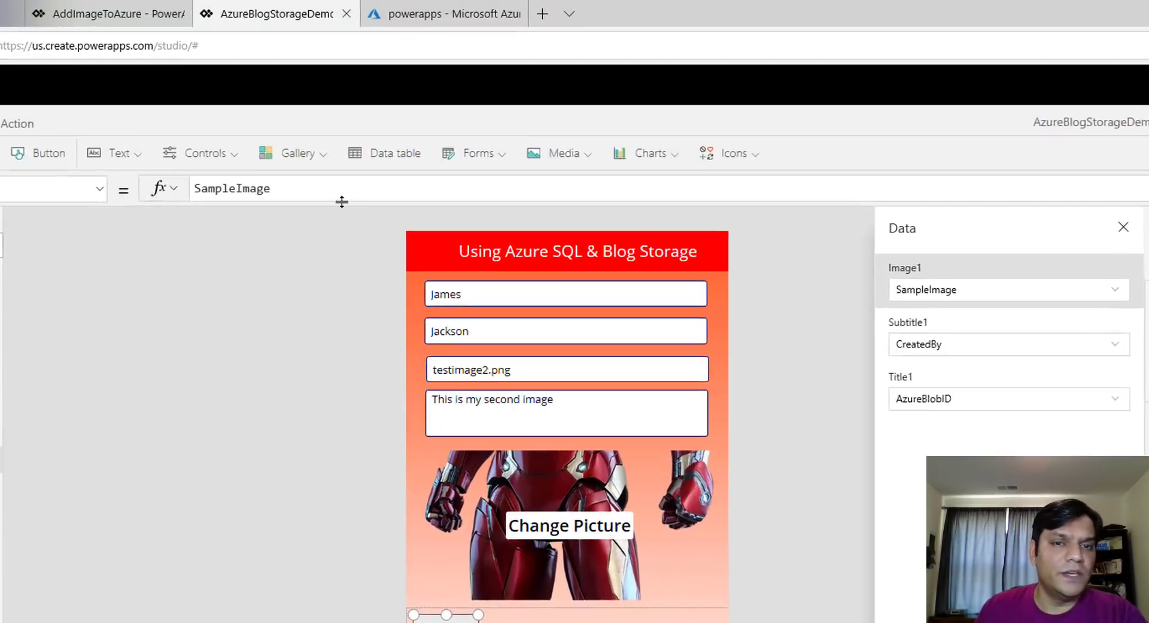
left_click(323, 134)
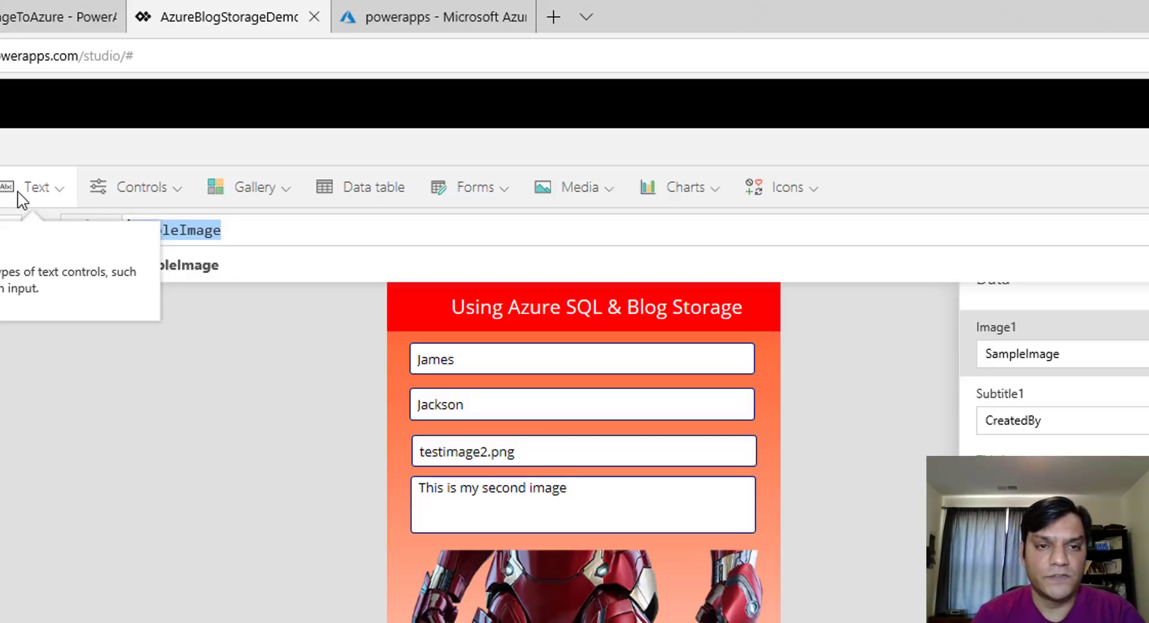
type("Azure")
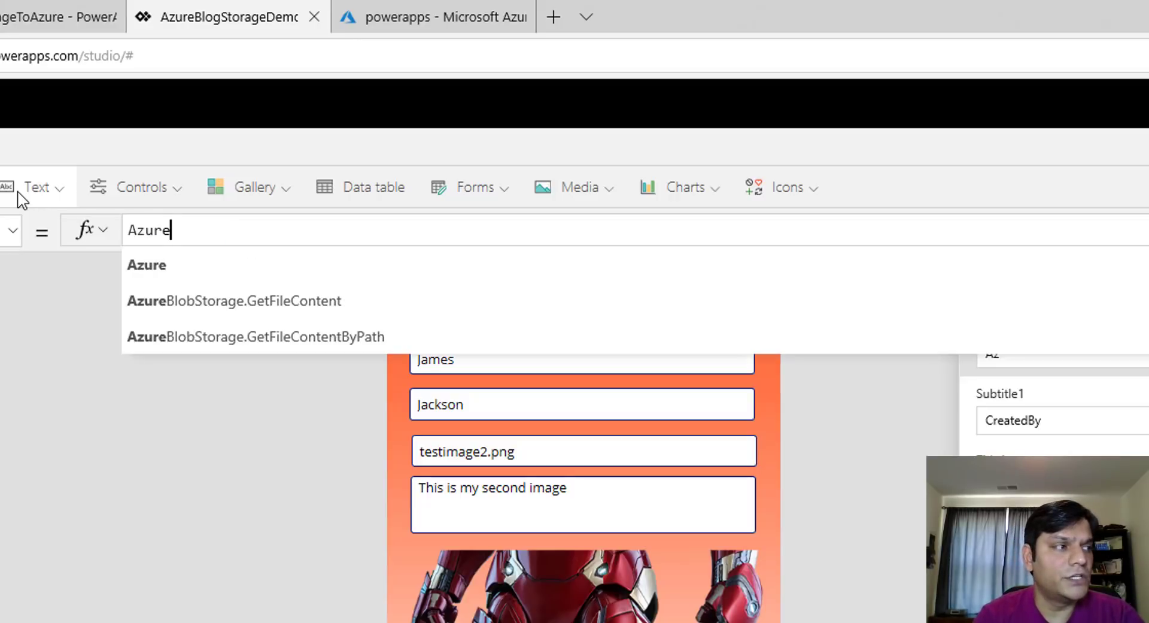
type("bl")
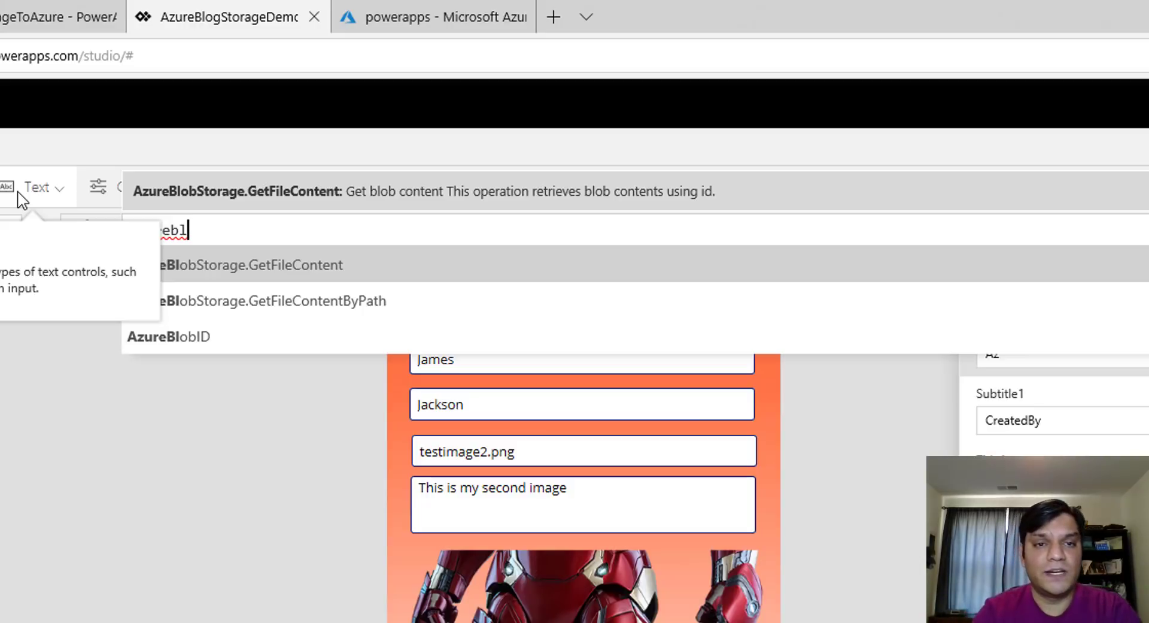
key("Tab")
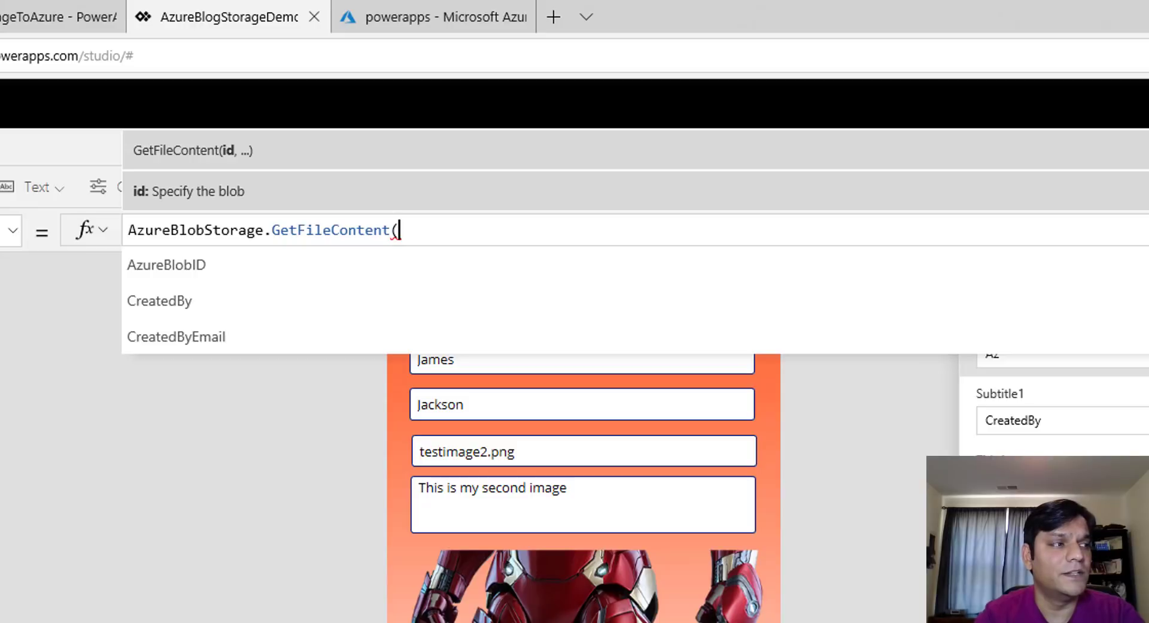
type("This")
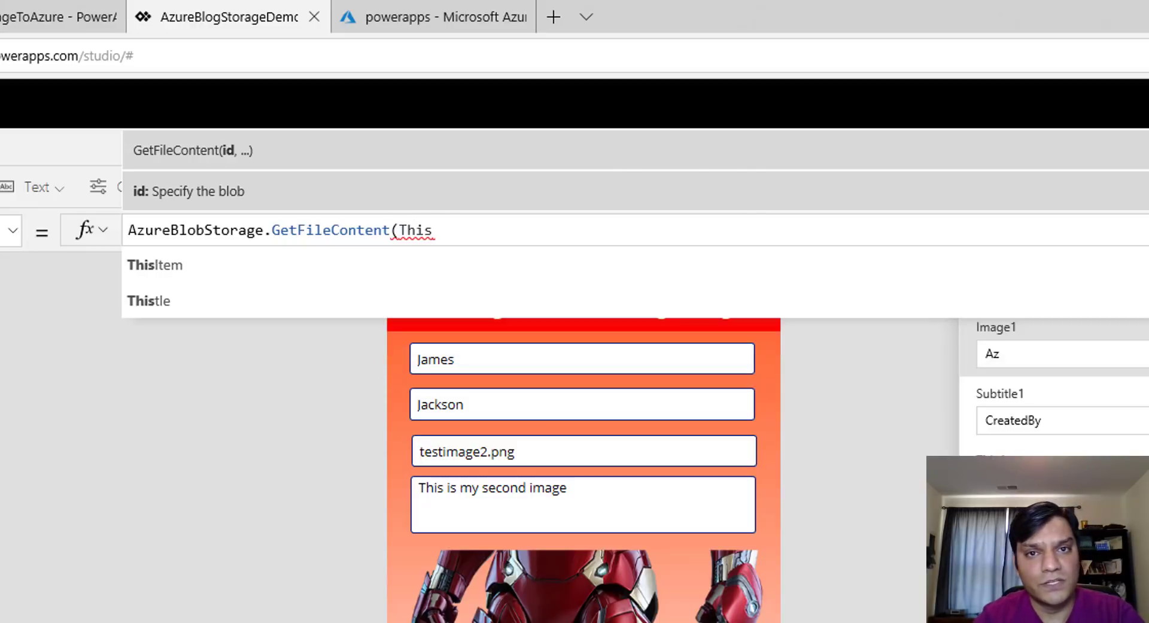
key("Tab")
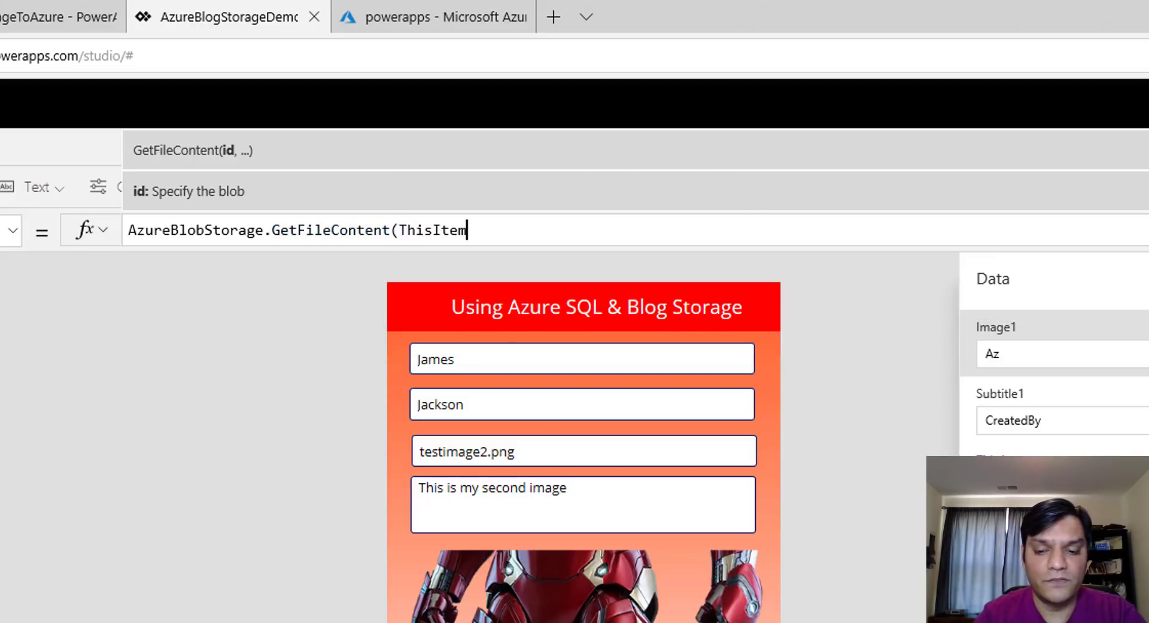
type(".")
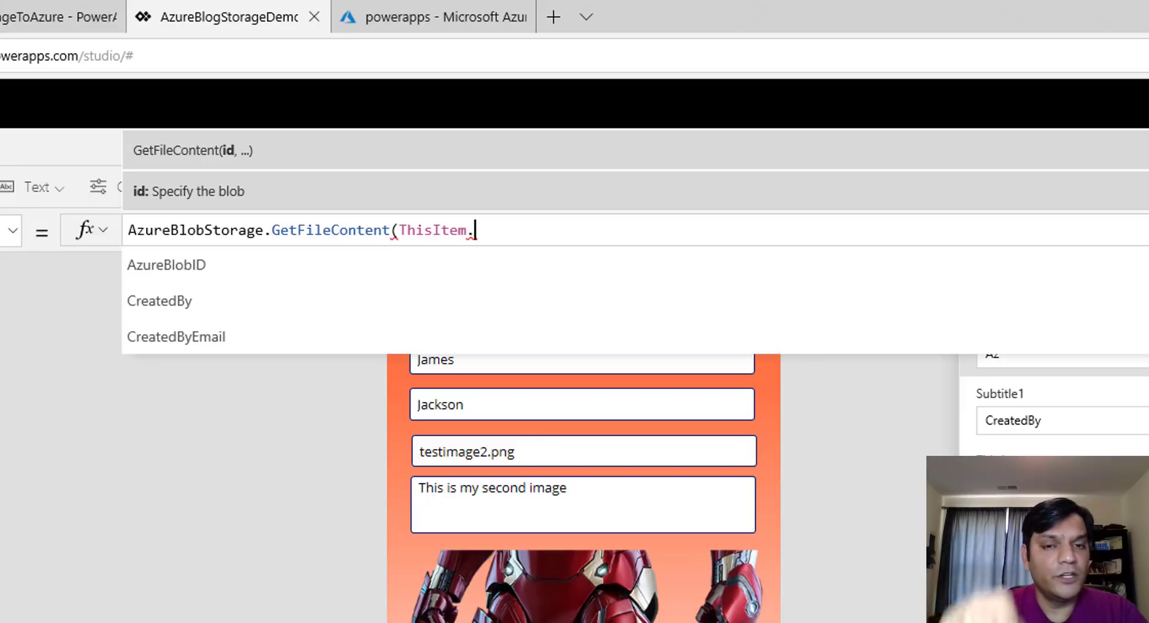
key("Tab")
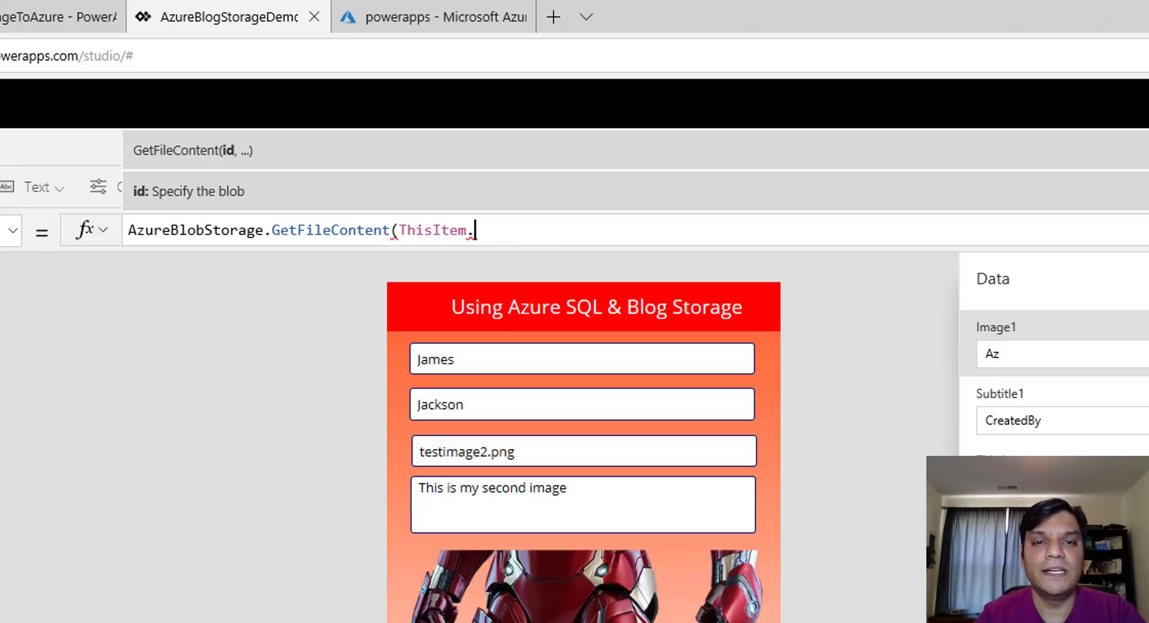
type(")")
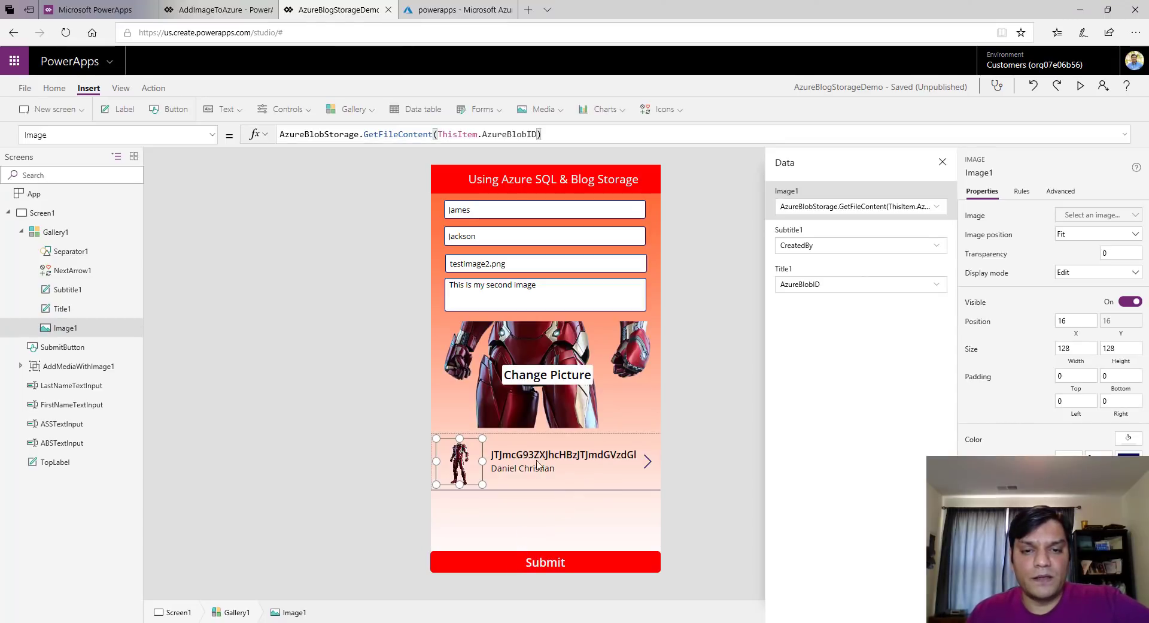
left_click(479, 455)
Shrink the row thumbnail and place a small copy of the creator label at the top-left
left_click(461, 458)
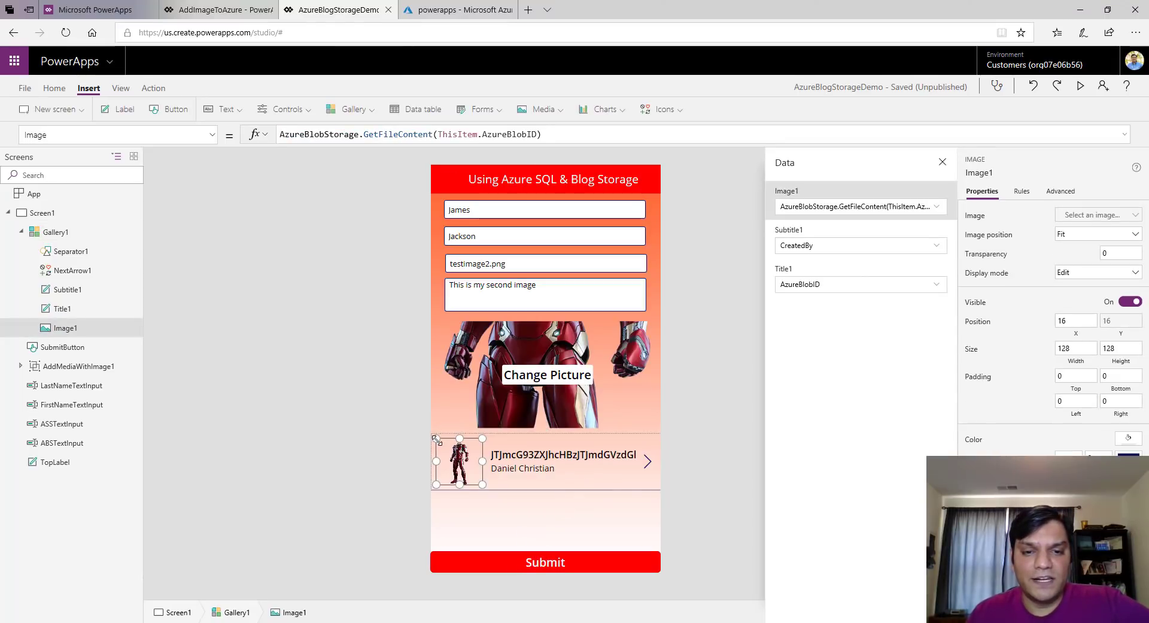
left_click_drag(436, 439, 443, 448)
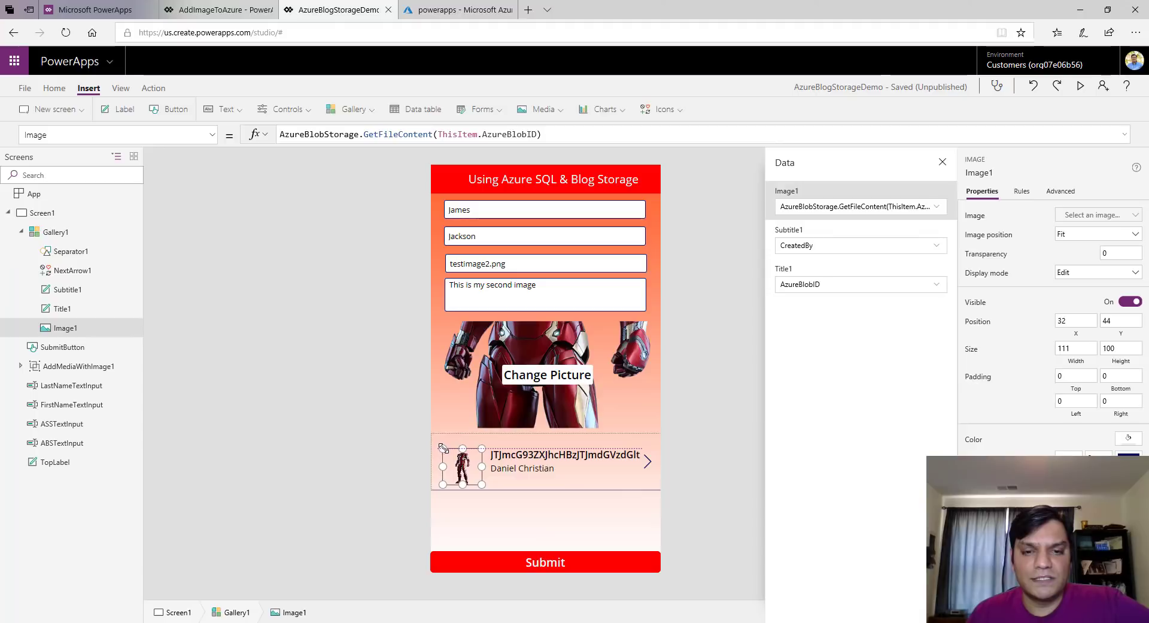
left_click(545, 473)
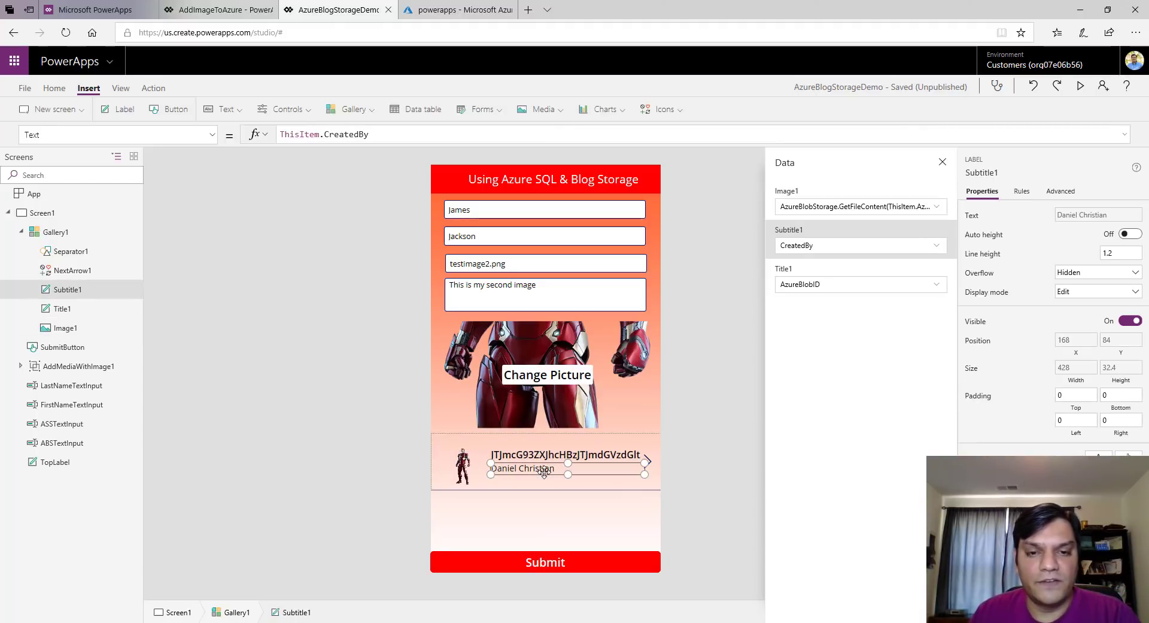
key("ctrl+v")
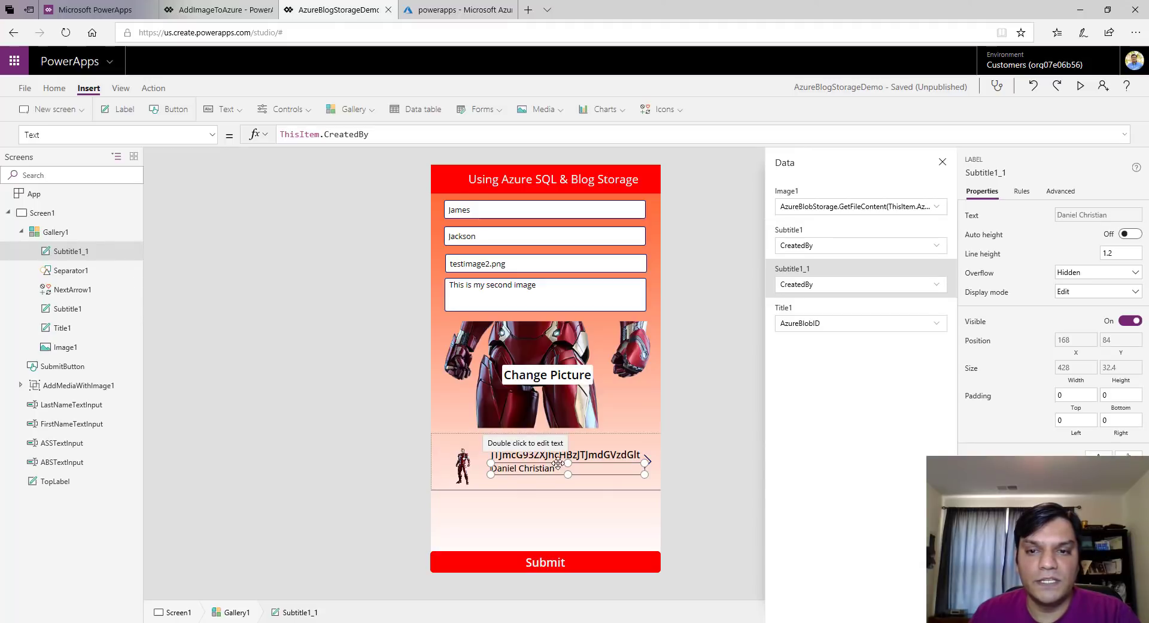
left_click_drag(539, 462, 473, 432)
left_click_drag(581, 443, 470, 441)
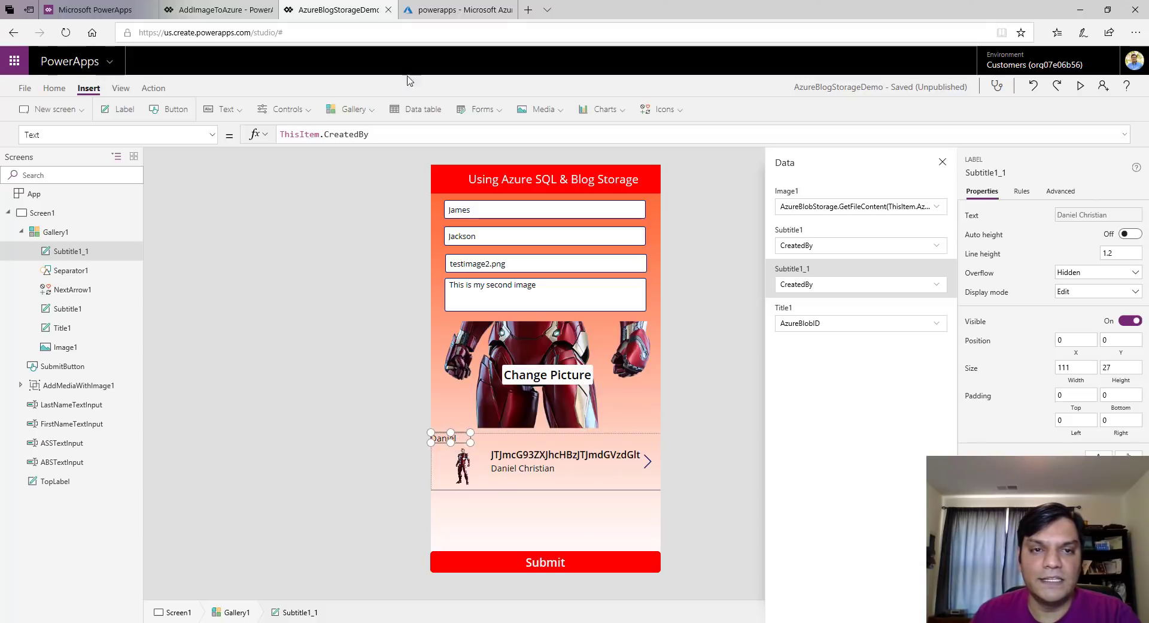
Bind the copied label's Text to ThisItem.ID and nudge it into position
left_click(390, 136)
key("BackSpace")
key("BackSpace")
key("BackSpace")
key("BackSpace")
key("BackSpace")
key("BackSpace")
key("BackSpace")
key("BackSpace")
key("BackSpace")
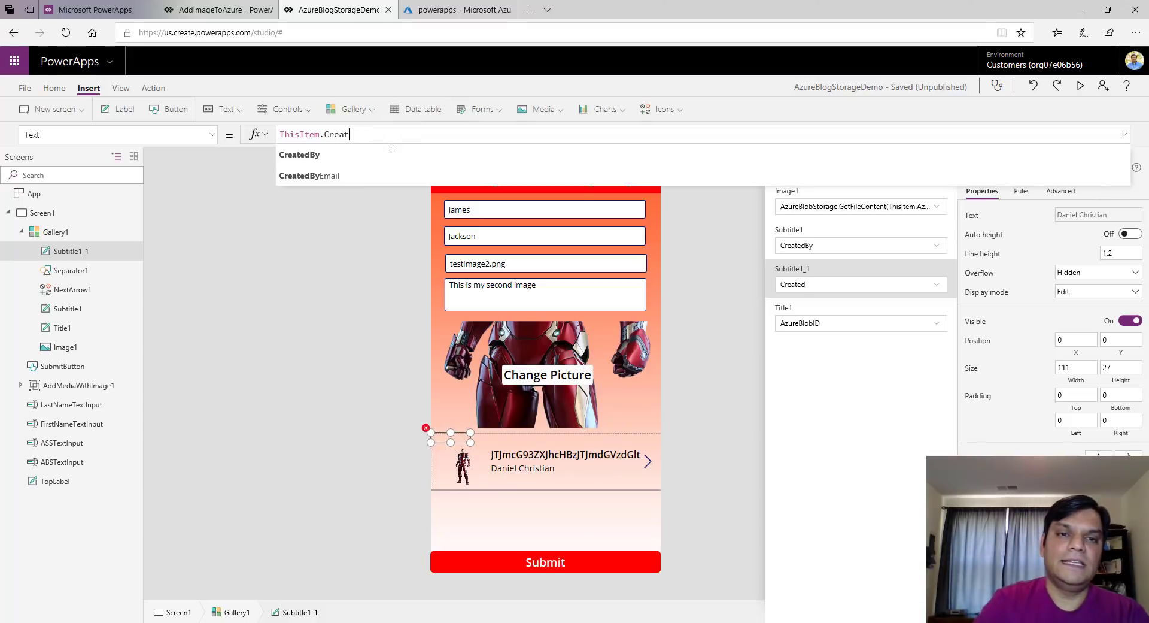
type("id")
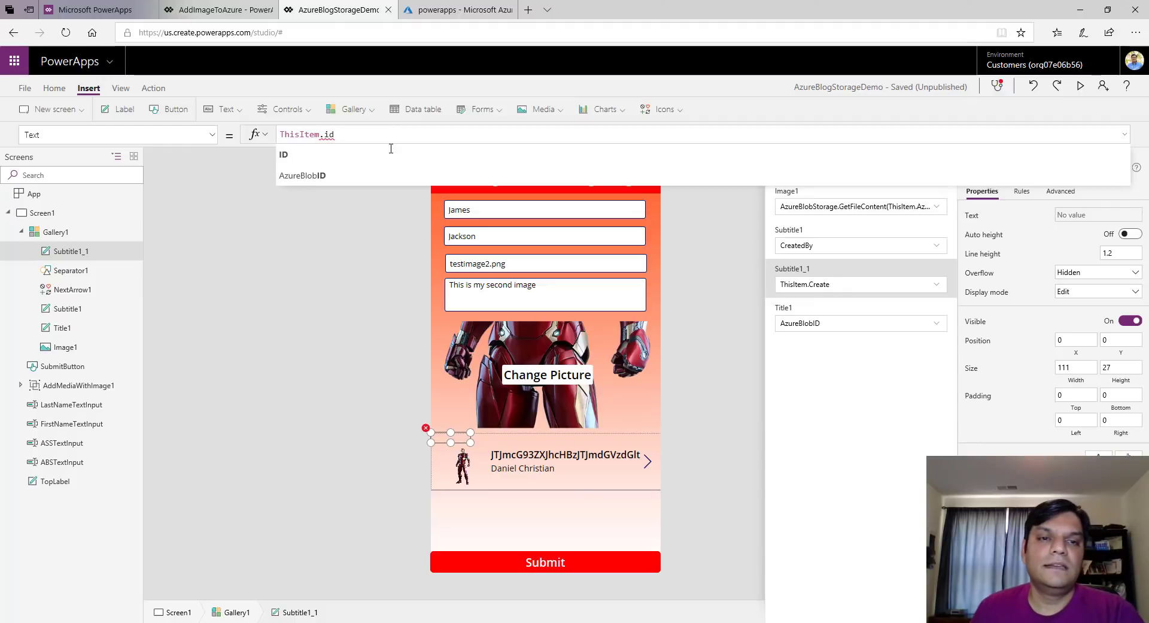
left_click(391, 161)
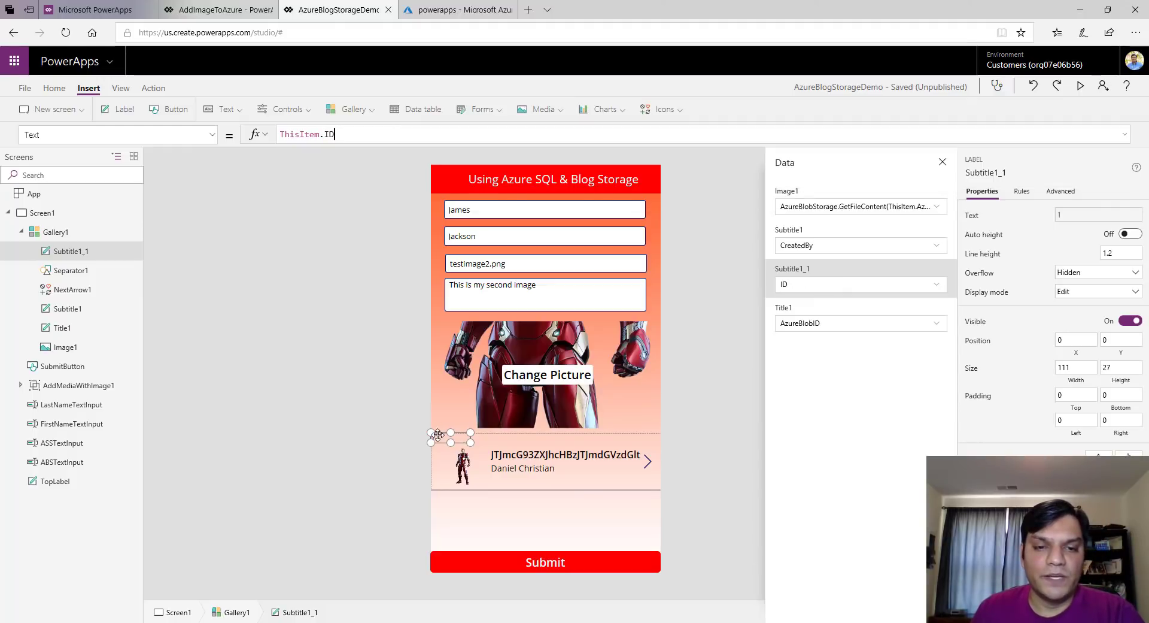
mouse_move(440, 437)
left_mouse_down()
mouse_move(463, 445)
mouse_move(446, 445)
left_mouse_up()
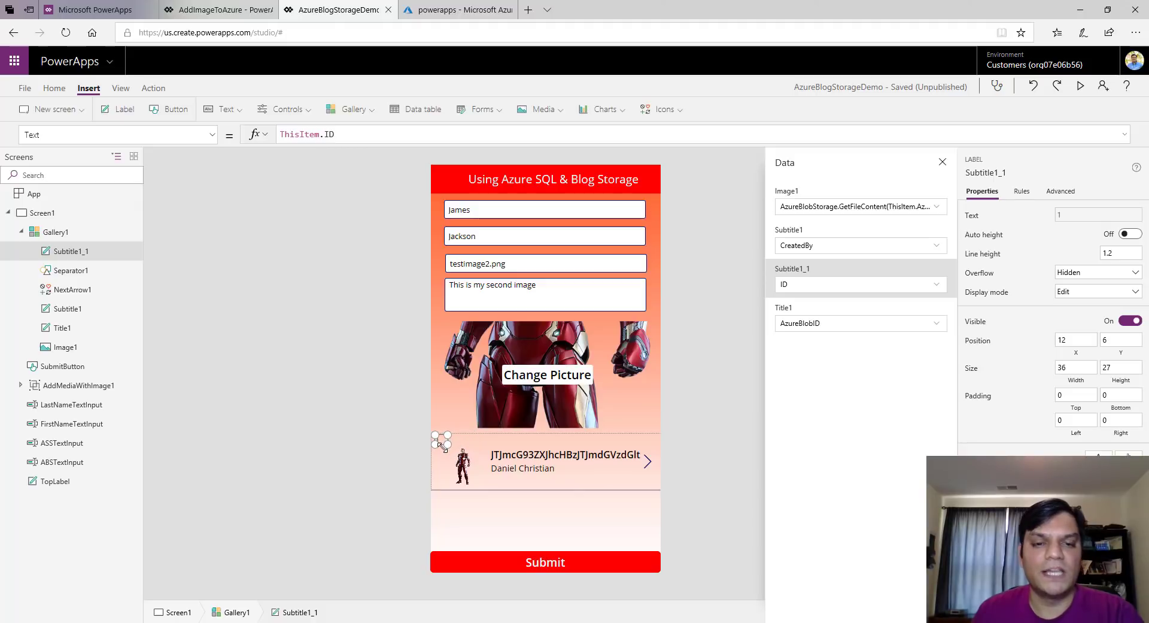
left_click(380, 455)
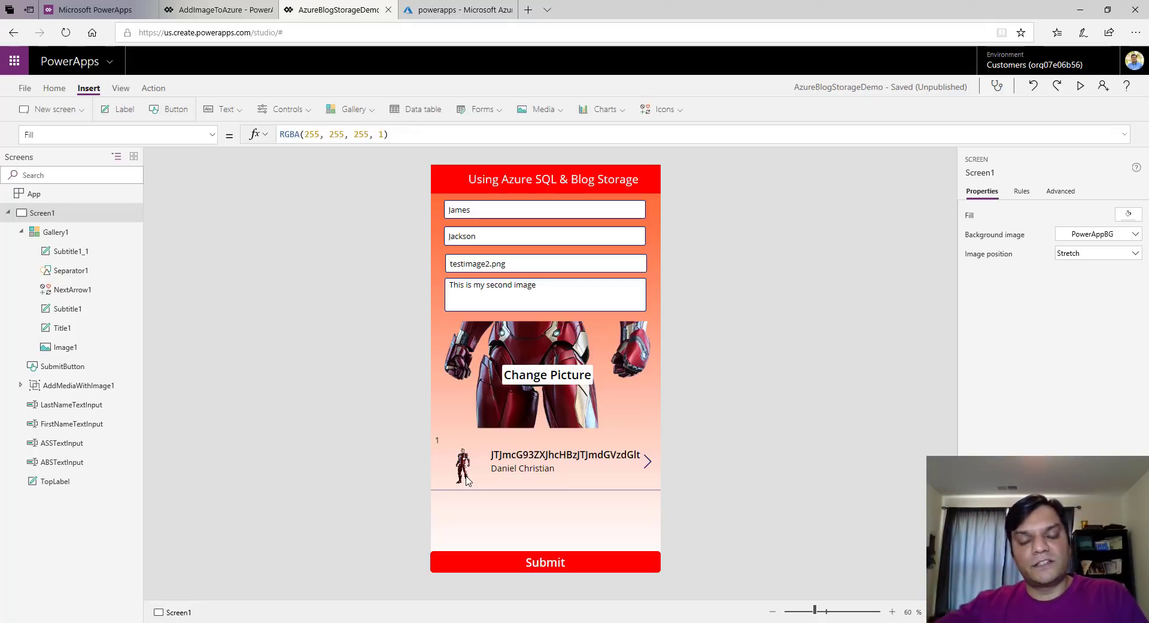
left_click(595, 450)
Move the row's title text left and delete the navigation arrow
left_click_drag(582, 462, 572, 448)
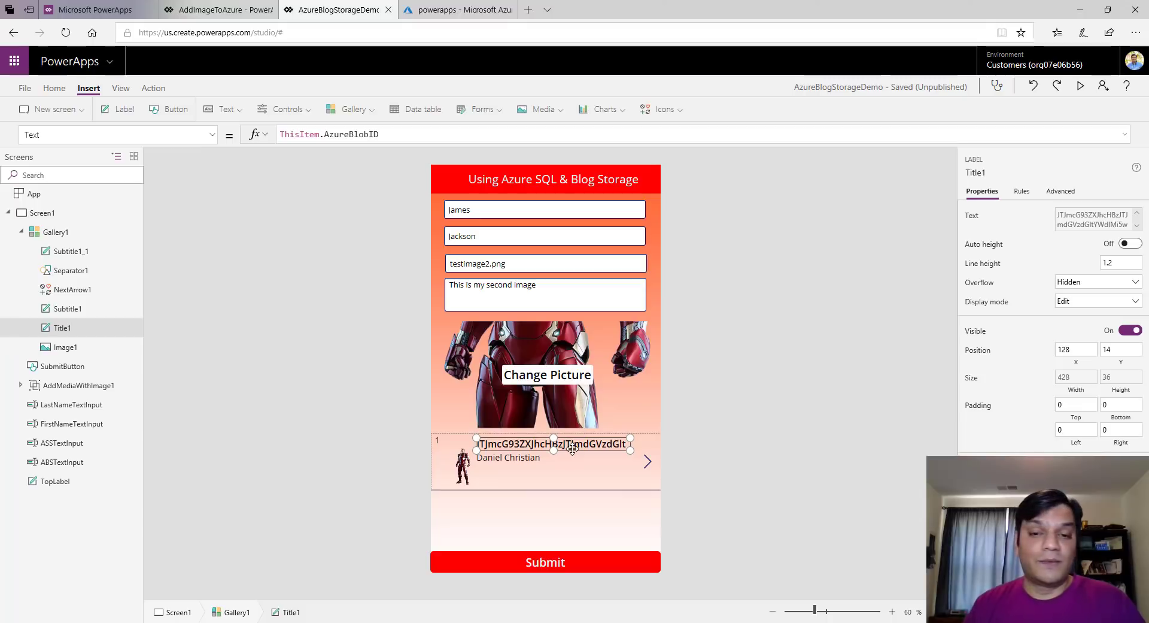
left_click(648, 467)
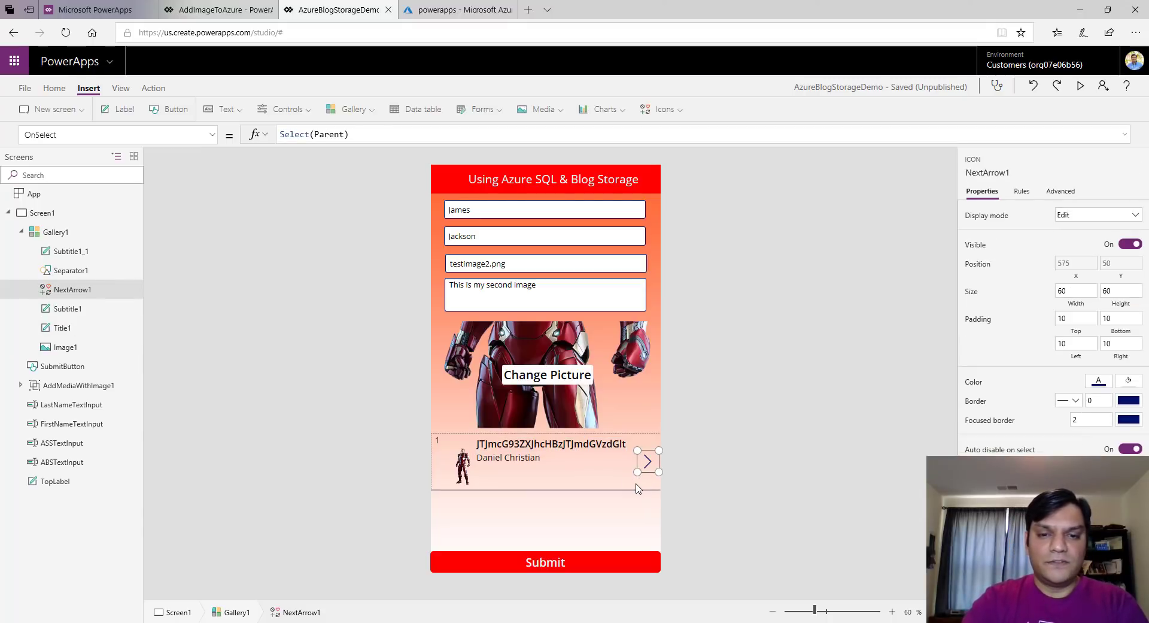
key("Delete")
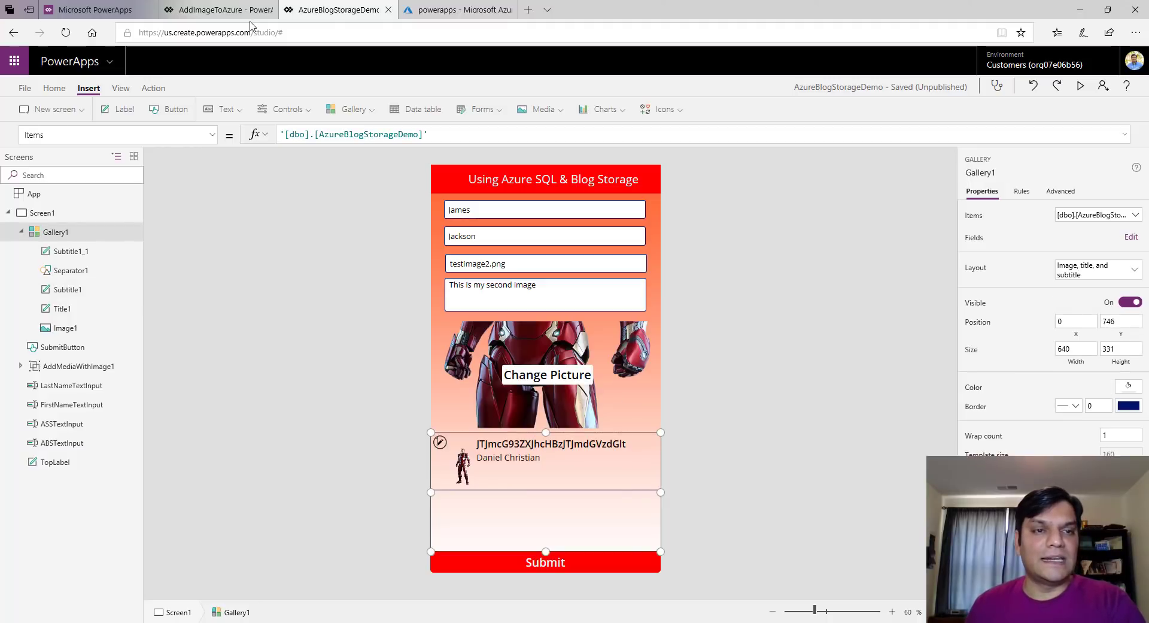
Add a trash can icon to the gallery template at the row's right end
left_click(658, 110)
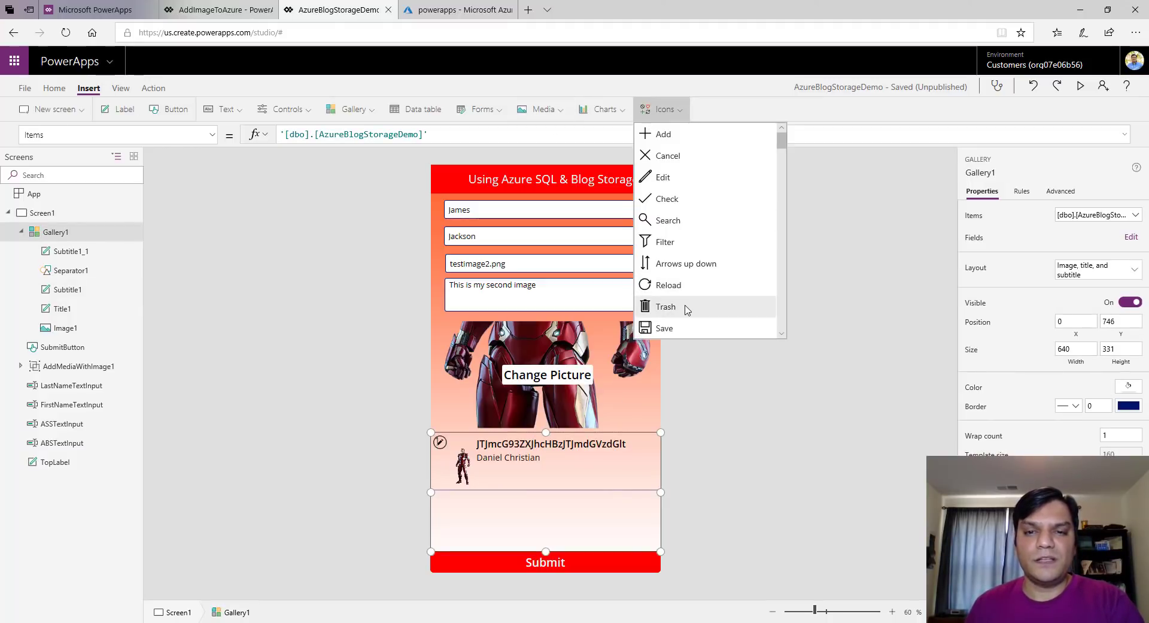
left_click(666, 307)
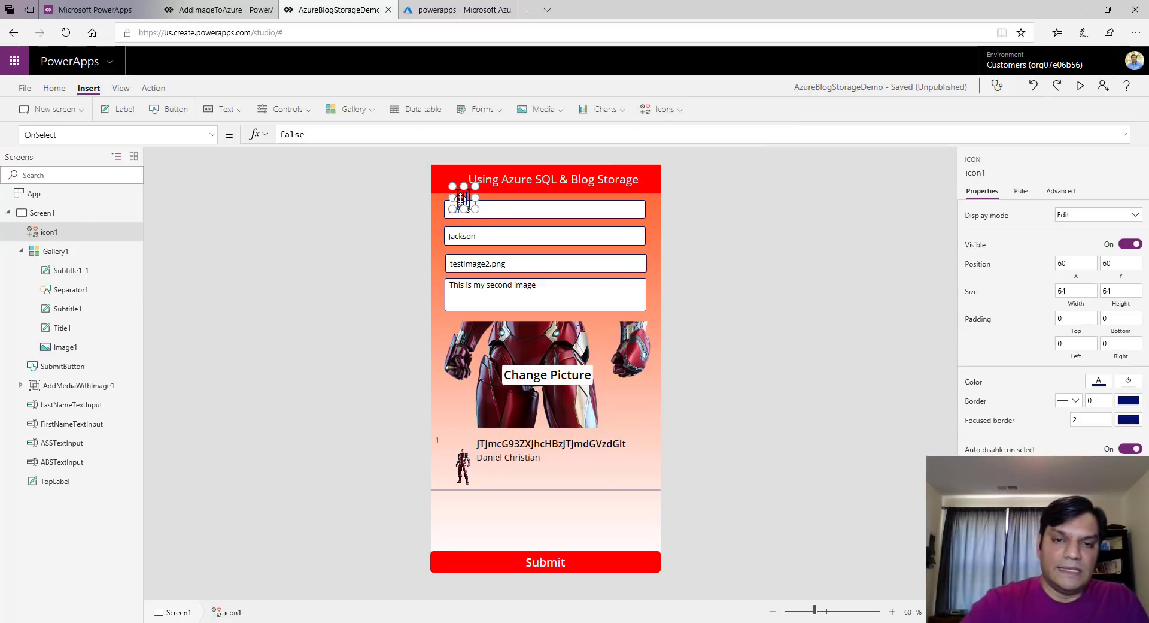
key("Delete")
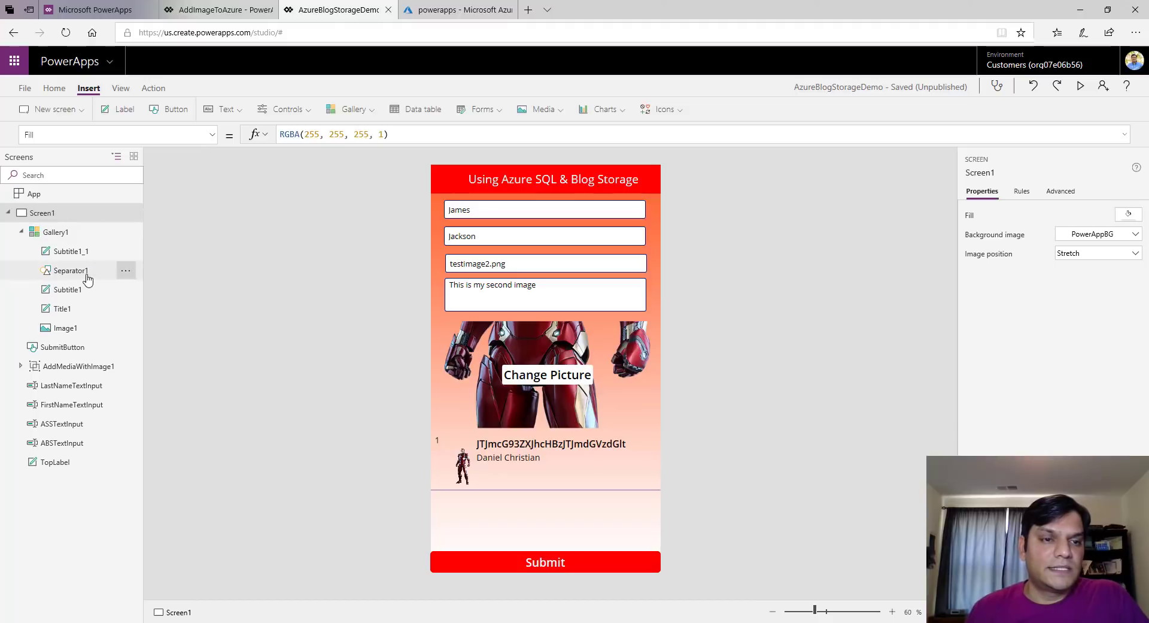
left_click(71, 269)
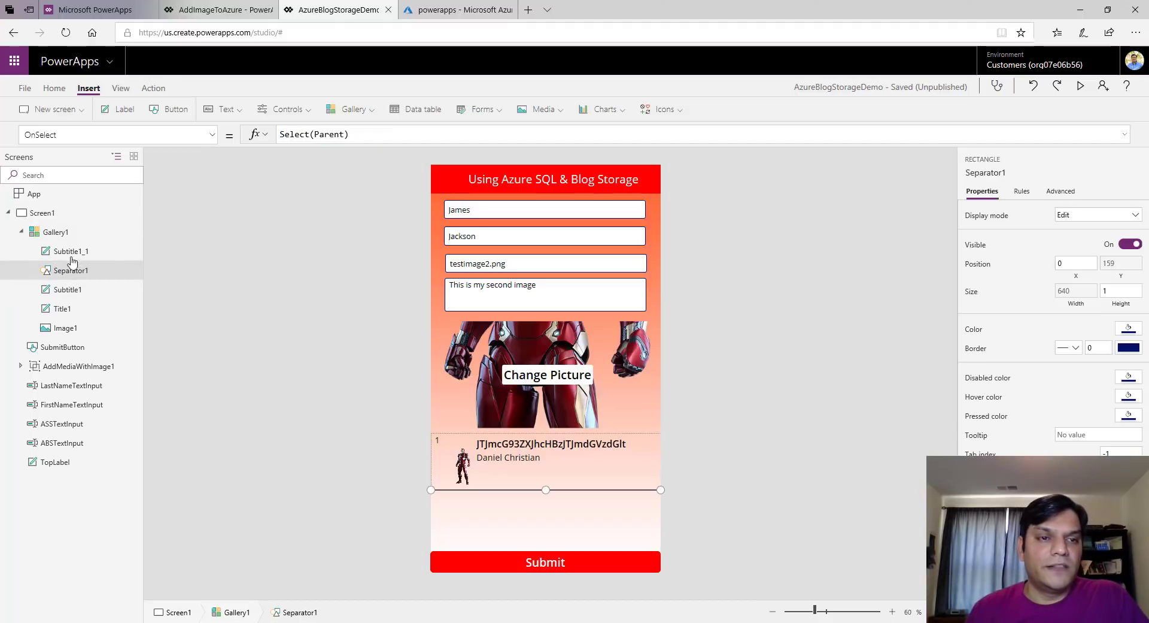
left_click(675, 115)
left_click(680, 308)
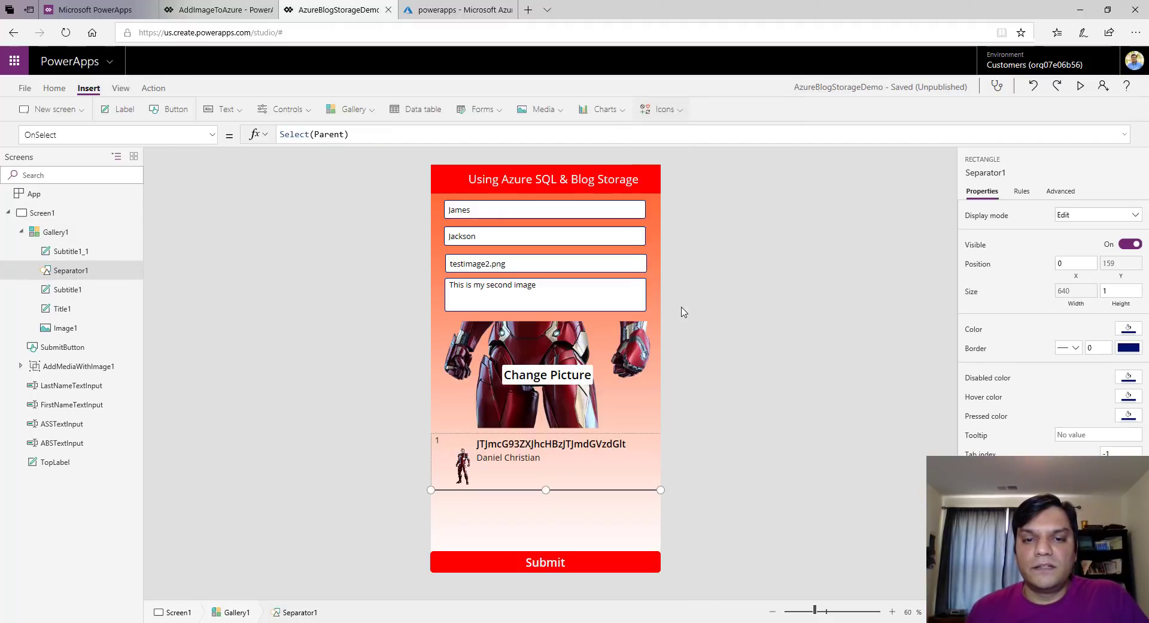
left_click_drag(457, 449, 642, 457)
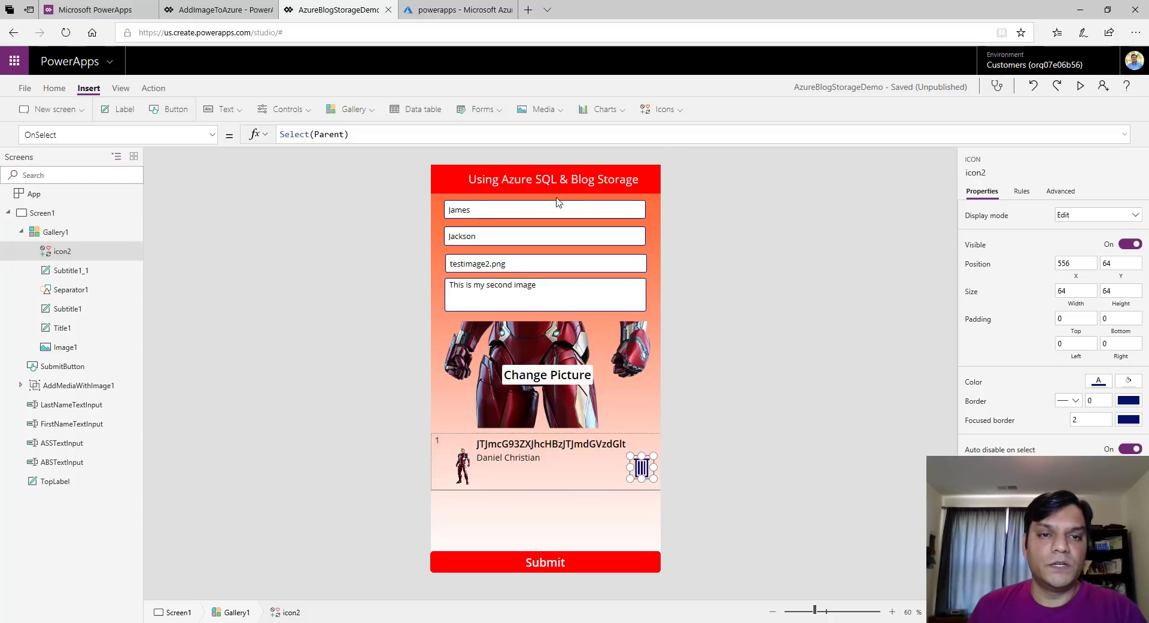
Replace the trash icon's OnSelect with Concurrent( Remove('[dbo].[AzureBlogStorageDemo]', ThisItem), on its own line
triple_click(433, 140)
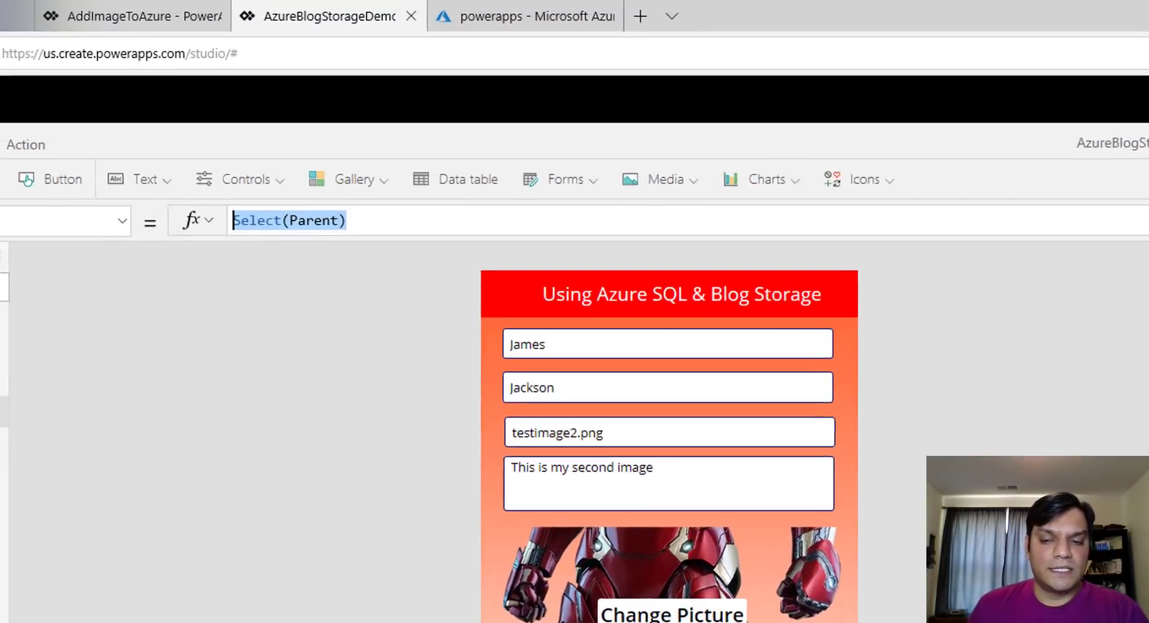
key("Delete")
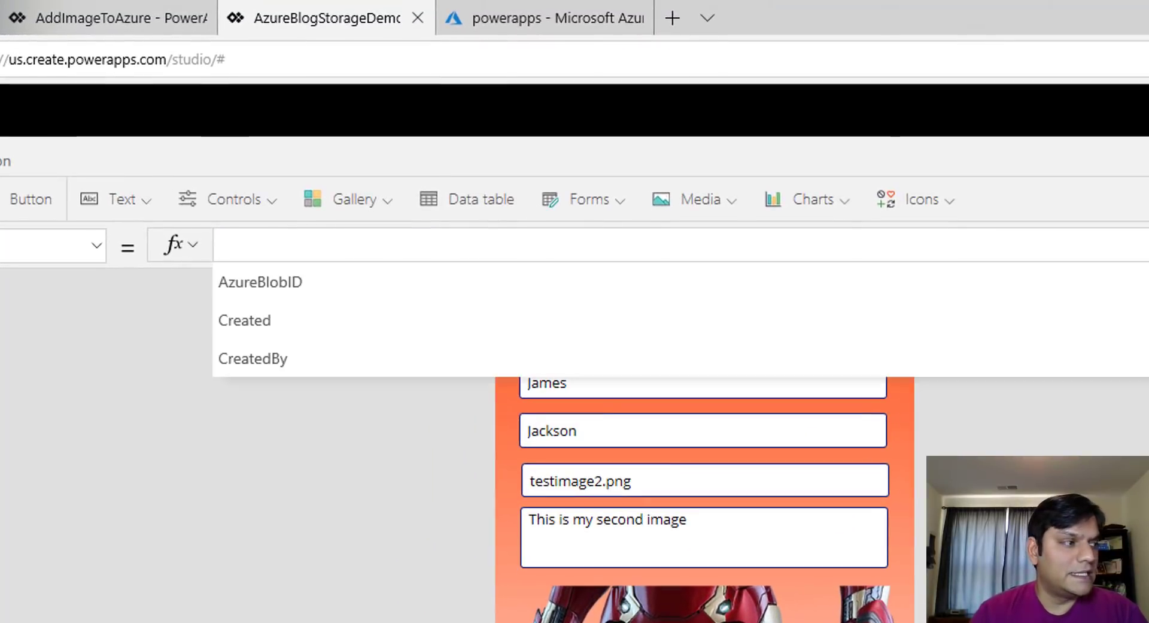
type("Con")
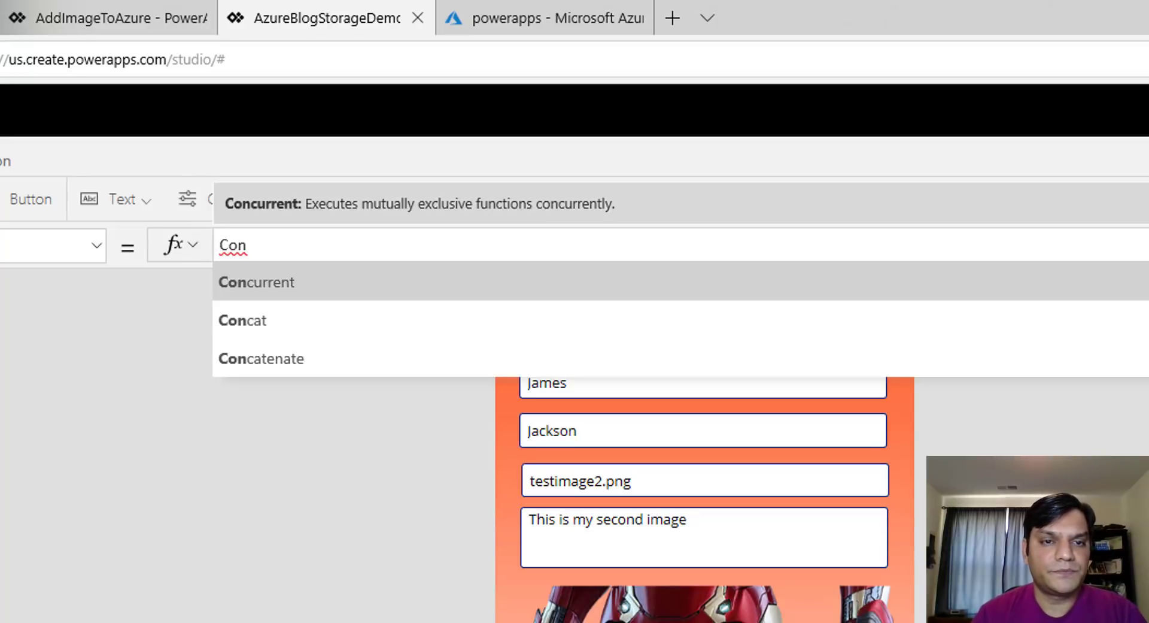
key("Tab")
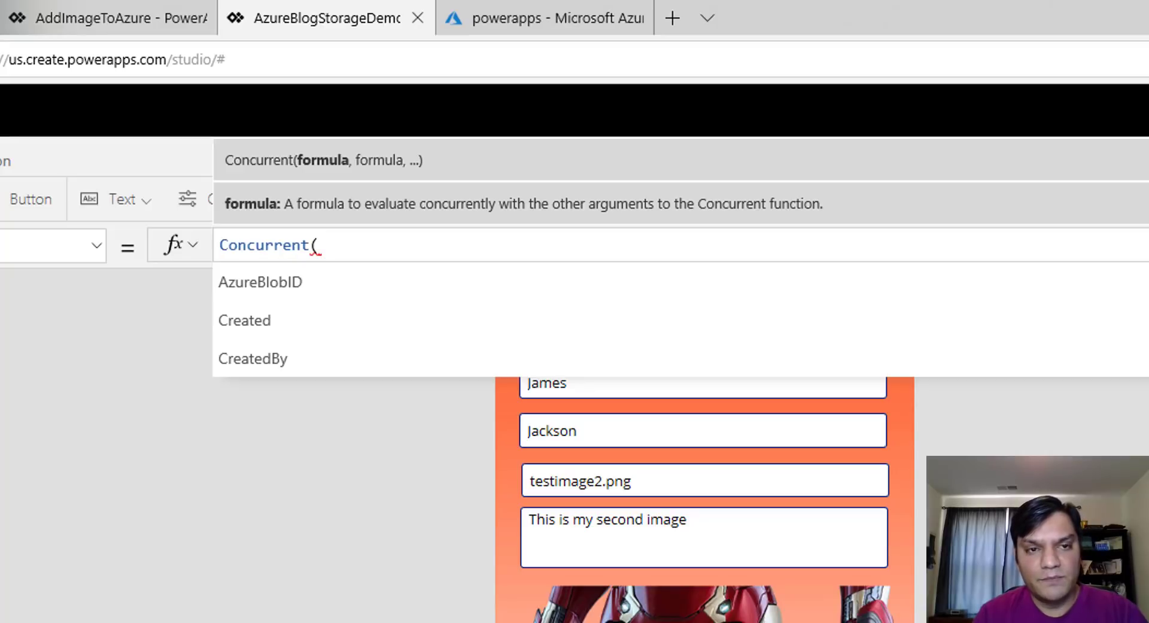
key("shift+Return")
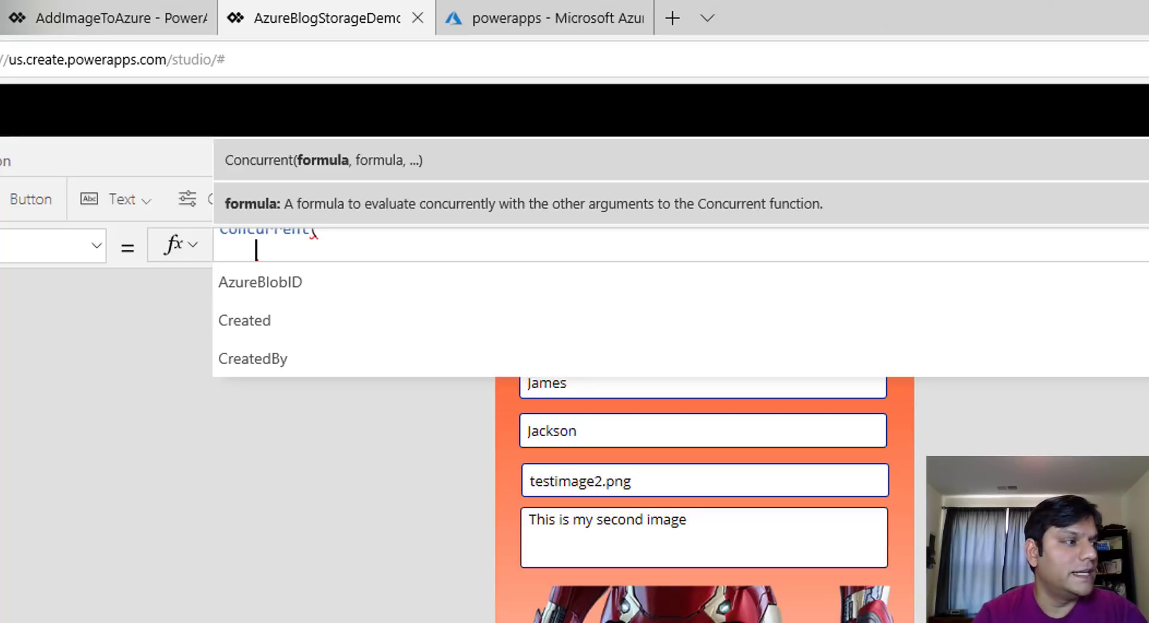
type("Rem")
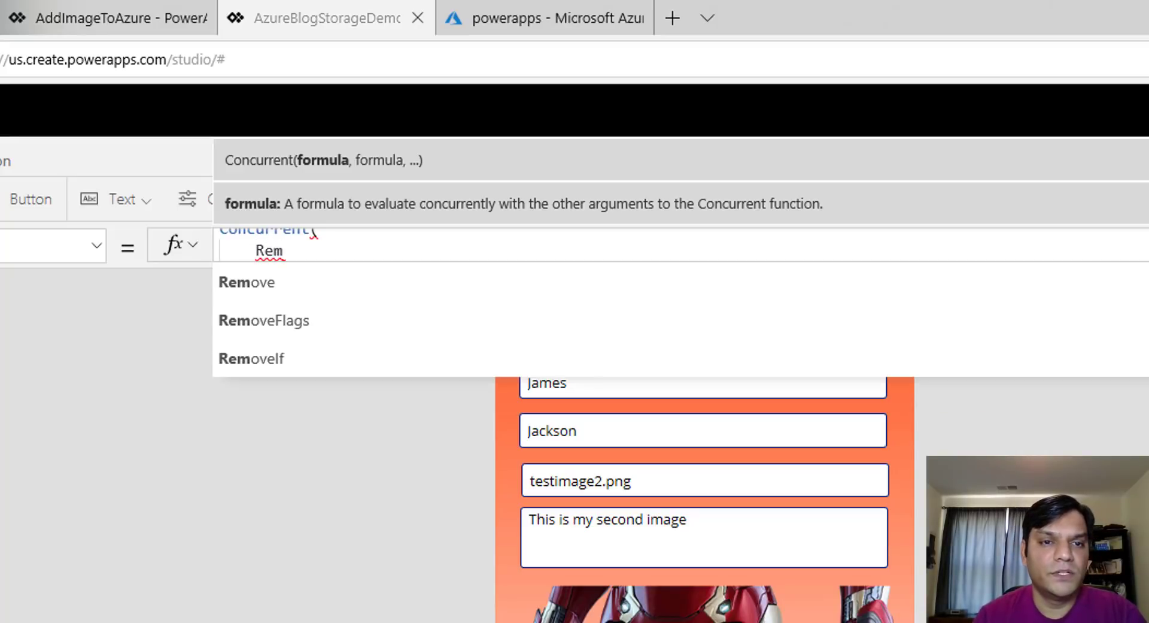
key("Tab")
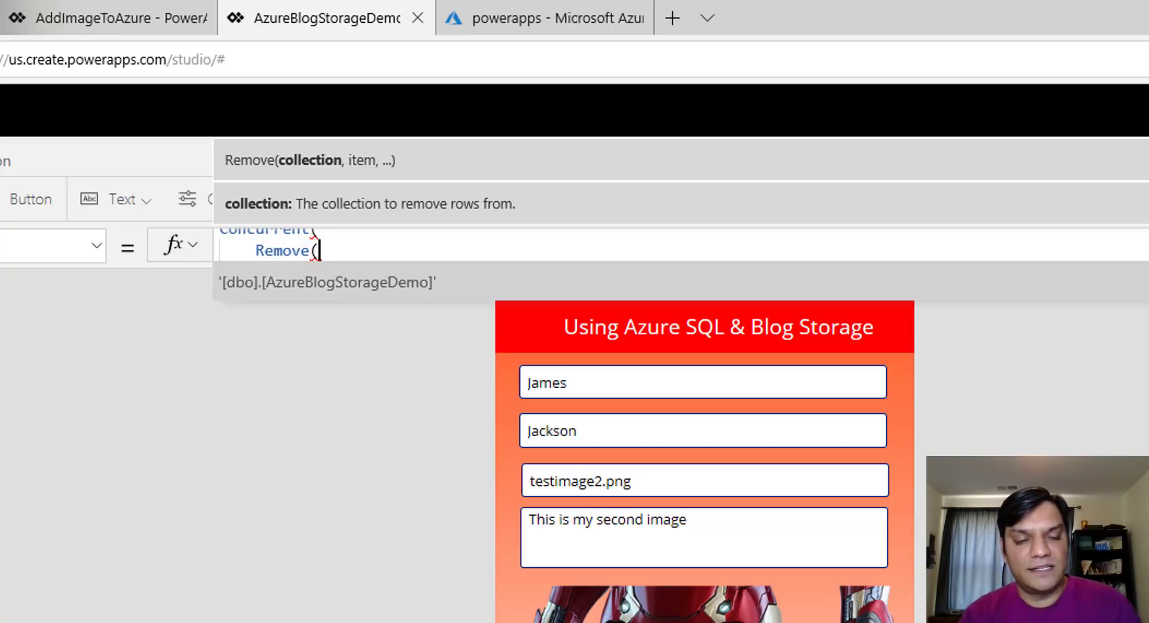
key("Tab")
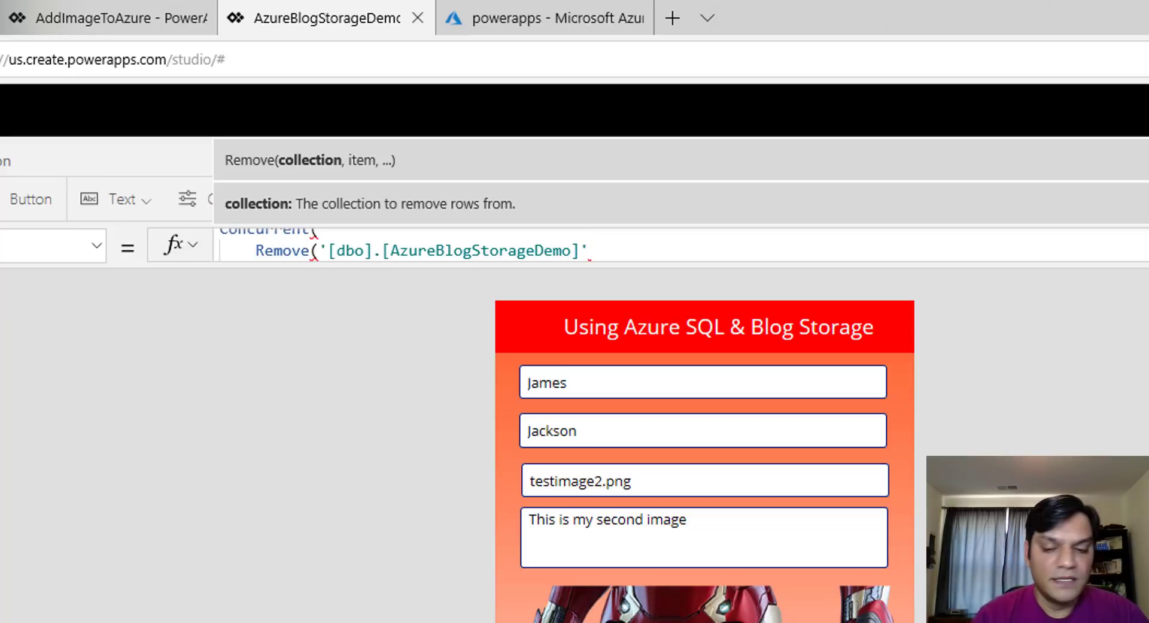
type(",")
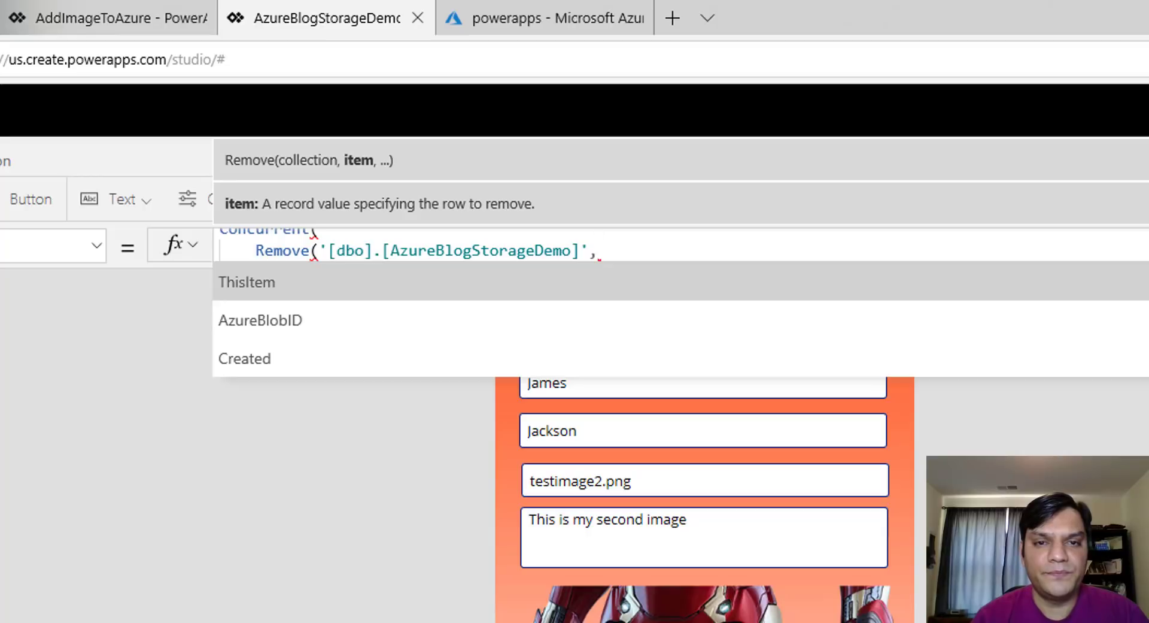
key("Tab")
type(")")
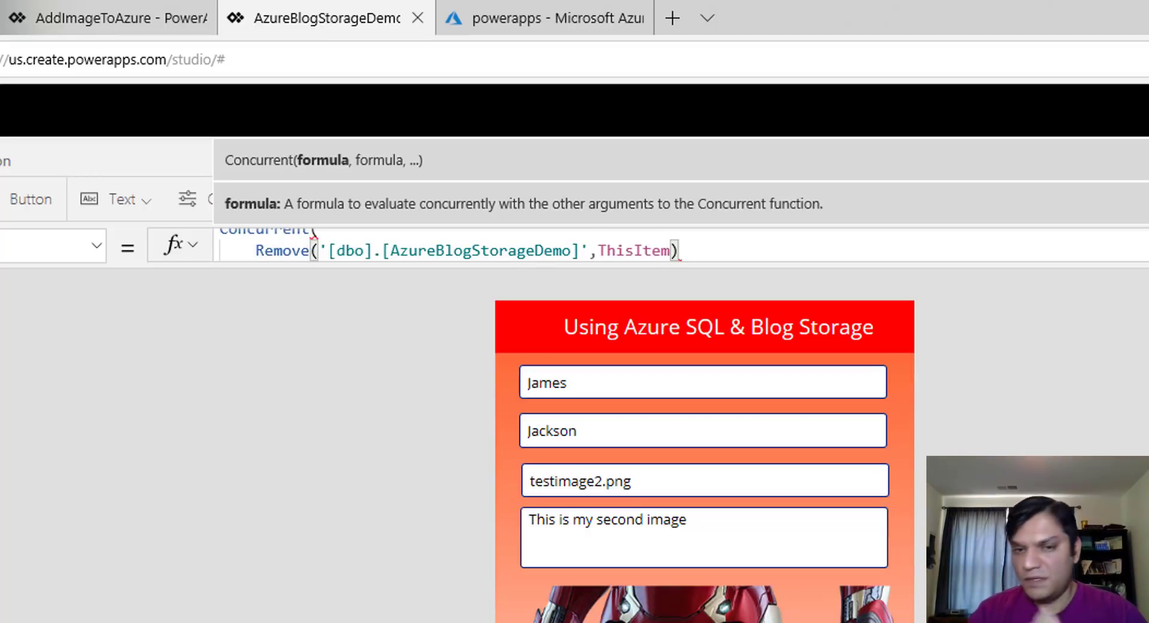
type(",")
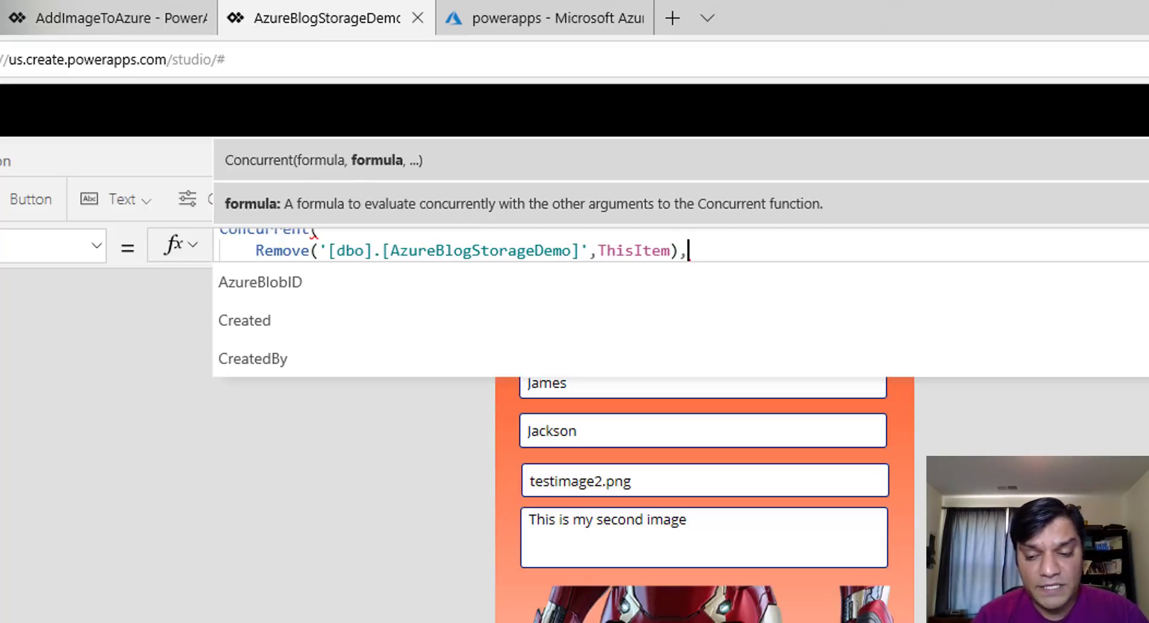
key("shift+Return")
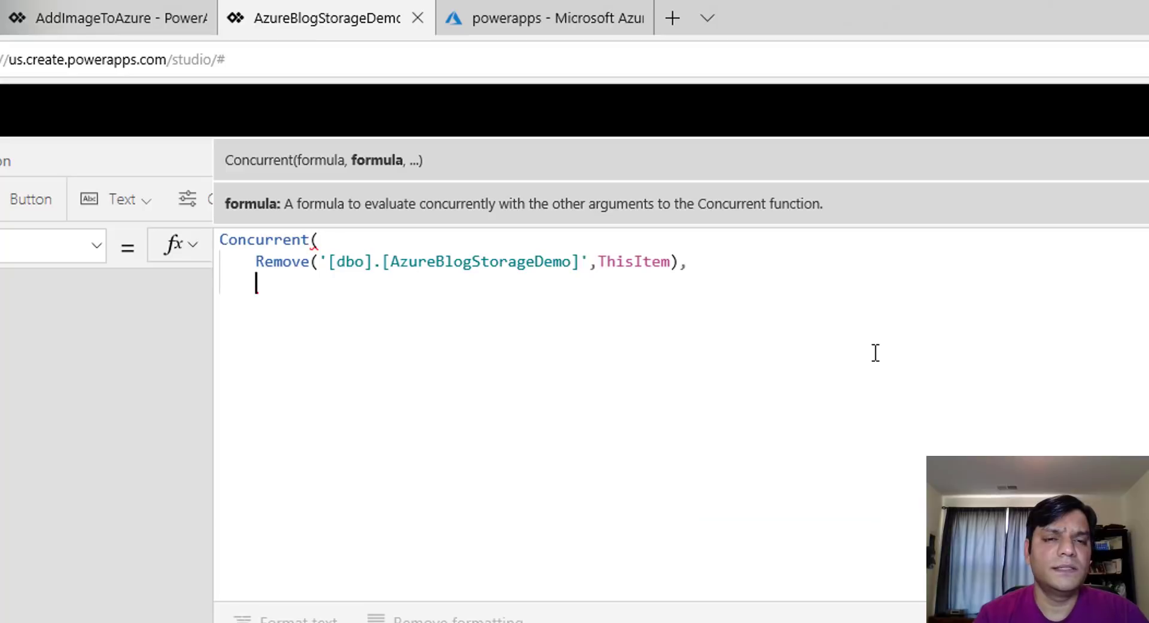
Add AzureBlogStorage.DeleteFile(ThisItem.AzureBlobID) as the second concurrent action
type("Az")
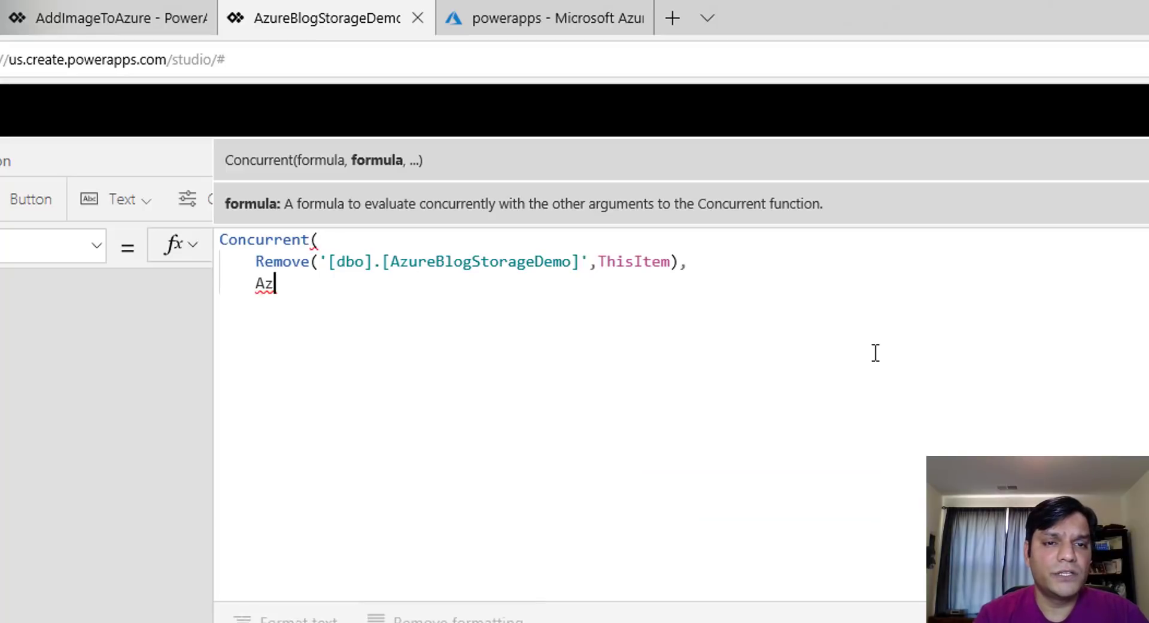
type("ureBlog")
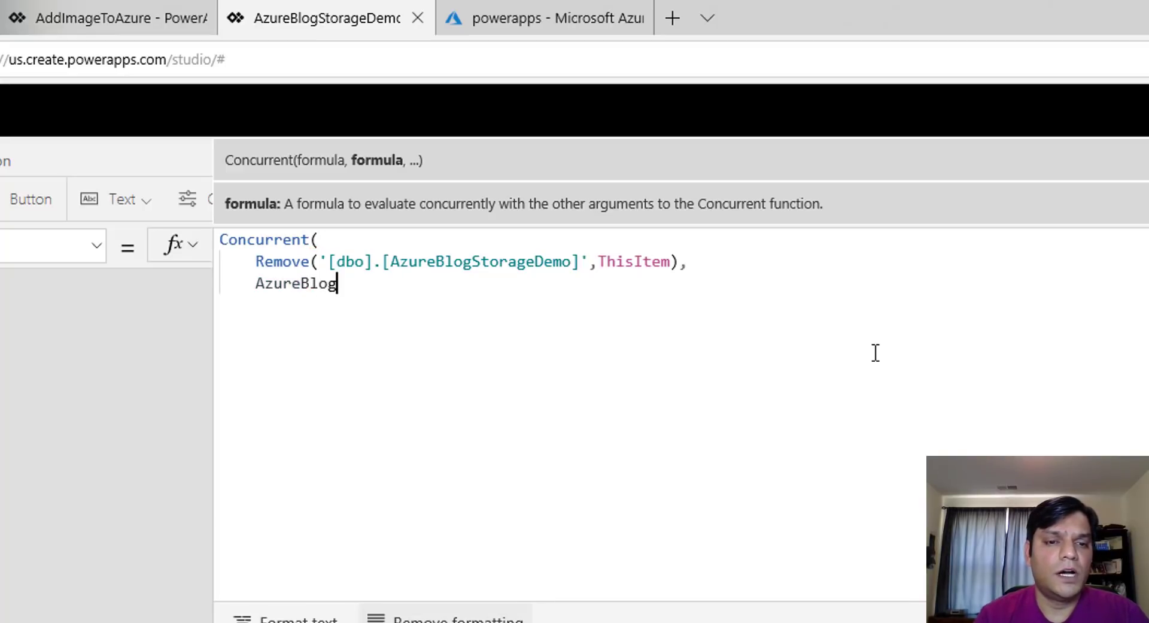
type("S")
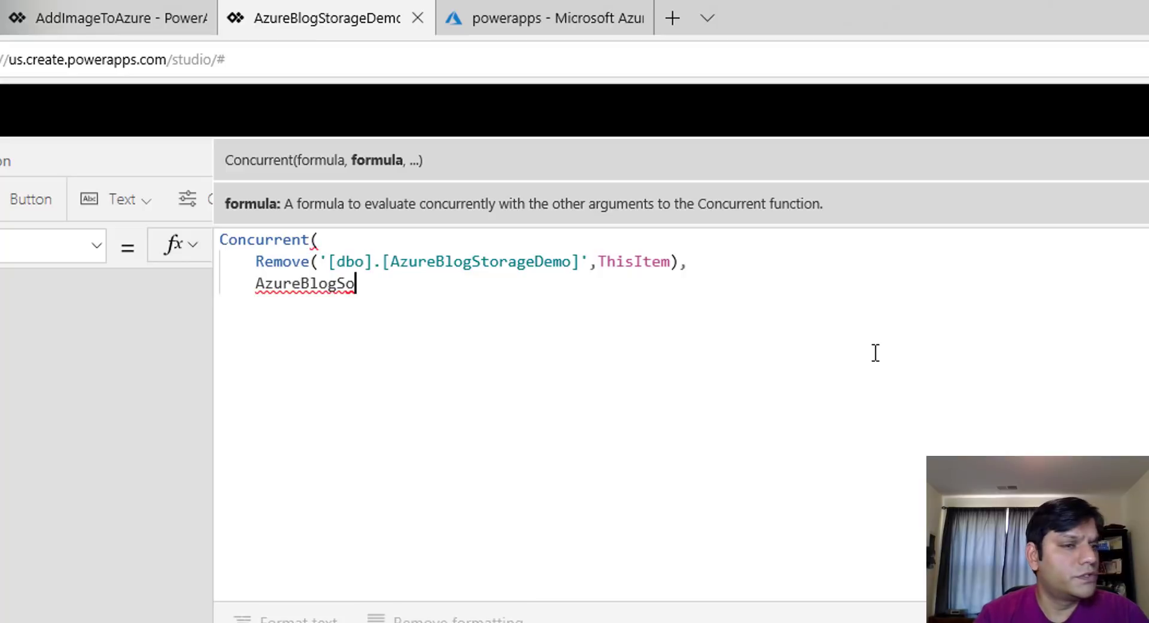
type("t")
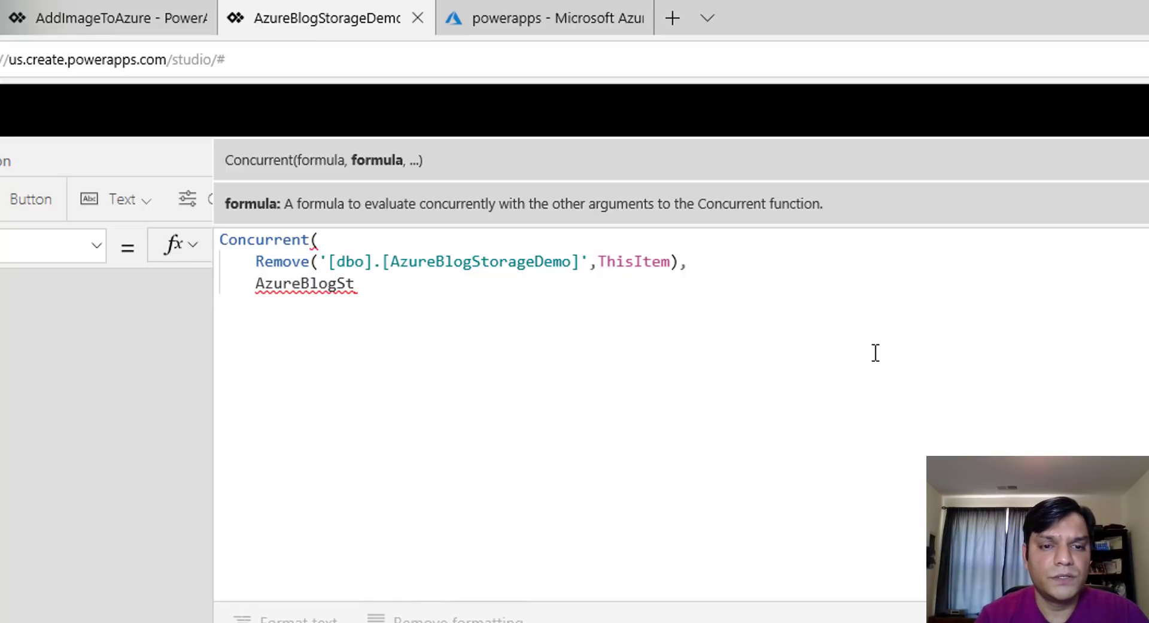
type("orage")
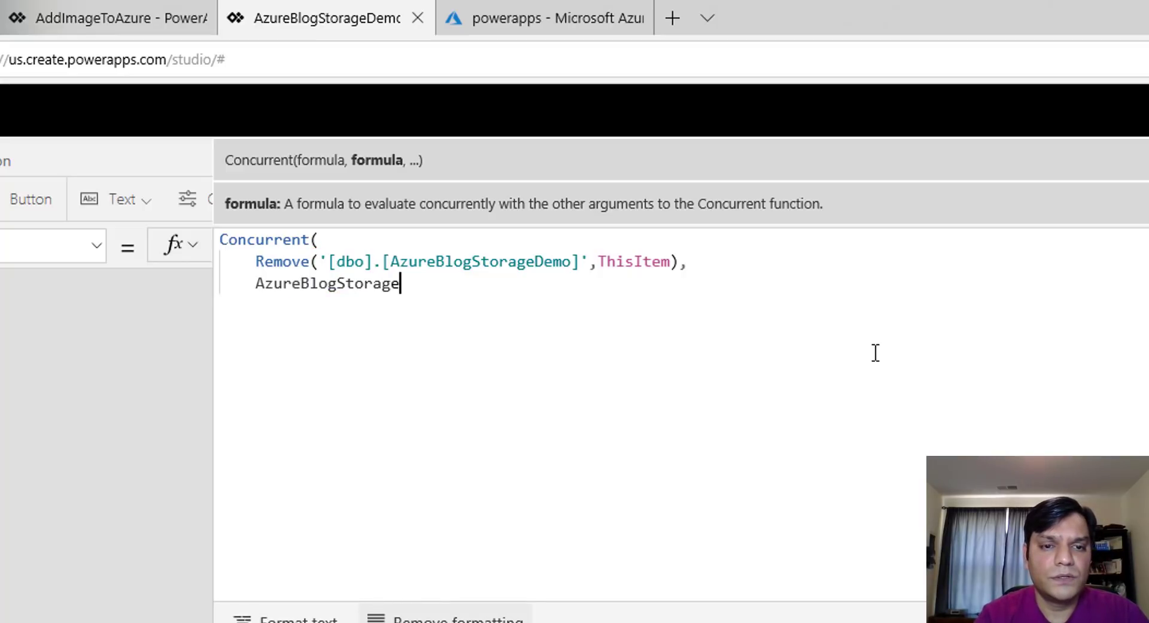
type(".")
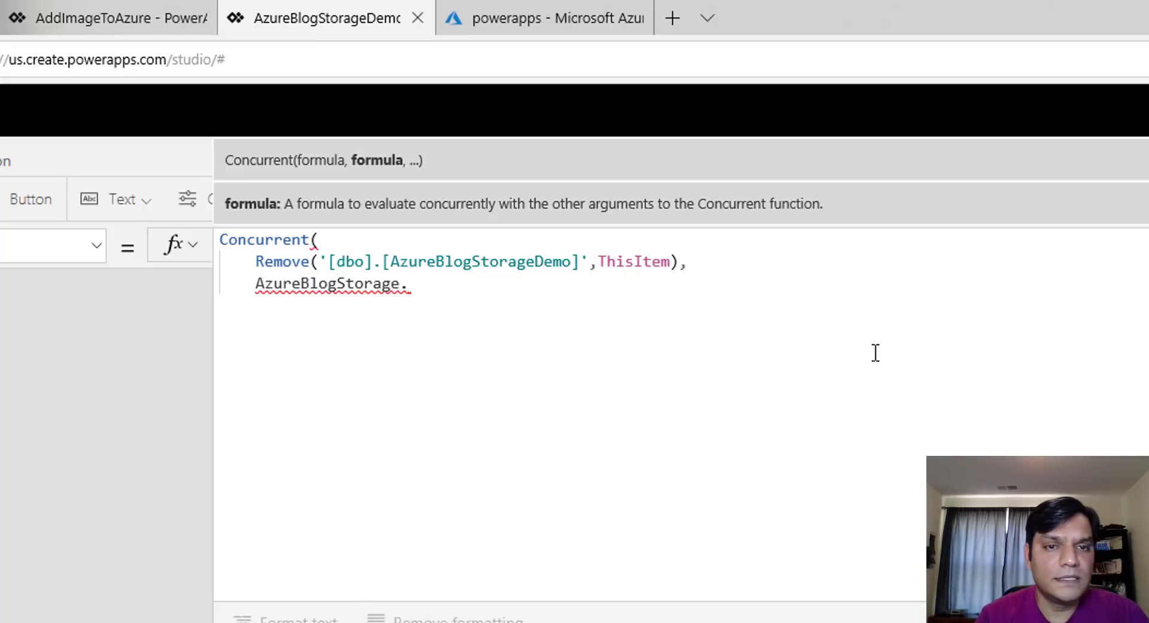
type("Delete")
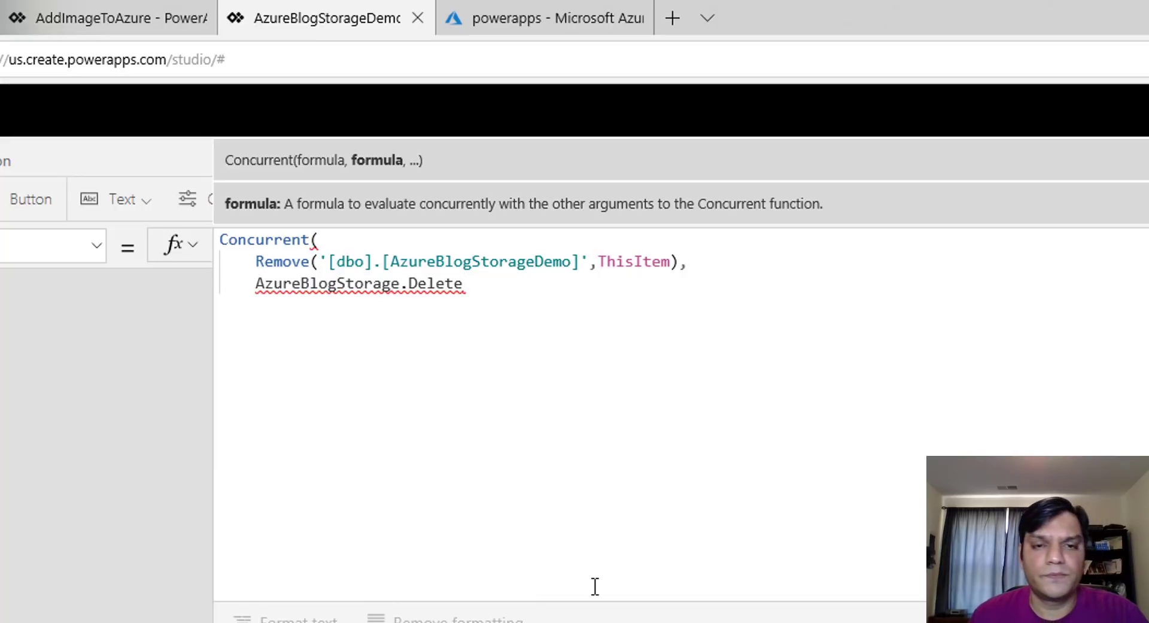
type("F")
left_click(524, 245)
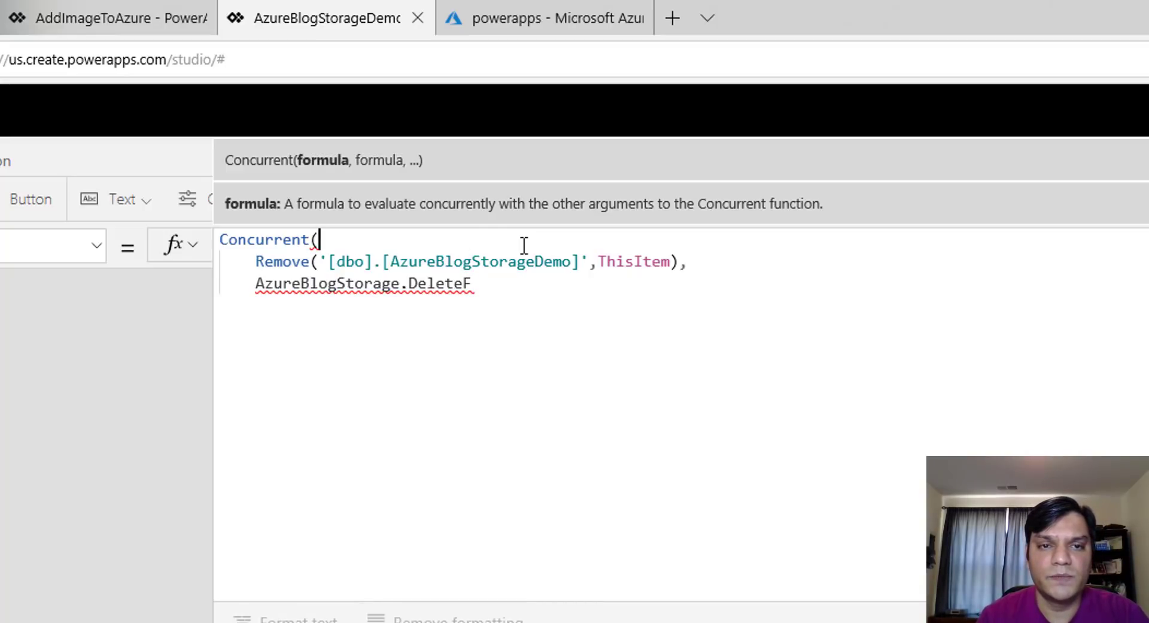
left_click(536, 285)
type("ile")
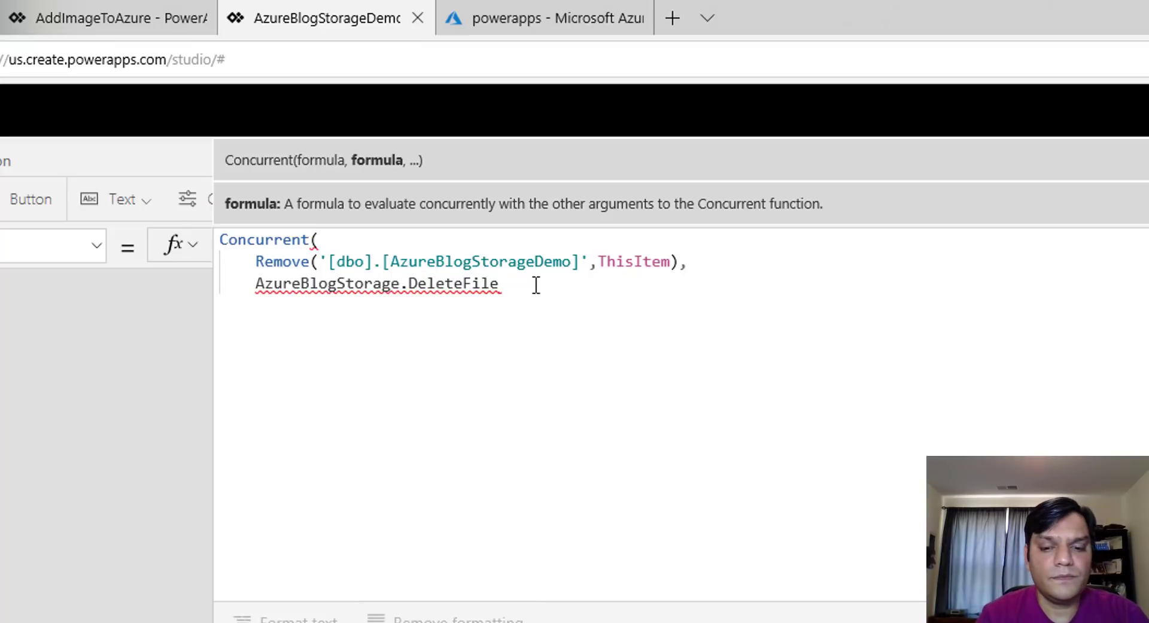
type("(Thi")
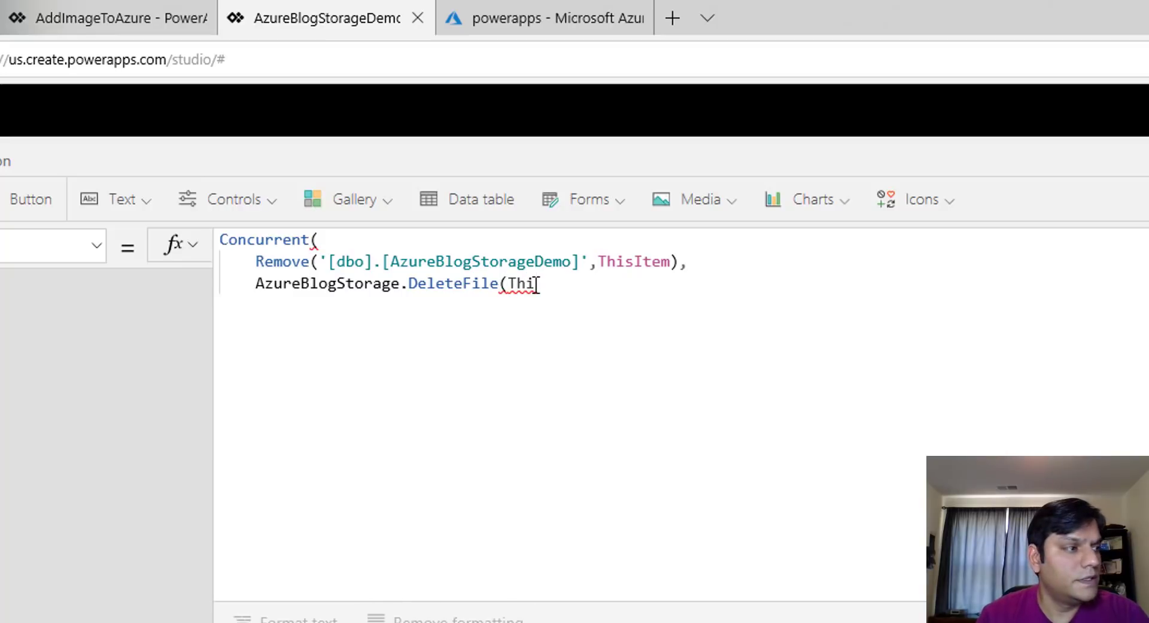
type("sItem.")
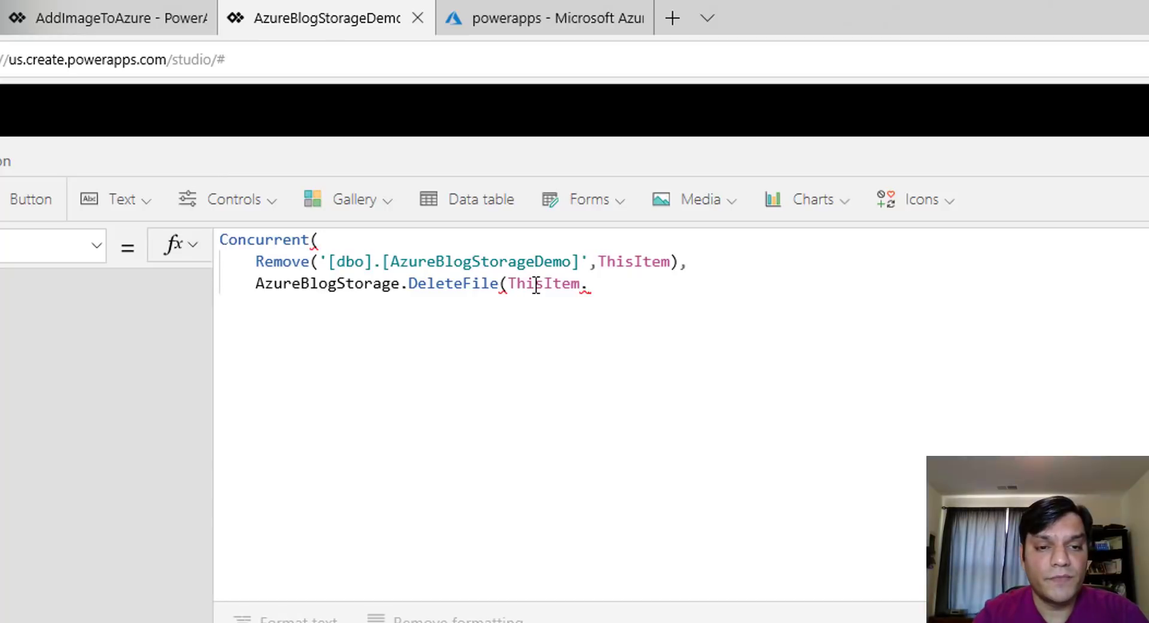
type("AzureBlobID")
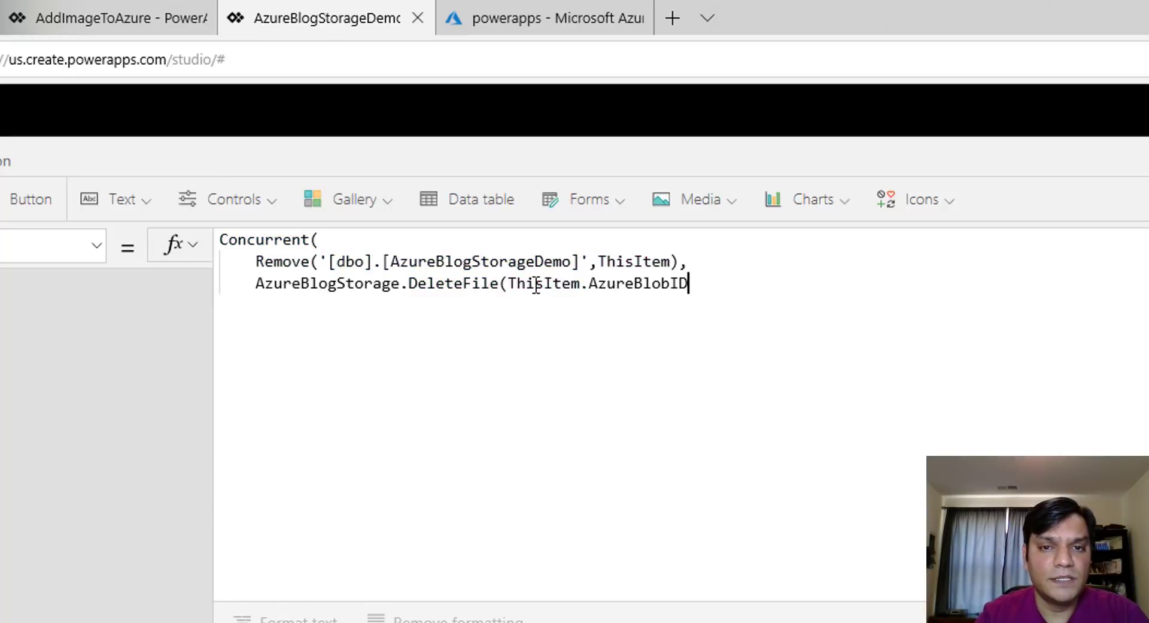
type(")")
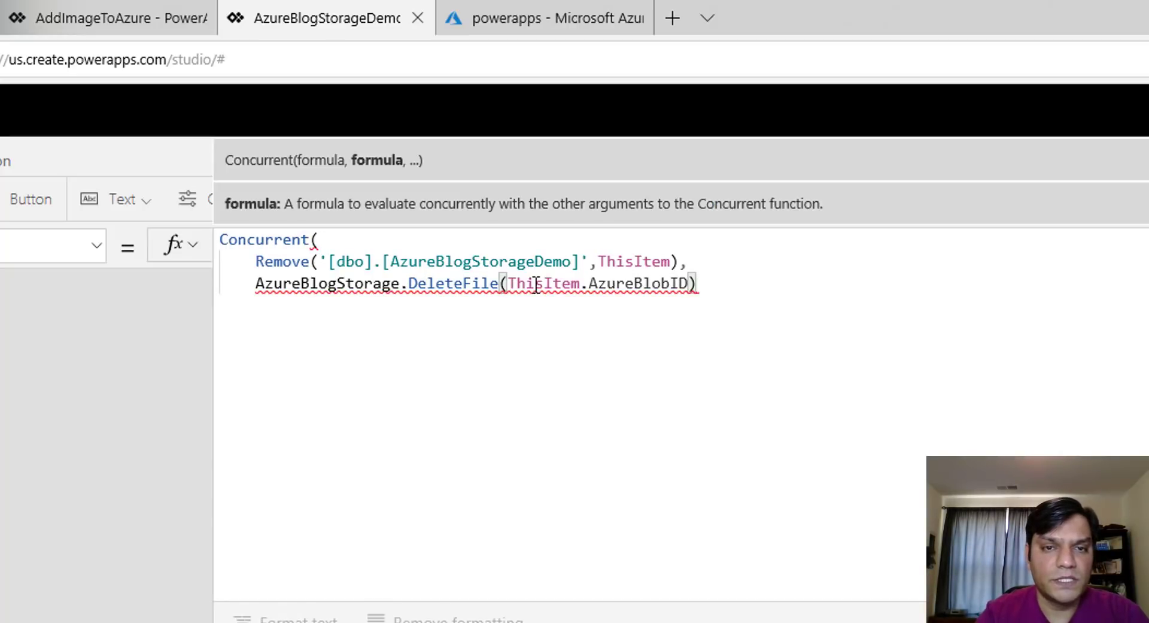
Close the Concurrent call and append ;Refresh('[dbo].[AzureBlogStorageDemo]')
key("Return")
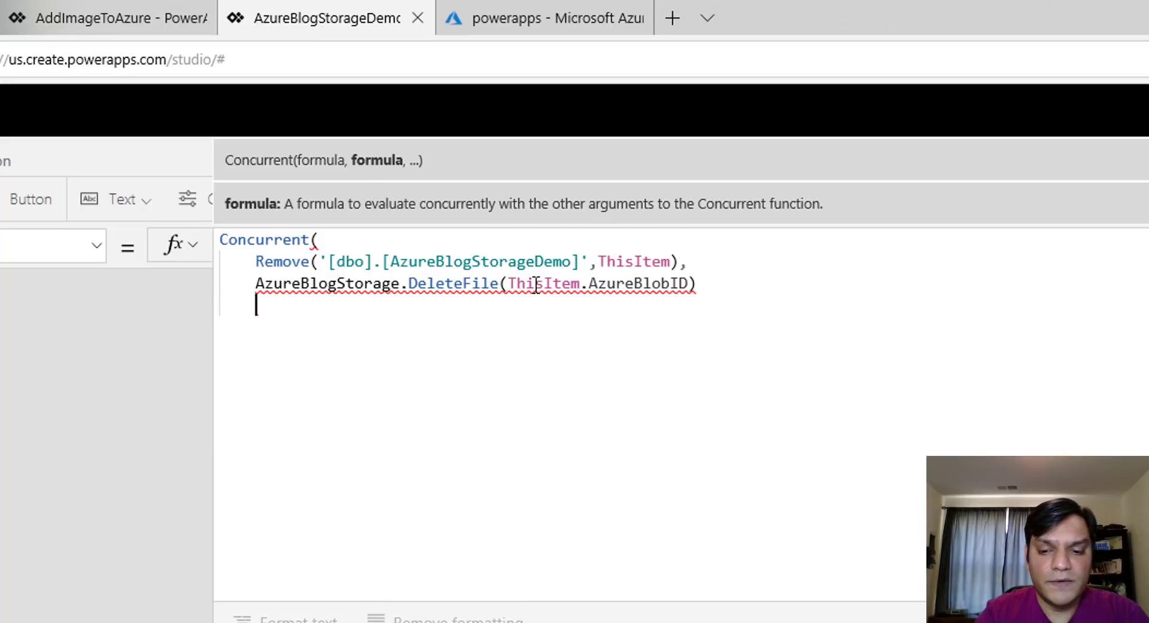
key("BackSpace")
type(")")
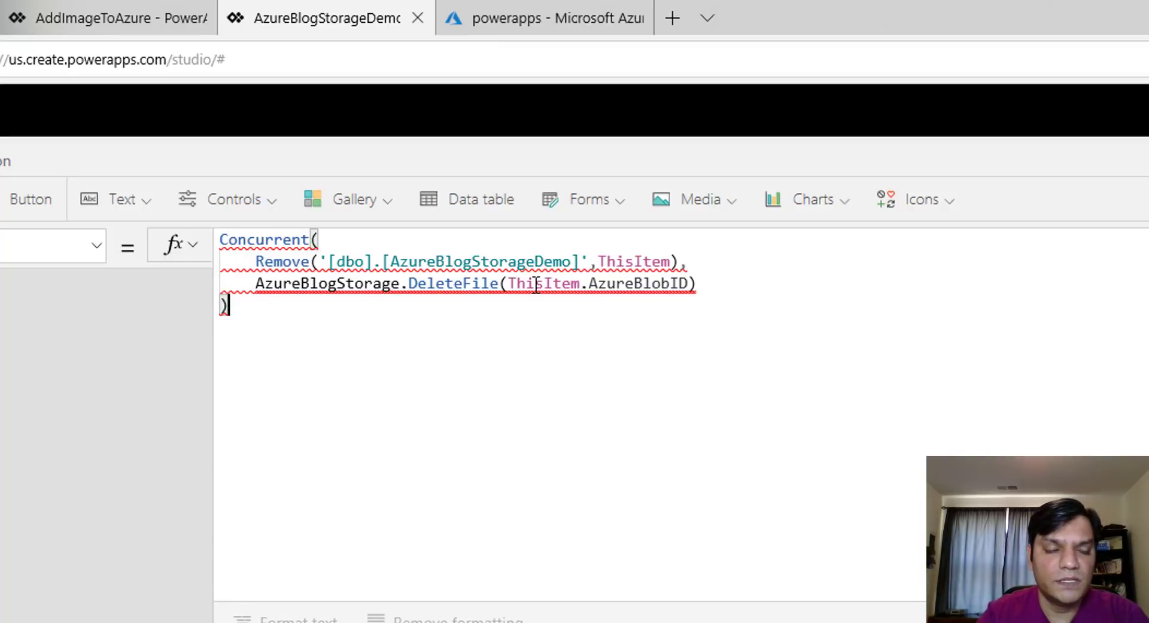
type(";Ref")
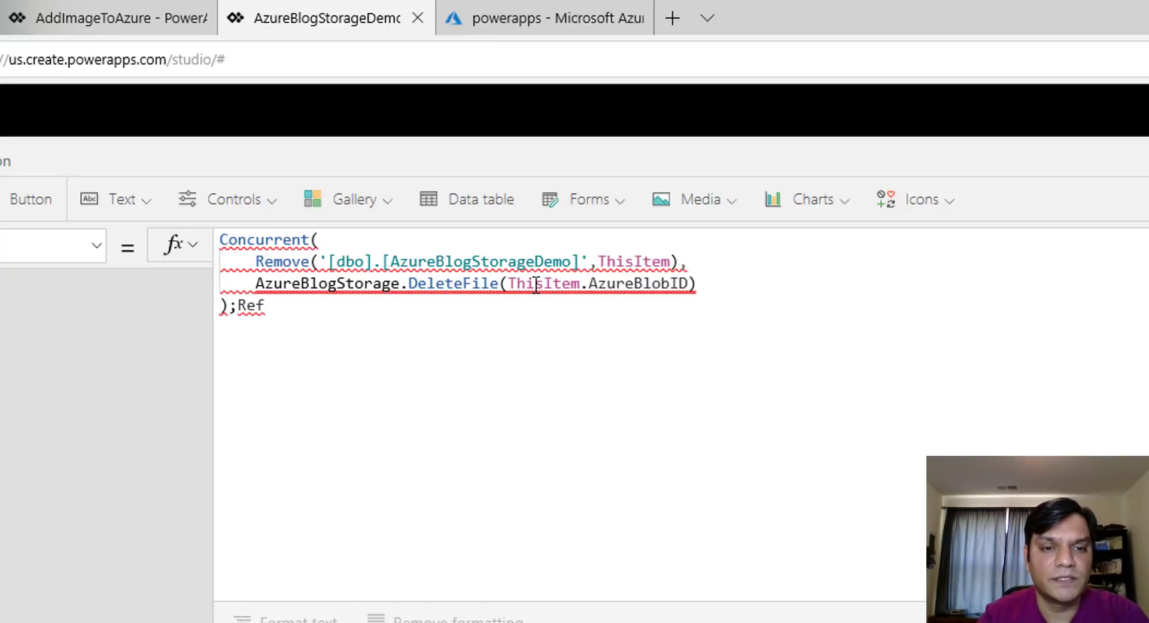
key("Tab")
type("'[dbo].[AzureBlogStorageDemo]'")
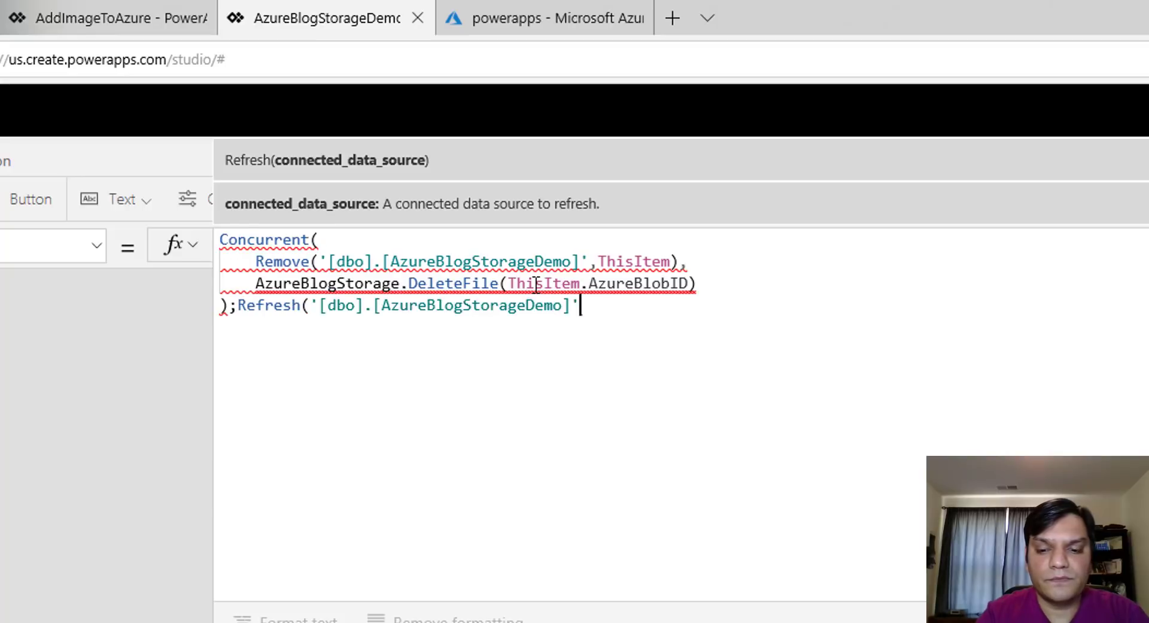
type(")")
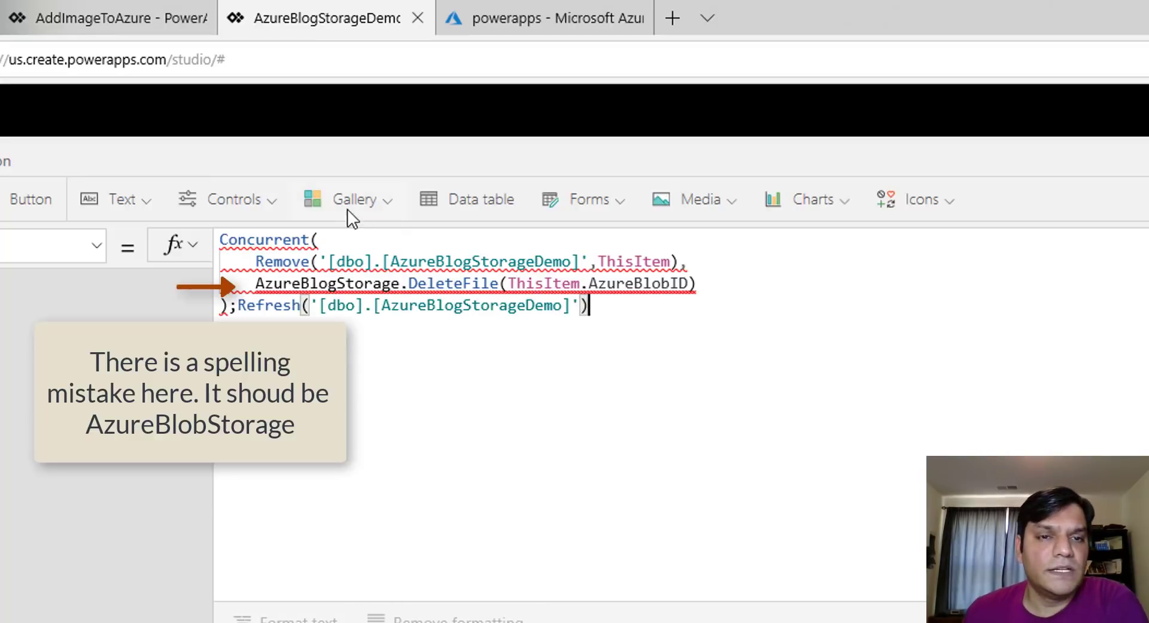
Rewrite the formula start as Concurrent( with Remove('[dbo].[AzureBlogStorageDemo]',ThisItem) on the next line
mouse_move(329, 275)
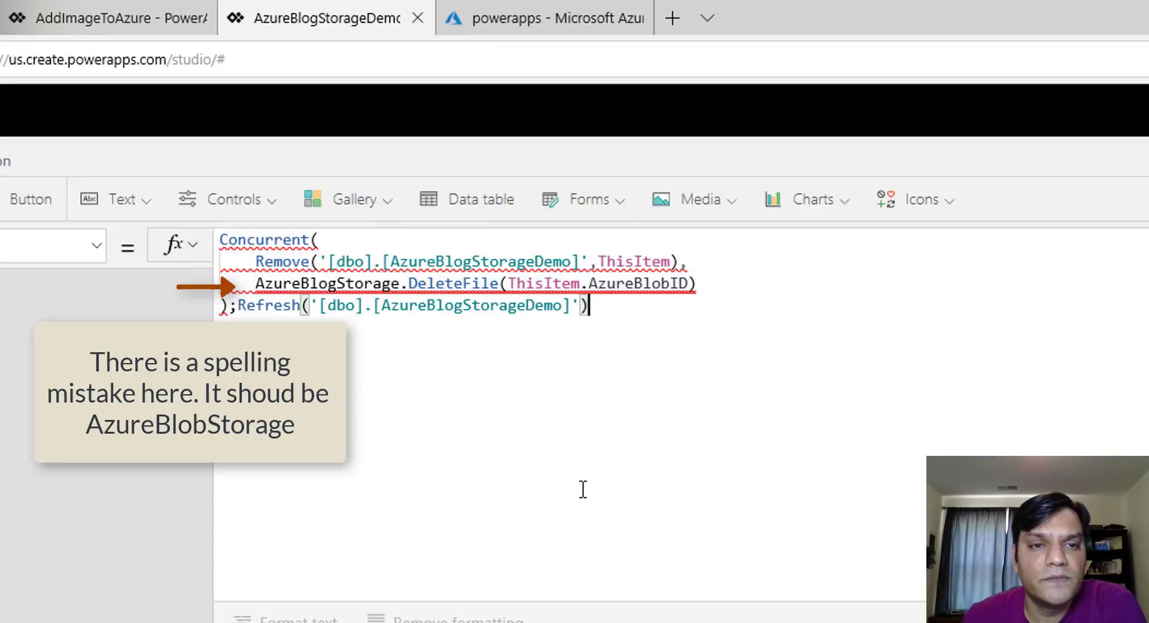
mouse_move(253, 292)
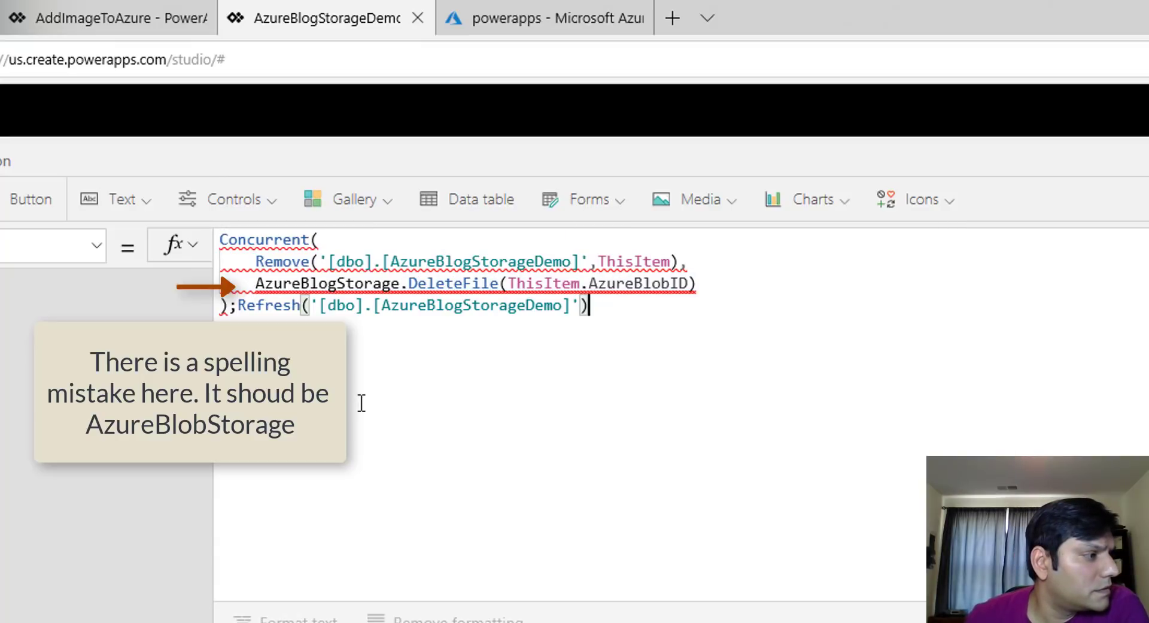
left_click(571, 245)
key("Home")
type("\"")
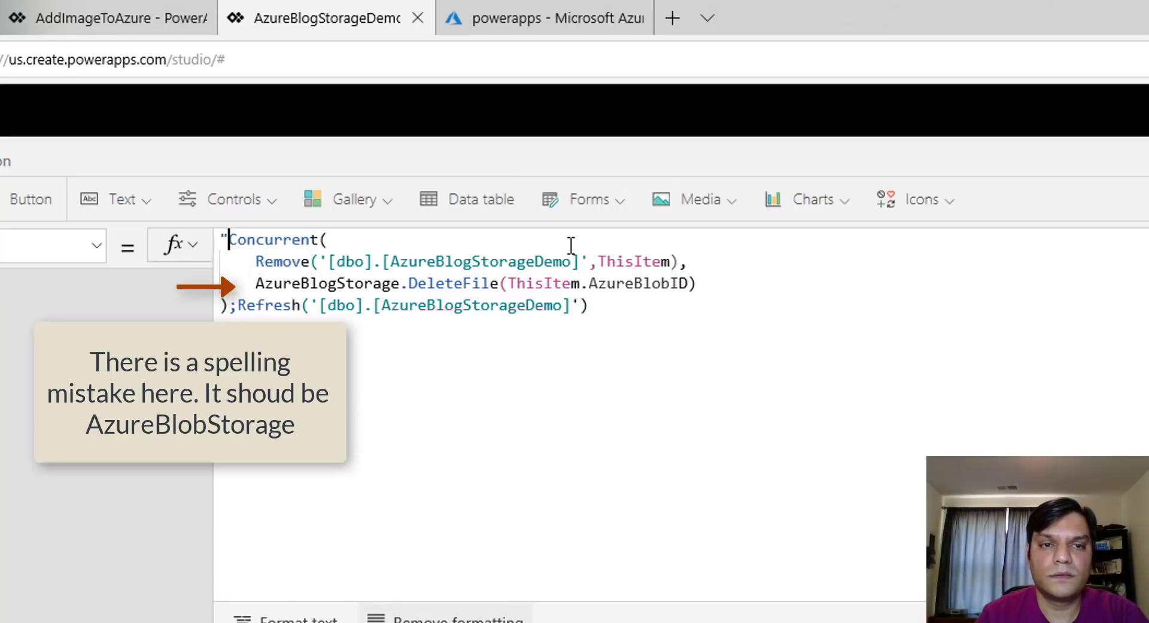
key("BackSpace")
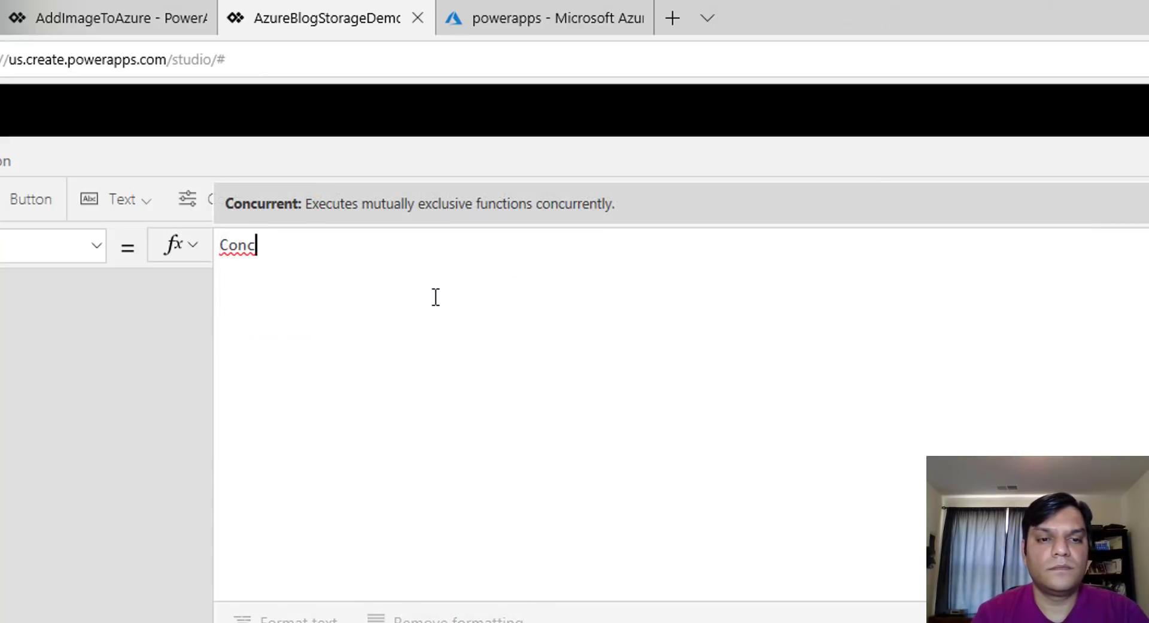
type("urrent(")
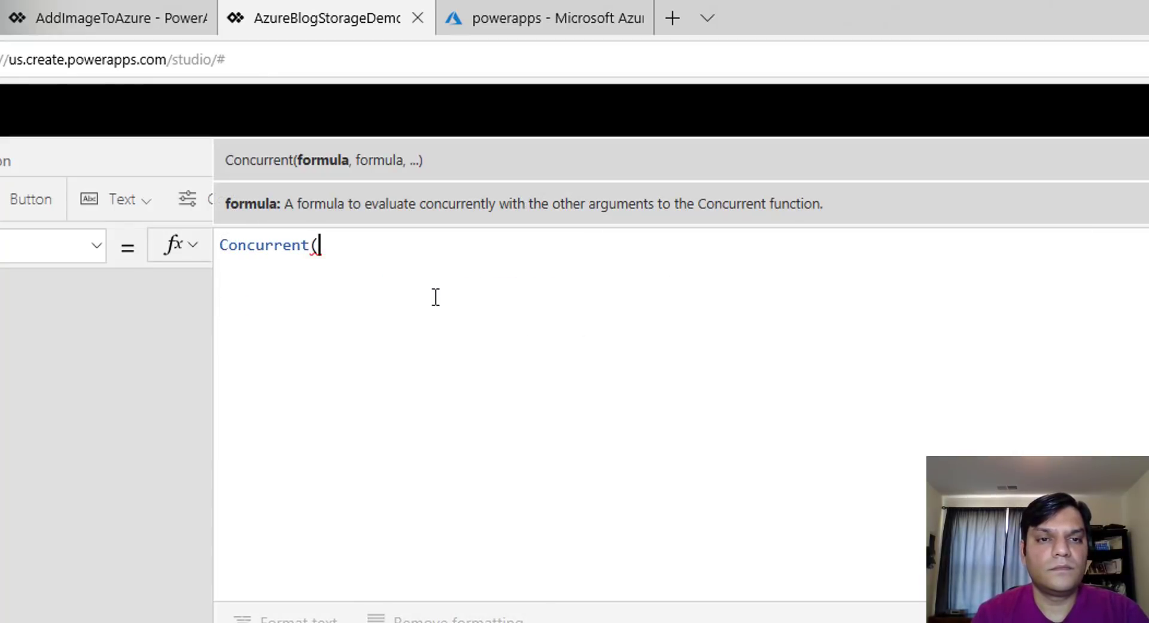
key("shift+Return")
type("Remove")
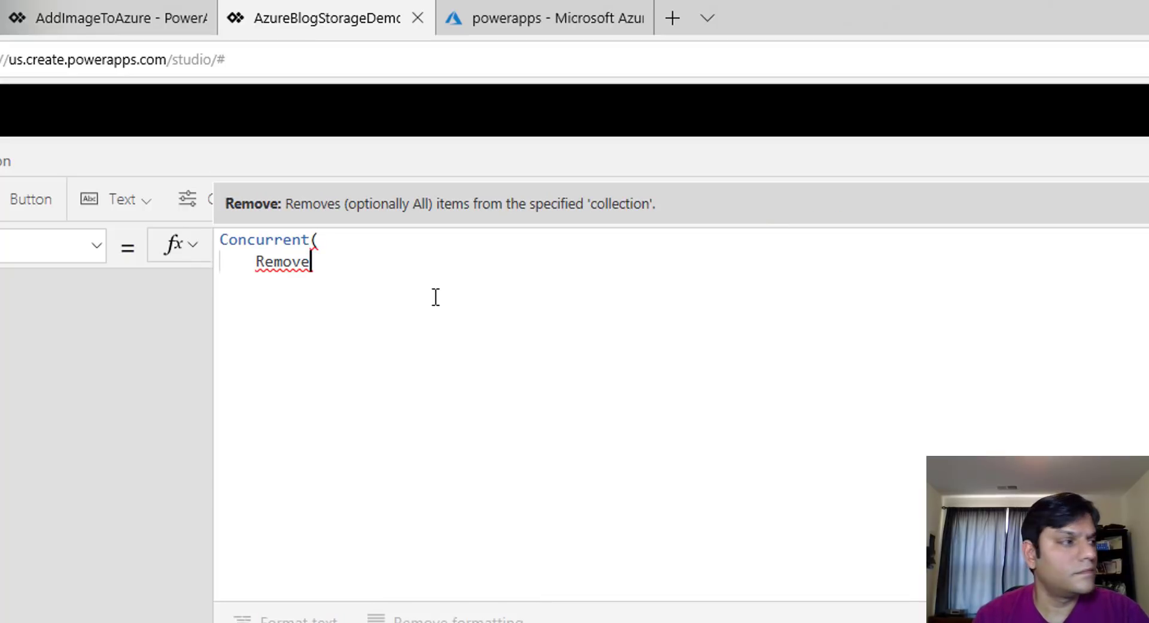
type("(")
type("'[dbo].[AzureBlogStorageDemo]'")
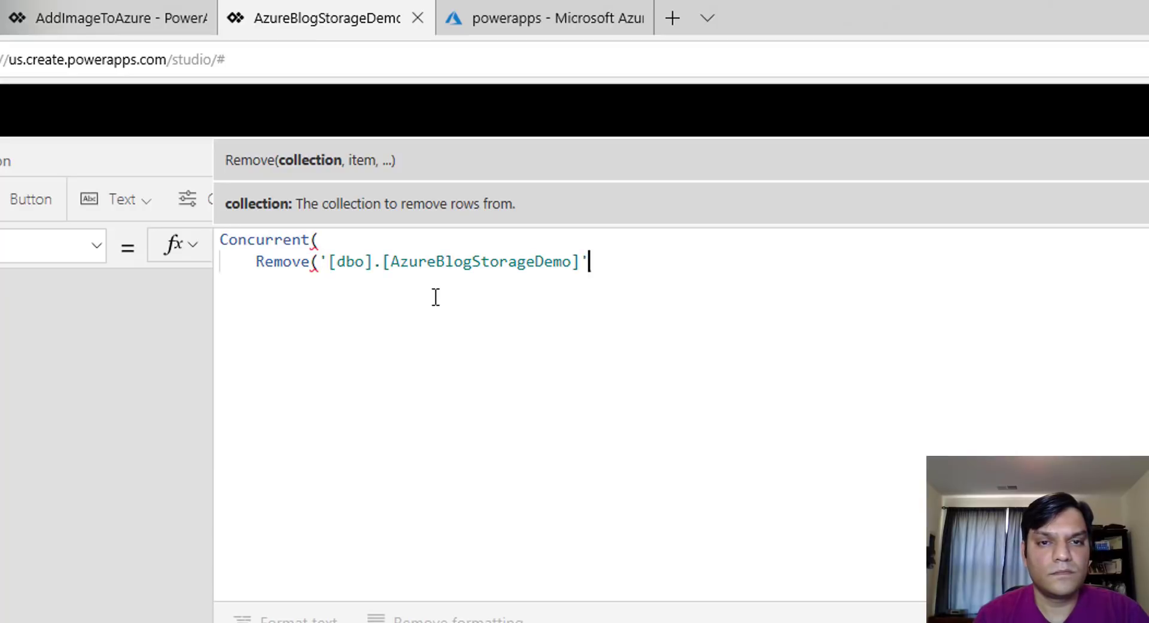
type(",ThisItem")
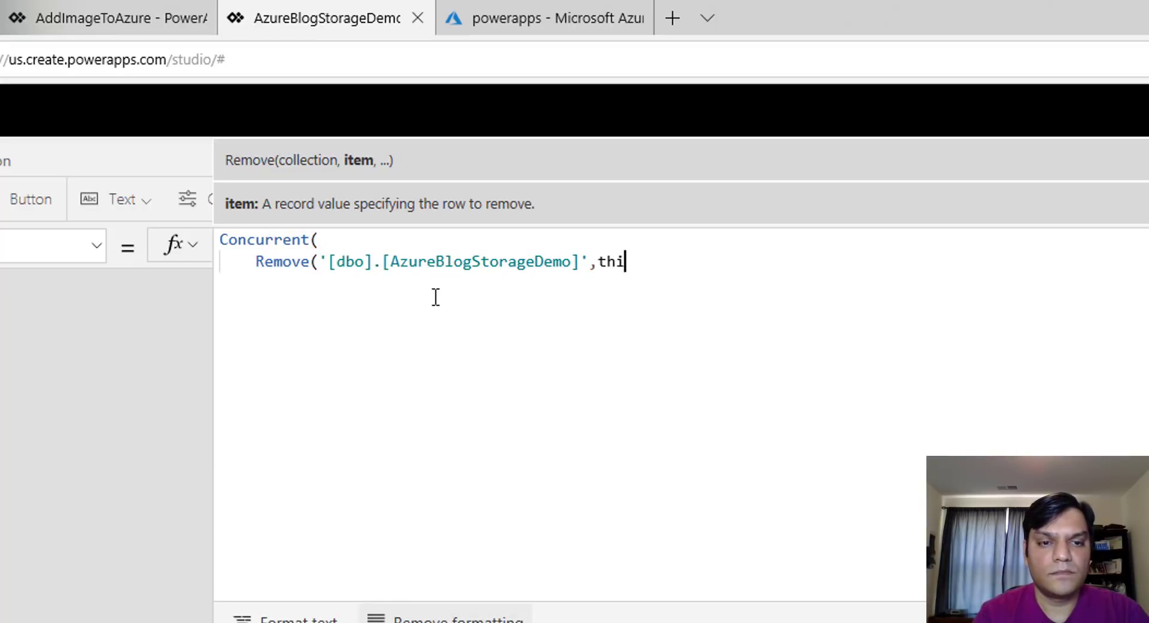
type(")")
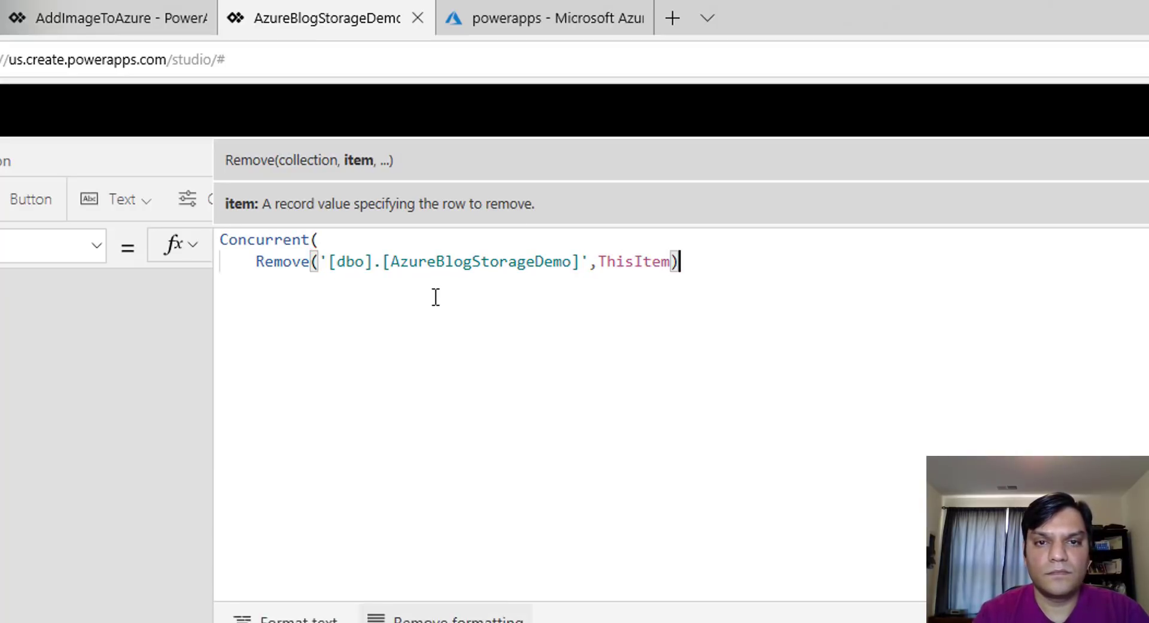
type(";")
key("Return")
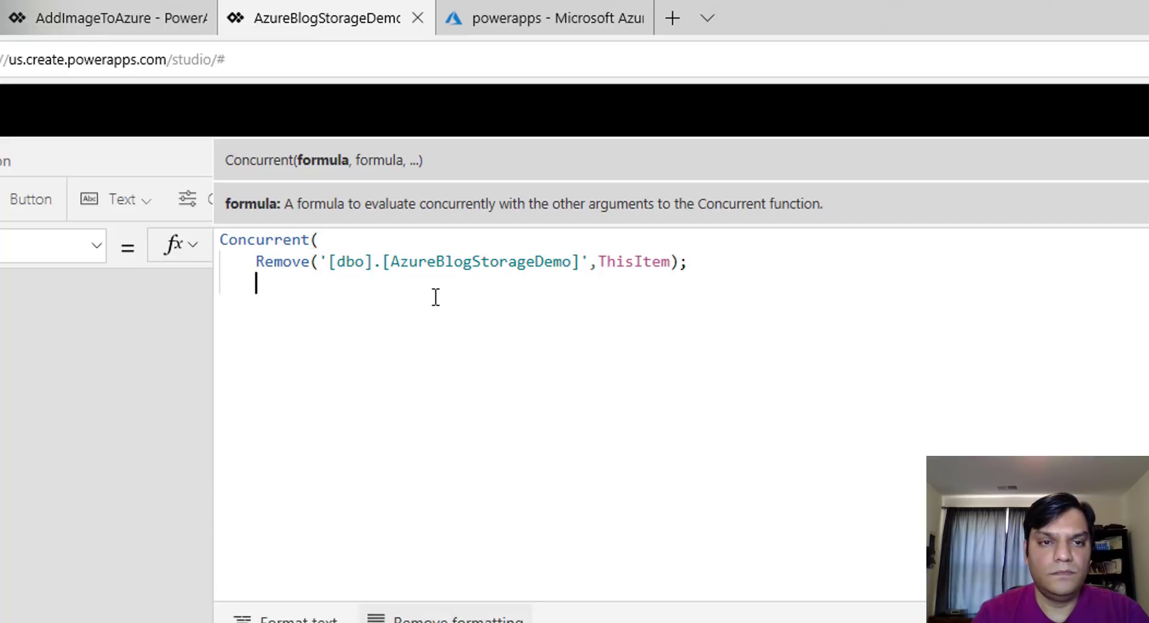
Add AzureBlobStorage.DeleteFile(ThisItem.AzureBlobID), using a comma after the Remove line
type("A")
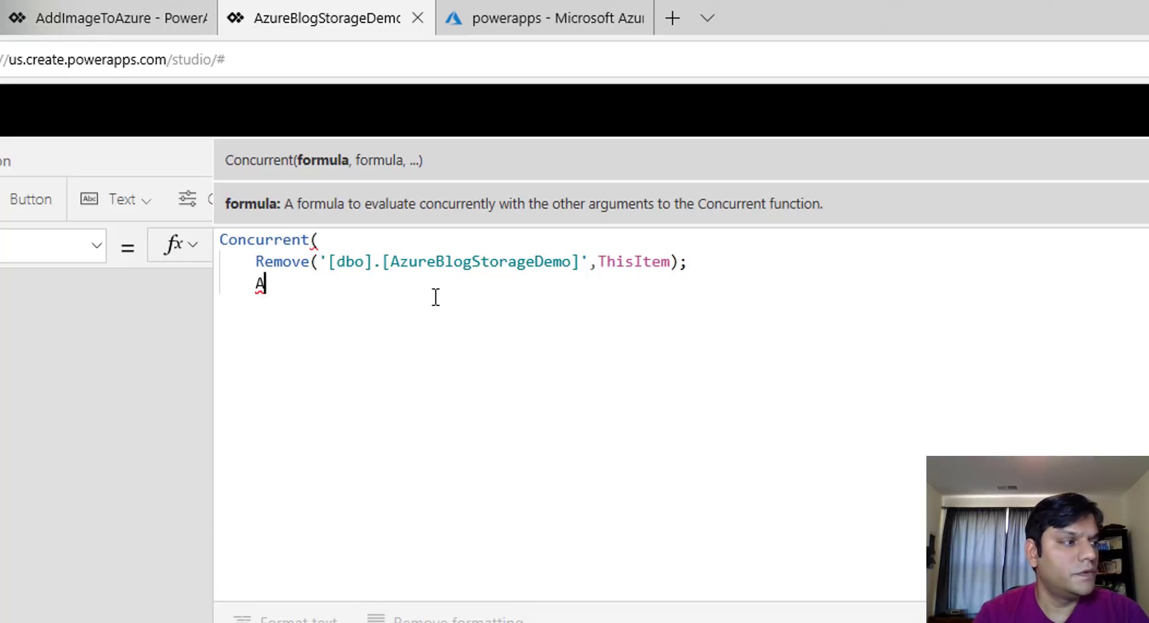
type("zureBlog")
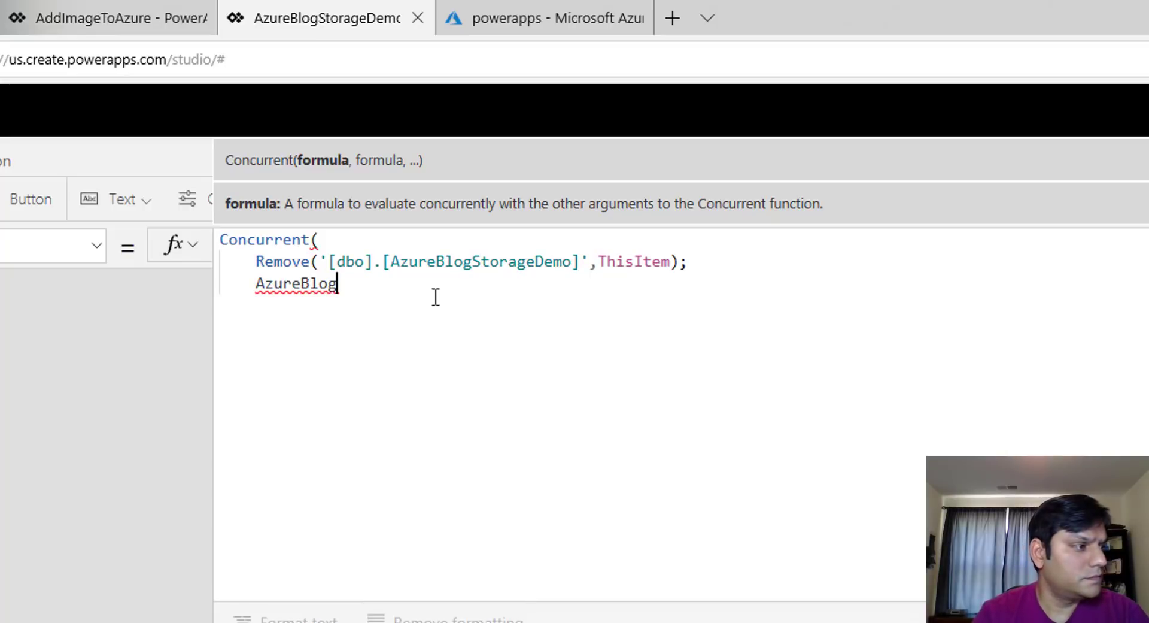
key("BackSpace")
type("b")
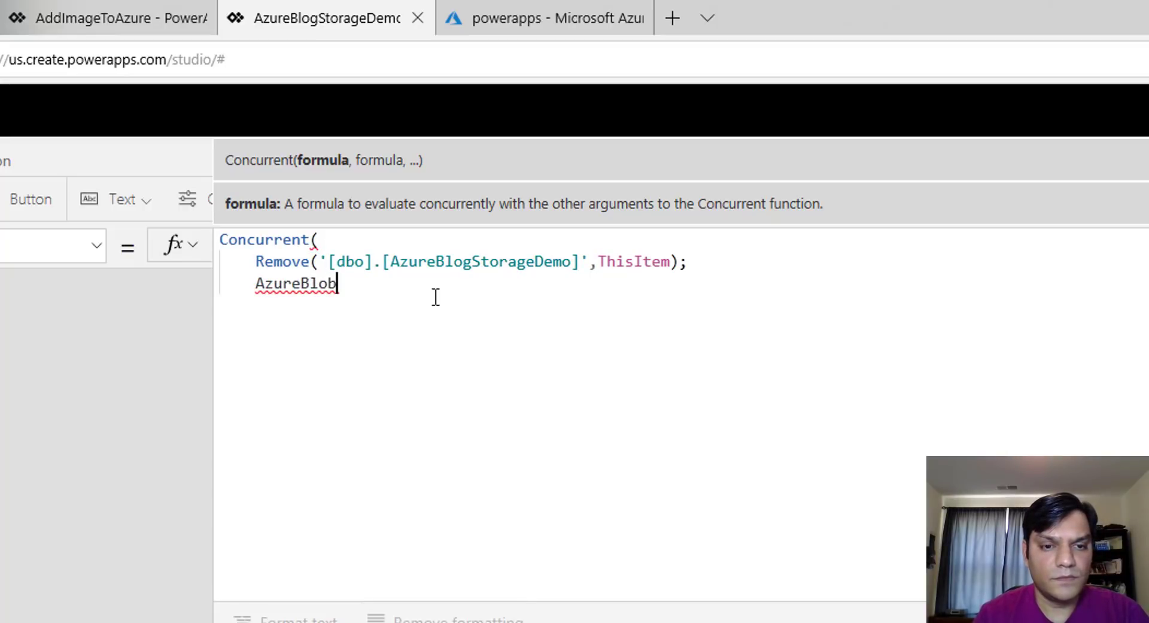
type("Storage.")
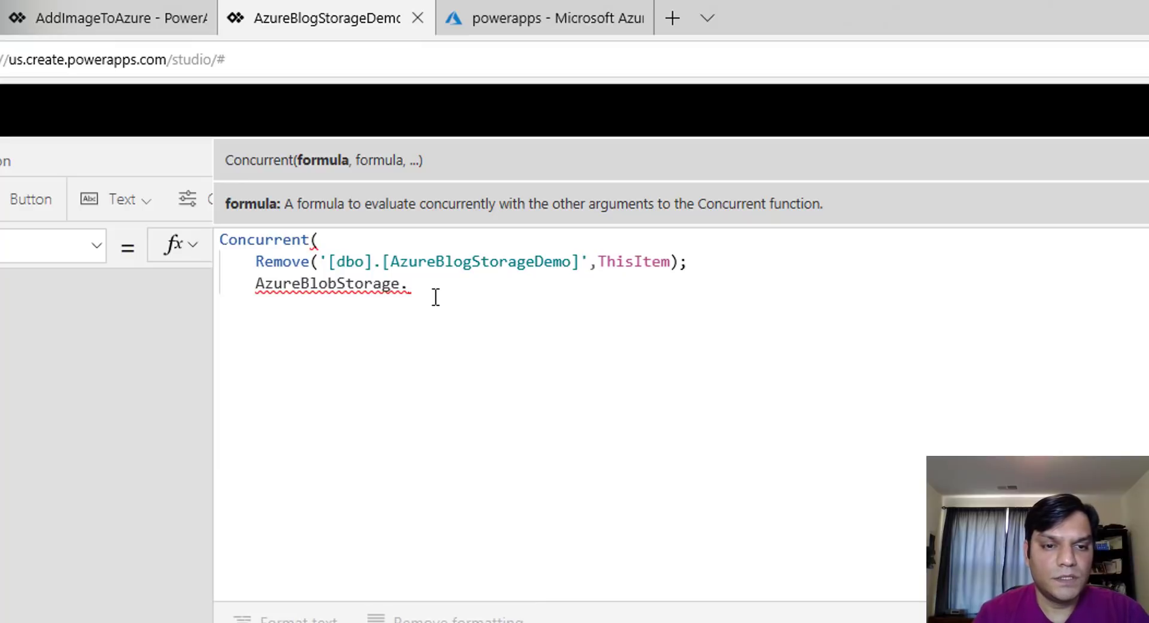
type("DeleteFile(")
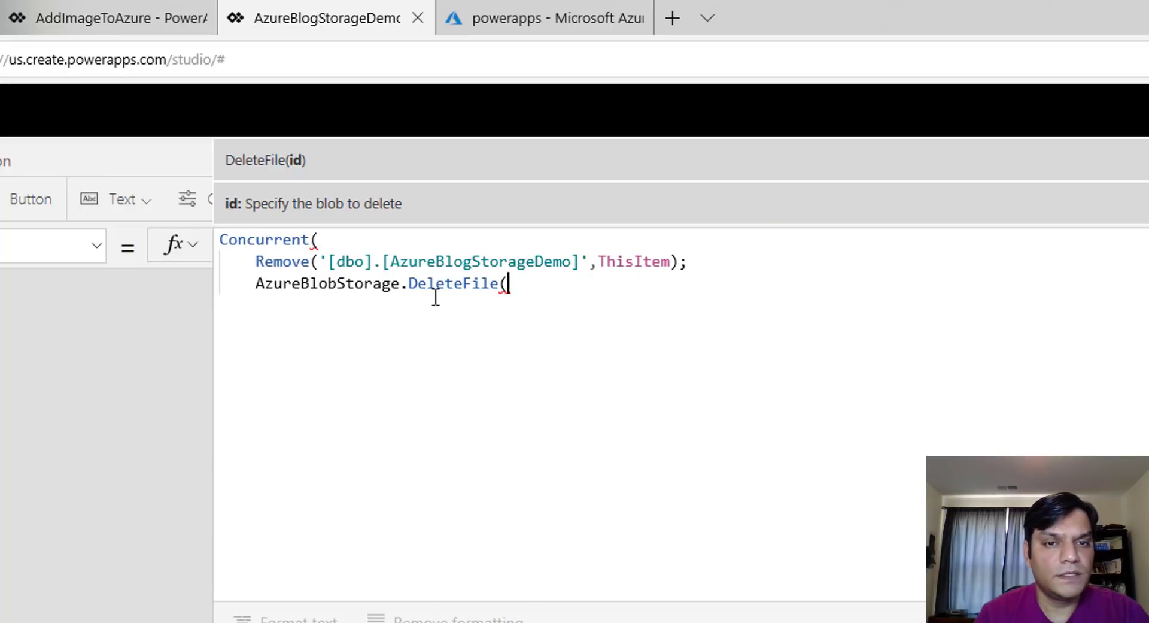
type("This")
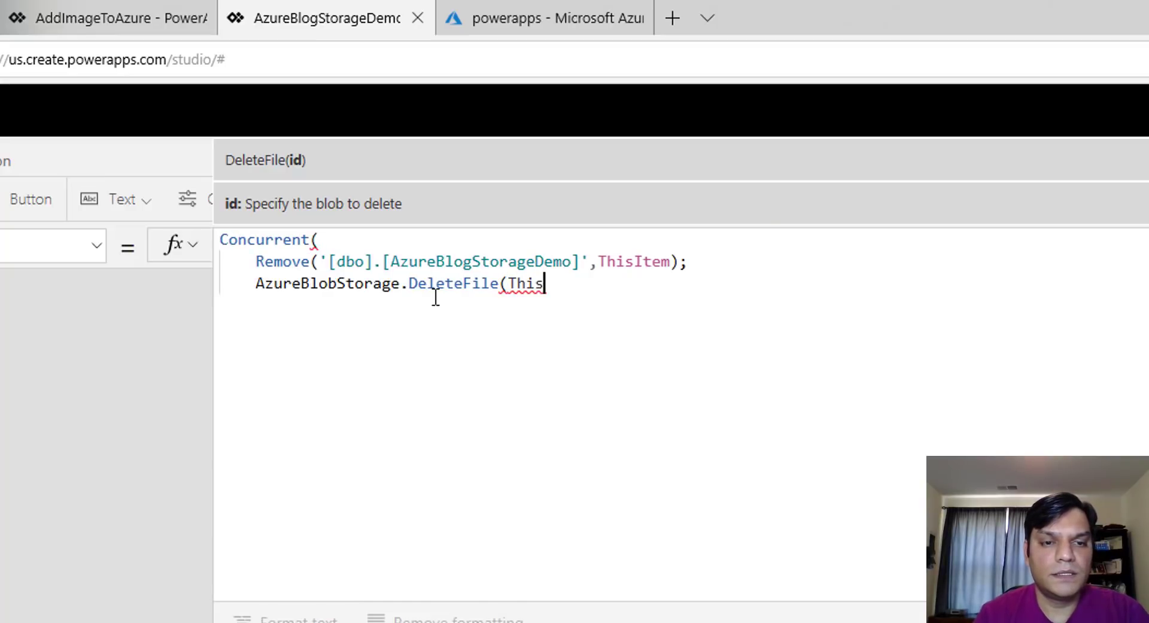
type("Item.")
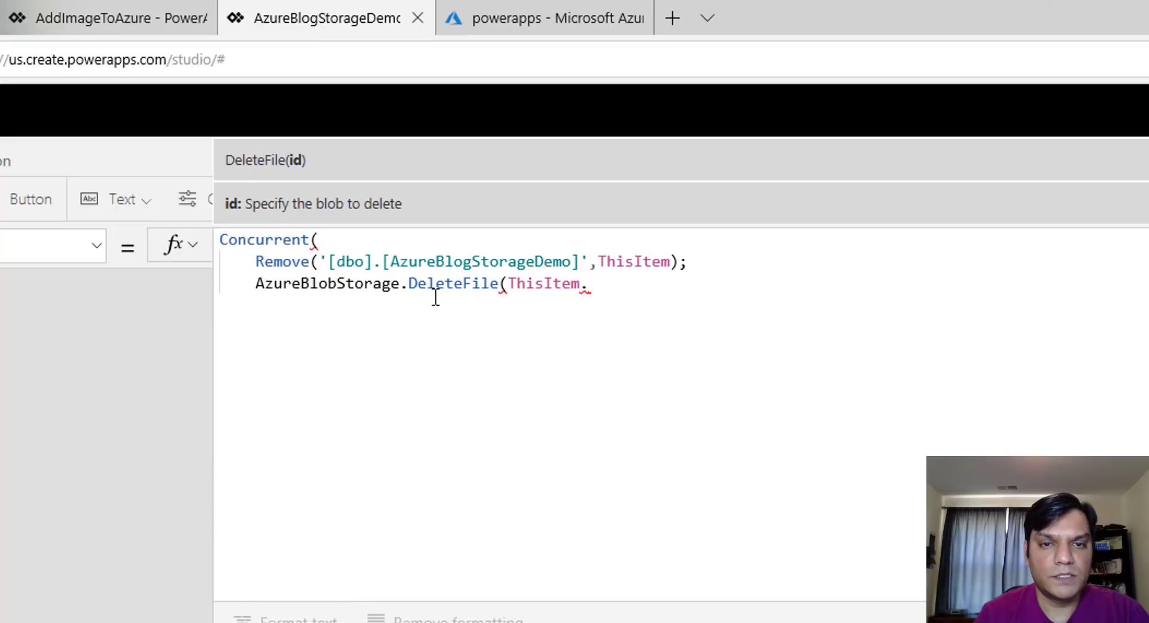
type("AzureBlobID)")
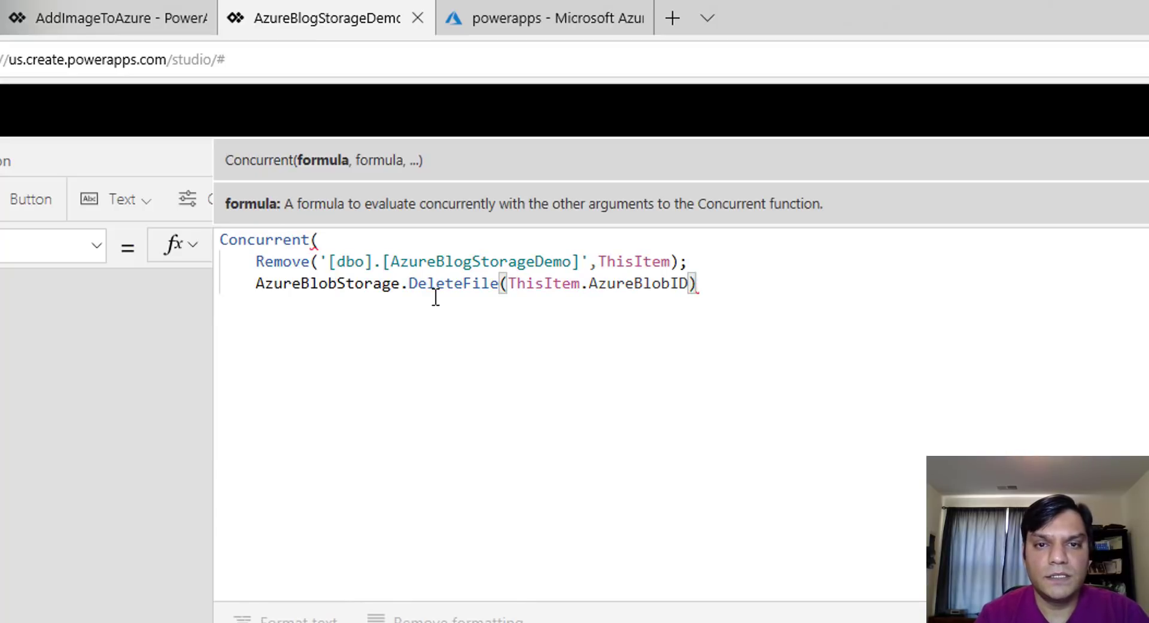
key("Up")
key("BackSpace")
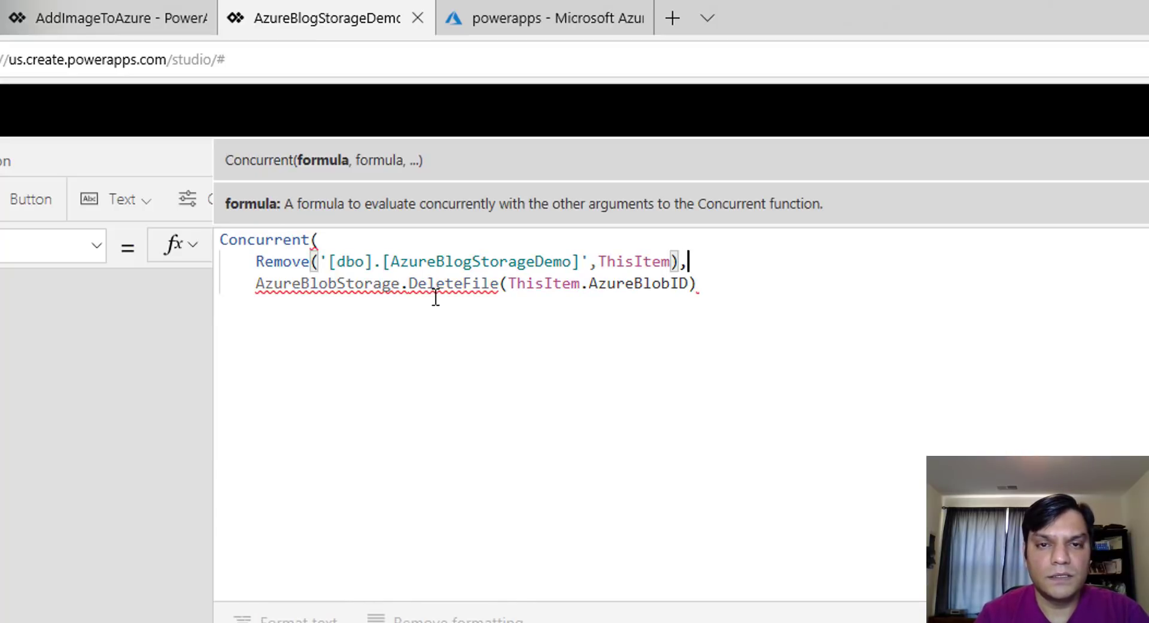
key("Right")
key("Right")
key("End")
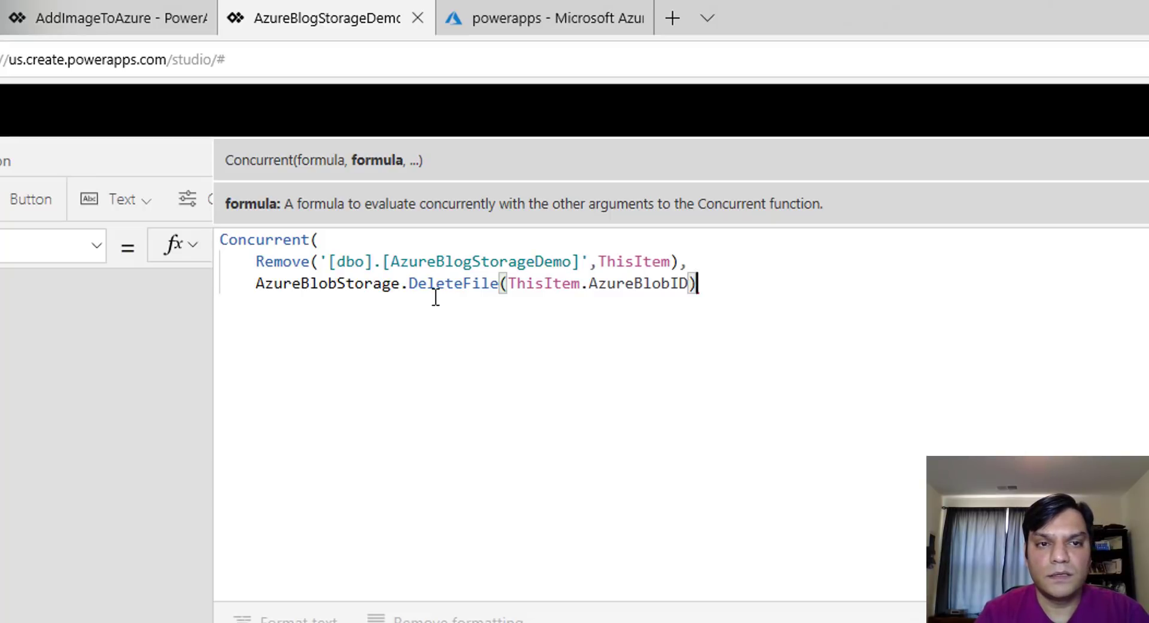
Close Concurrent and finish with ;Refresh('[dbo].[AzureBlogStorageDemo]')
key("Return")
type(")")
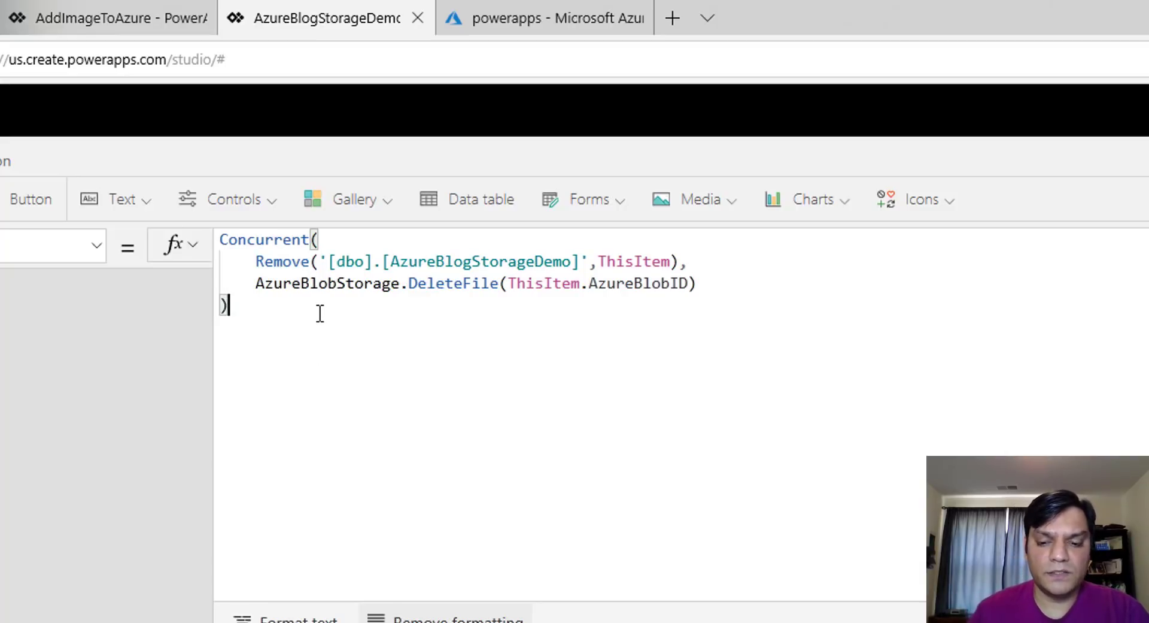
type(";Refr")
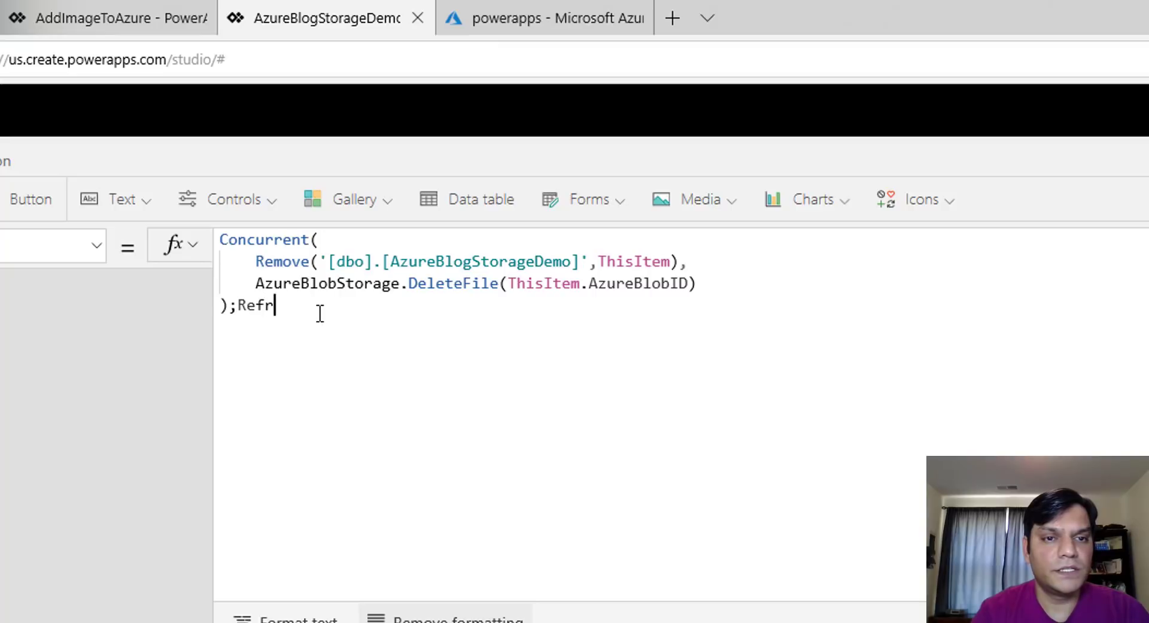
type("esh(")
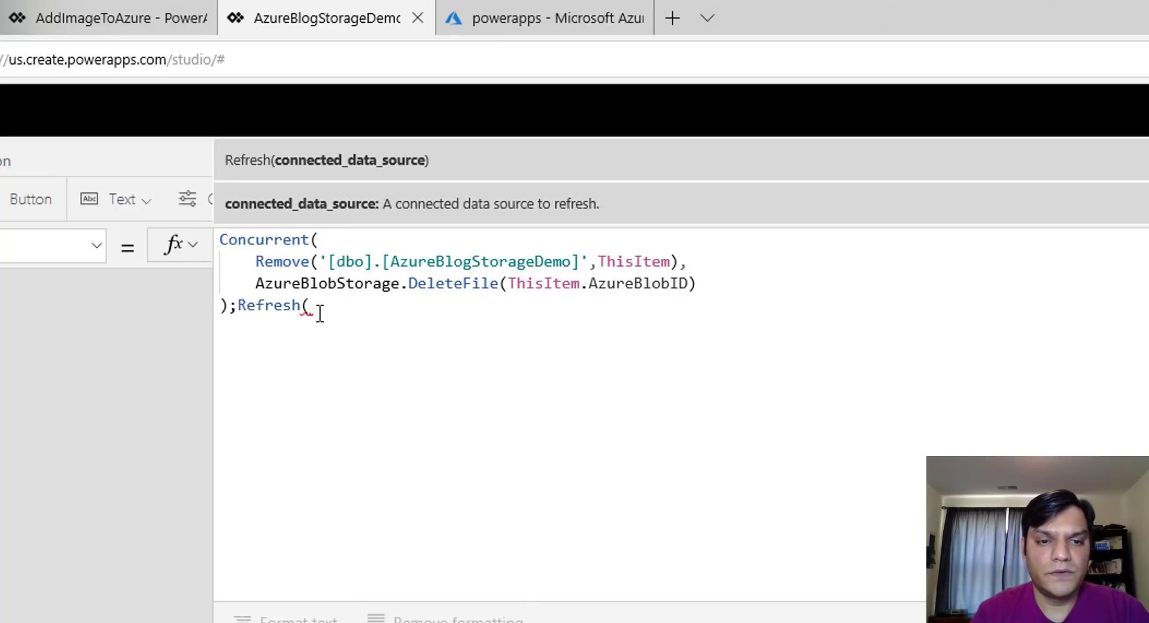
type("'[dbo].[AzureBlogStorageDemo]'")
type(")")
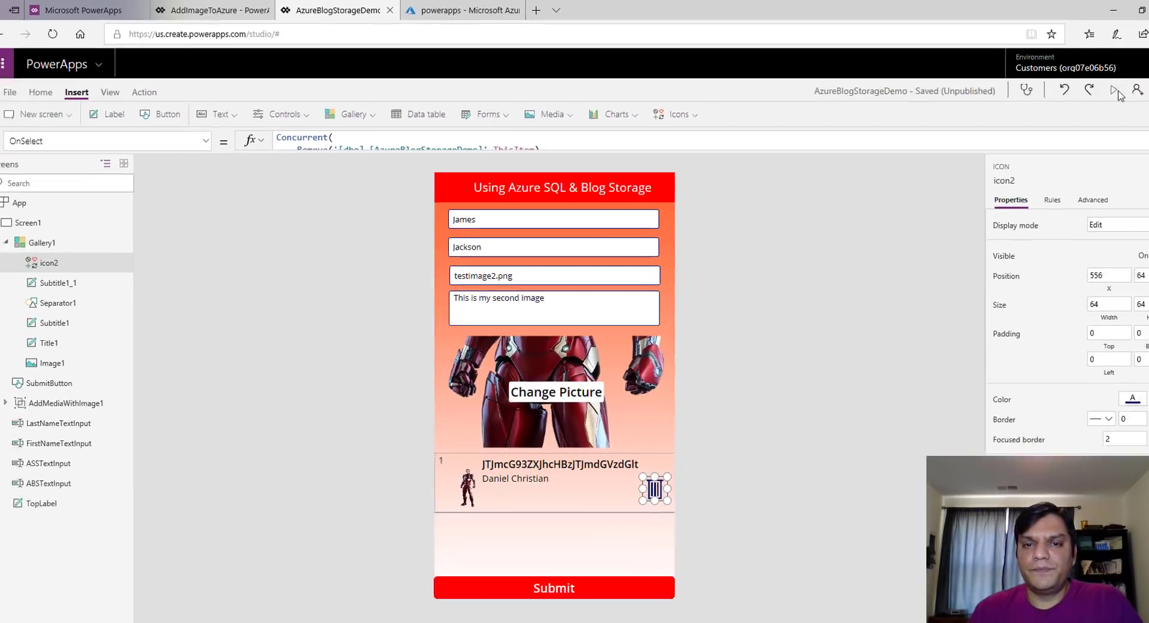
Delete the gallery's only record in preview, confirm the SQL query returns no rows, then bring up the Azure portal
key("F5")
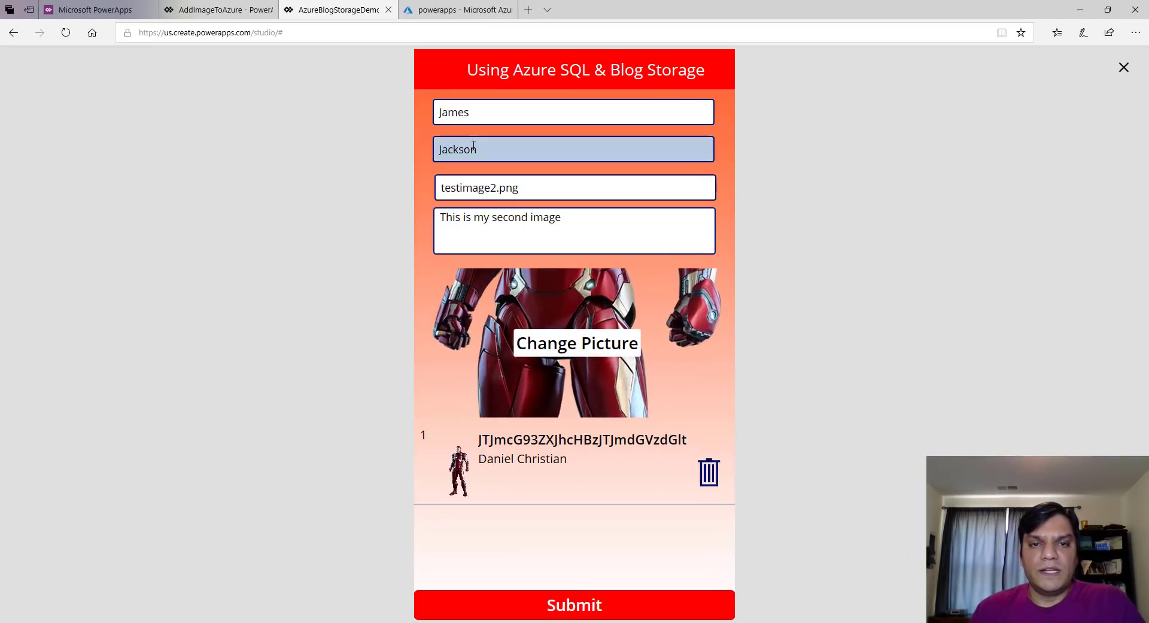
left_click(711, 479)
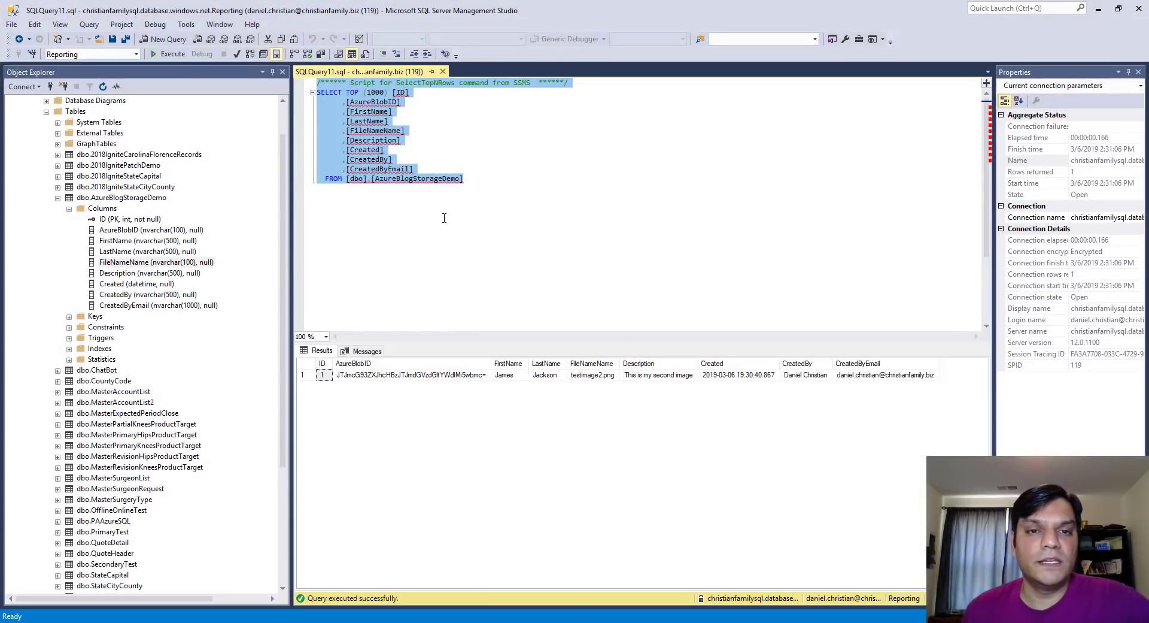
key("F5")
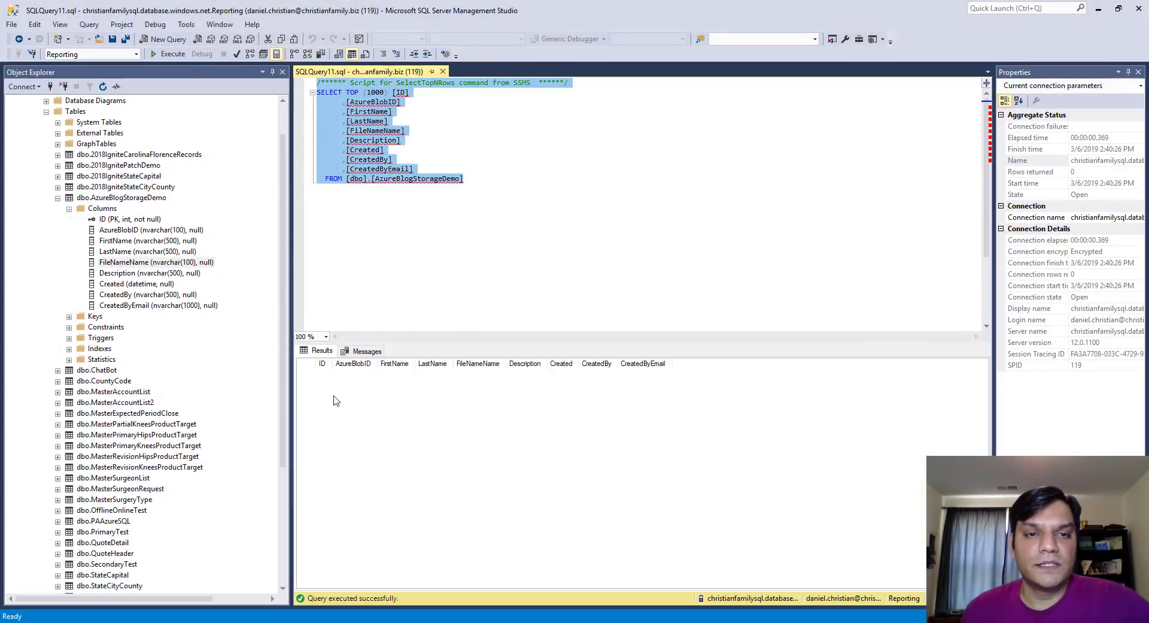
left_click(1098, 8)
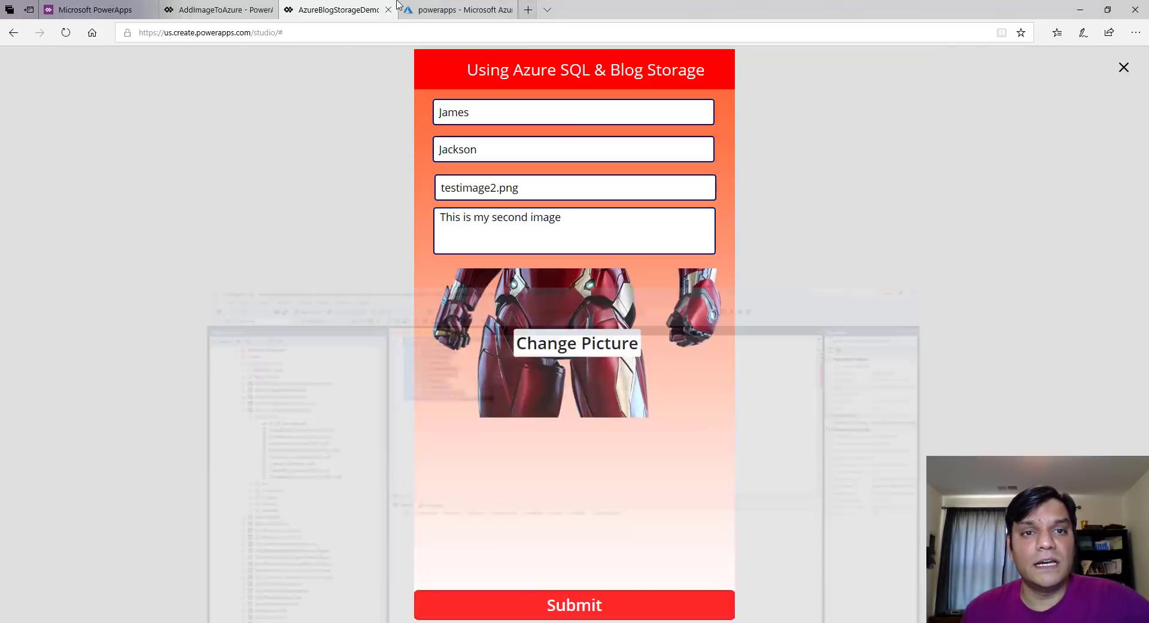
left_click(438, 9)
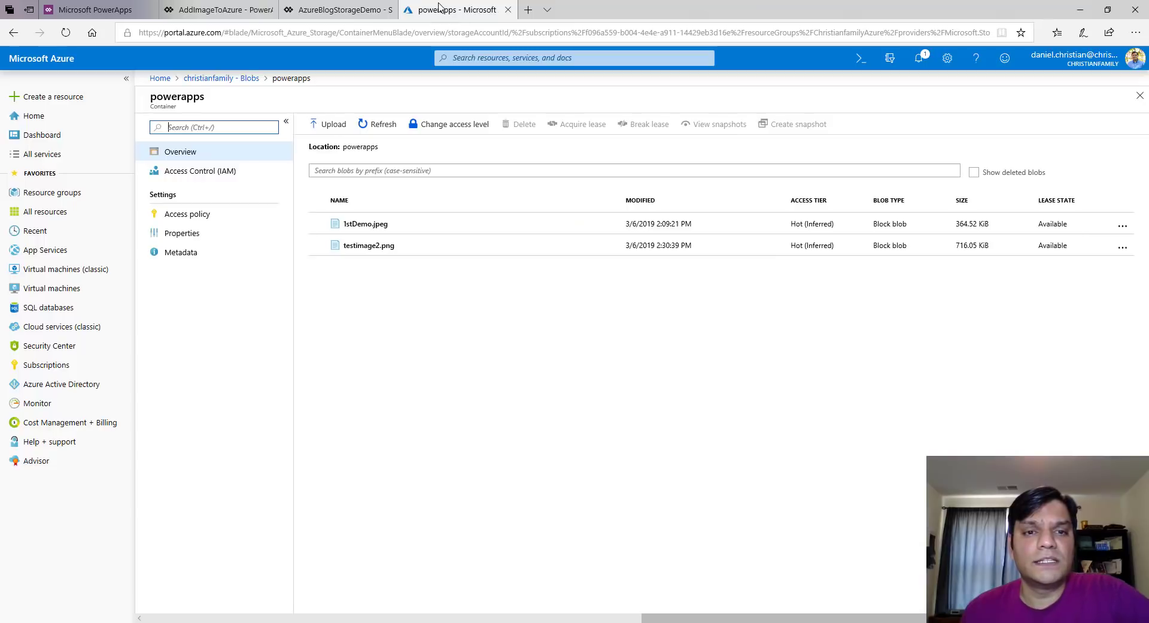
Refresh the powerapps container to confirm only 1stDemo.jpeg remains, then return to the app
left_click(378, 124)
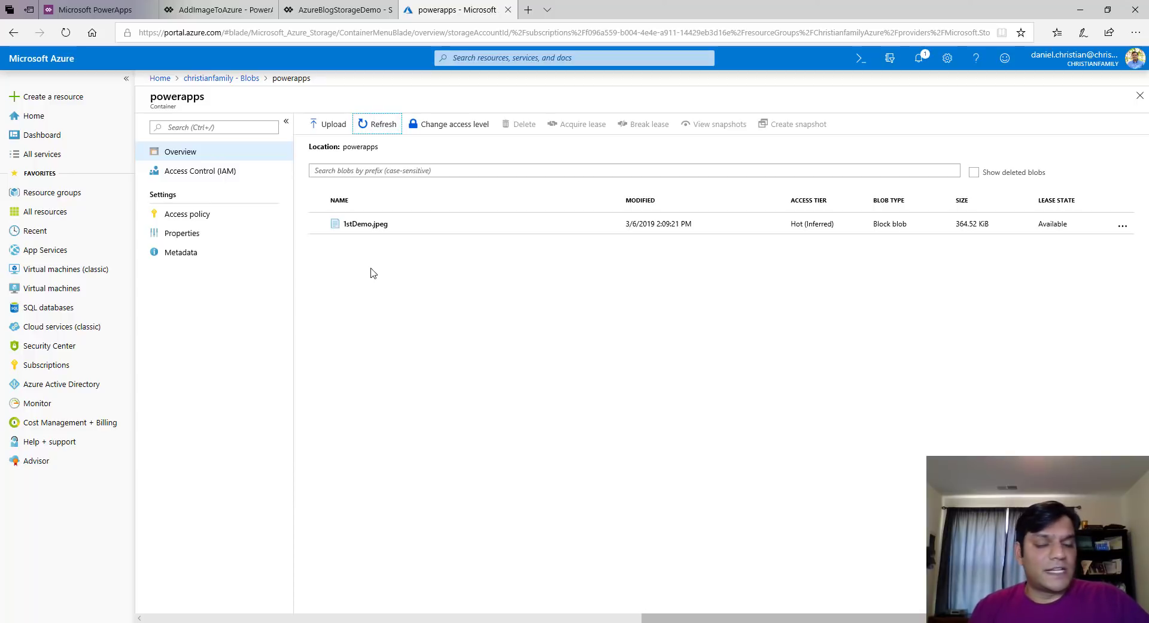
key("alt+Tab")
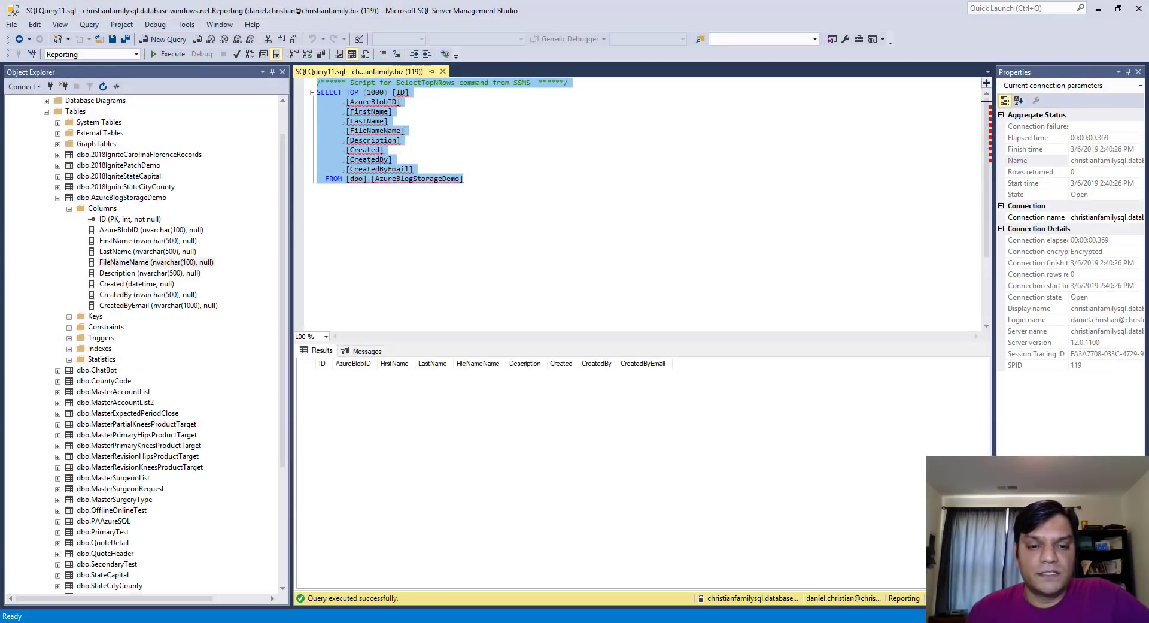
key("alt+Tab")
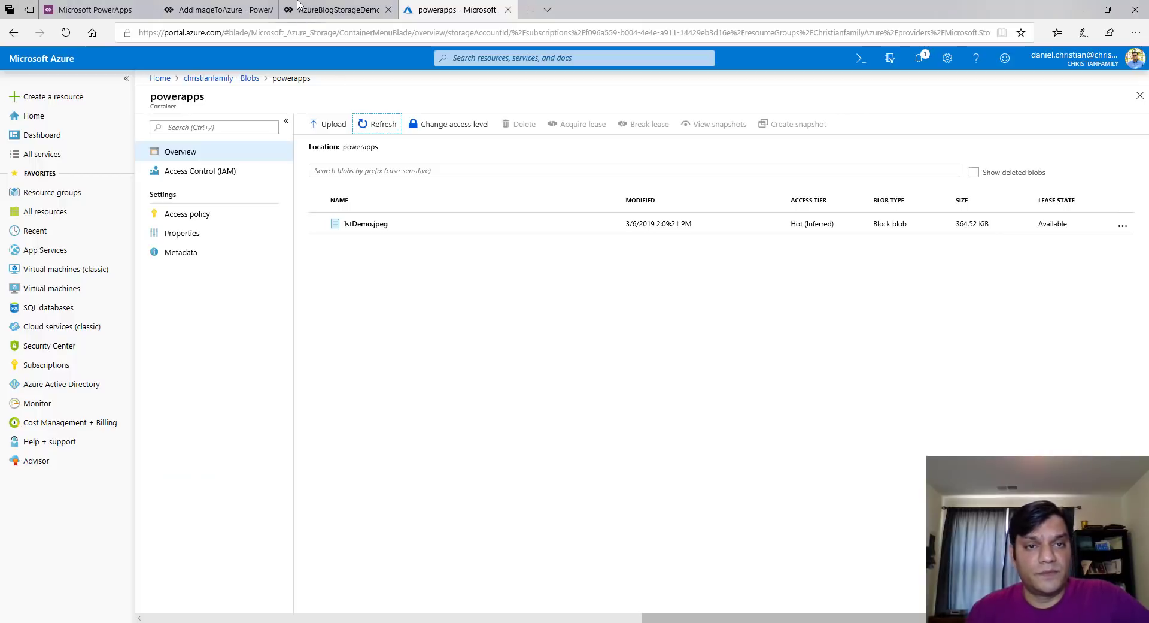
left_click(299, 6)
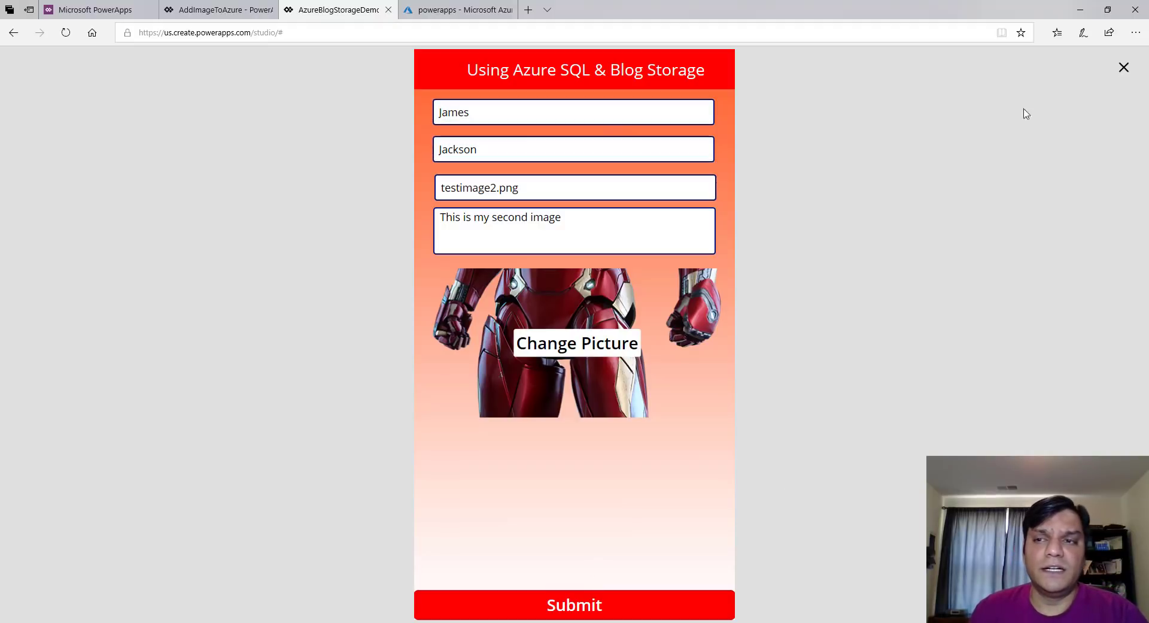
Exit the preview and inspect the gallery image's GetFileContent formula
key("Escape")
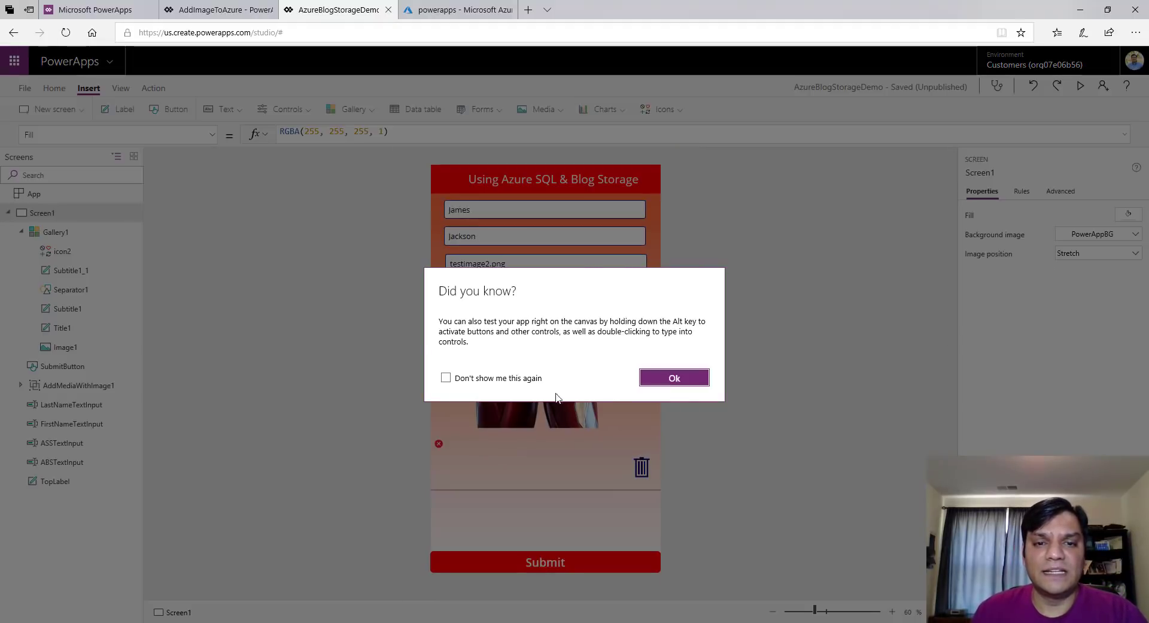
left_click(689, 381)
left_click(441, 454)
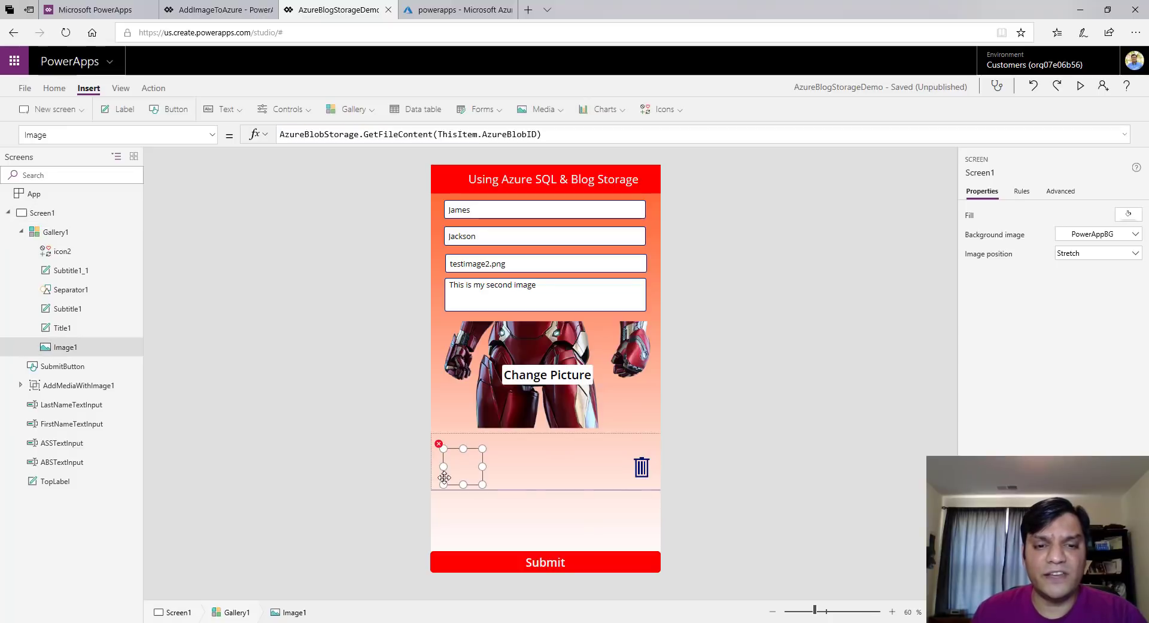
left_click(390, 137)
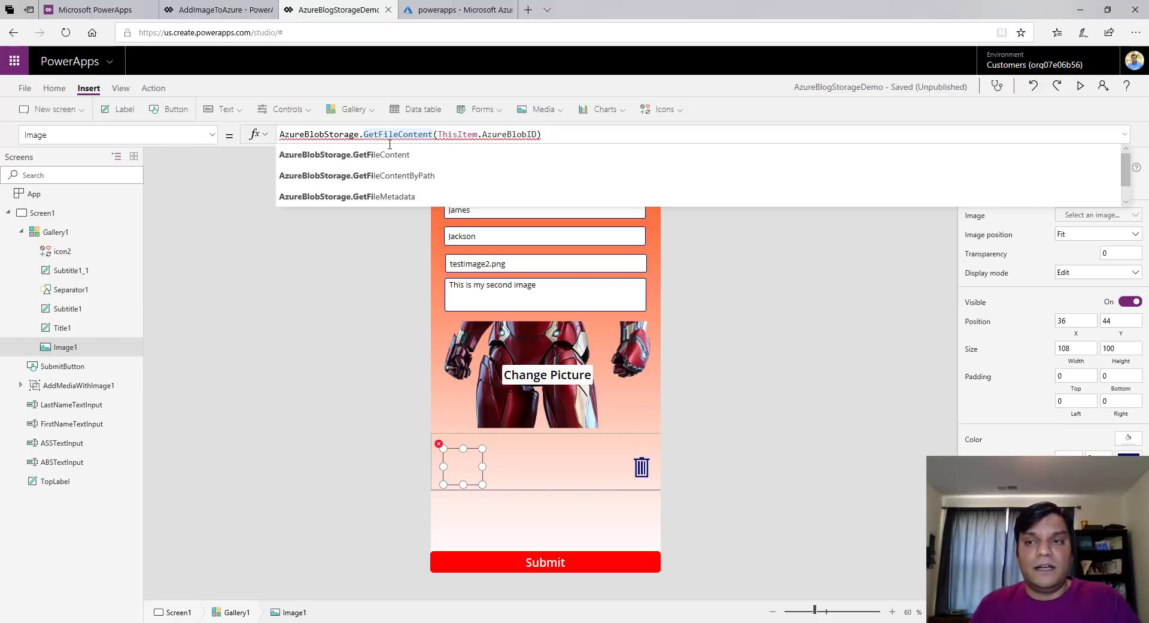
Preview the app again, then close it and return to the studio editor
left_click(1080, 85)
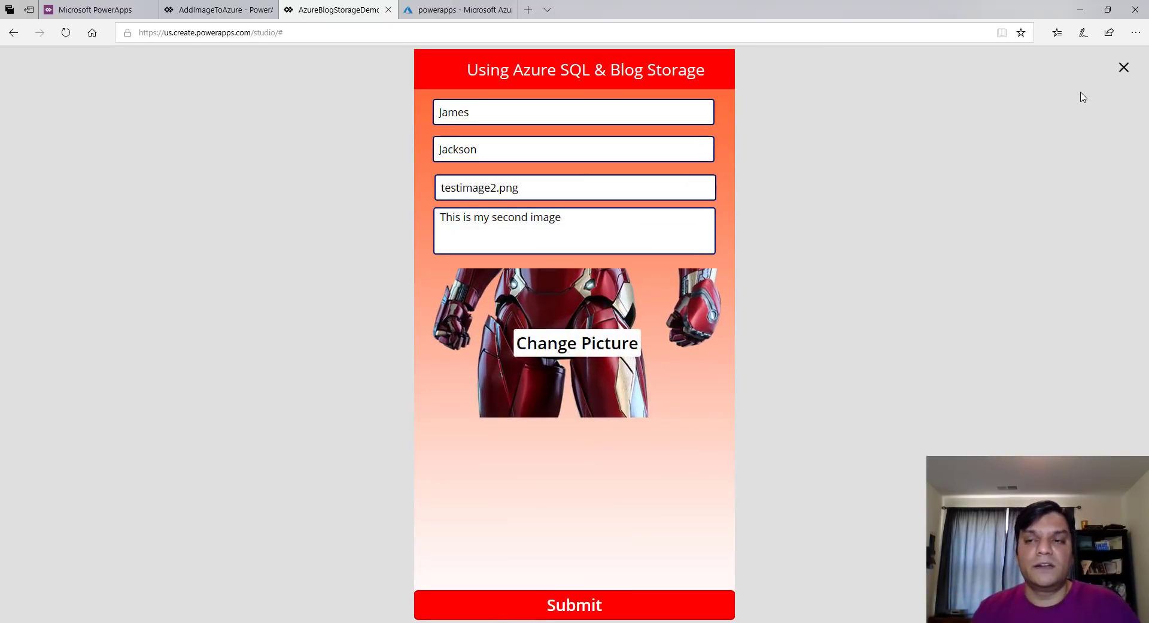
left_click(1124, 68)
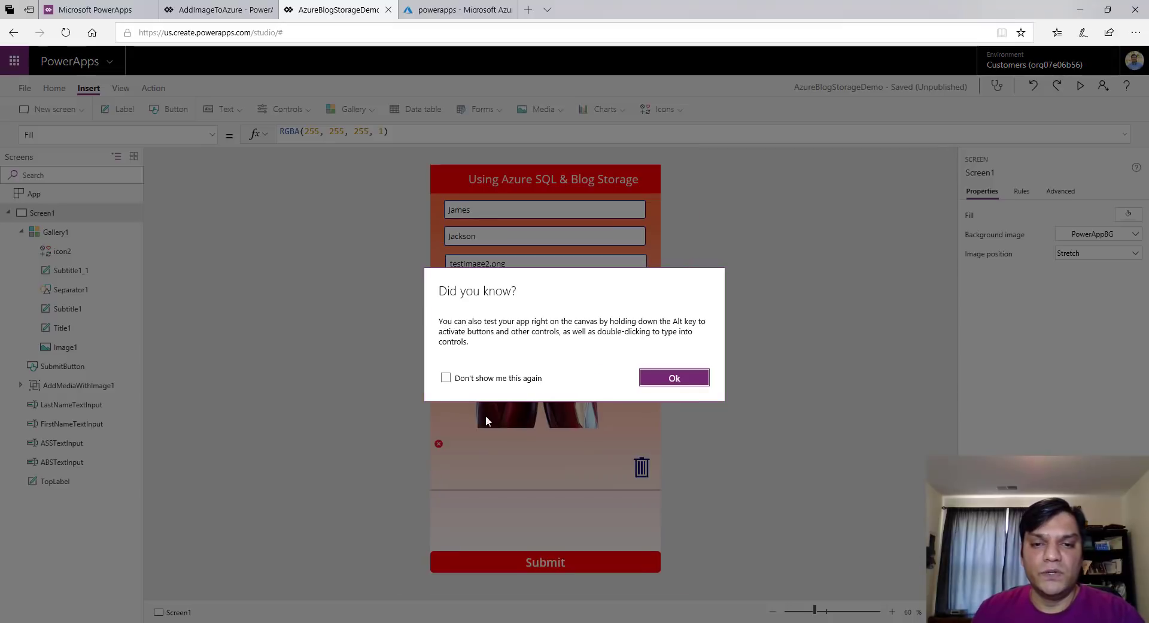
left_click(648, 383)
left_click(498, 557)
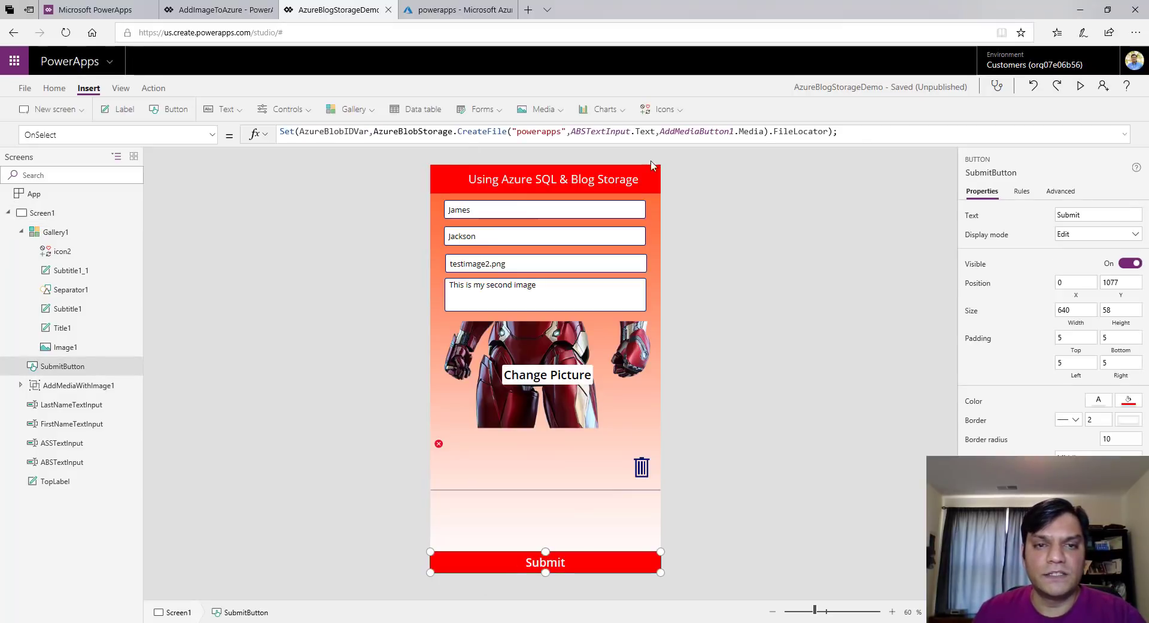
Add a ';' and a new line after Patch in the Submit formula, starting a Refresh call
left_click(1125, 137)
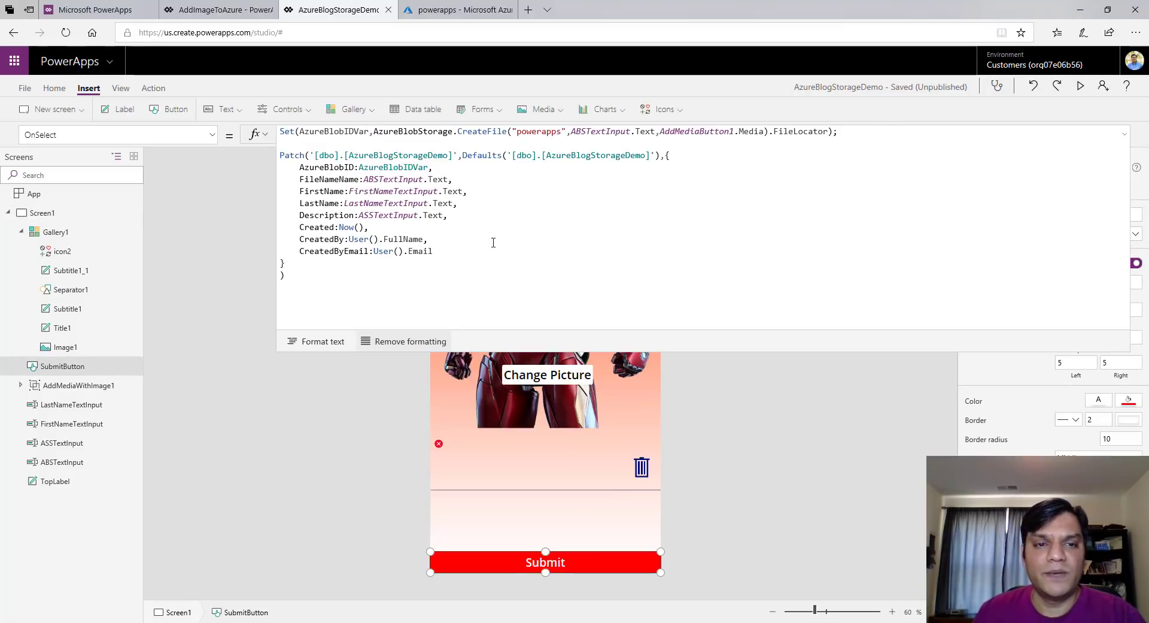
type(";")
key("Return")
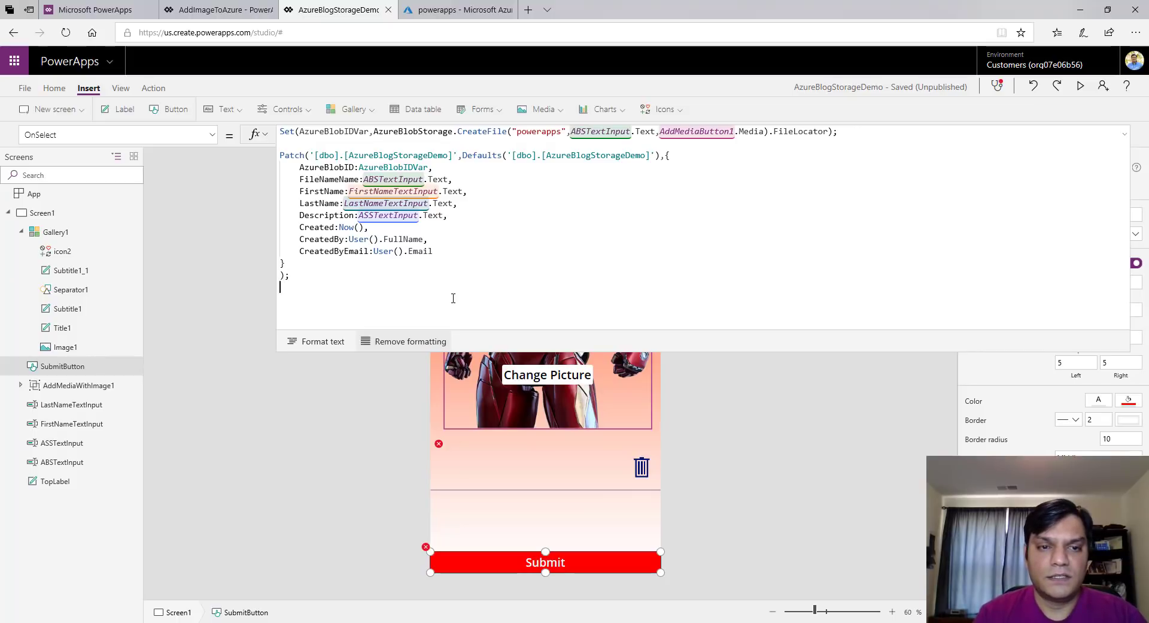
type("Rfres")
key("BackSpace")
key("BackSpace")
key("BackSpace")
key("BackSpace")
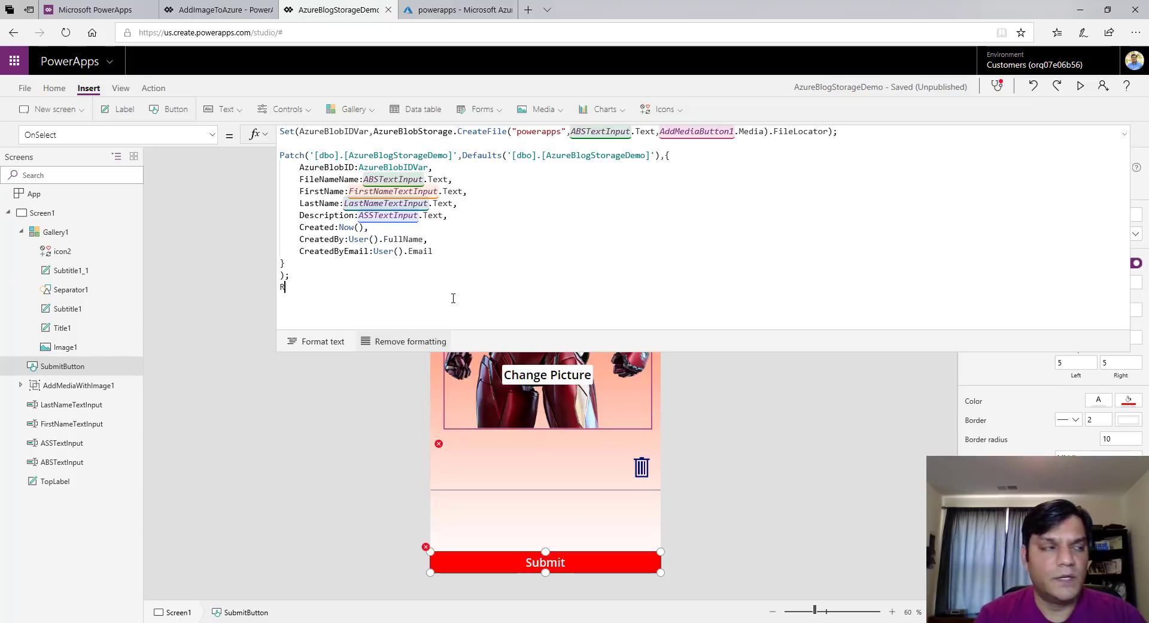
type("e")
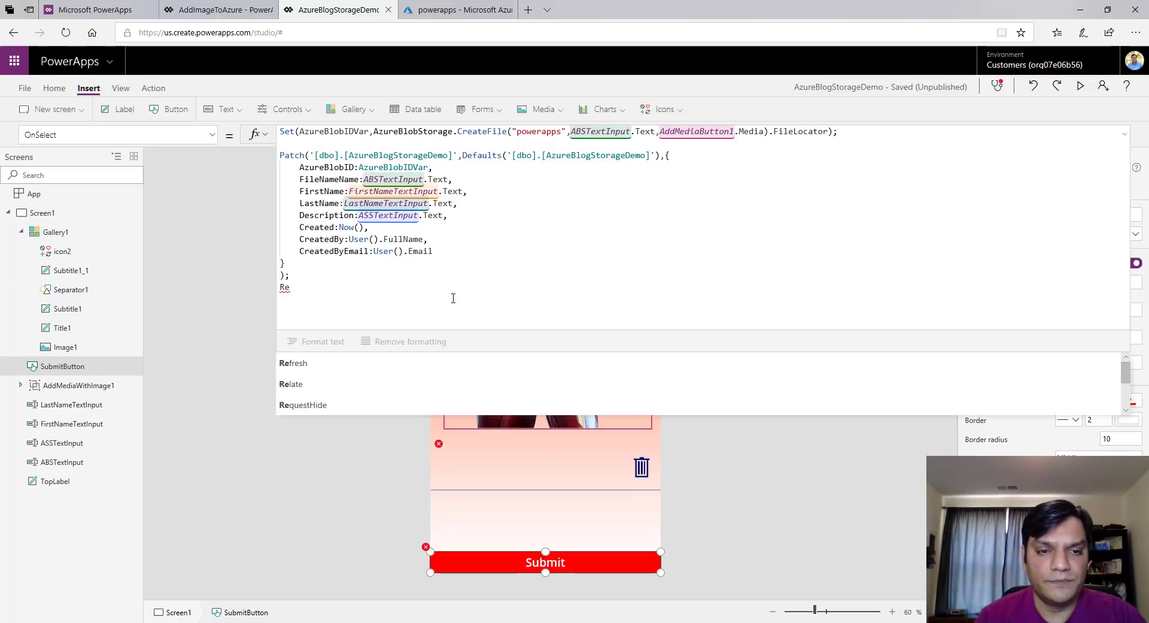
key("Tab")
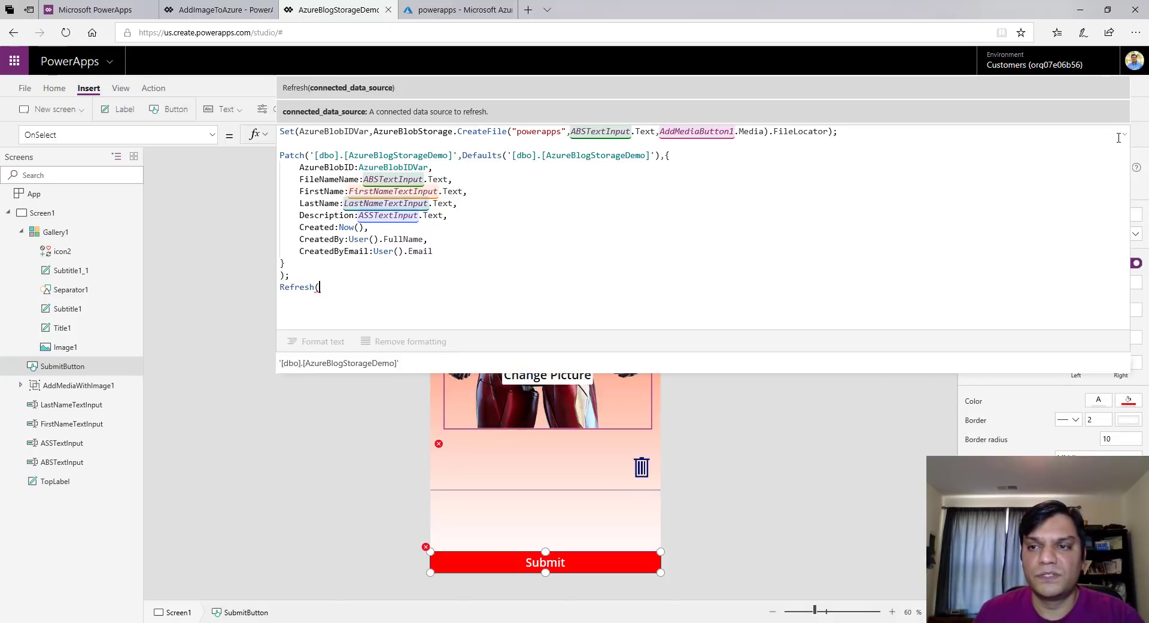
Check the first name input's exact control name, FirstNameTextInput
left_click(550, 234)
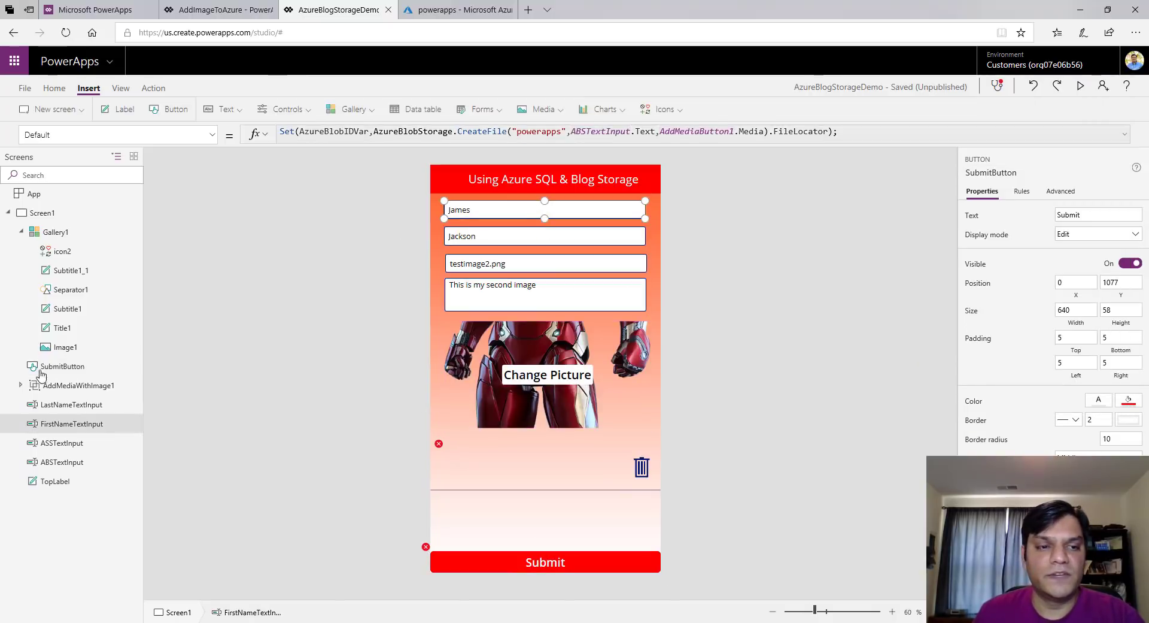
left_click(52, 425)
double_click(52, 425)
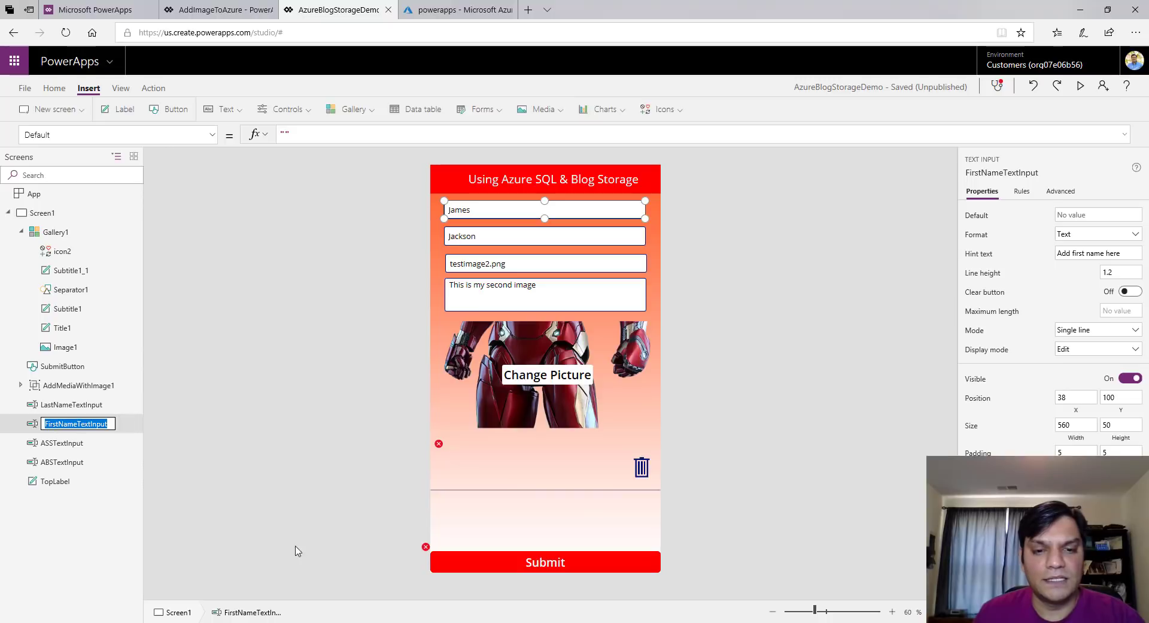
left_click(431, 551)
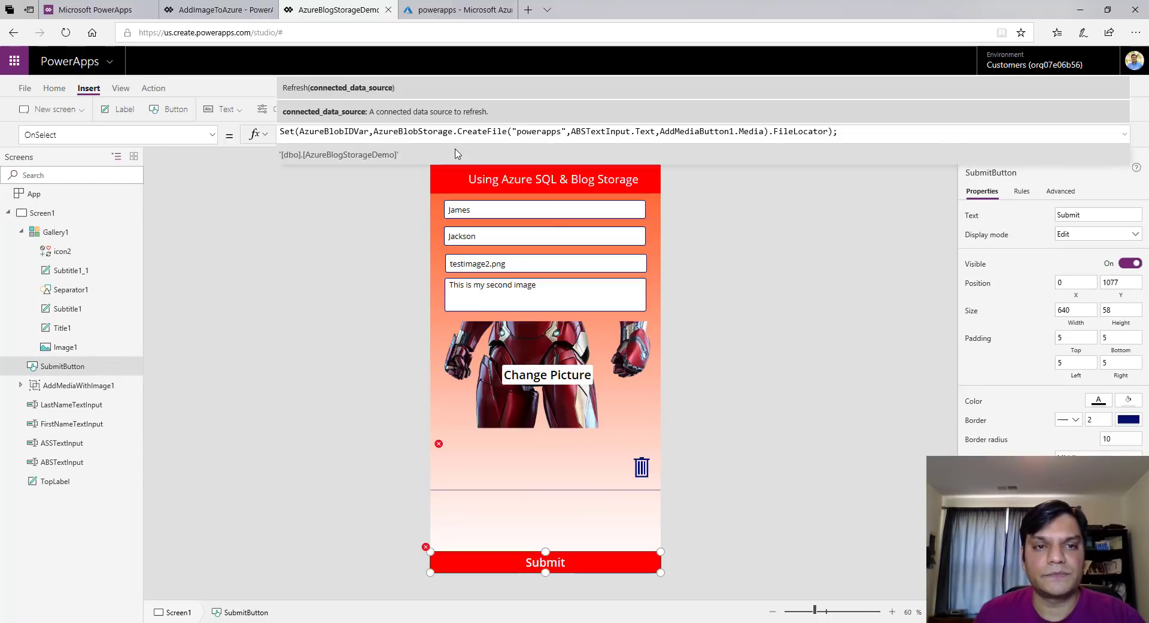
Close the FirstNameTextInput argument and begin changing the Refresh function name to Reset
left_click(1125, 135)
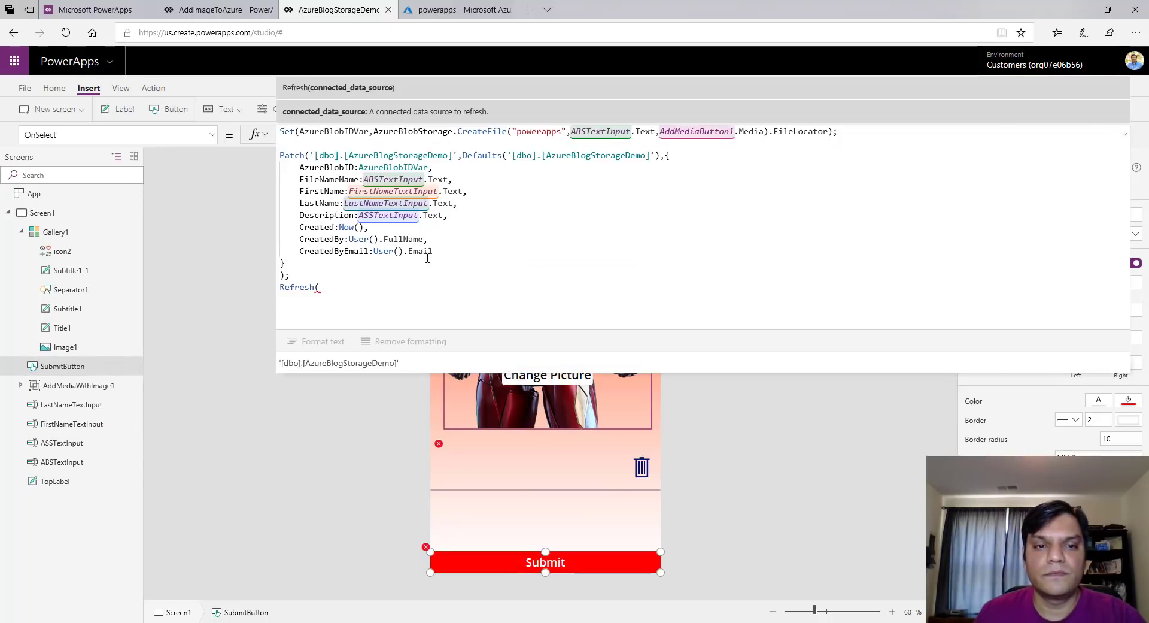
left_click(416, 288)
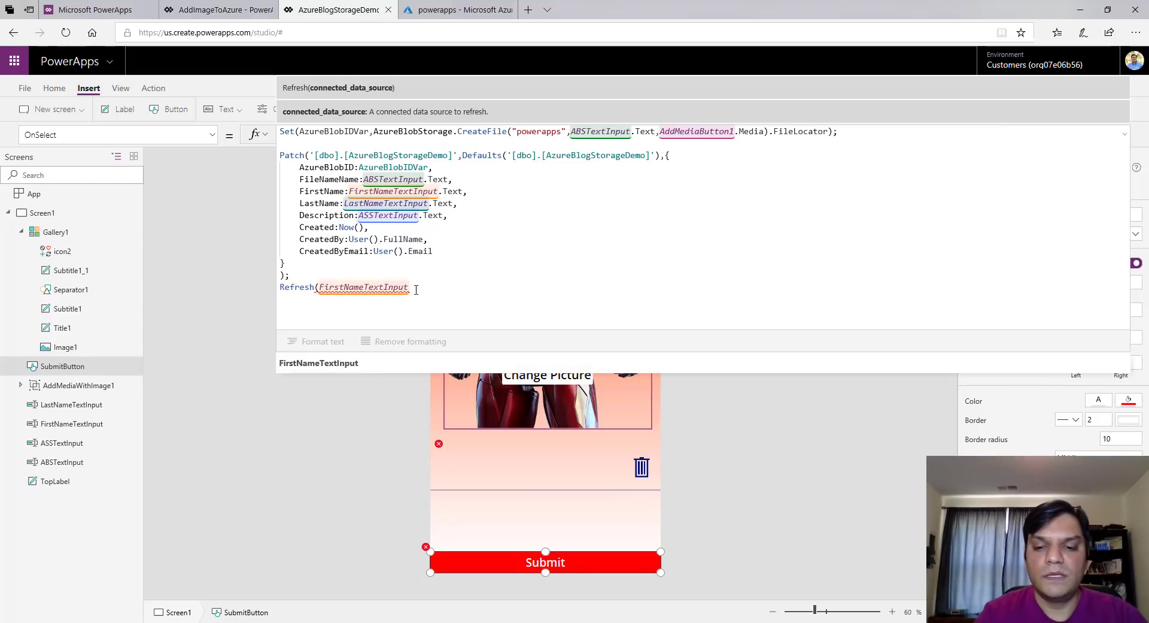
type(")")
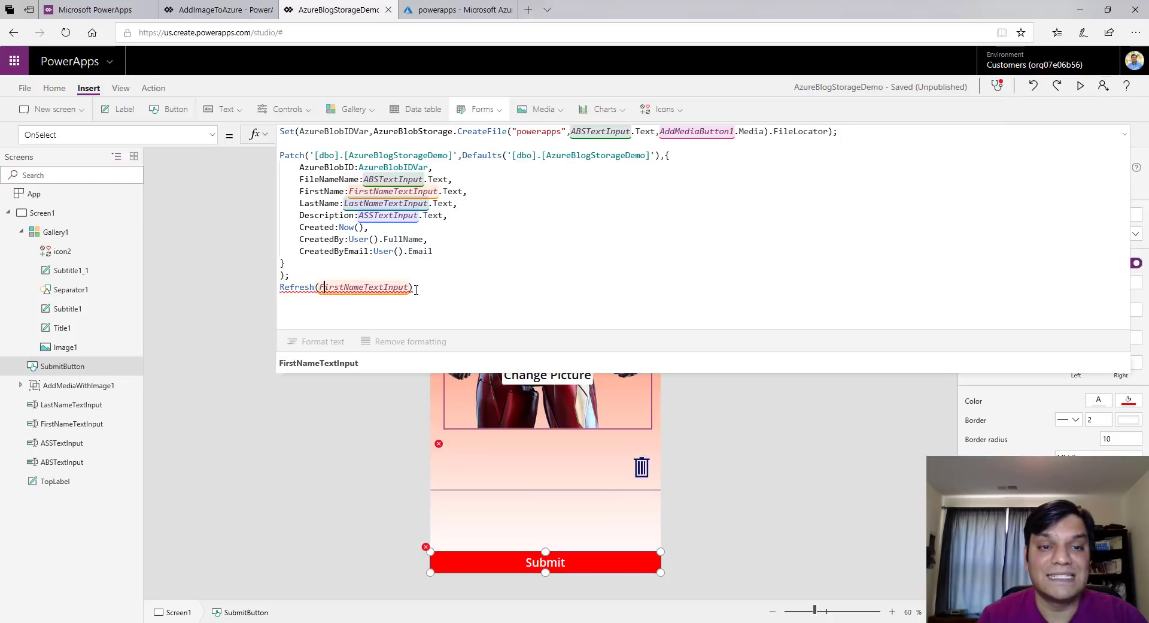
key("ctrl+Left")
key("Left")
key("BackSpace")
key("BackSpace")
key("BackSpace")
key("BackSpace")
key("BackSpace")
type("se")
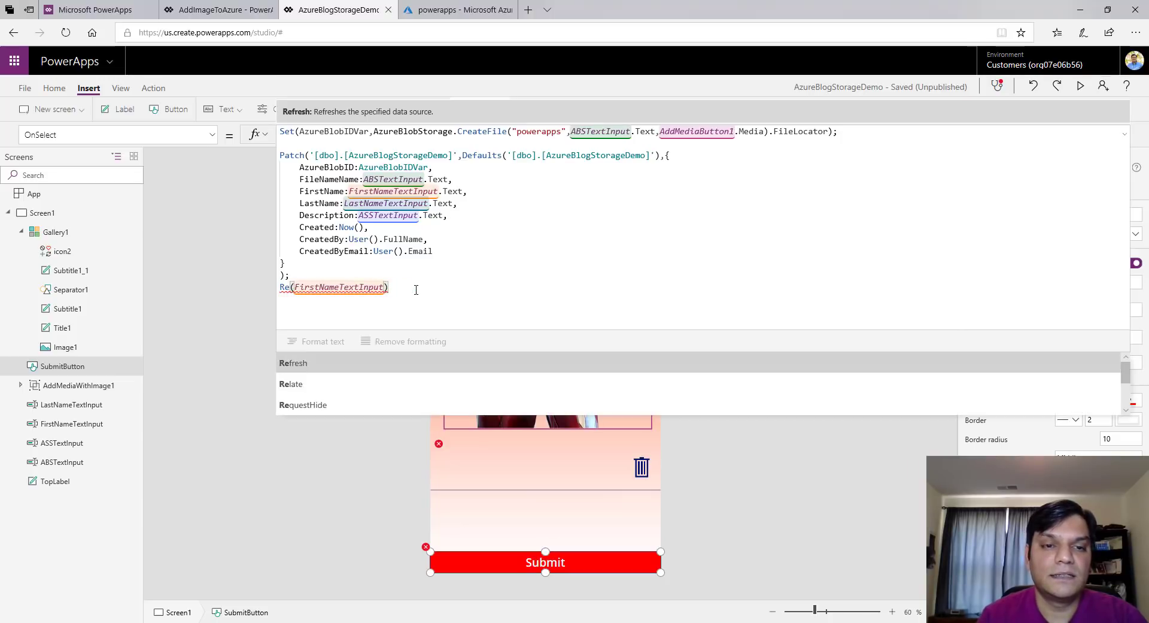
type("t")
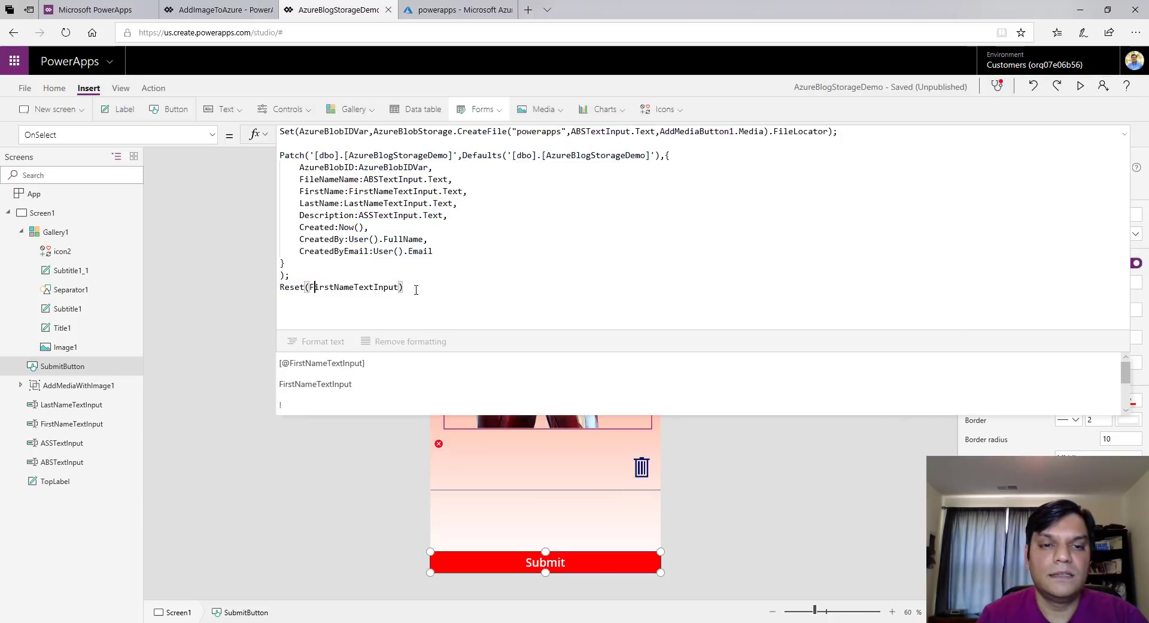
Start a second Reset call and look up the last name input's control name
key("End")
type(";R")
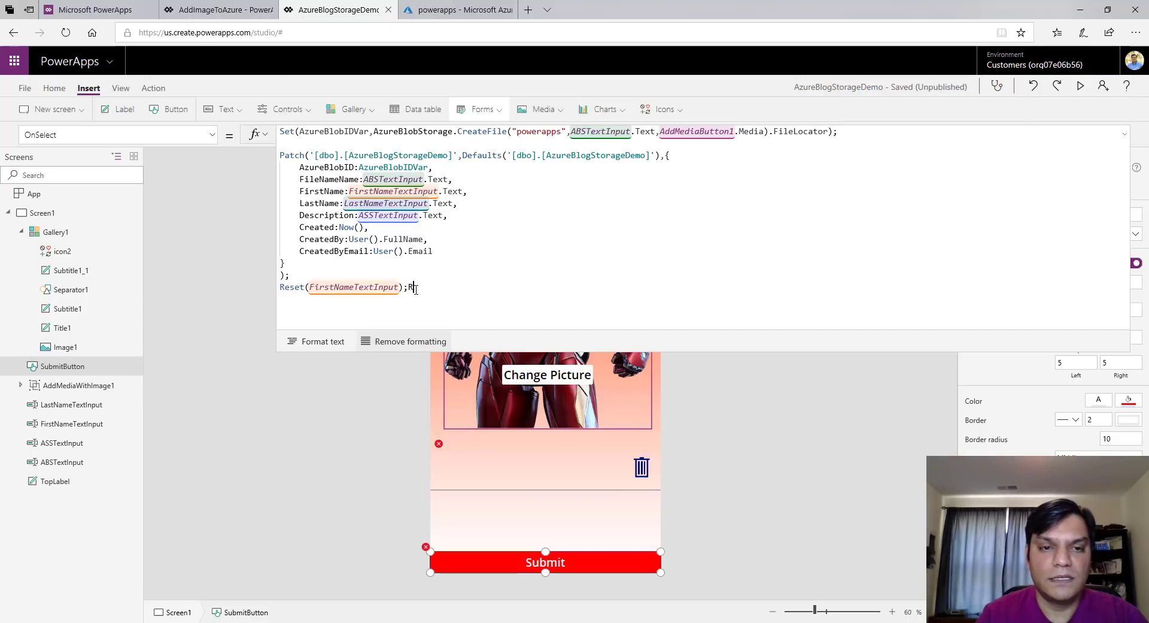
type("eset(")
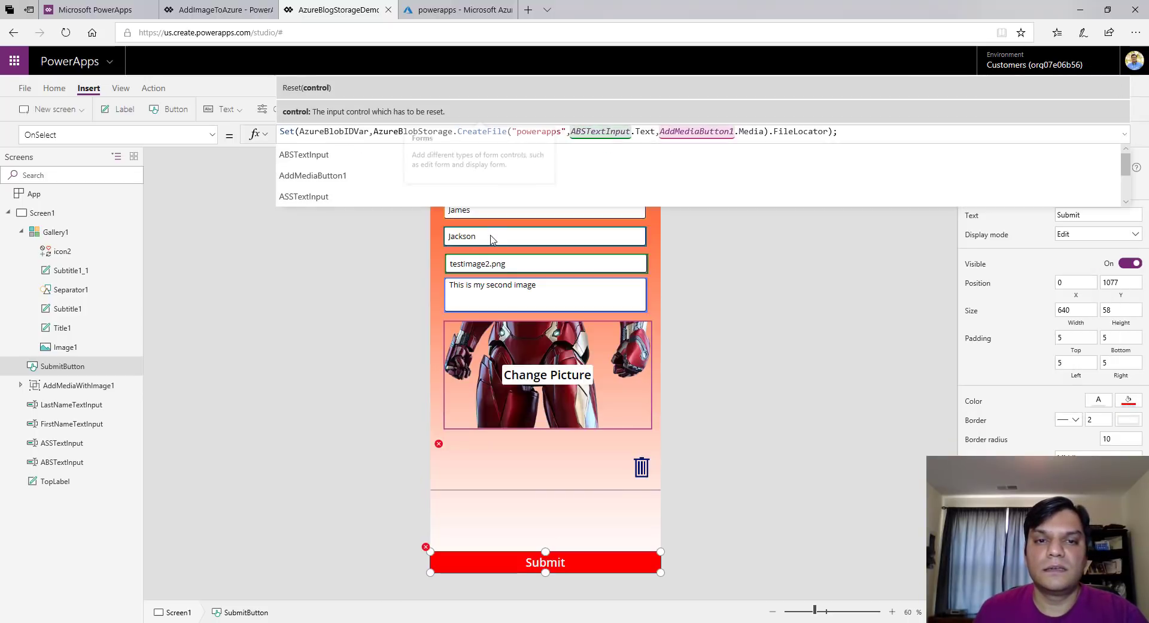
left_click(492, 238)
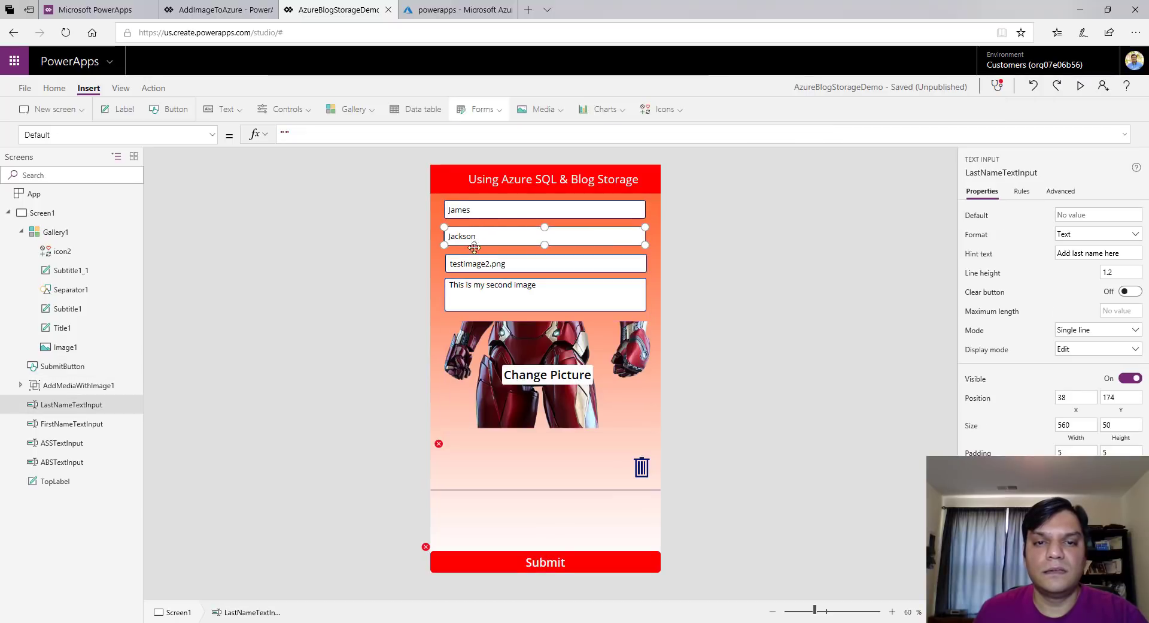
double_click(475, 238)
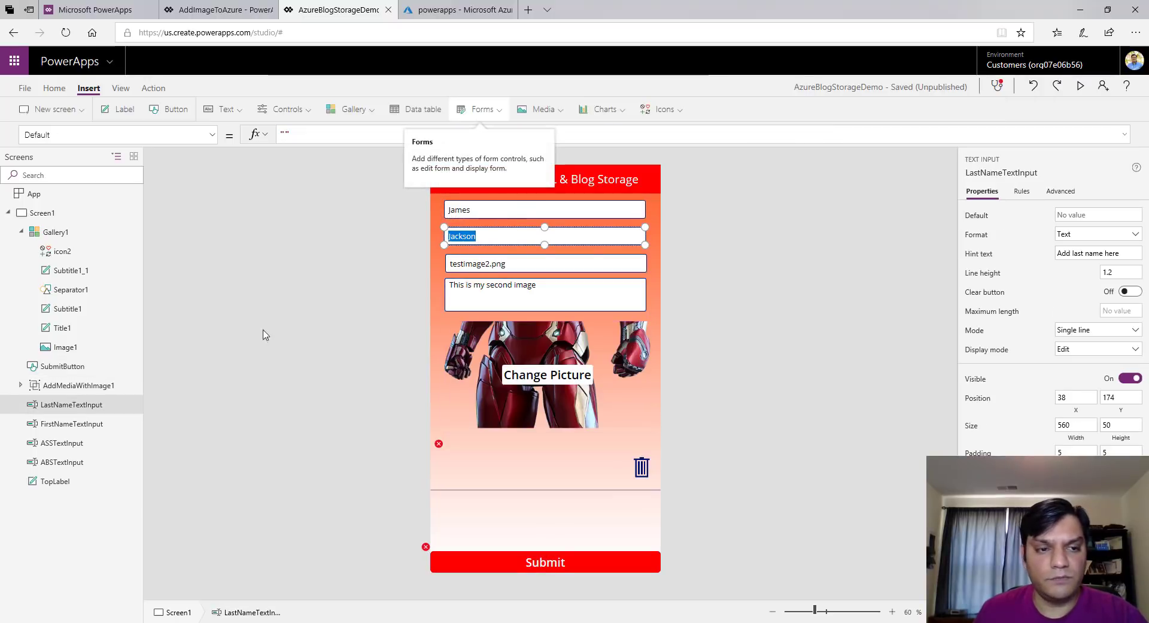
double_click(73, 404)
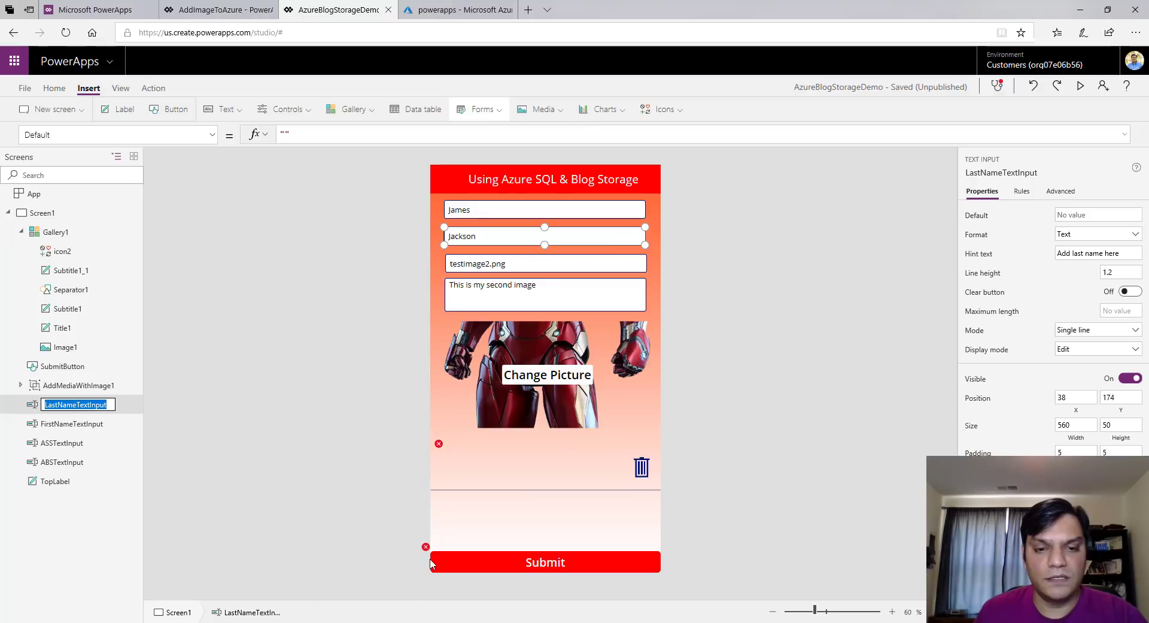
key("Escape")
Add Reset(LastNameTextInput) and check the image name field's control name, ABSTextInput
left_click(455, 566)
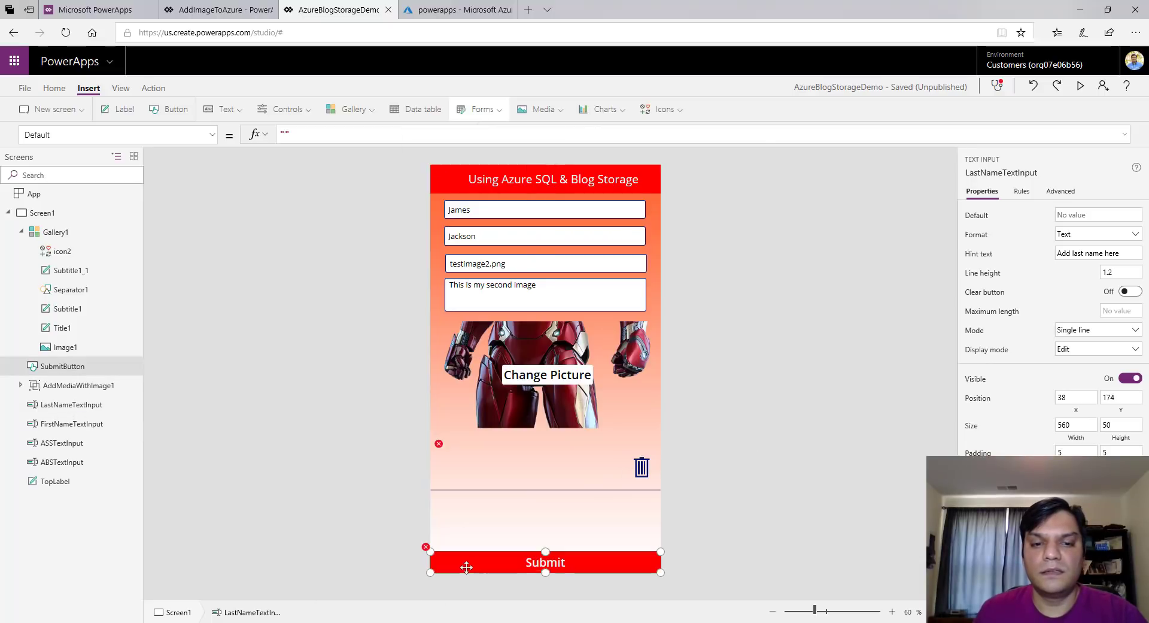
left_click(463, 131)
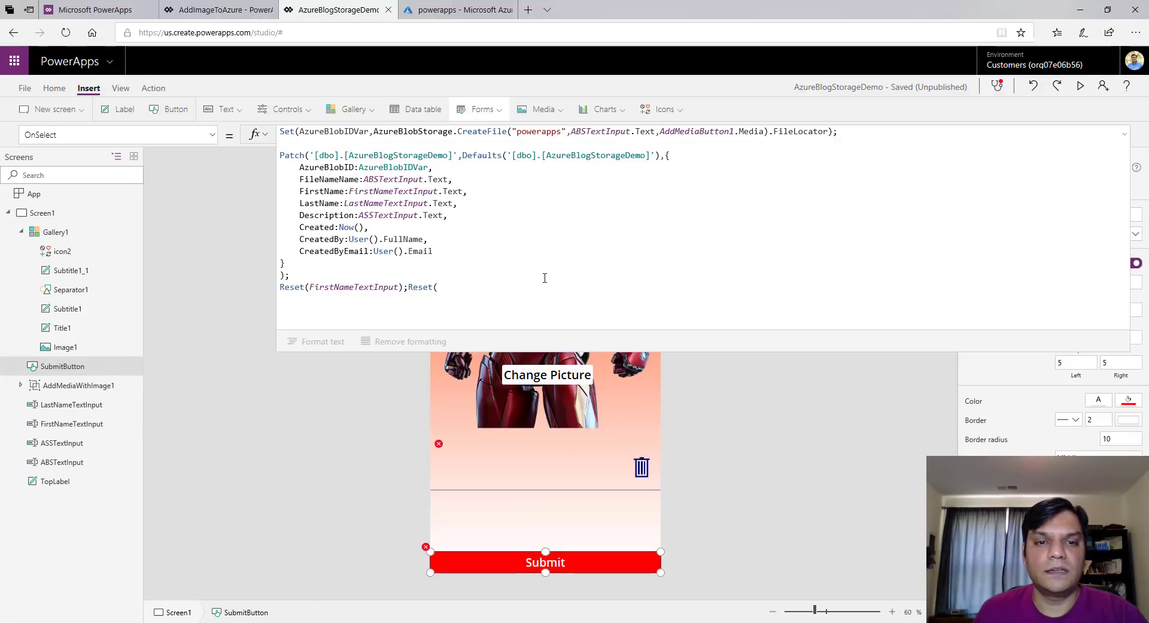
type("LastNameTextInput")
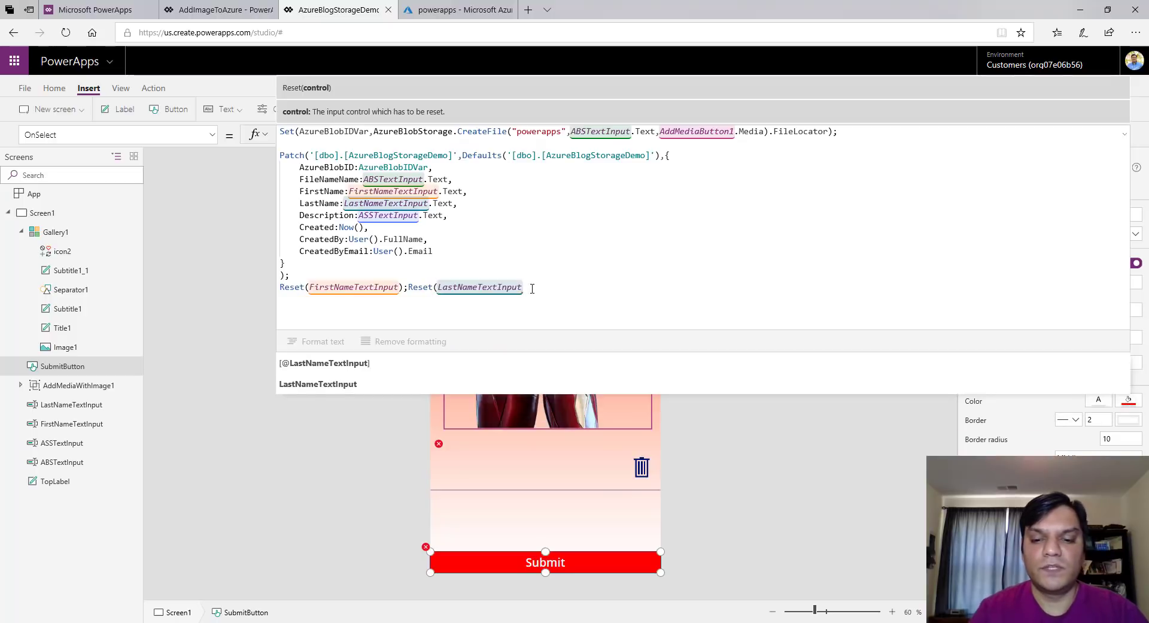
type(");Res")
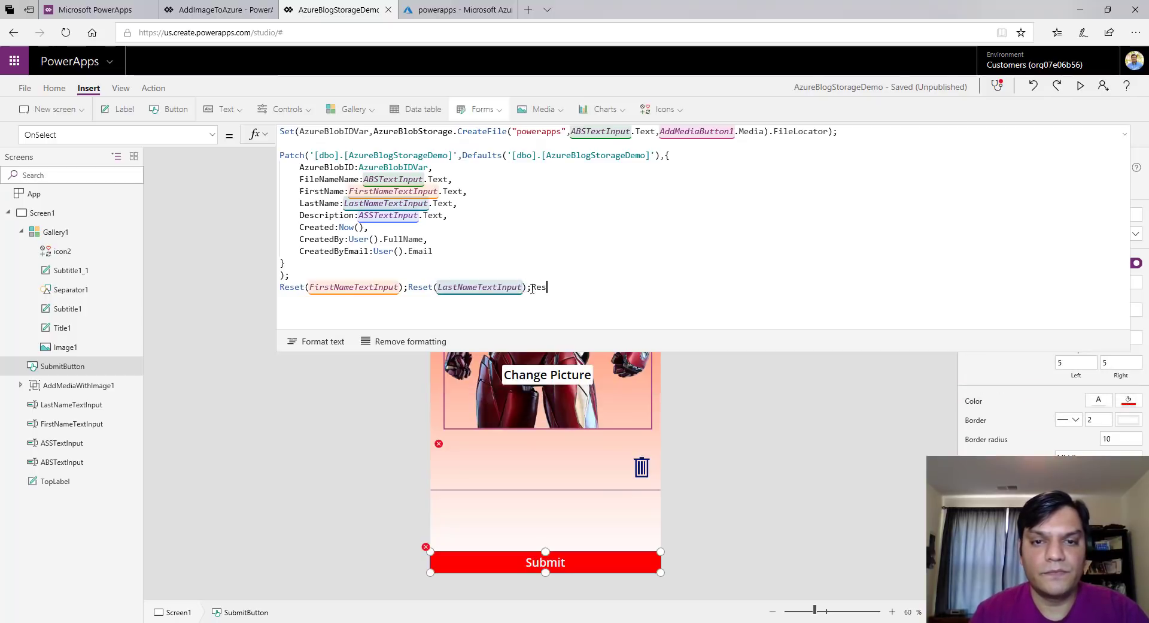
type("et(")
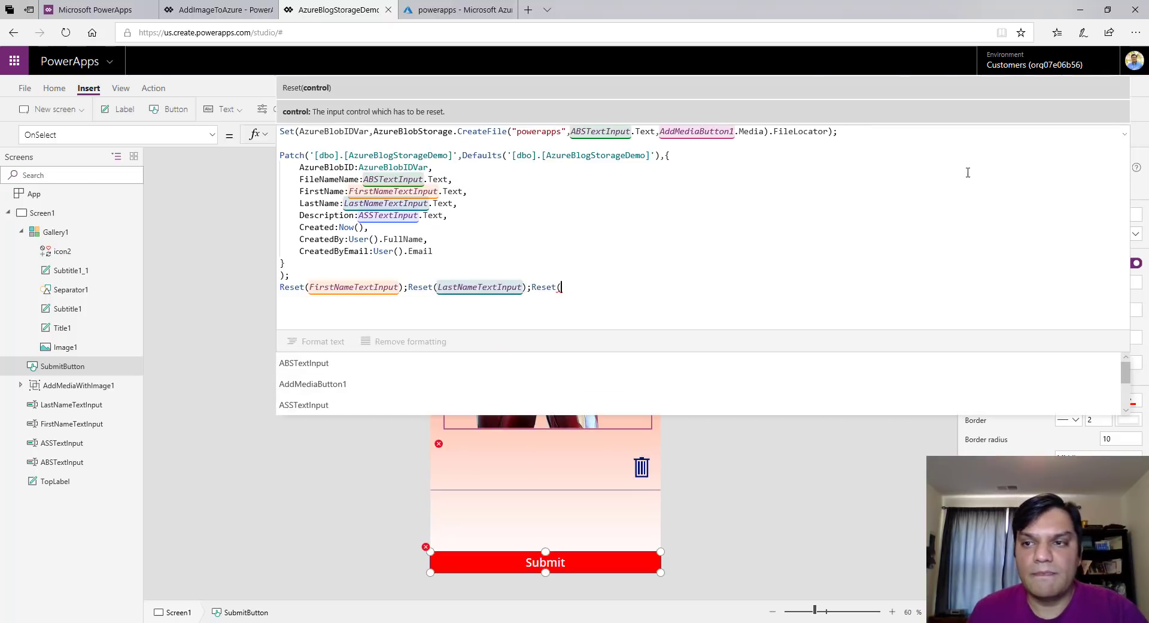
left_click(1124, 133)
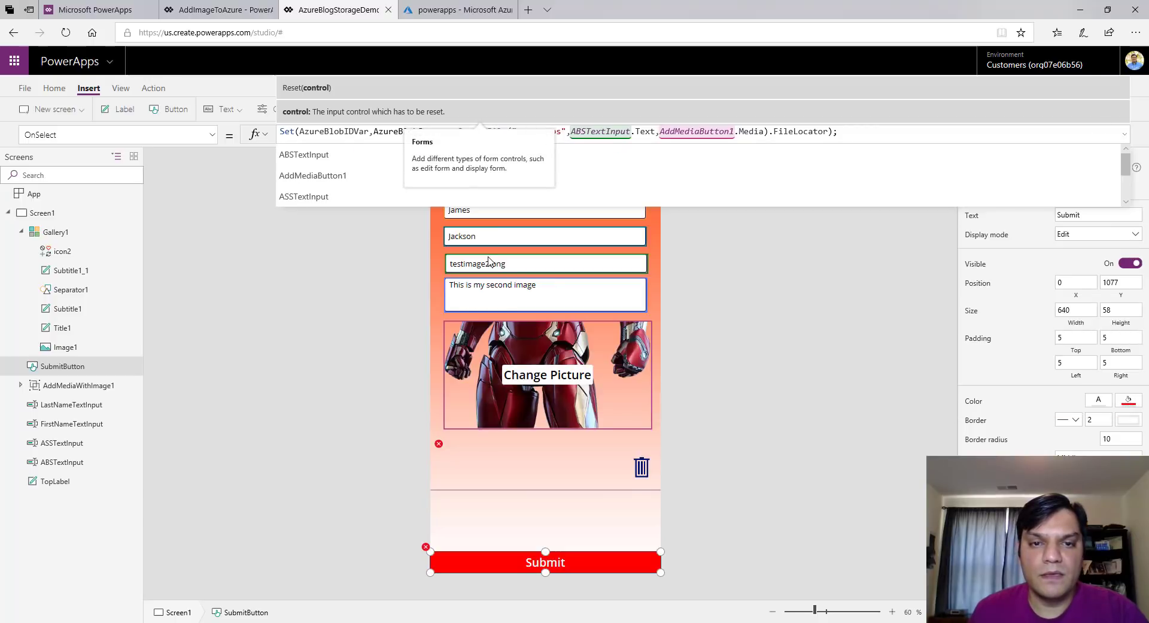
left_click(60, 462)
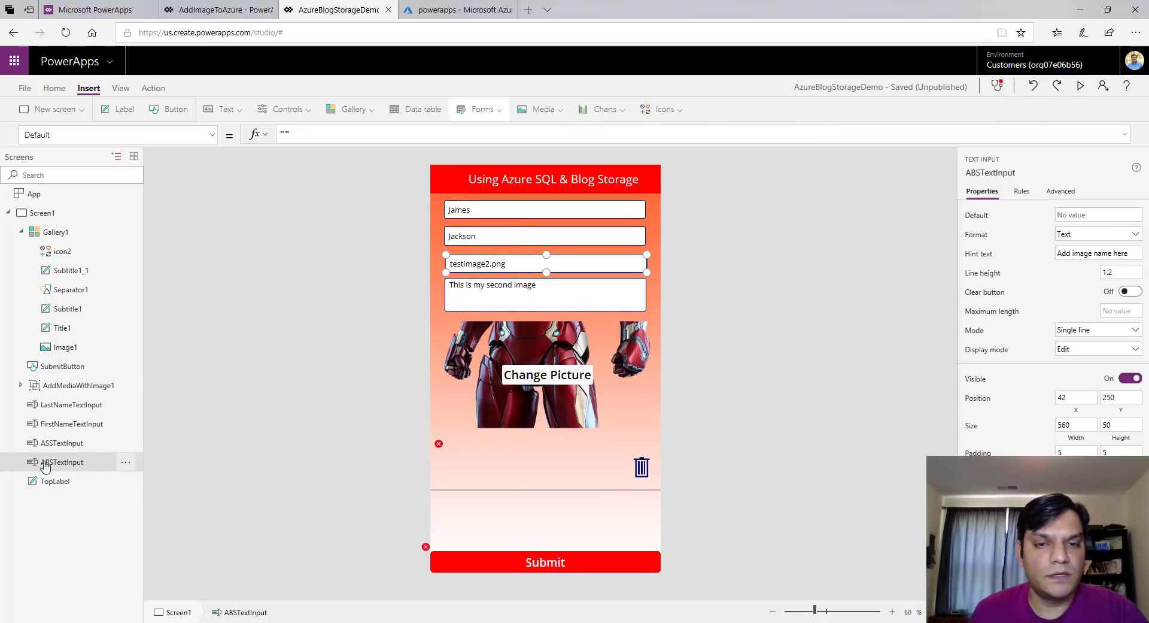
double_click(45, 461)
key("ctrl+c")
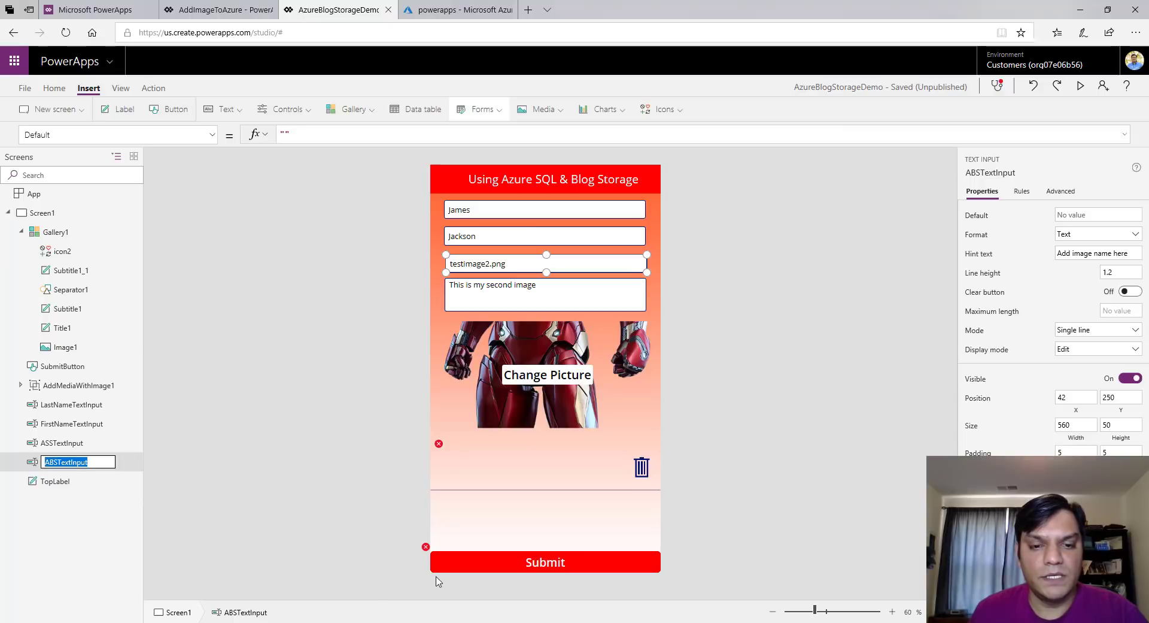
Complete the third call as Reset(ABSTextInput), deleting the stray pasted text
left_click(426, 549)
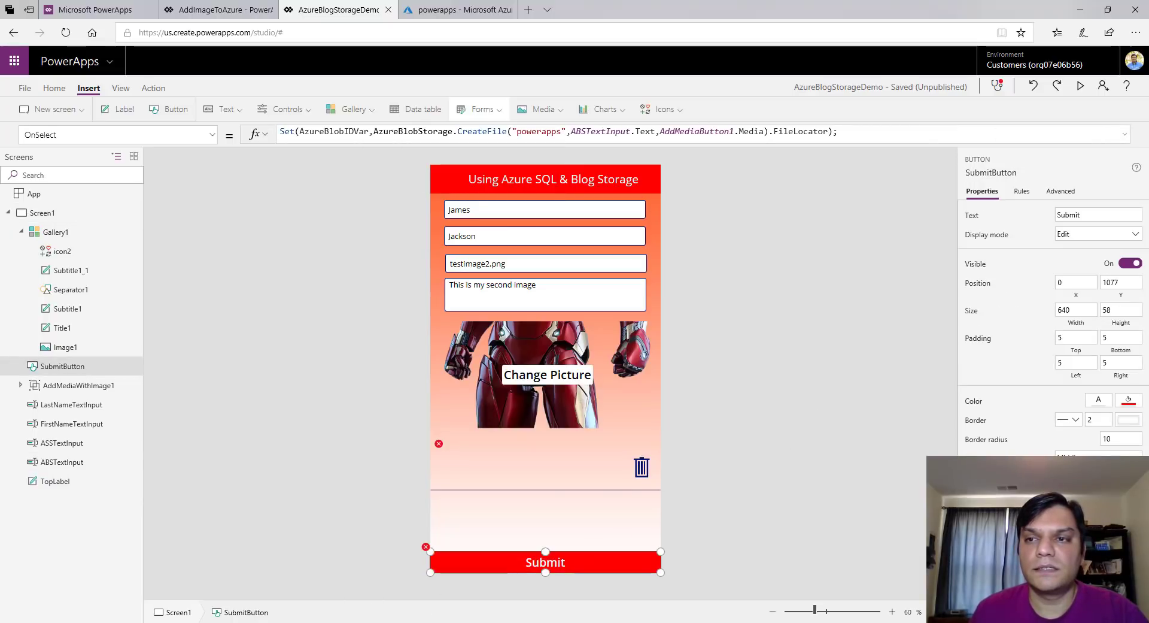
left_click(1124, 134)
left_click(631, 281)
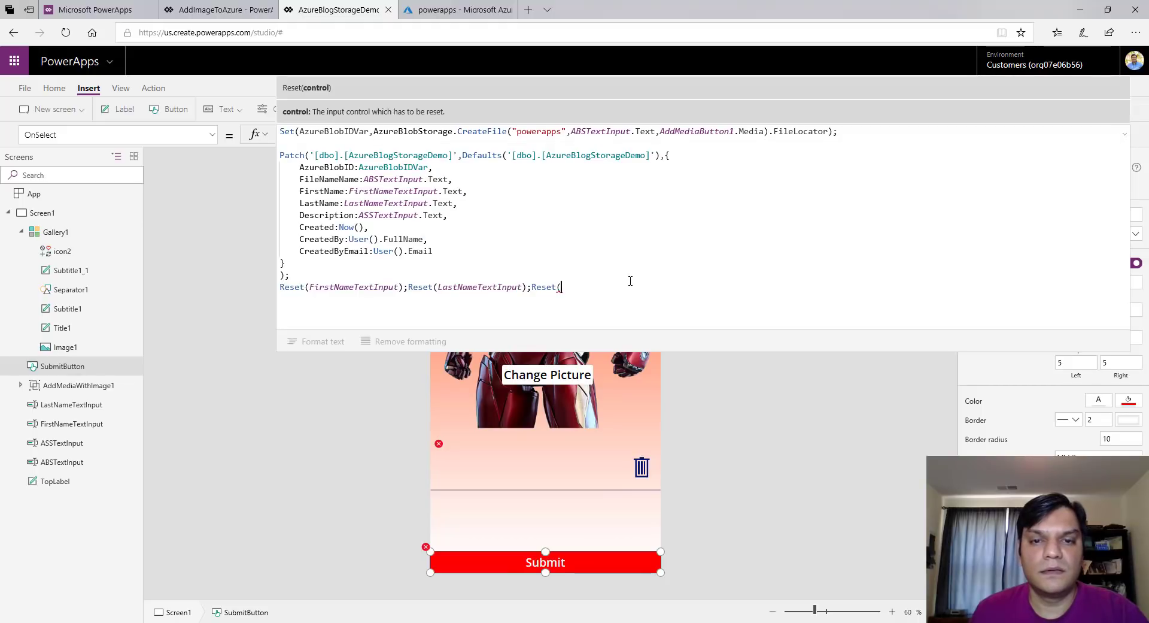
key("ctrl+v")
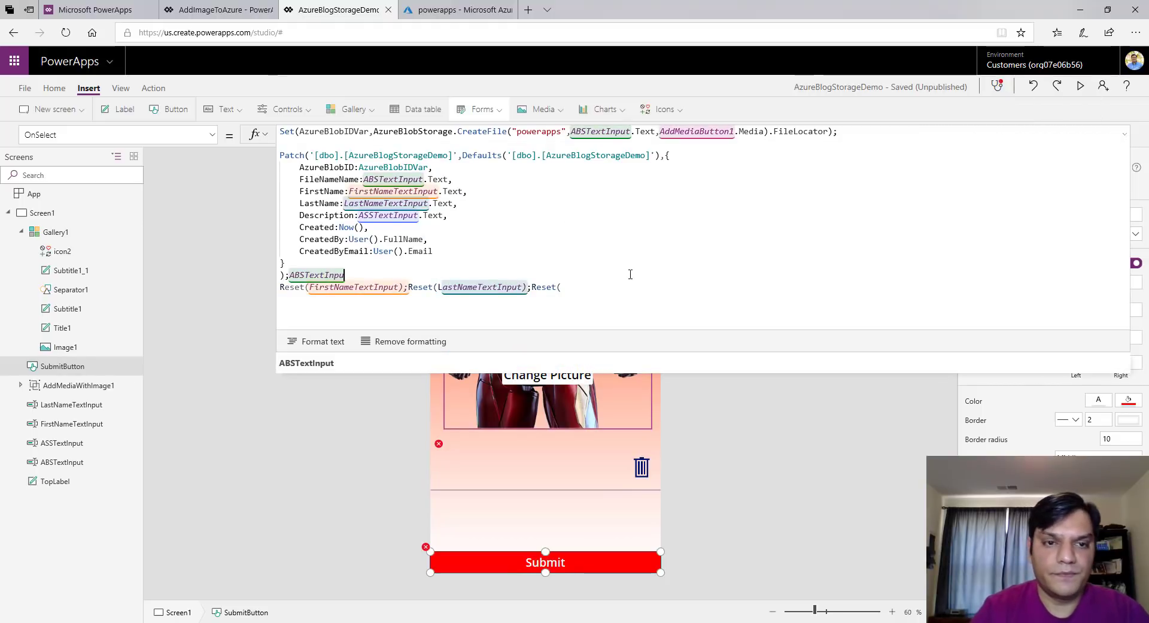
key("BackSpace")
key("BackSpace")
key("BackSpace")
key("BackSpace")
key("BackSpace")
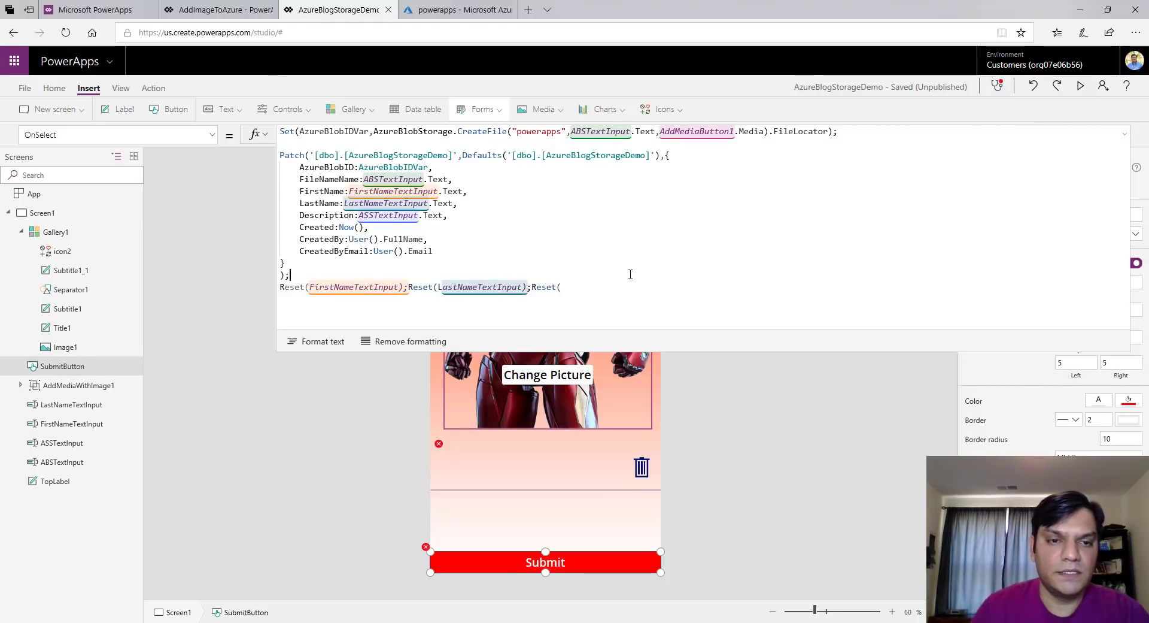
type("Reset(")
key("ctrl+v")
type(")")
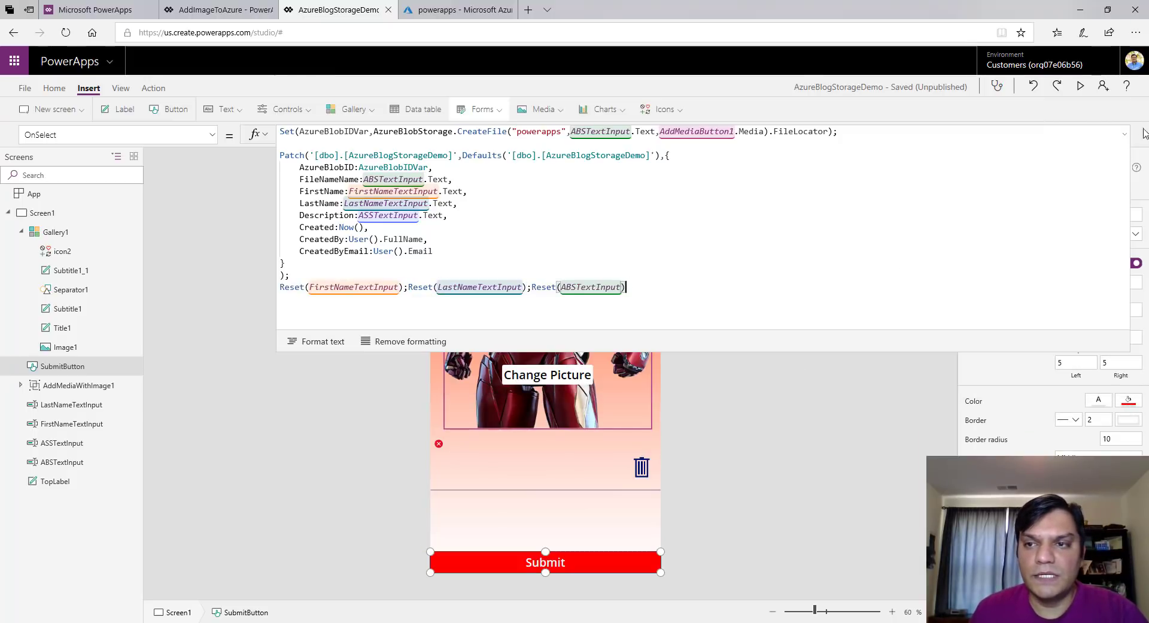
Look up the description input's name, ASSTextInput, and reselect the Submit button
left_click(1123, 137)
left_click(537, 299)
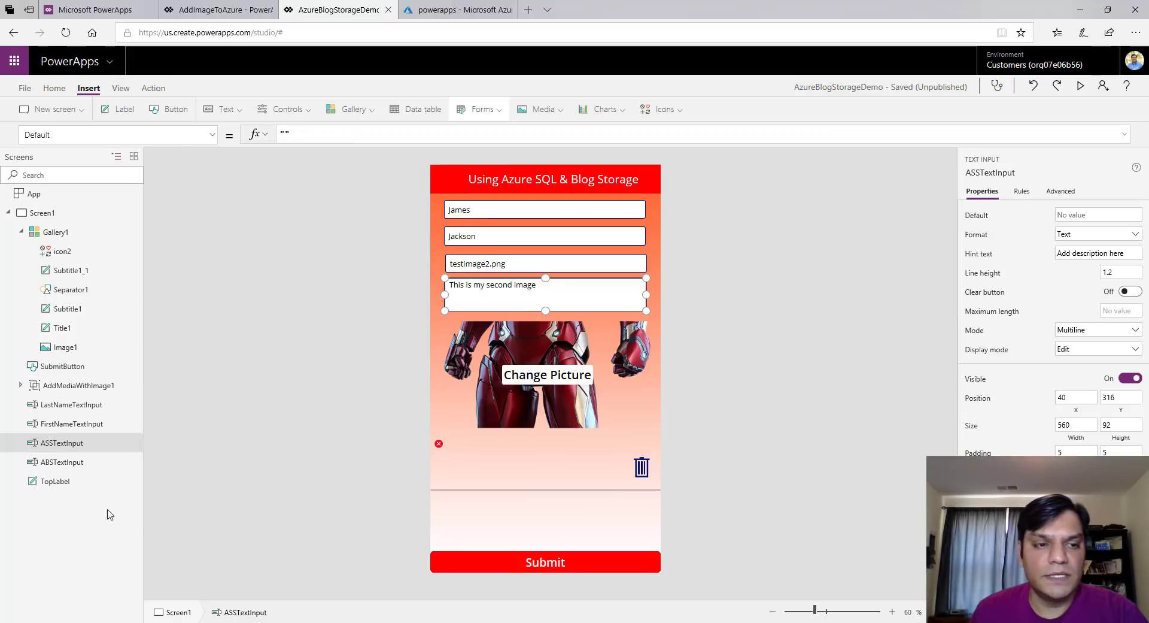
double_click(76, 444)
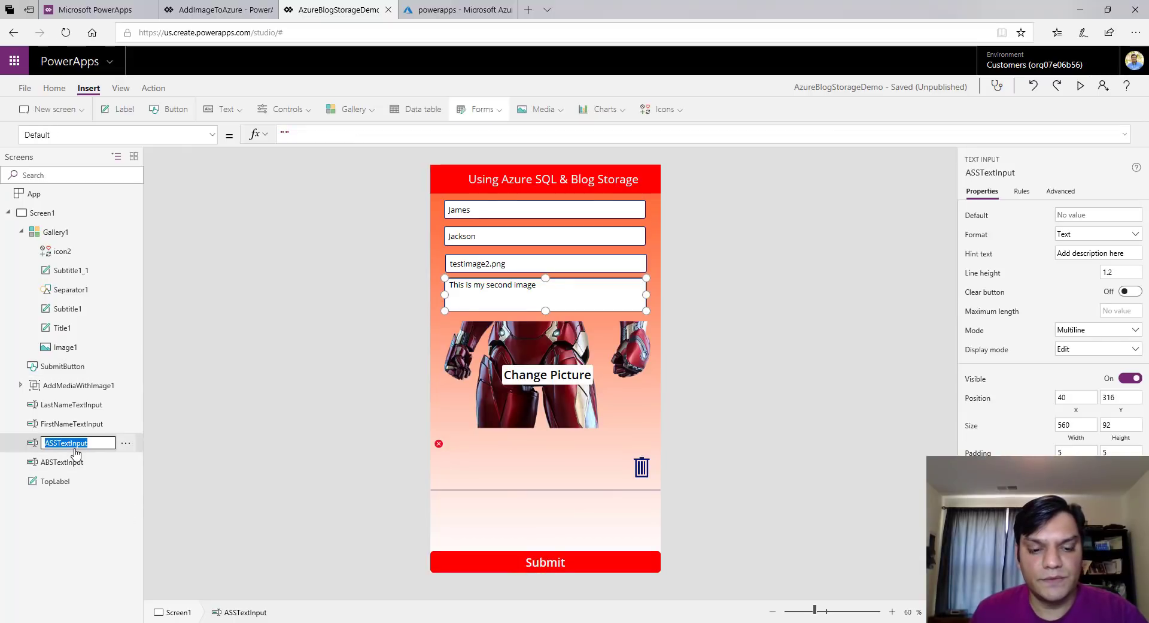
left_click(472, 569)
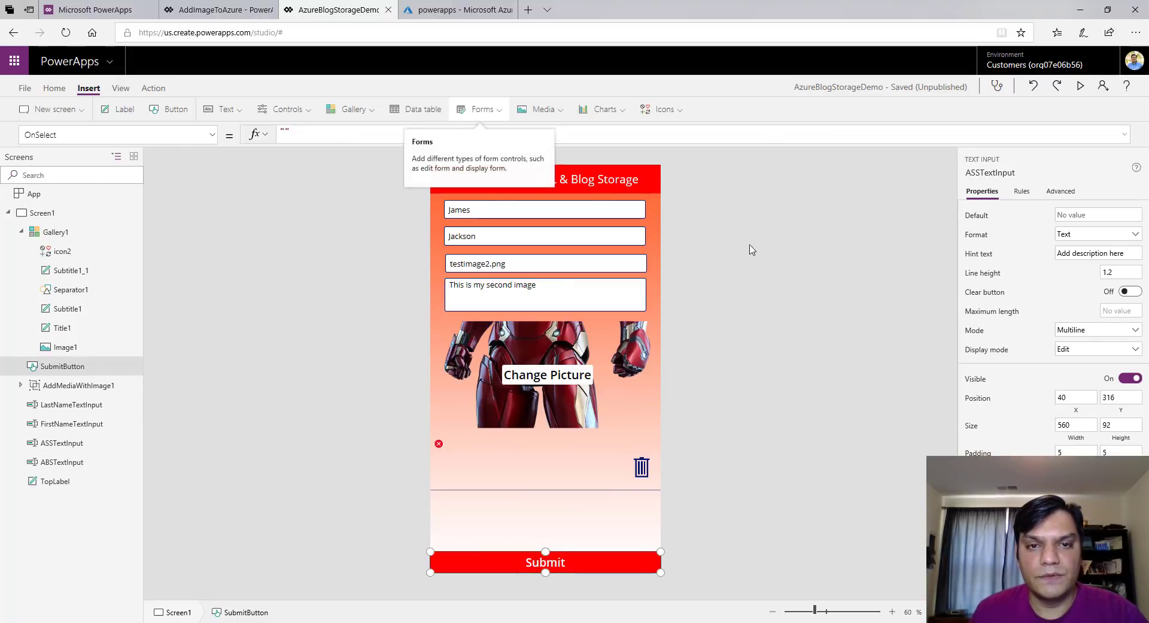
left_click(913, 135)
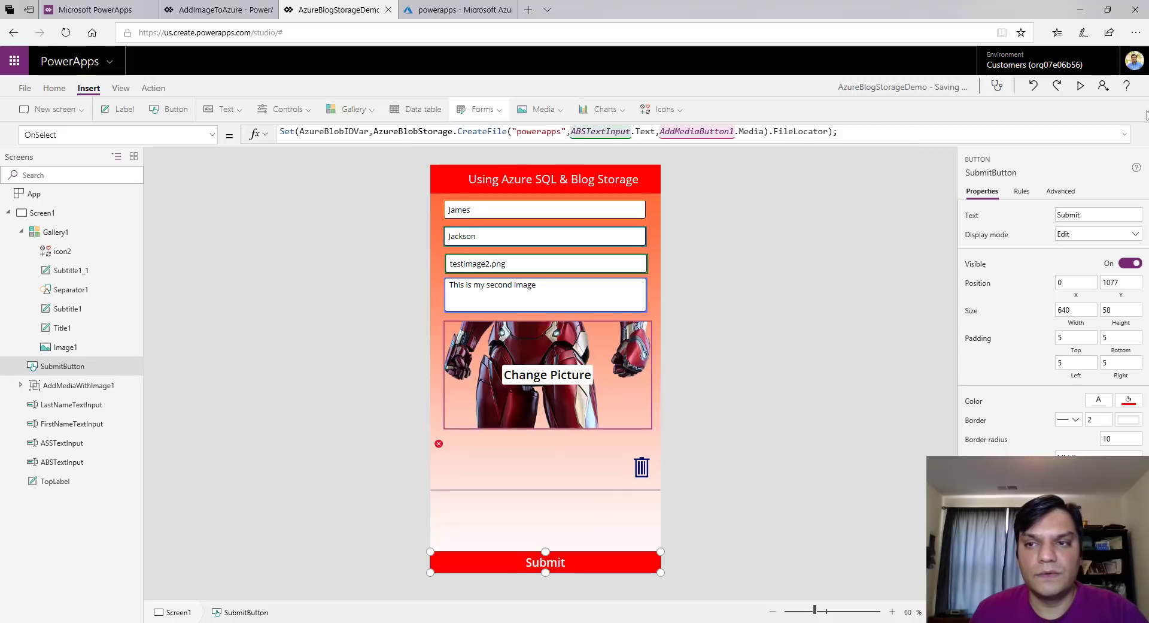
Append Reset(ASSTextInput) and look up the picture control's name, AddMediaButton1
left_click(1124, 135)
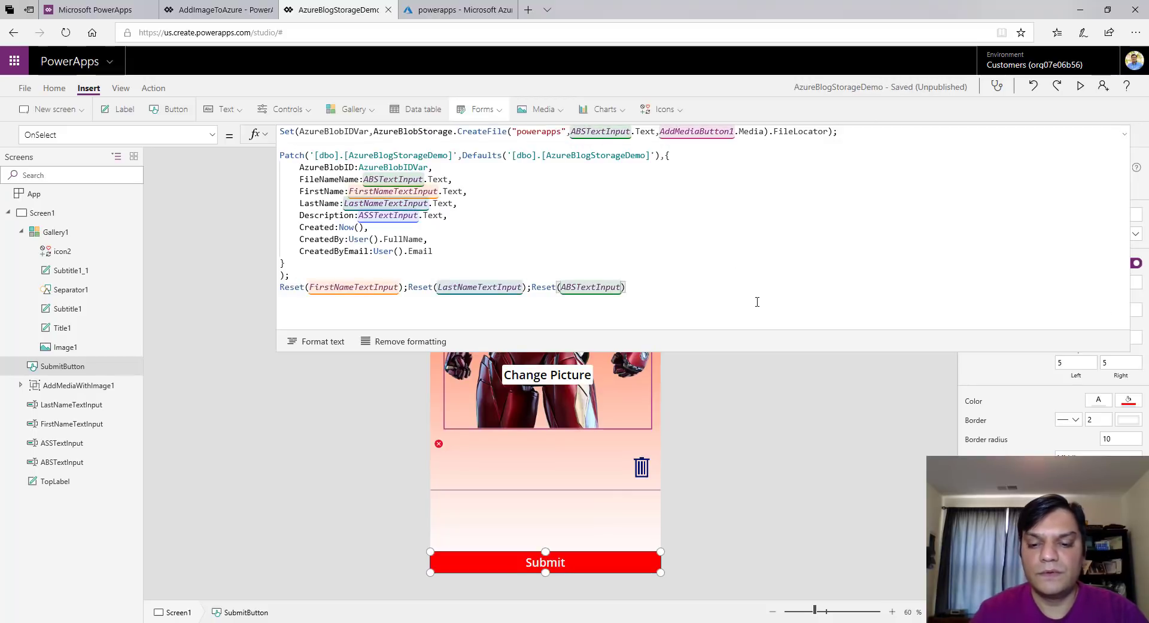
type(";Res")
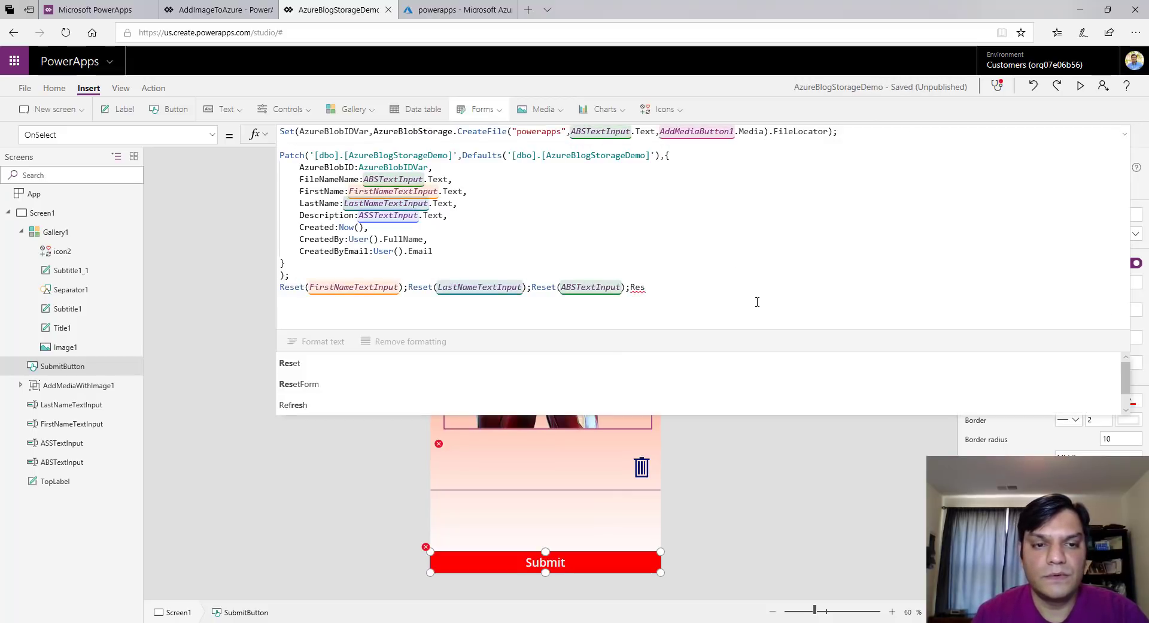
type("et(ASSTextInput);")
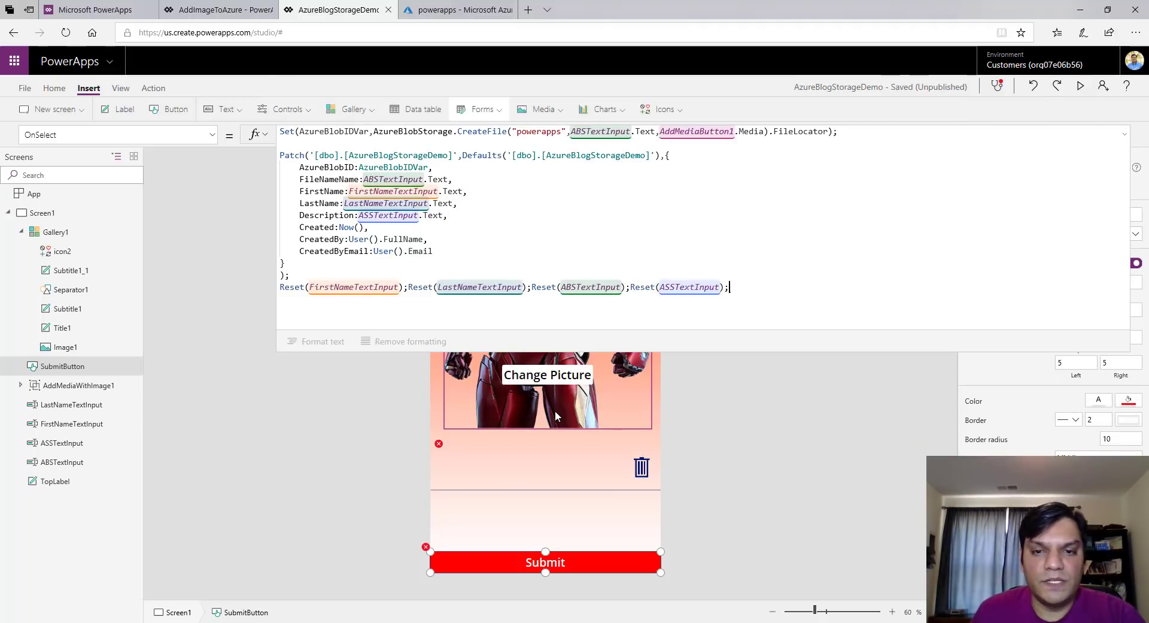
left_click(76, 386)
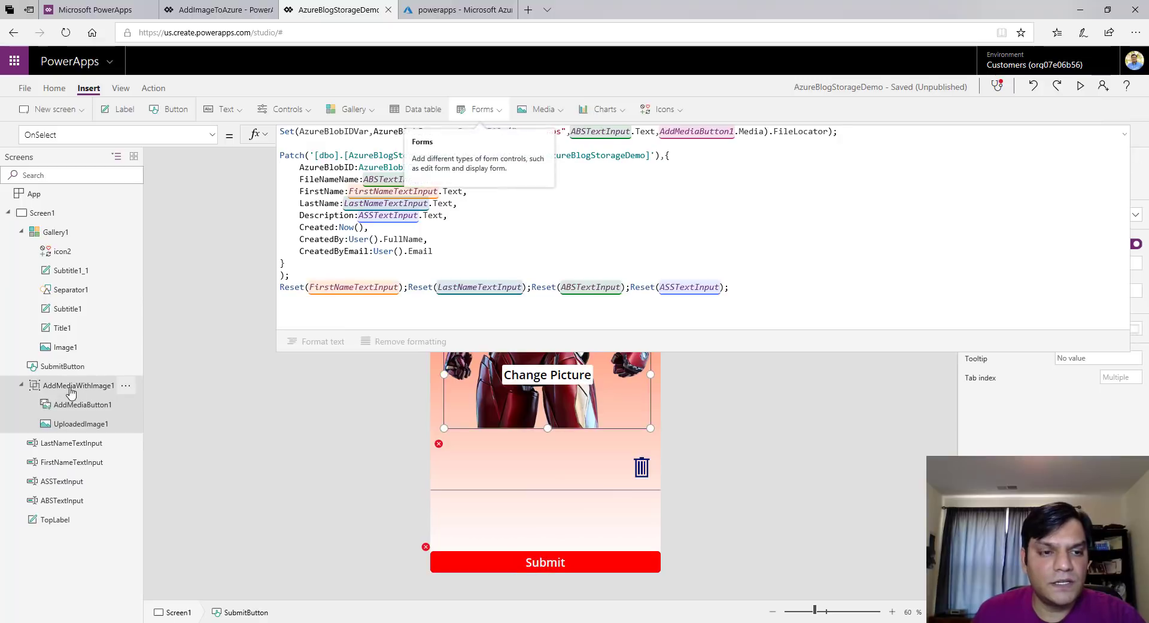
left_click(73, 409)
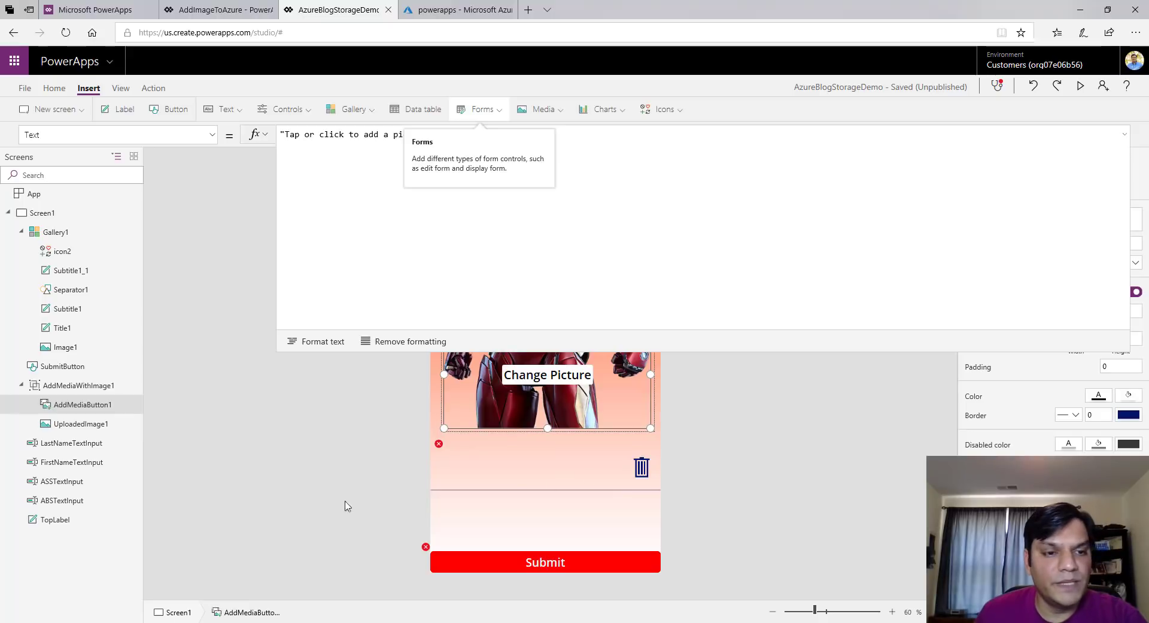
double_click(97, 404)
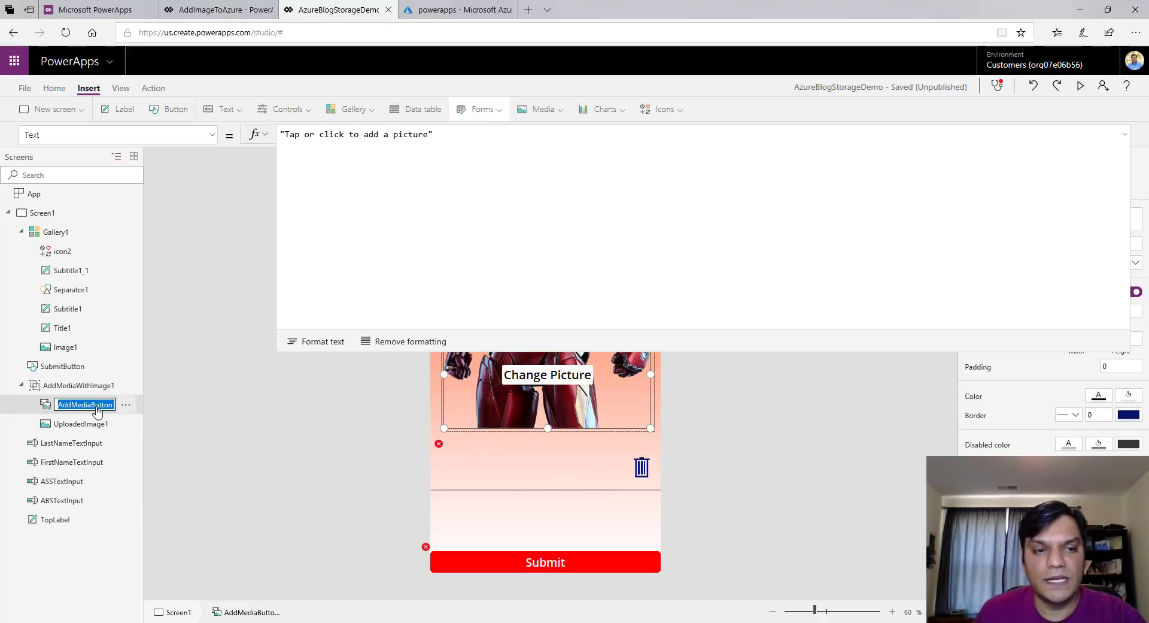
Finish the Submit formula with Reset(AddMediaButton1) and collapse the editor
left_click(455, 567)
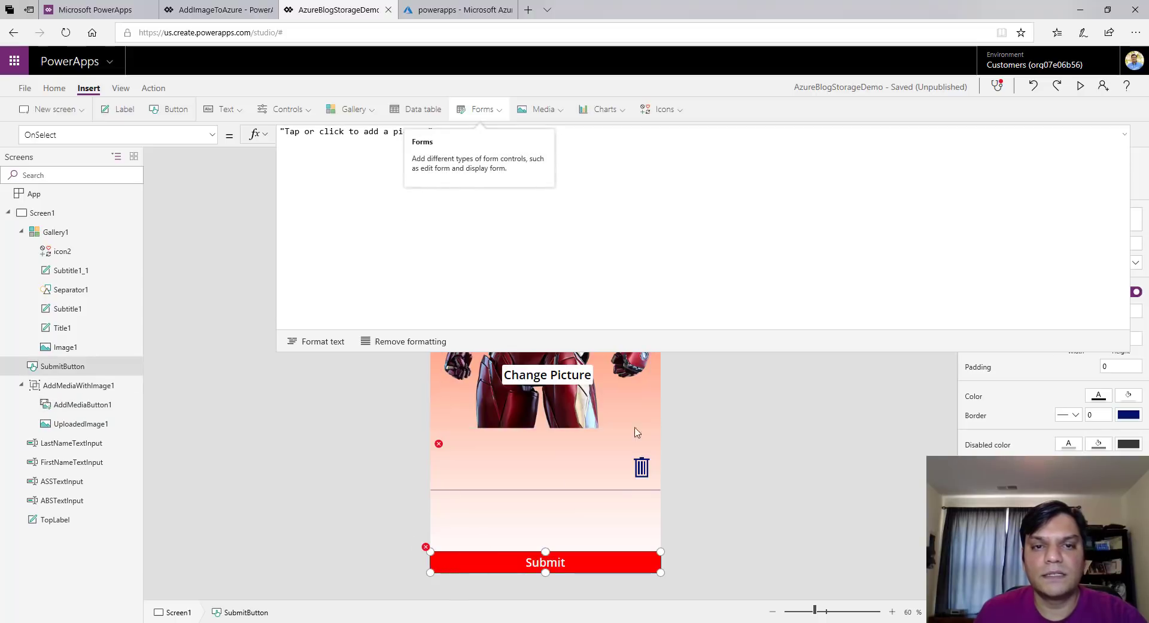
left_click(791, 292)
type("Re")
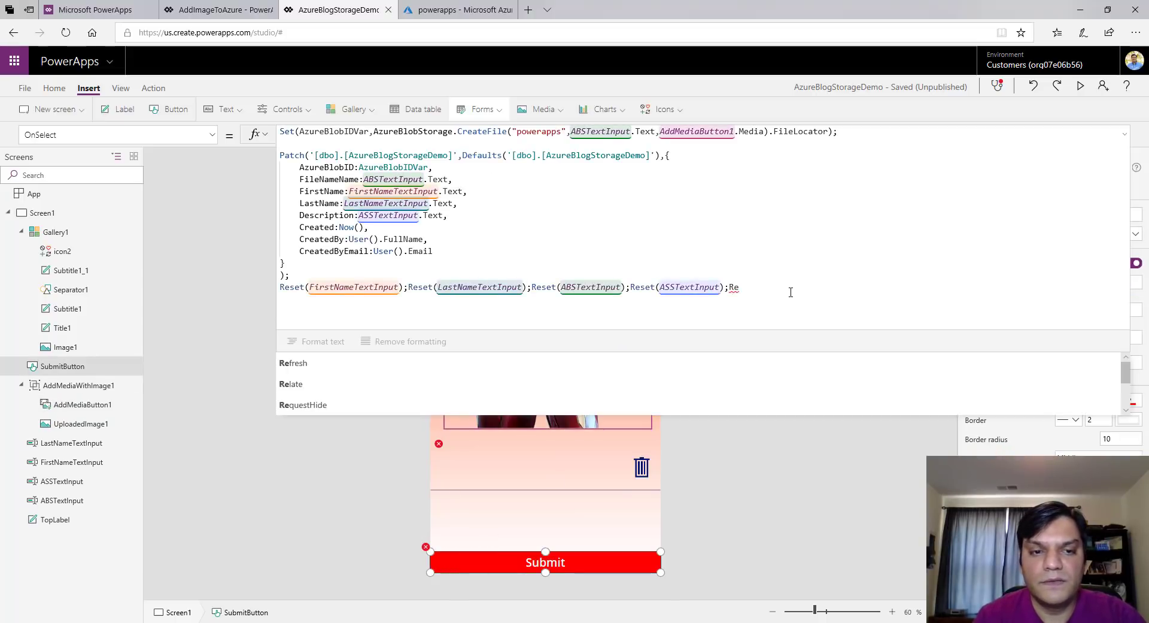
type("s")
type("et(AddMediaButton1)")
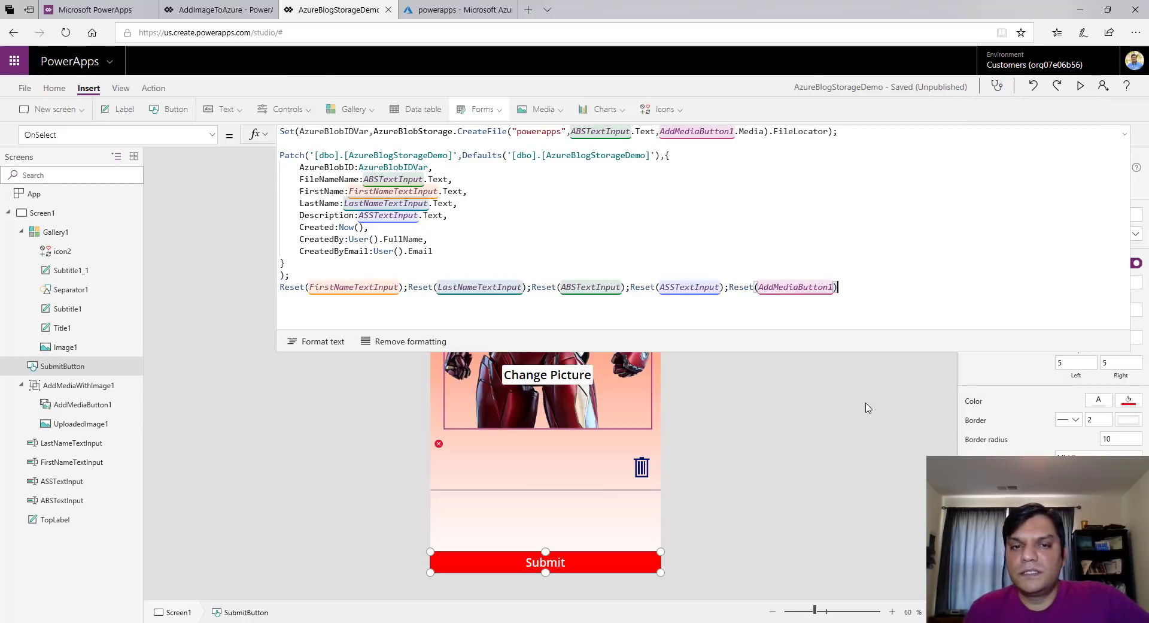
left_click(1124, 135)
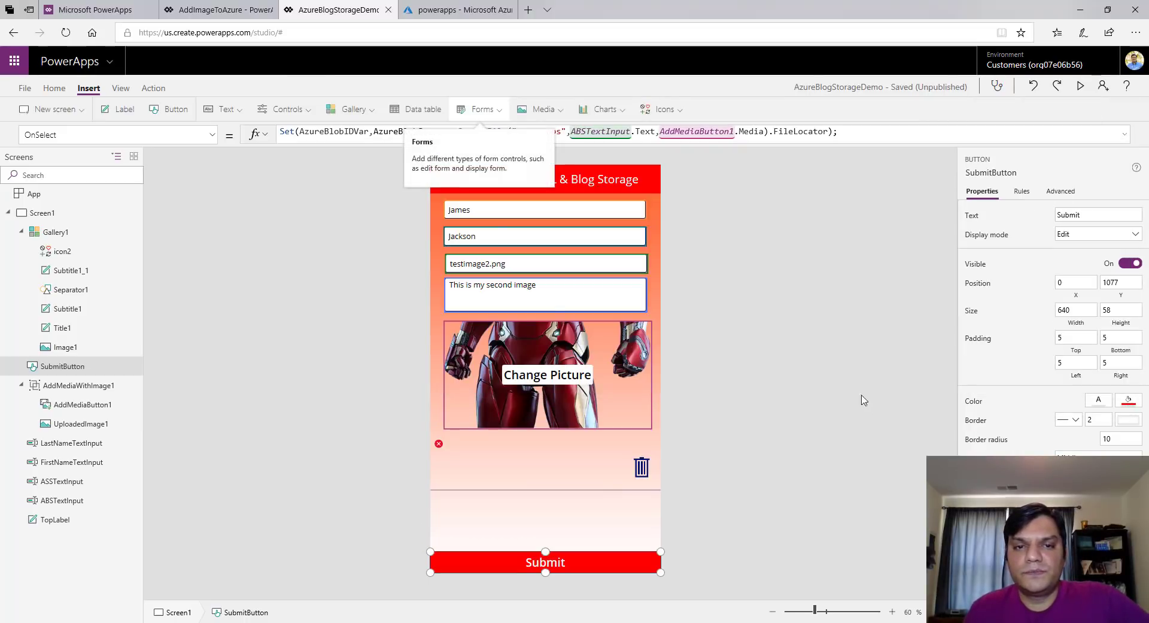
Preview the app and load BrickHeadz3.jpg as the form's picture
left_click(1080, 87)
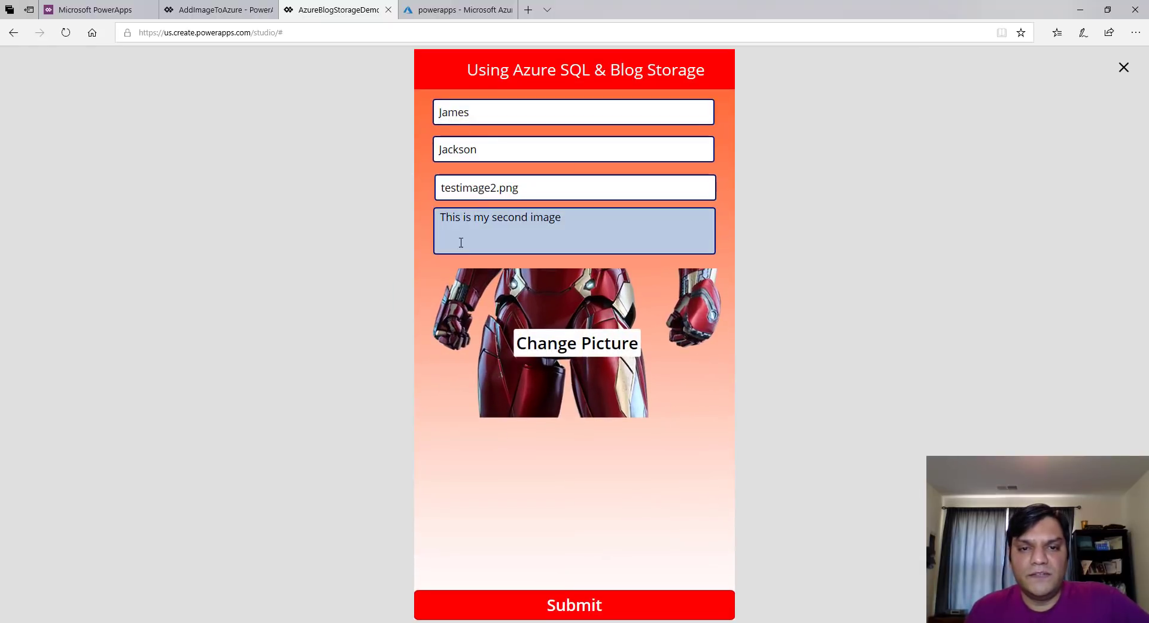
left_click(534, 355)
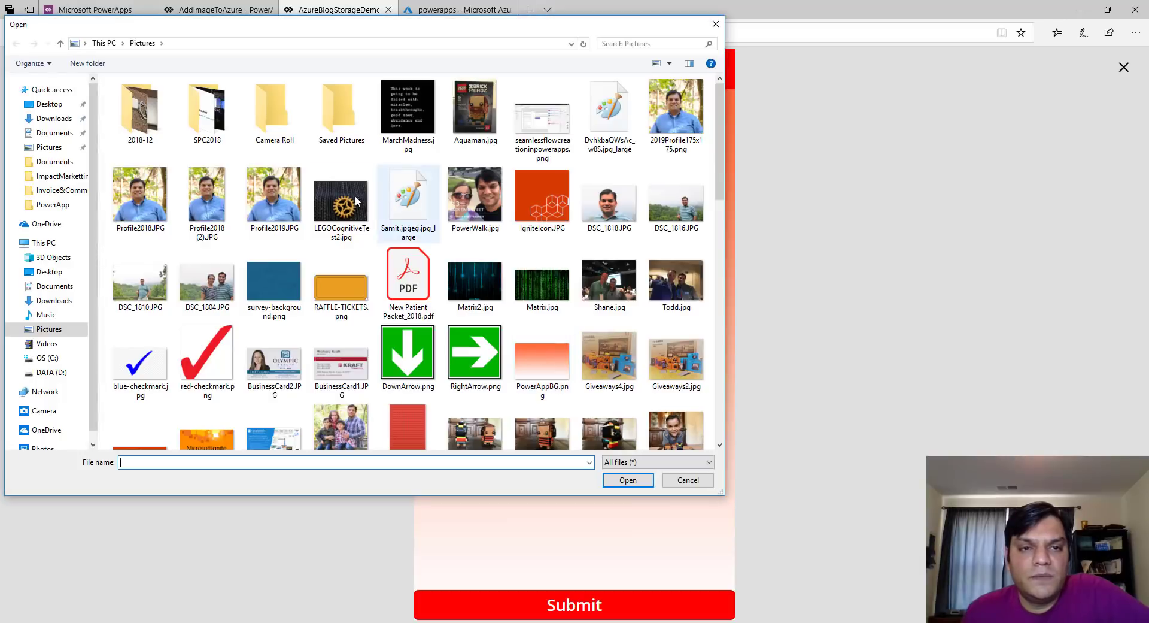
scroll(341, 359, "down", 3)
left_click(482, 261)
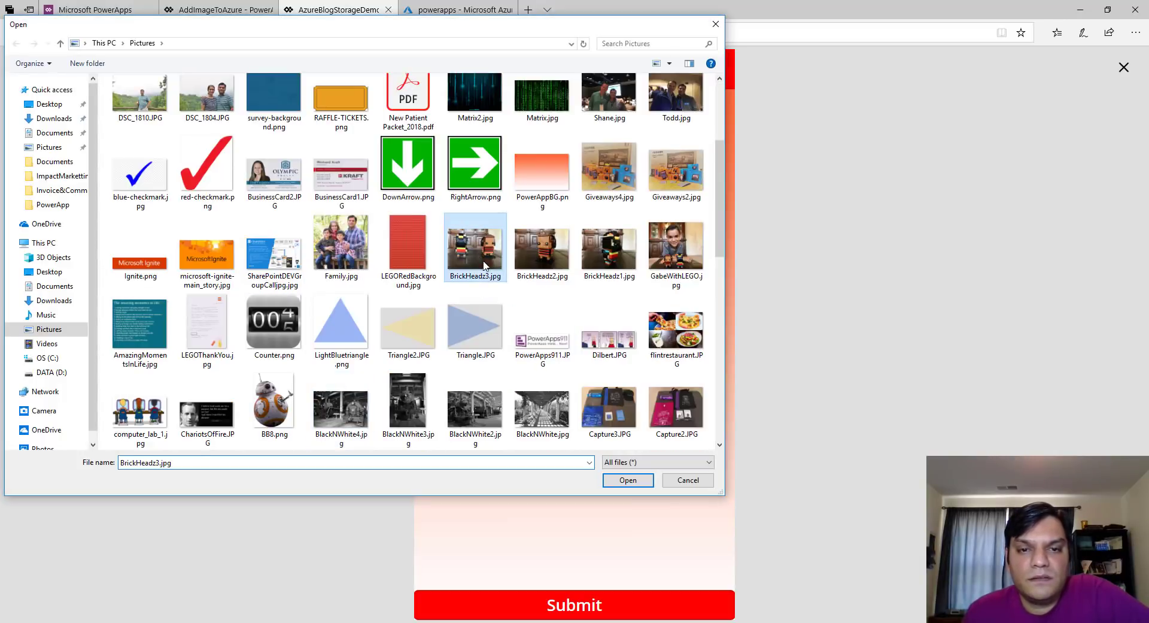
left_click(650, 482)
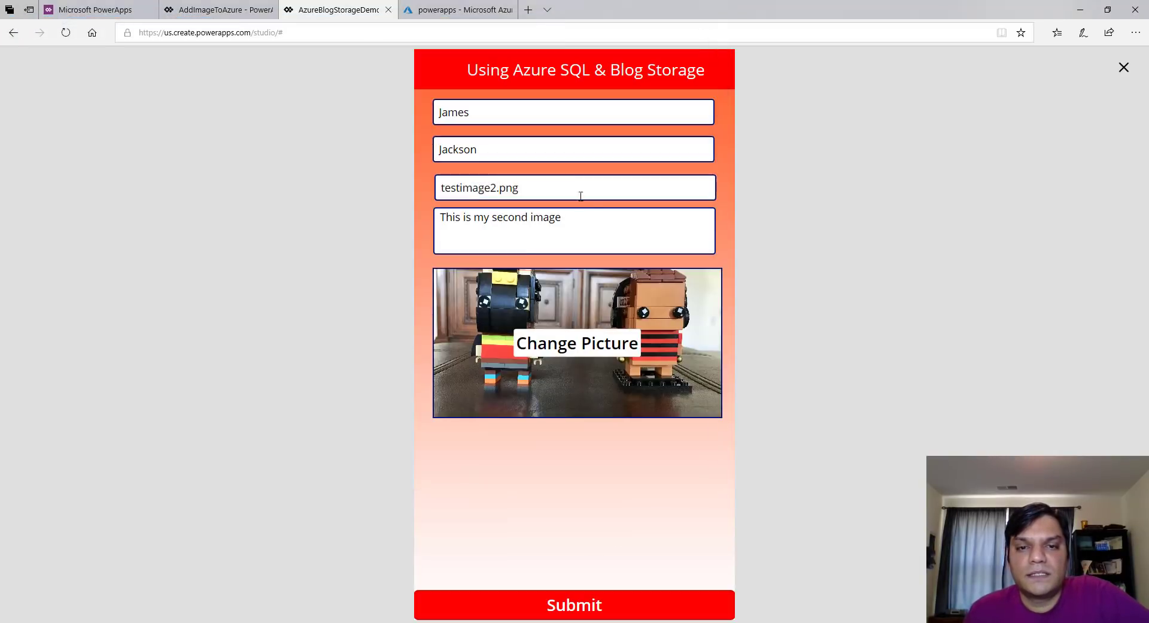
Submit the entry, then refresh the Azure blob container to see testimage2.png
left_click(571, 188)
left_click(553, 606)
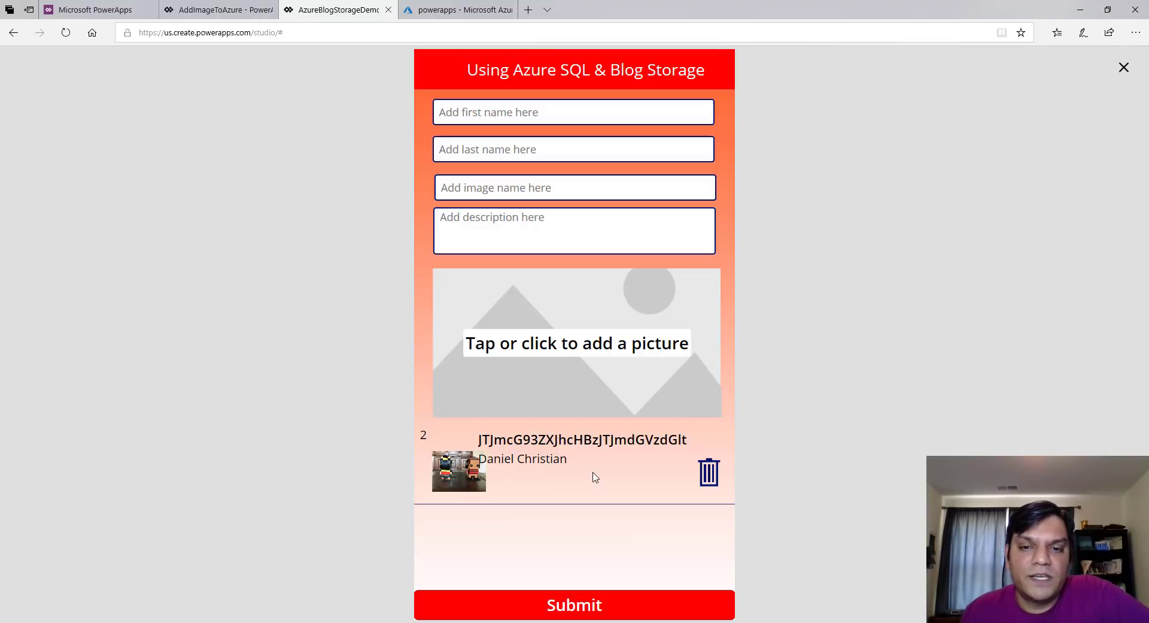
left_click(447, 10)
left_click(370, 127)
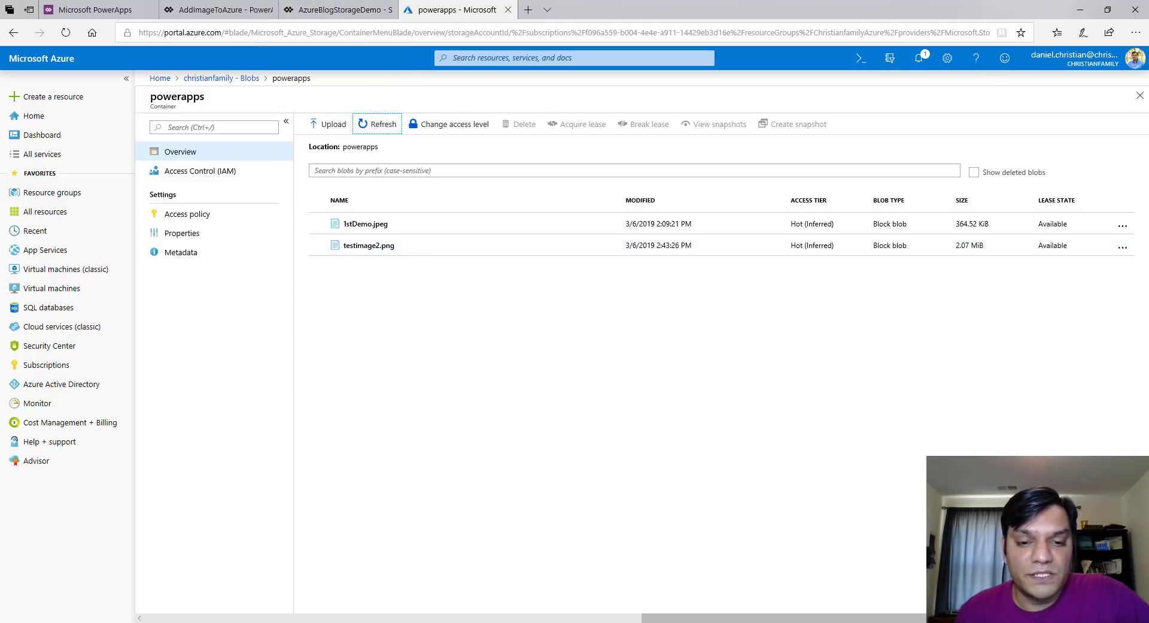
Re-execute the SSMS SELECT to show record 2 for testimage2.png, then return to the AzureBlogStorageDemo tab
key("alt+Tab")
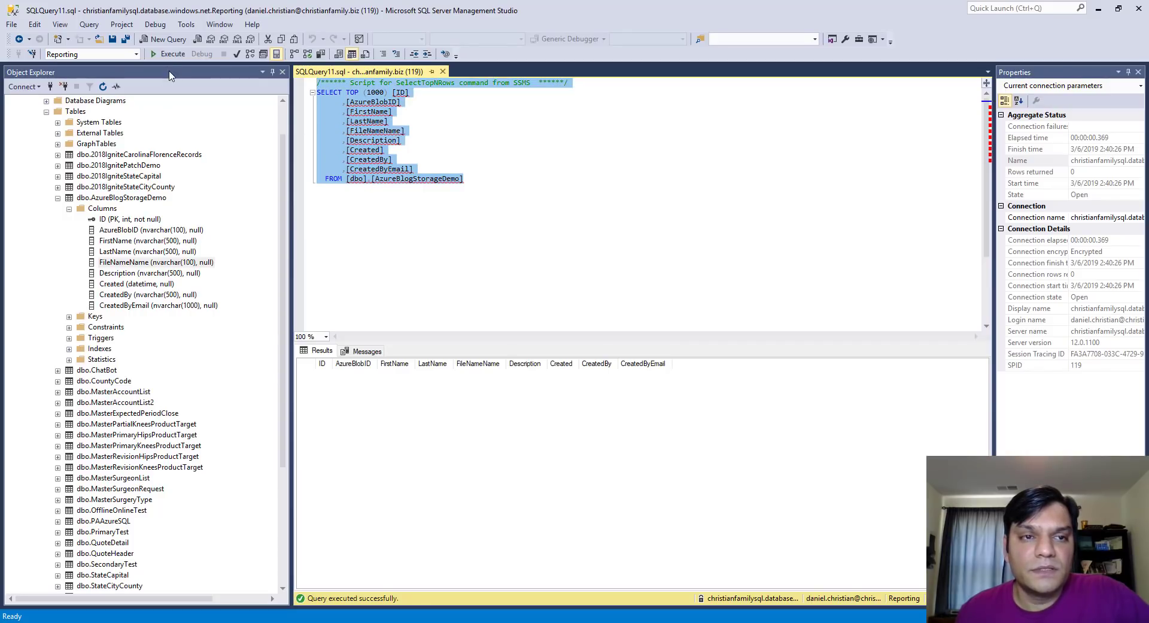
left_click(170, 54)
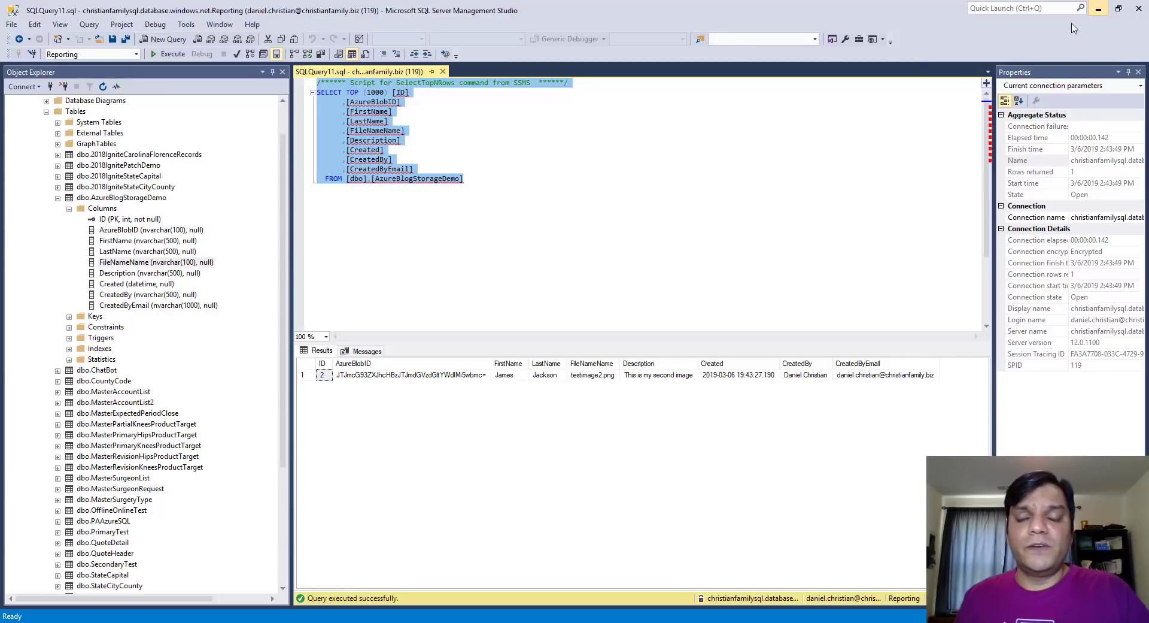
left_click(1104, 18)
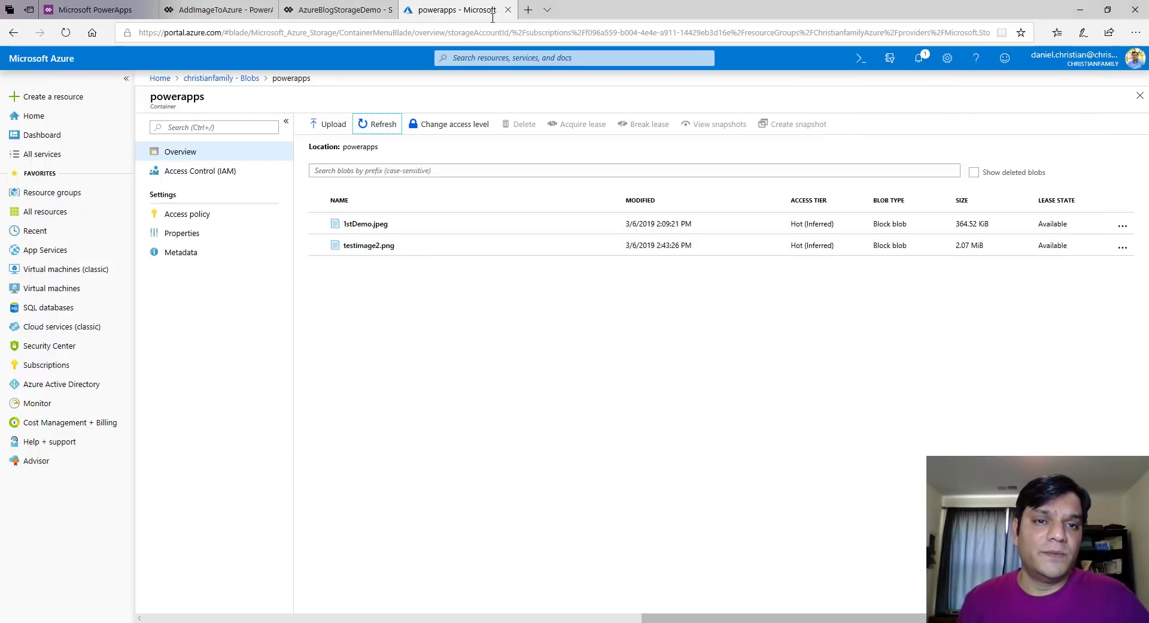
left_click(335, 9)
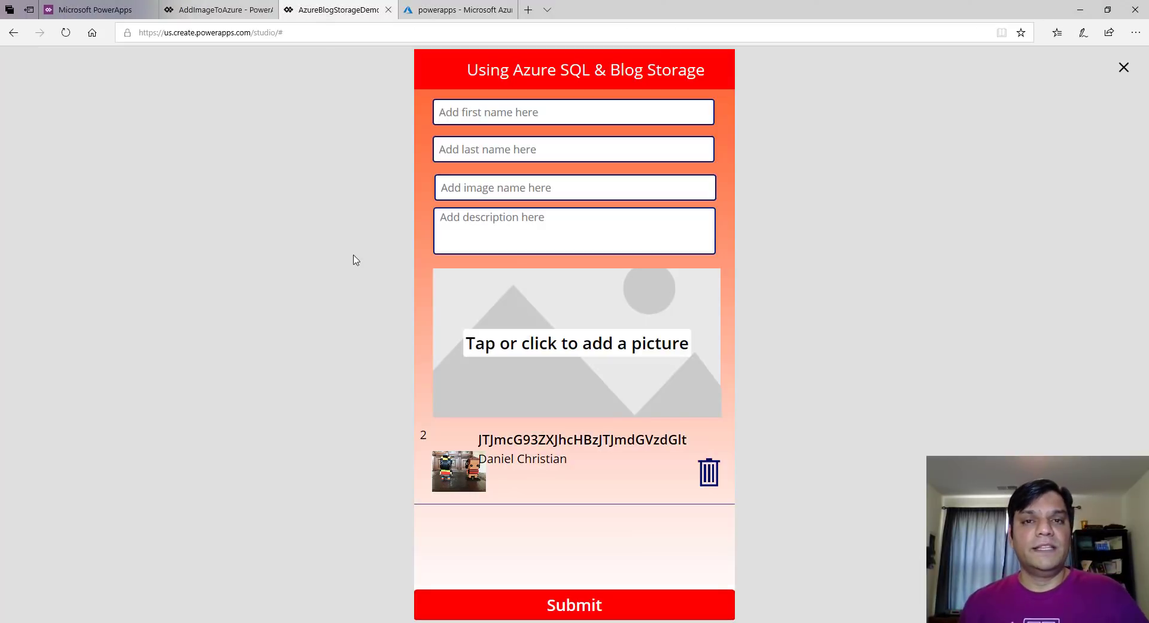